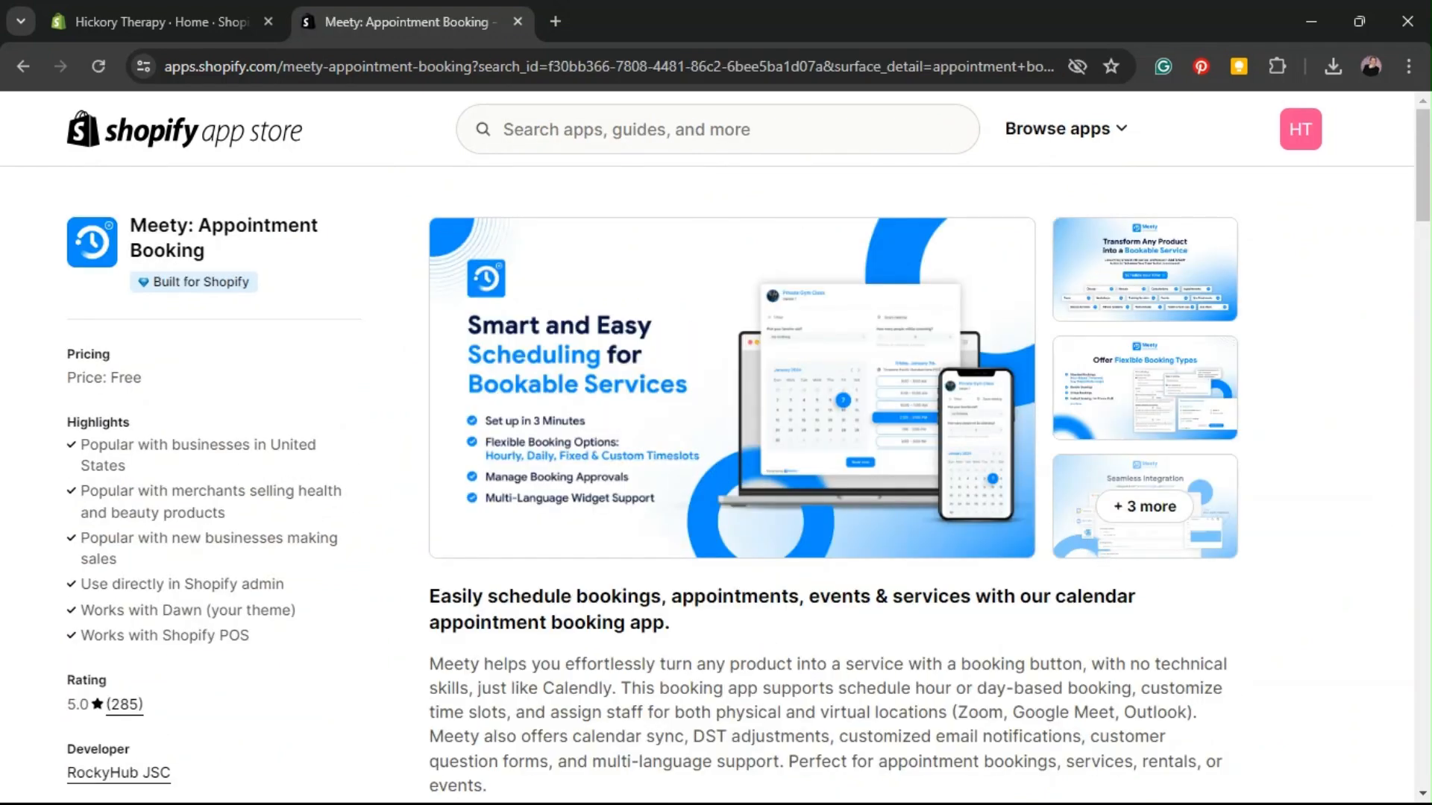
click(760, 776)
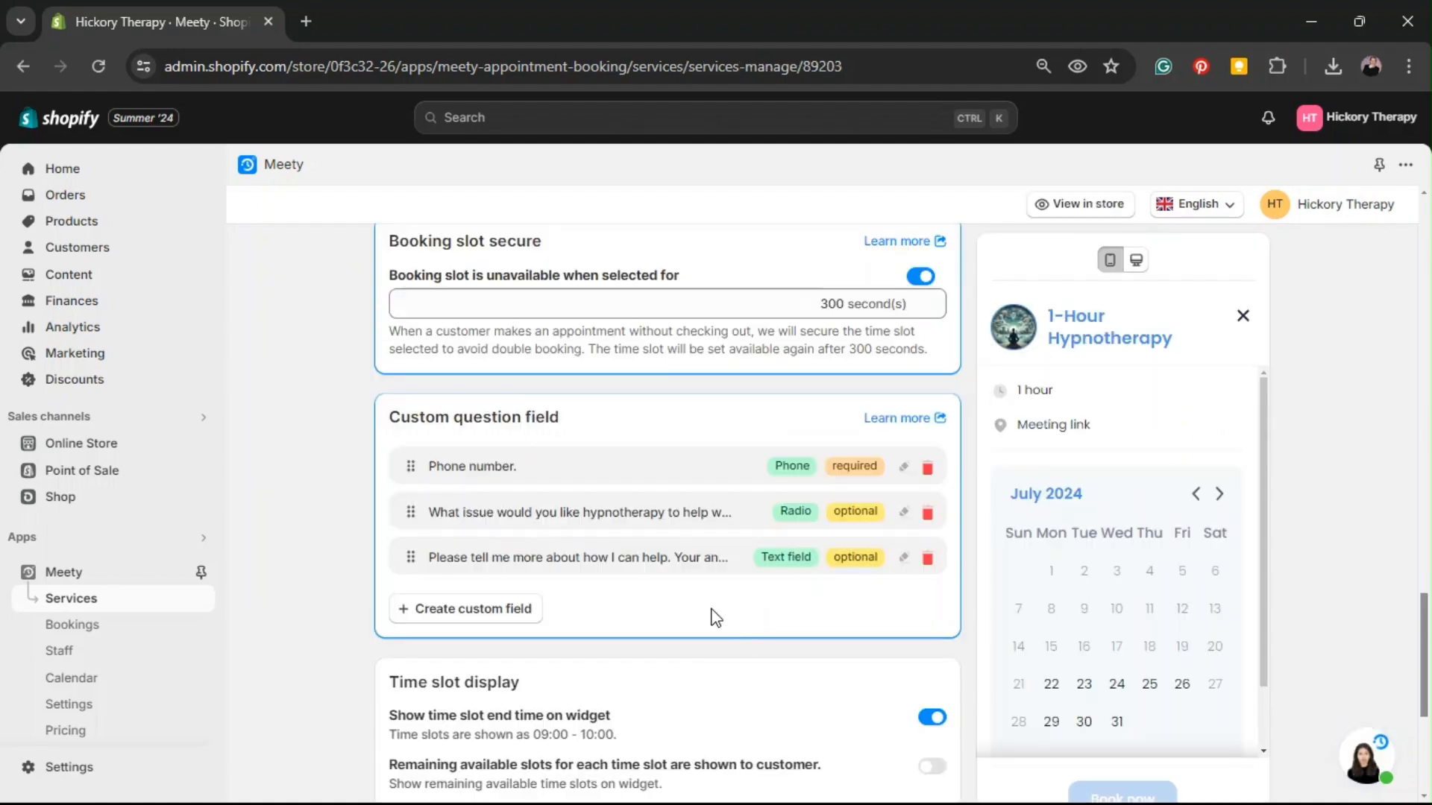
- Start creating a custom question field for the 1-Hour Hypnotherapy service
click(480, 610)
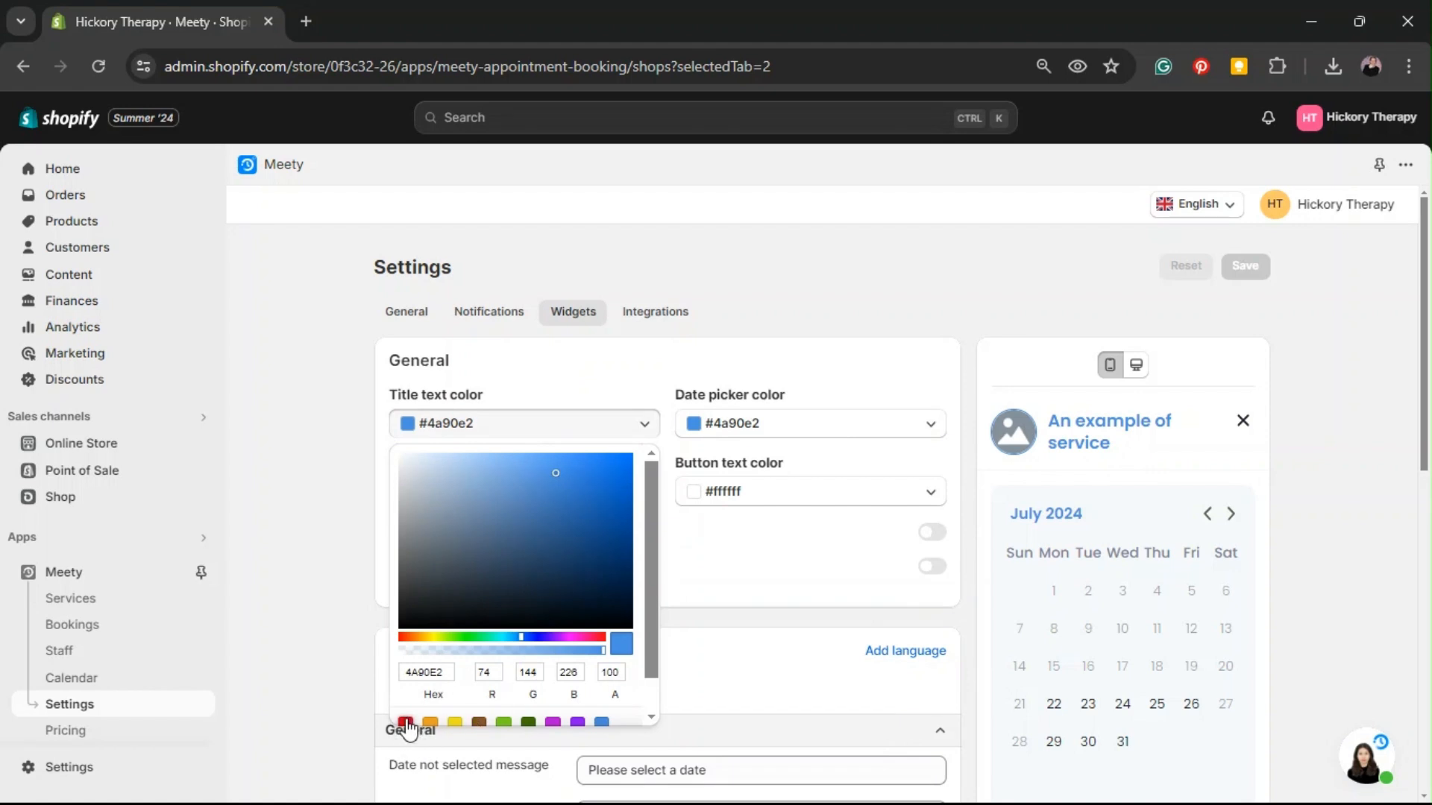
- Set the booking widget's title text color to the red preset swatch
click(405, 723)
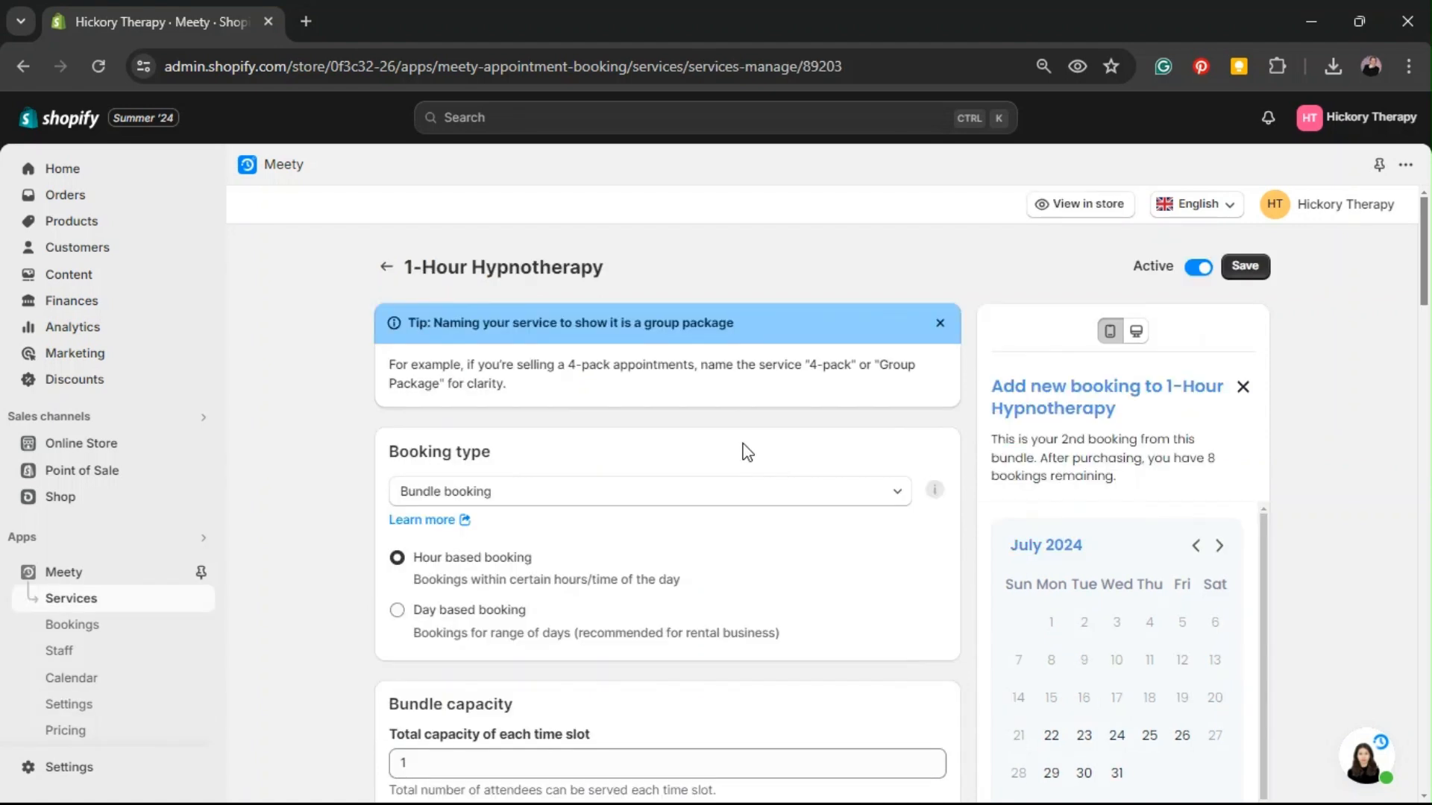
- Set the bundle's total capacity of each time slot to 10
scroll(747, 452, down, 3)
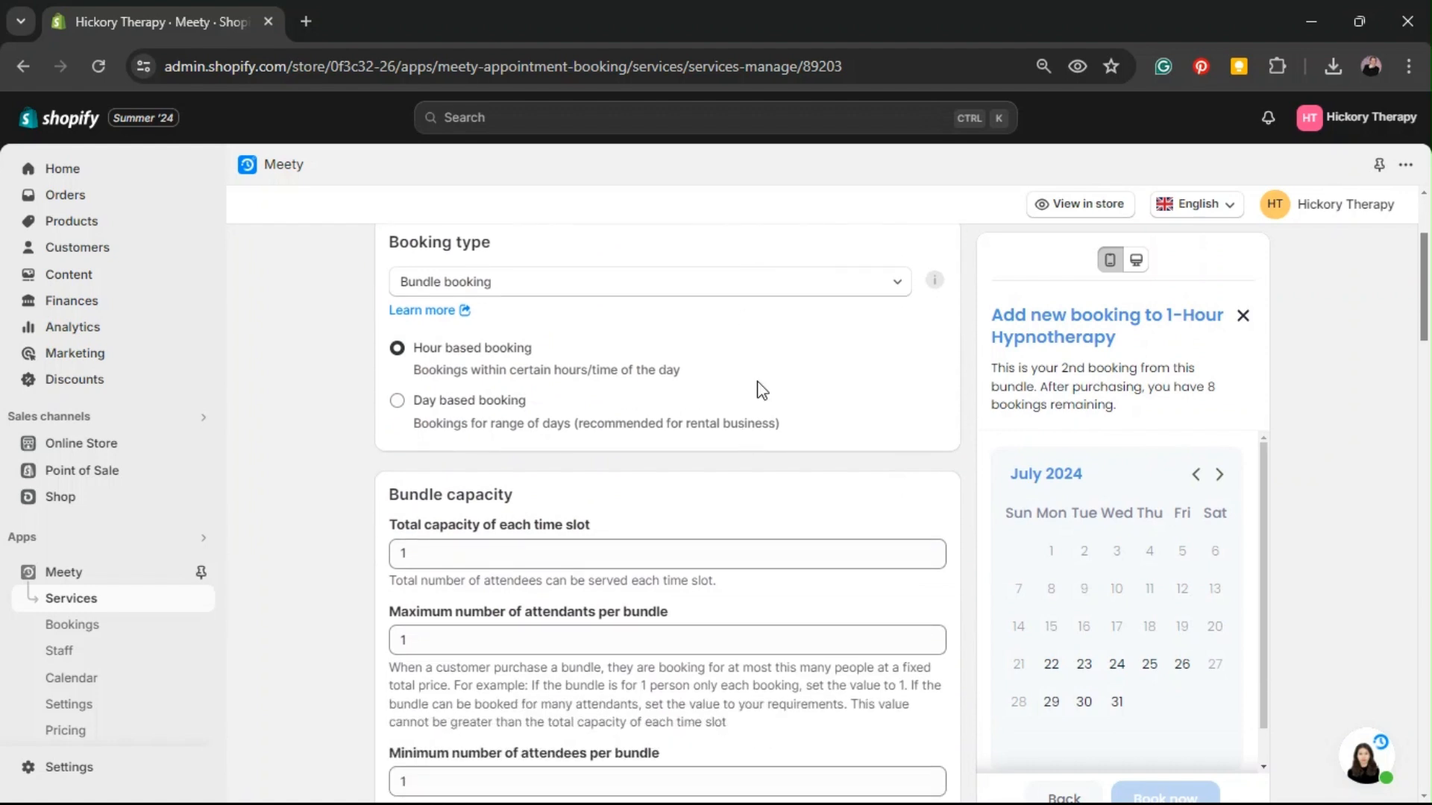
click(638, 565)
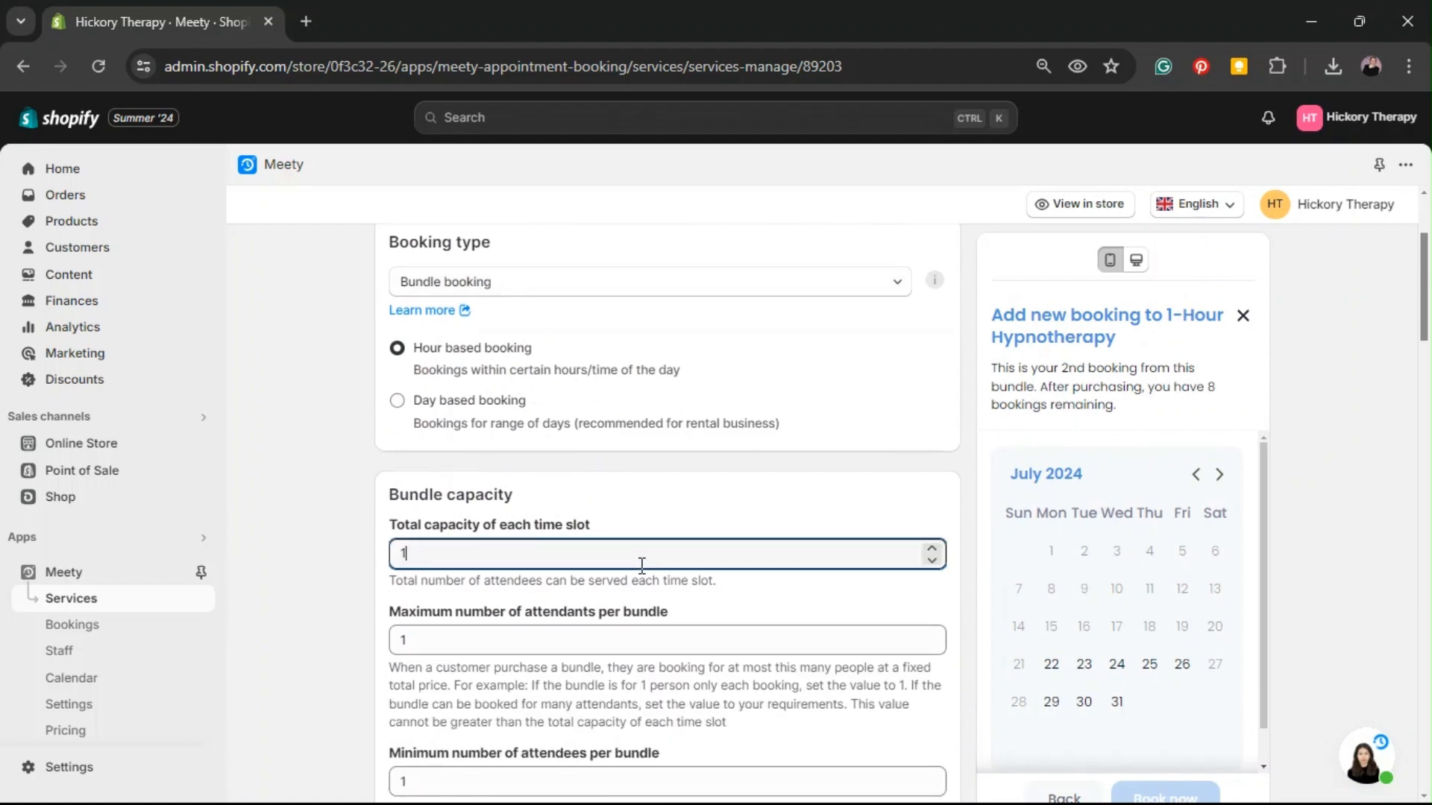
text(0)
click(762, 605)
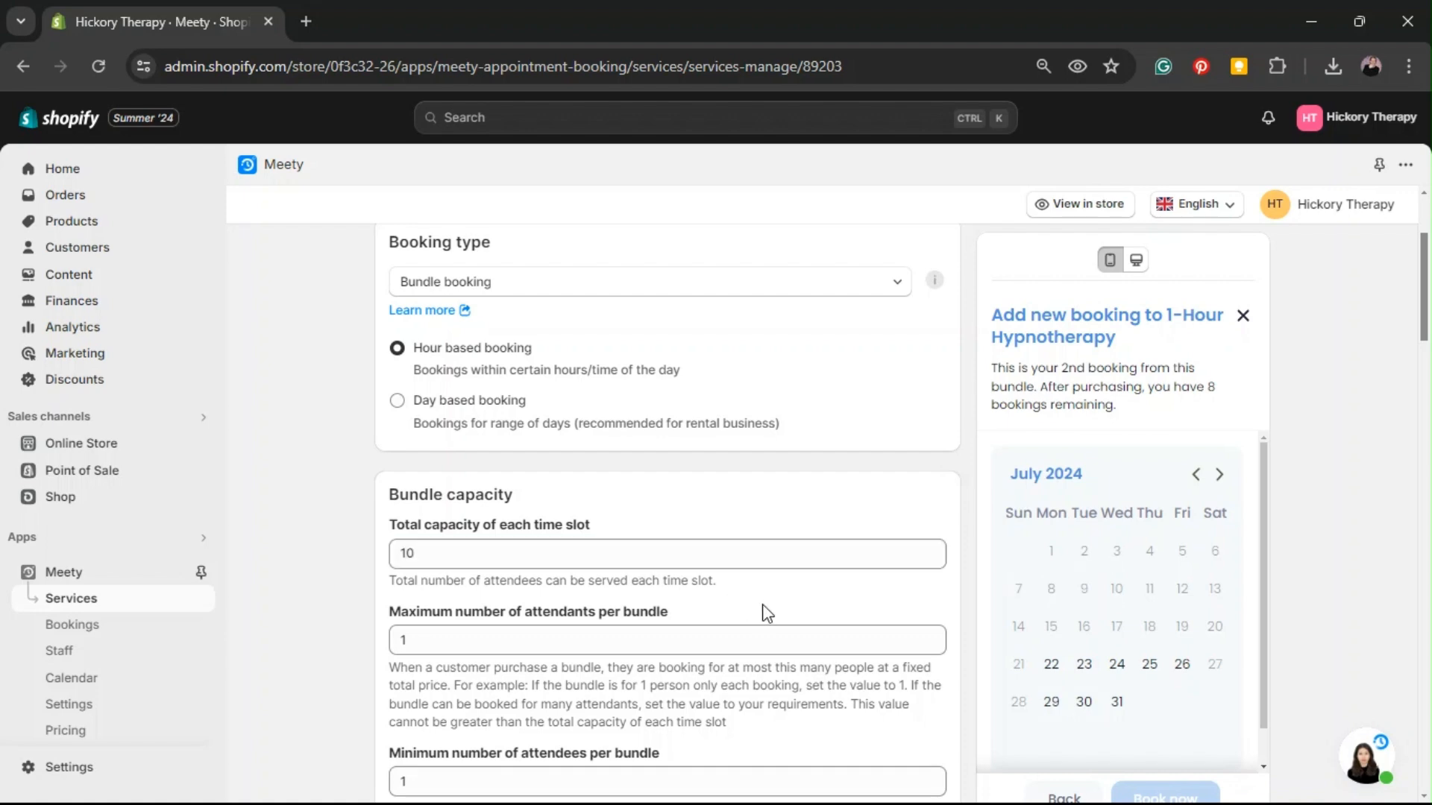
- Allow customers to schedule a set number of days into the future and set that range to 60 days
scroll(762, 605, down, 3)
scroll(762, 608, down, 5)
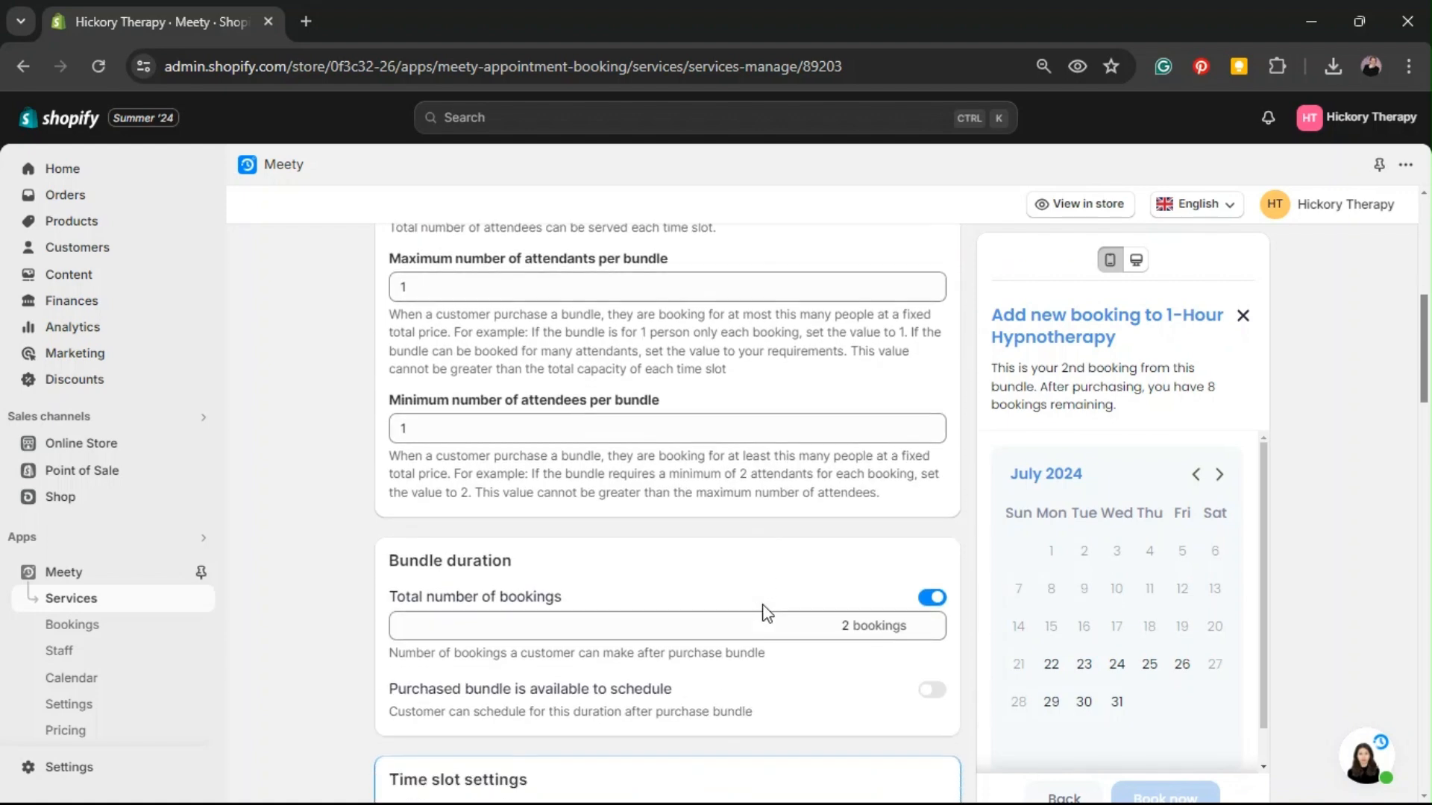
scroll(765, 613, down, 4)
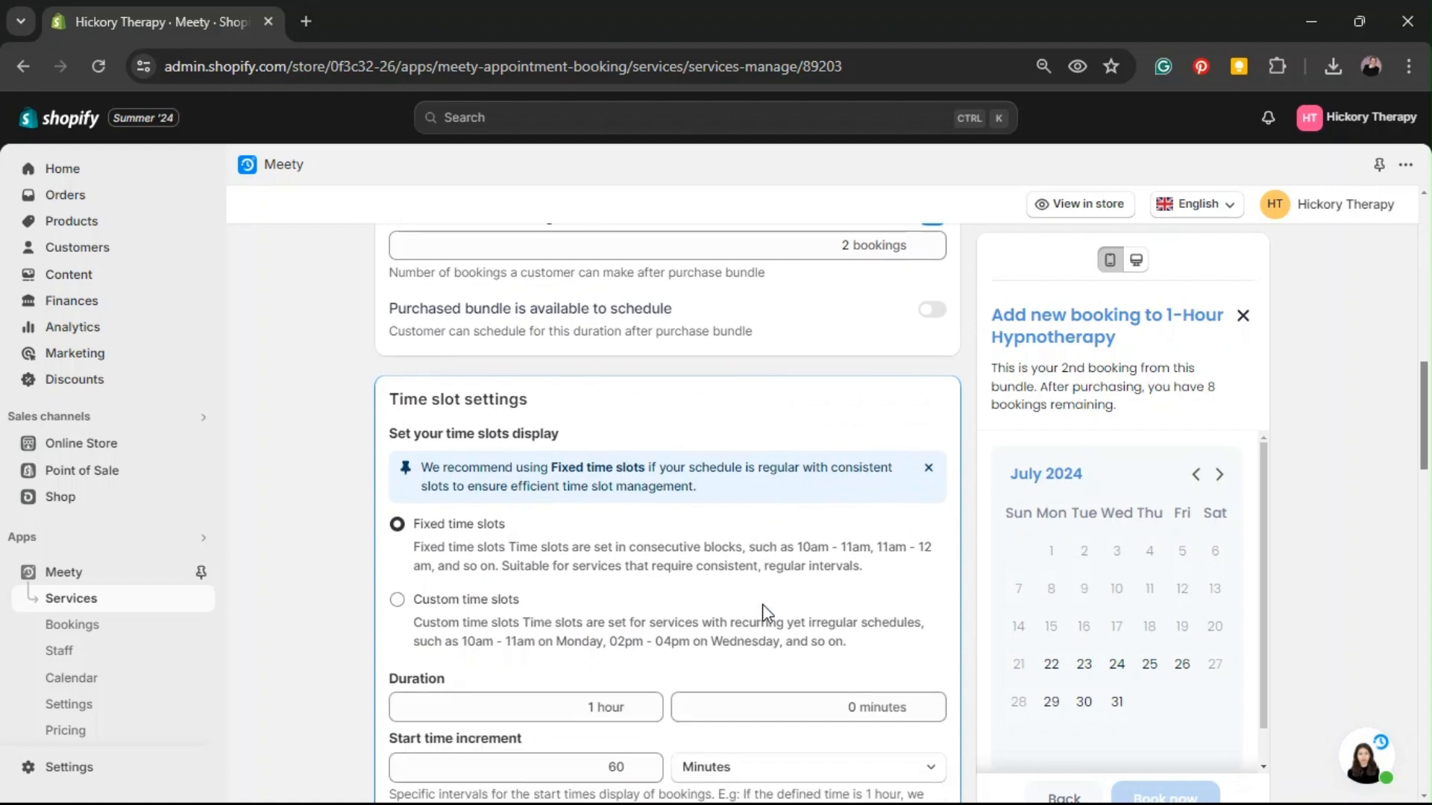
scroll(766, 613, down, 4)
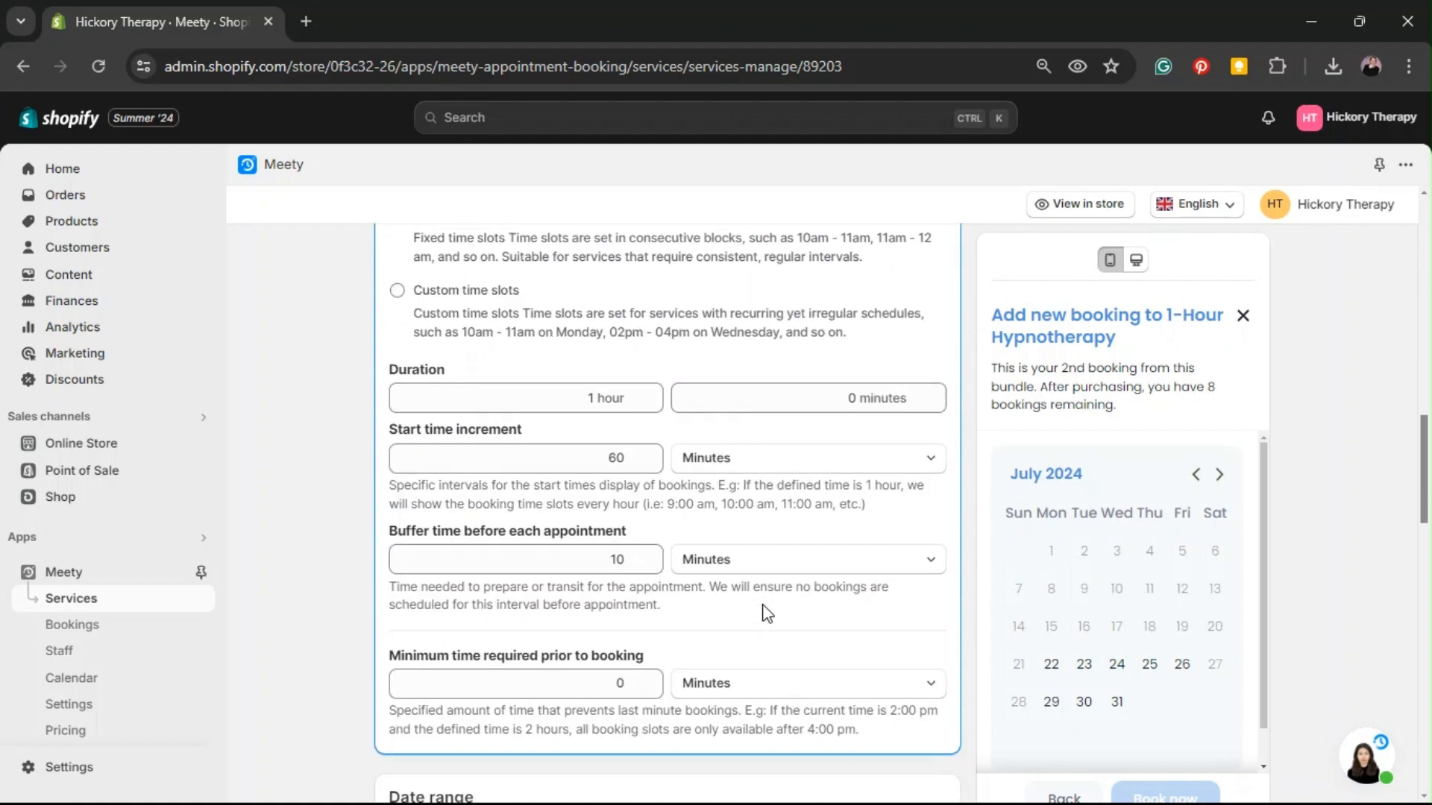
scroll(762, 610, down, 3)
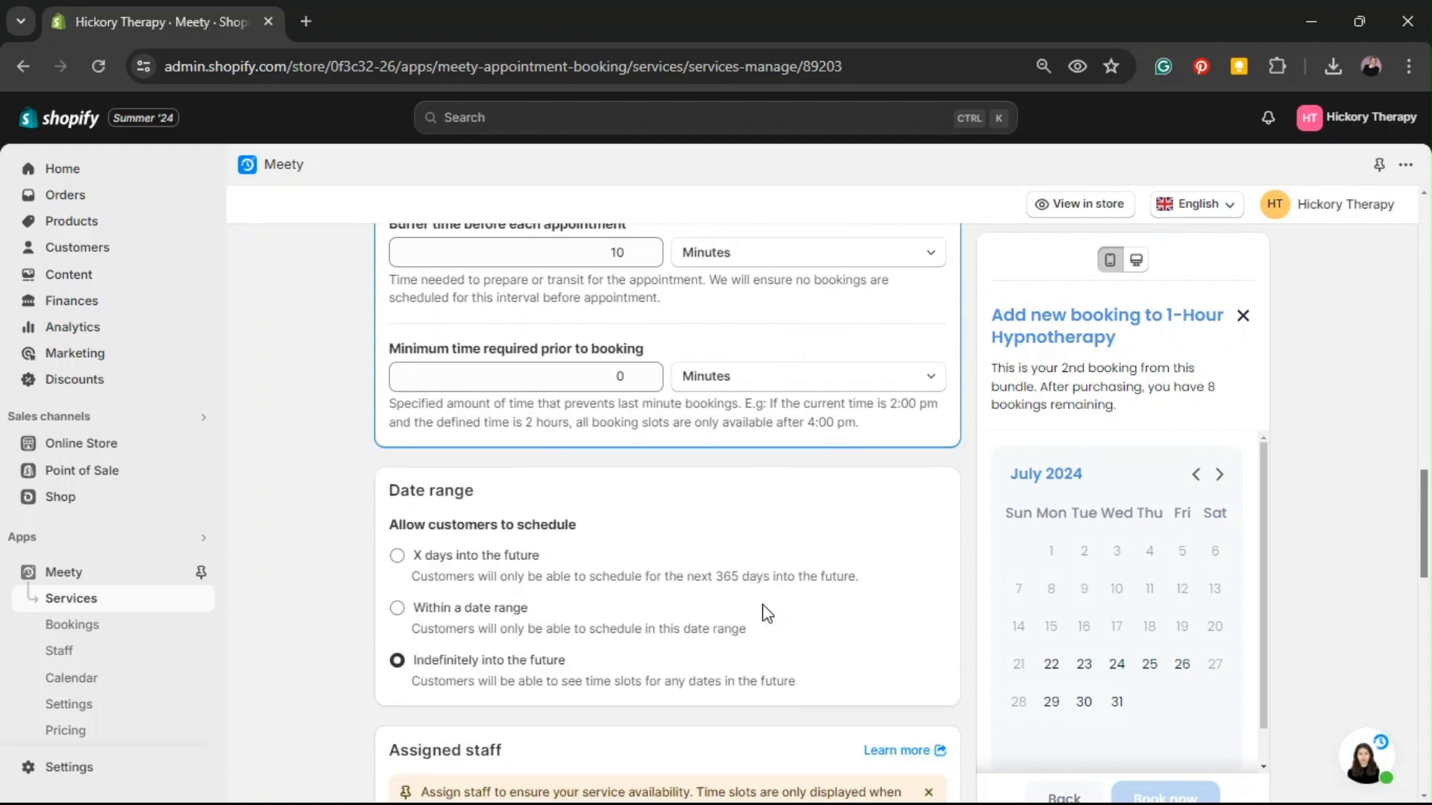
click(396, 544)
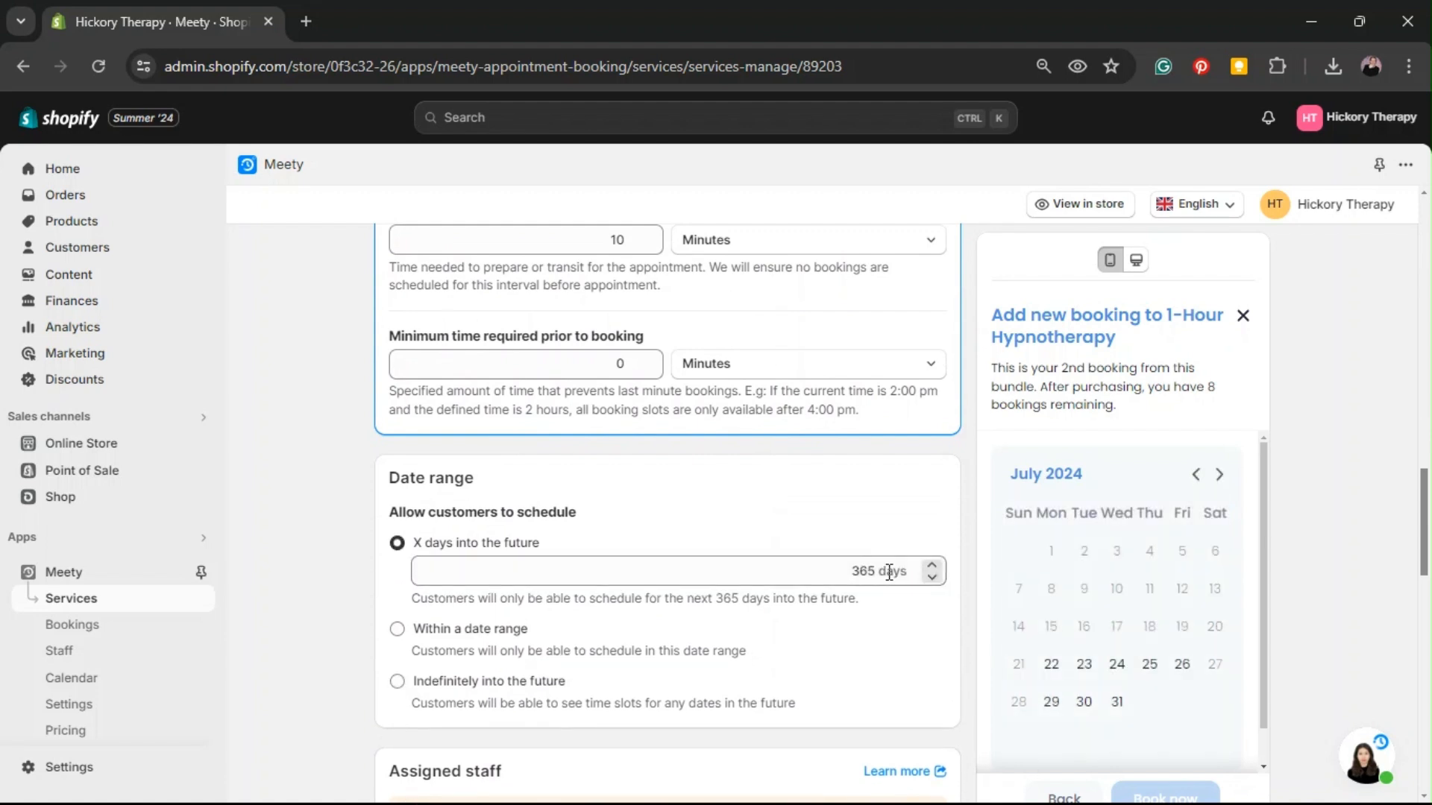
drag(847, 572, 883, 573)
text(60)
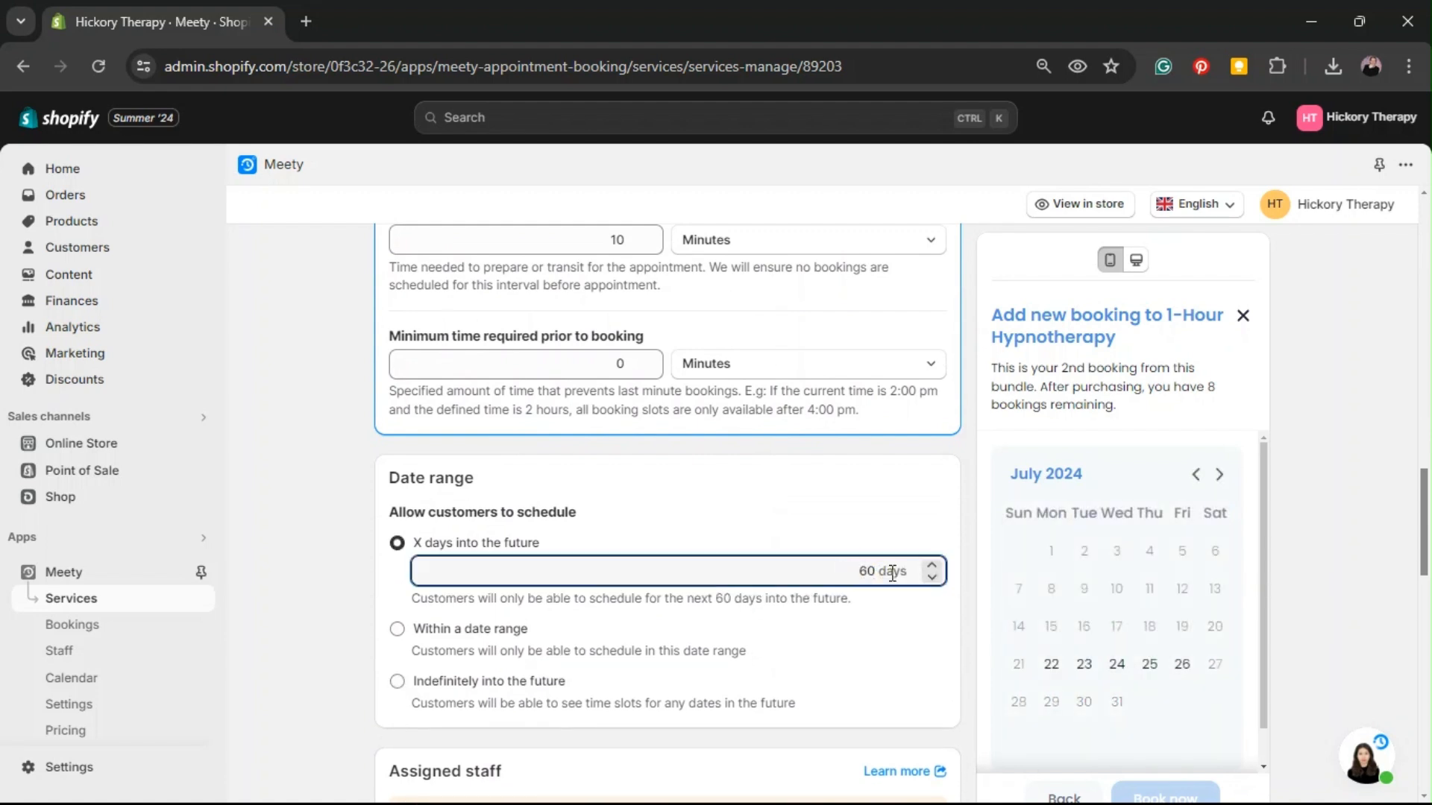
click(840, 654)
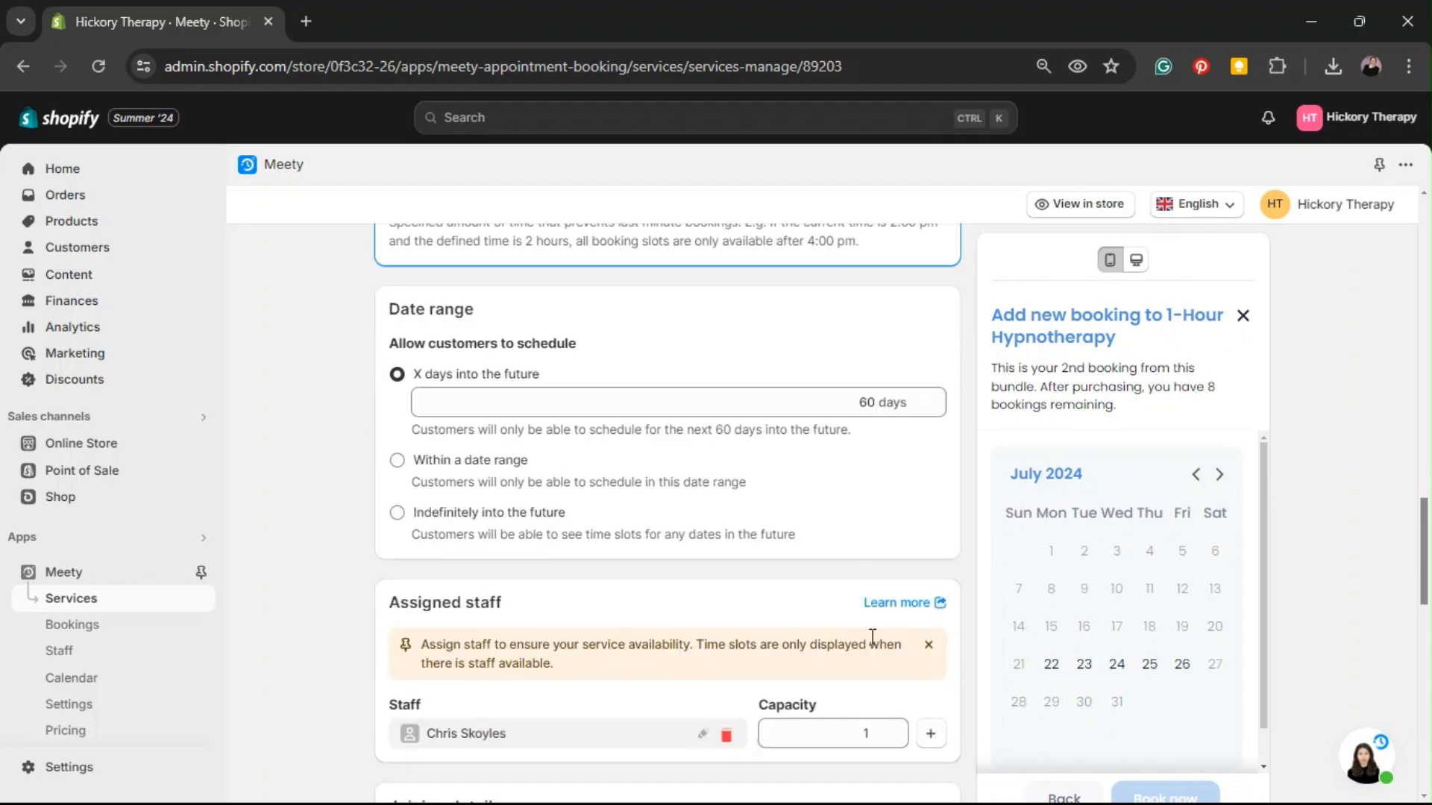
- Complete the phone number in the location details of the service's joining details
scroll(857, 645, down, 6)
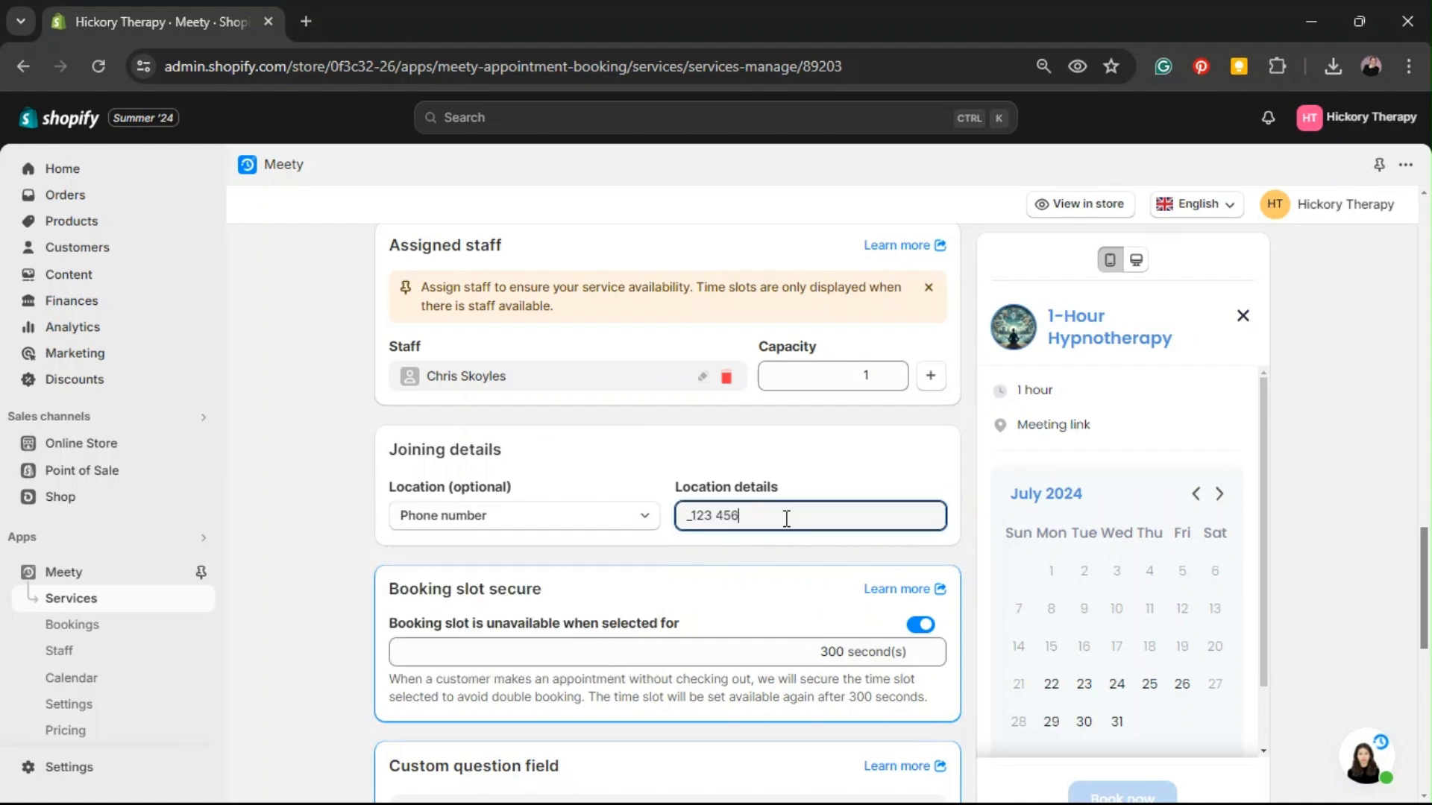
text(789)
click(612, 525)
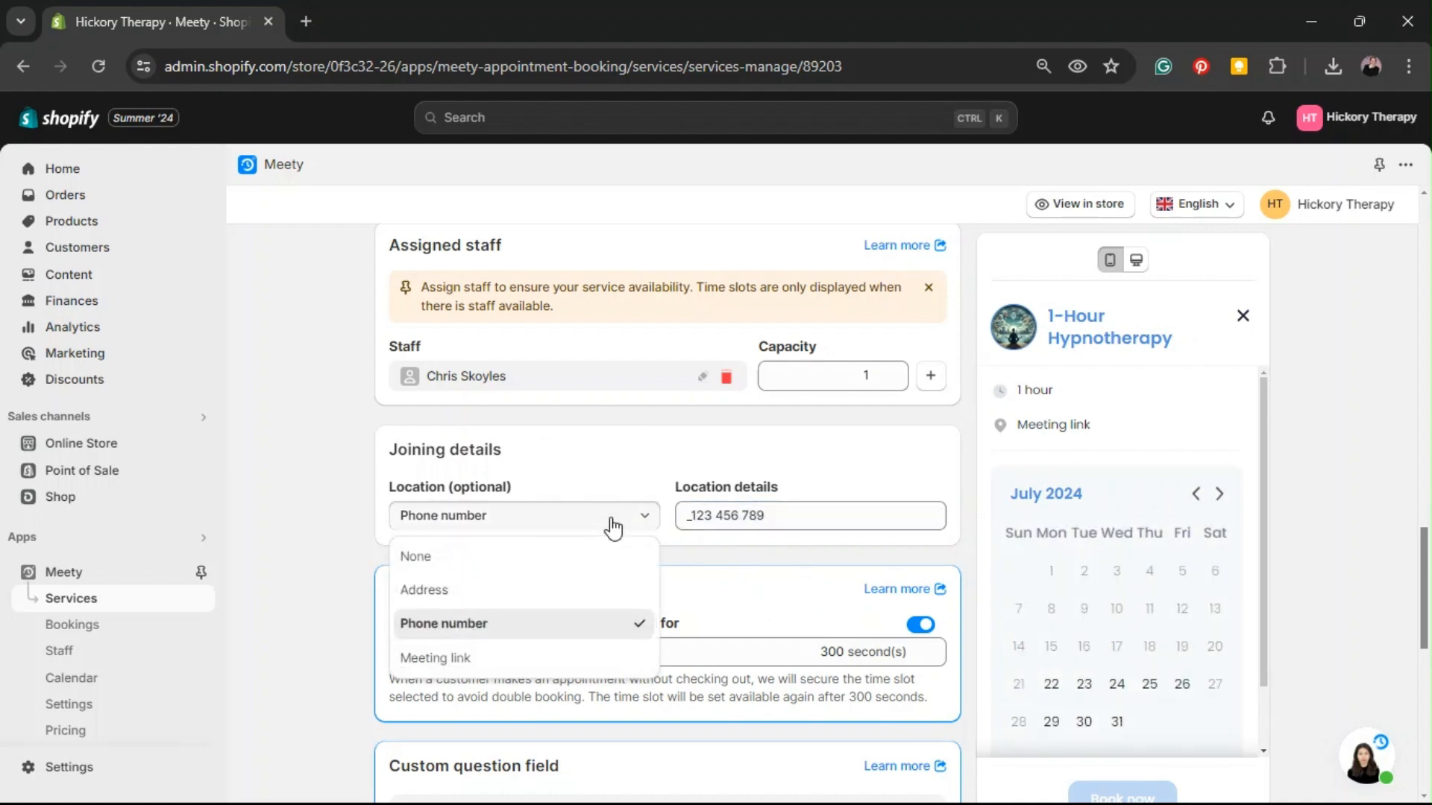
click(610, 658)
click(793, 516)
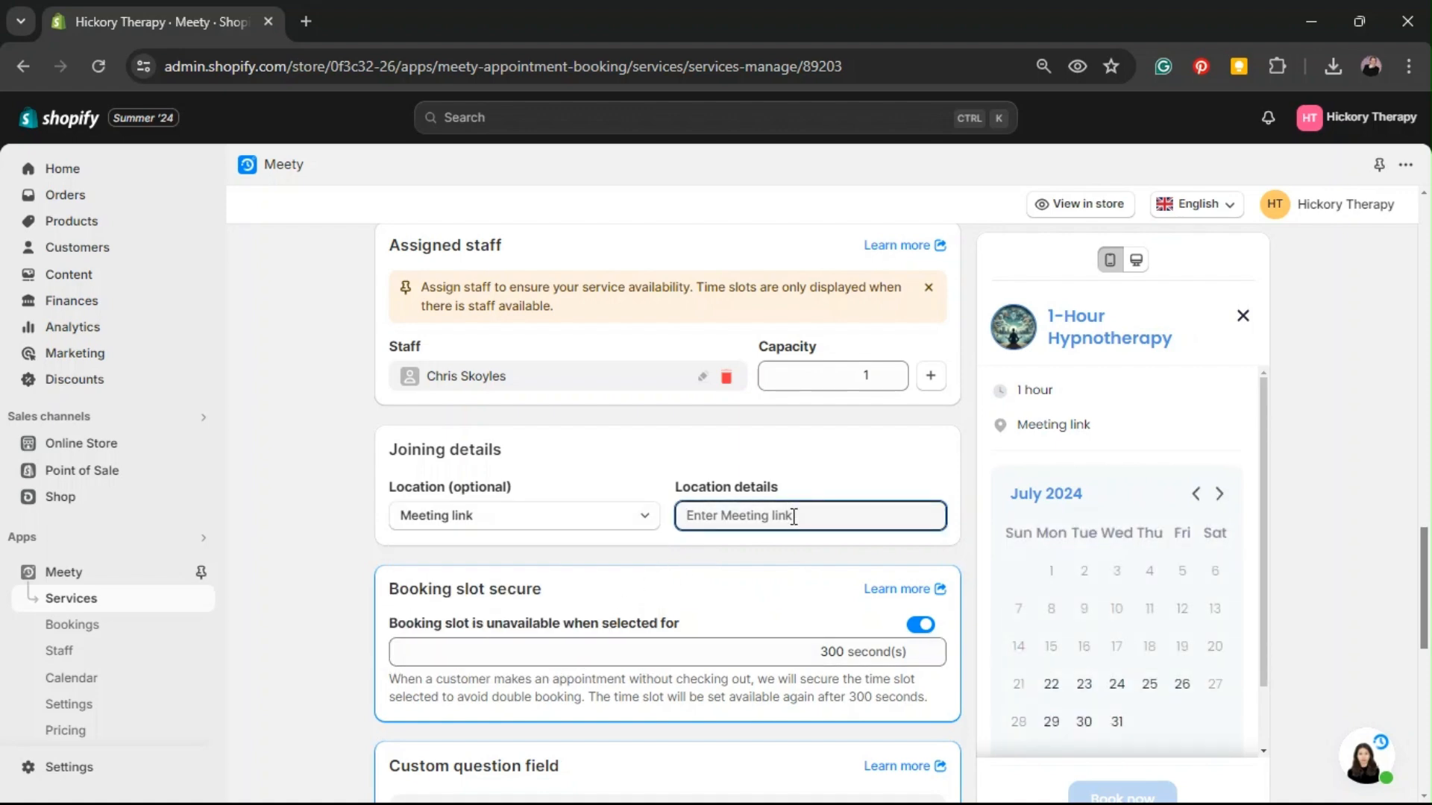
text(https://zoom.com/example_meeting_link)
click(783, 563)
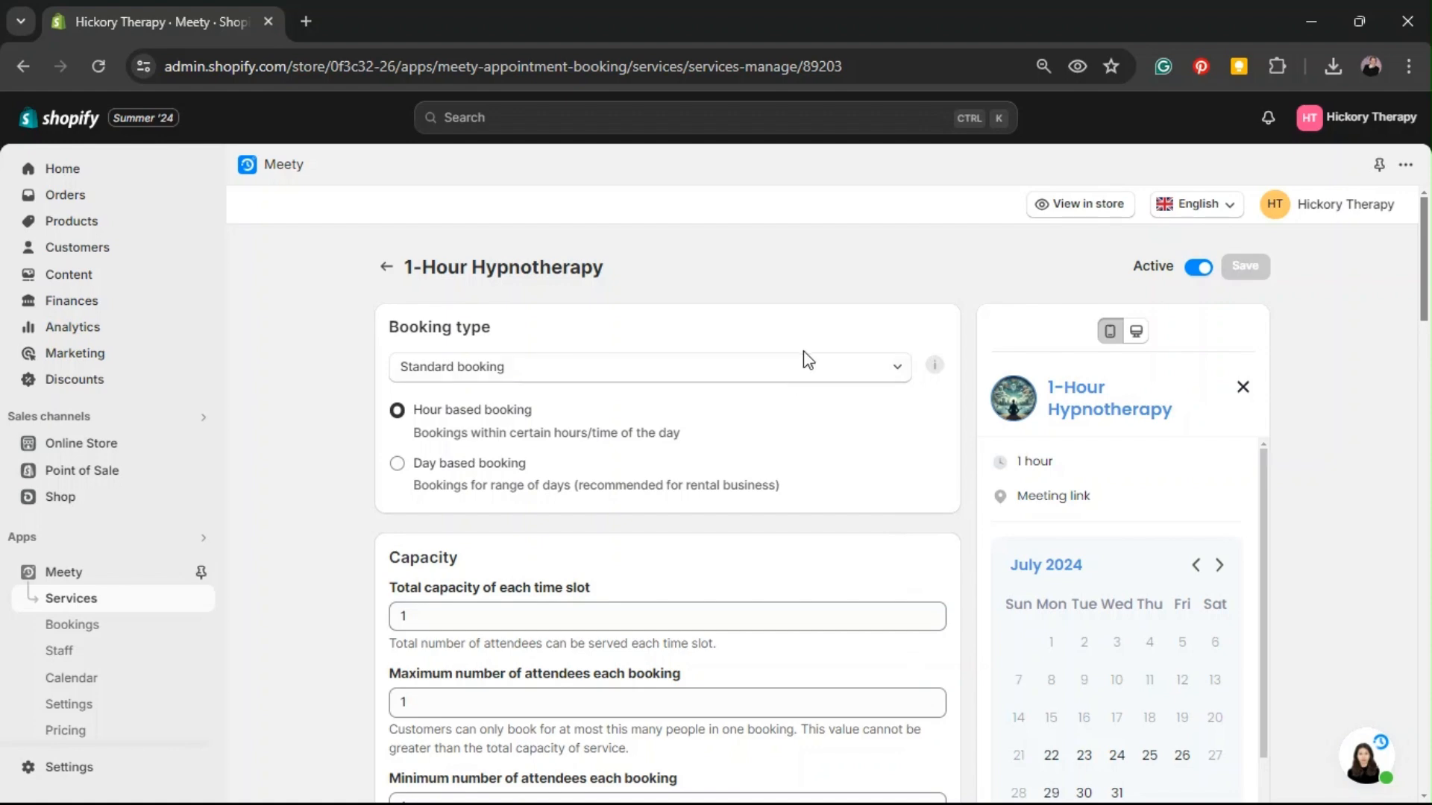
- Switch the 1-Hour Hypnotherapy service to Bundle booking and start editing the total capacity of each time slot
click(828, 366)
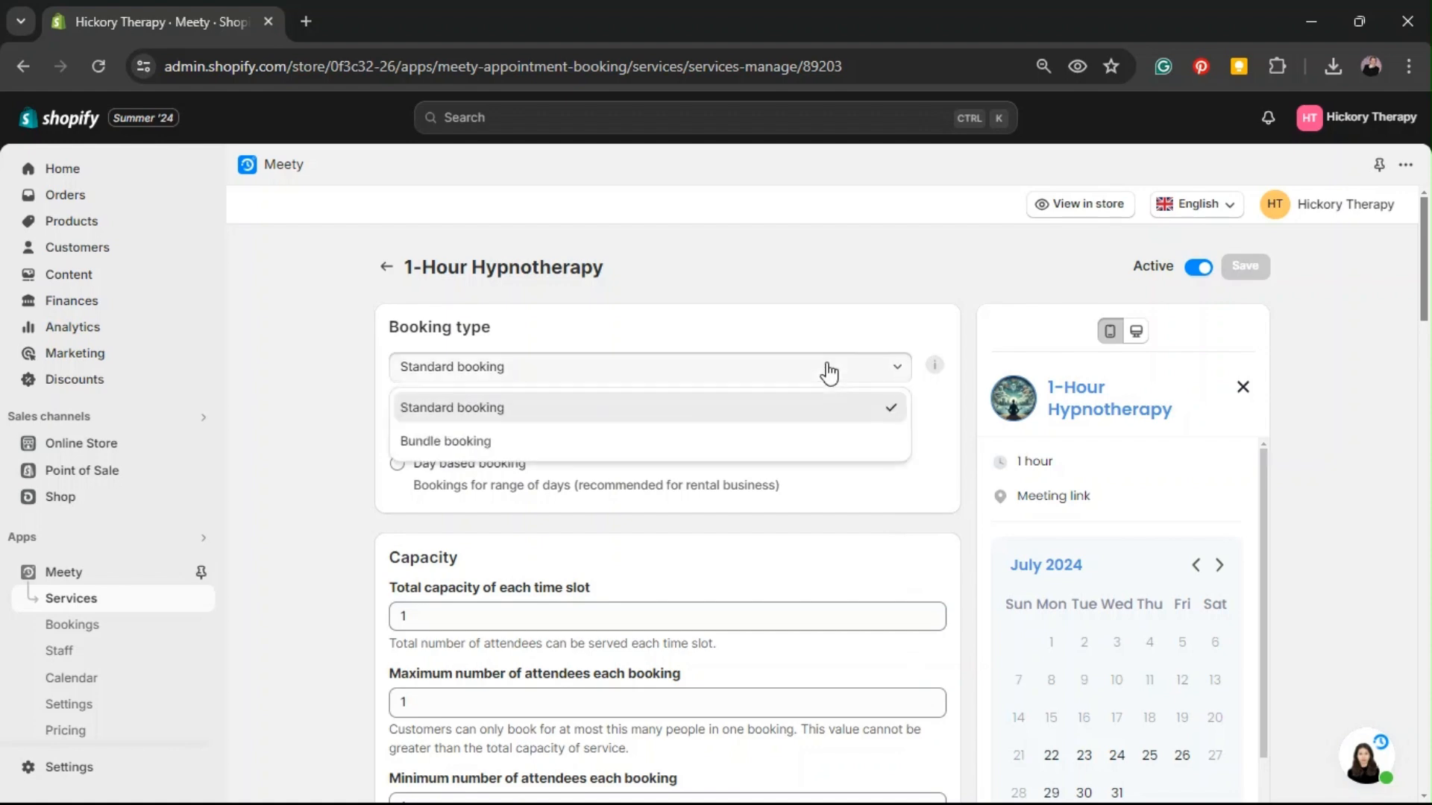
click(747, 444)
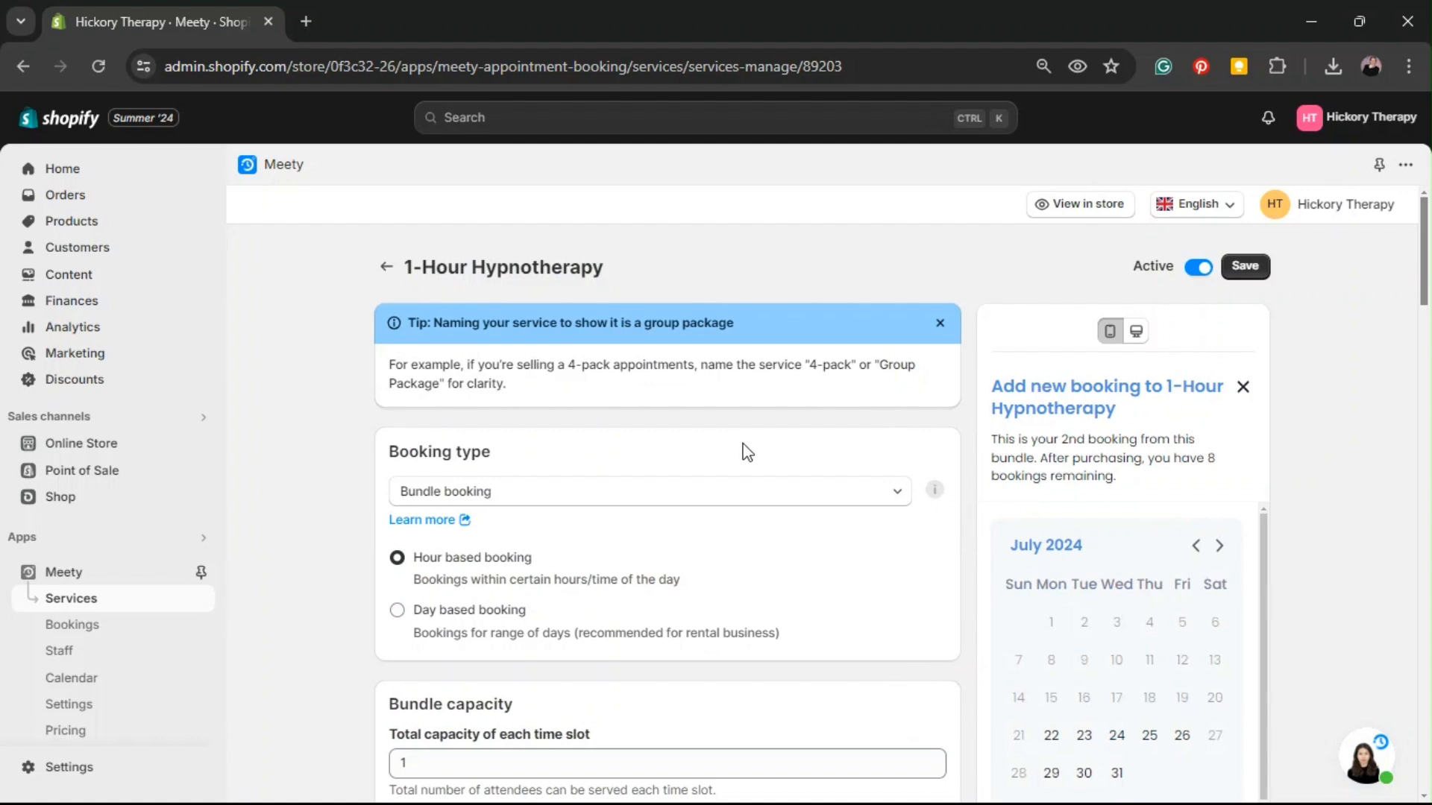
scroll(747, 451, down, 2)
scroll(747, 451, down, 2)
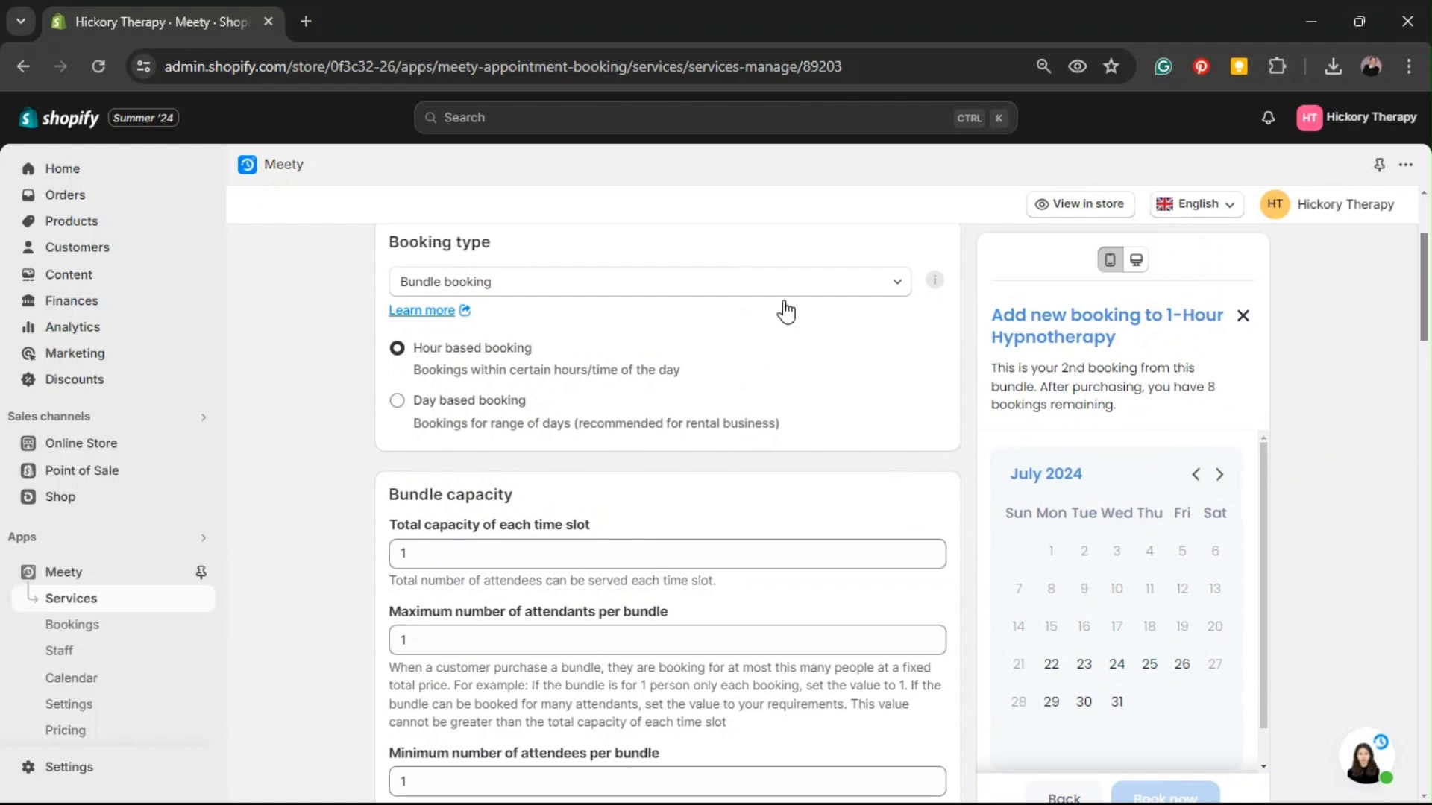
click(640, 565)
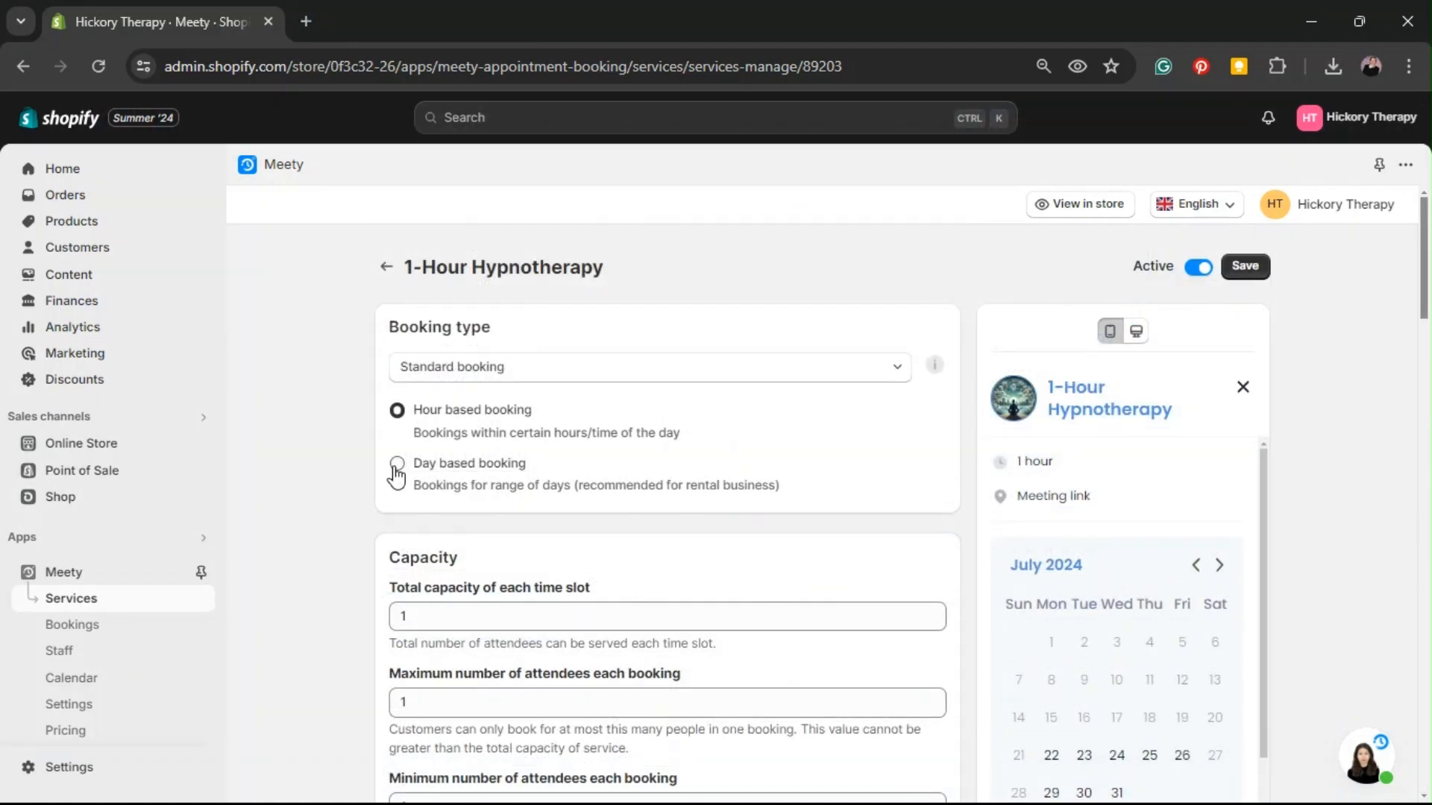
- Make the standard booking day based and set the total capacity of each day to 10
click(397, 463)
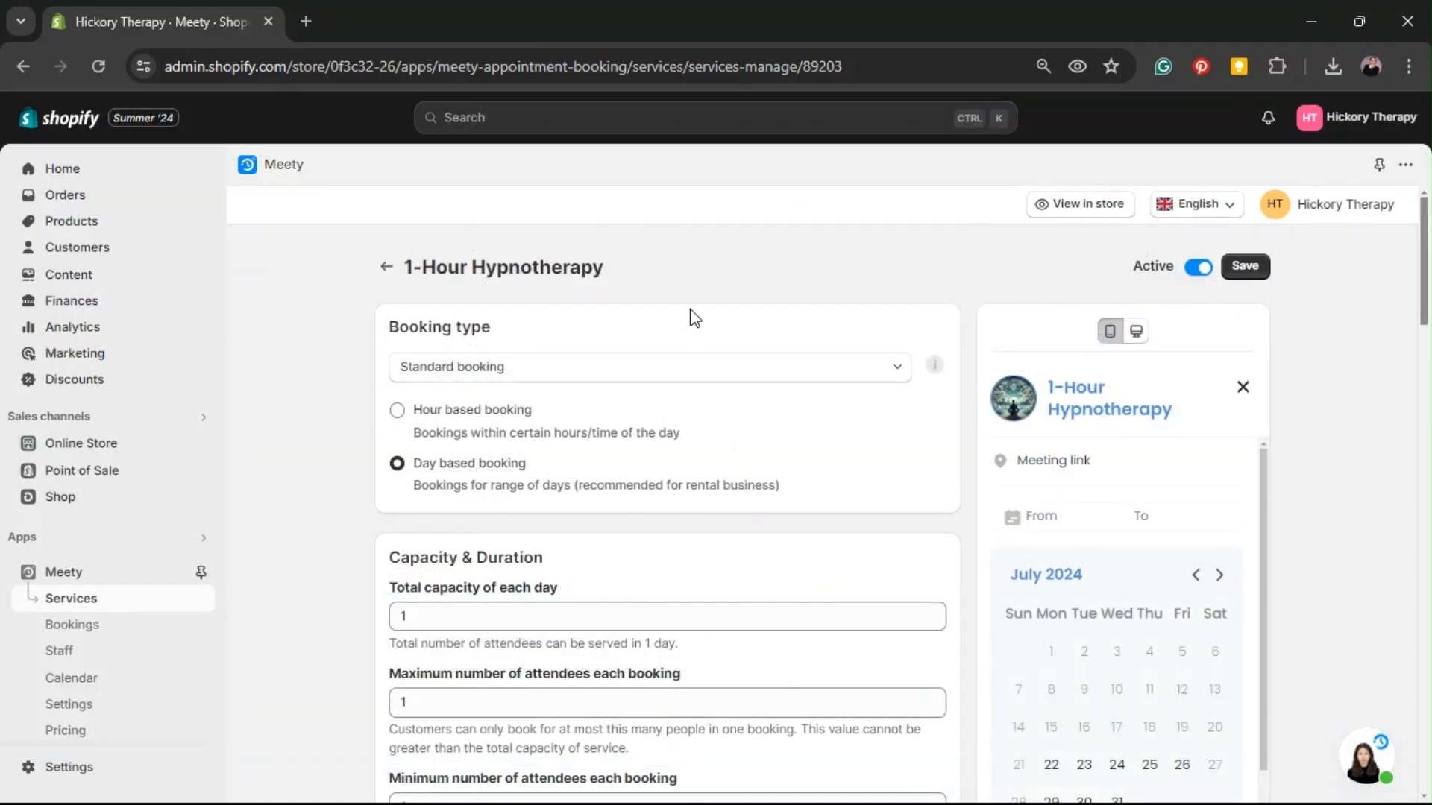
scroll(692, 317, down, 3)
click(617, 416)
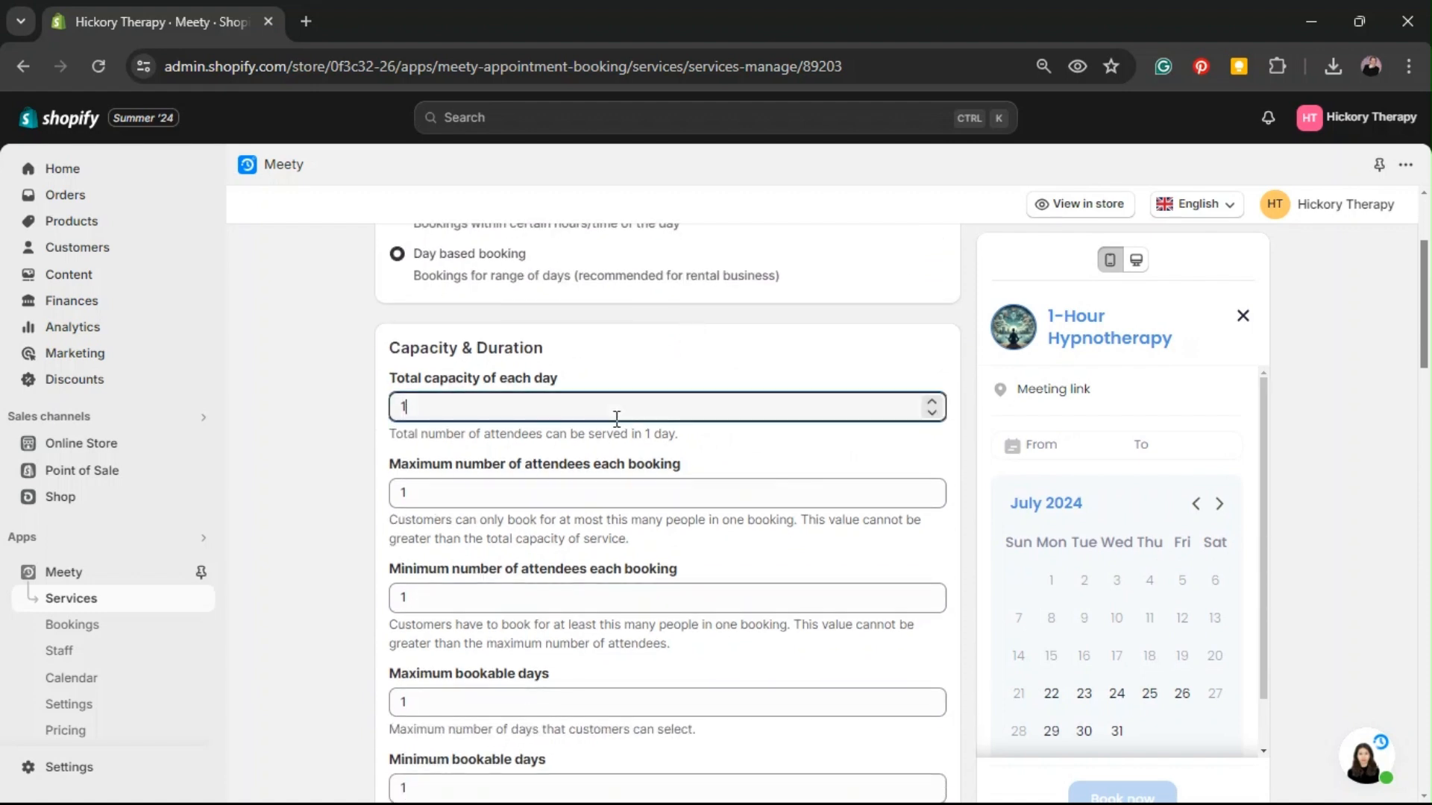
text(0)
- Set the maximum number of attendees each booking to 2
key(Tab)
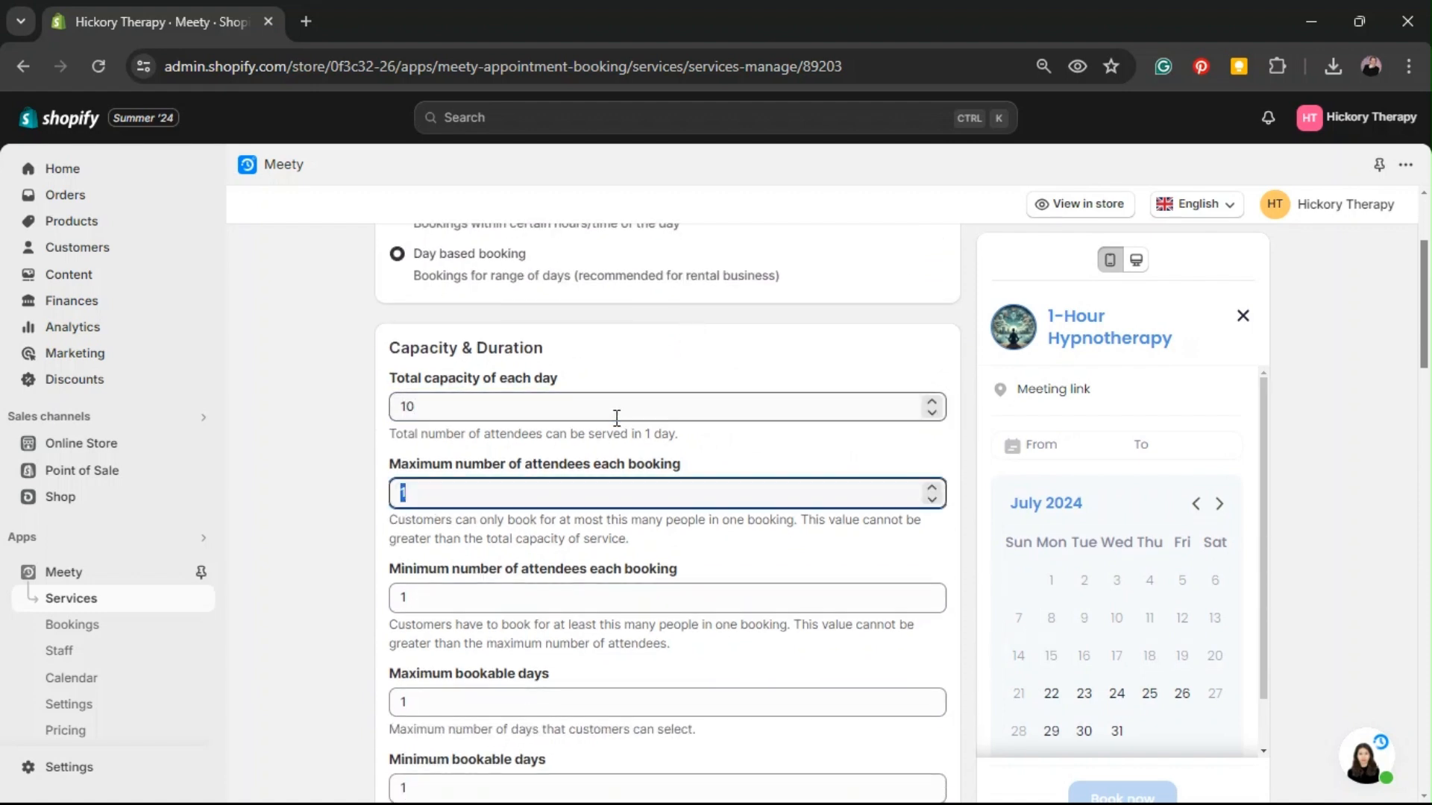
text(2)
click(558, 535)
scroll(558, 535, down, 2)
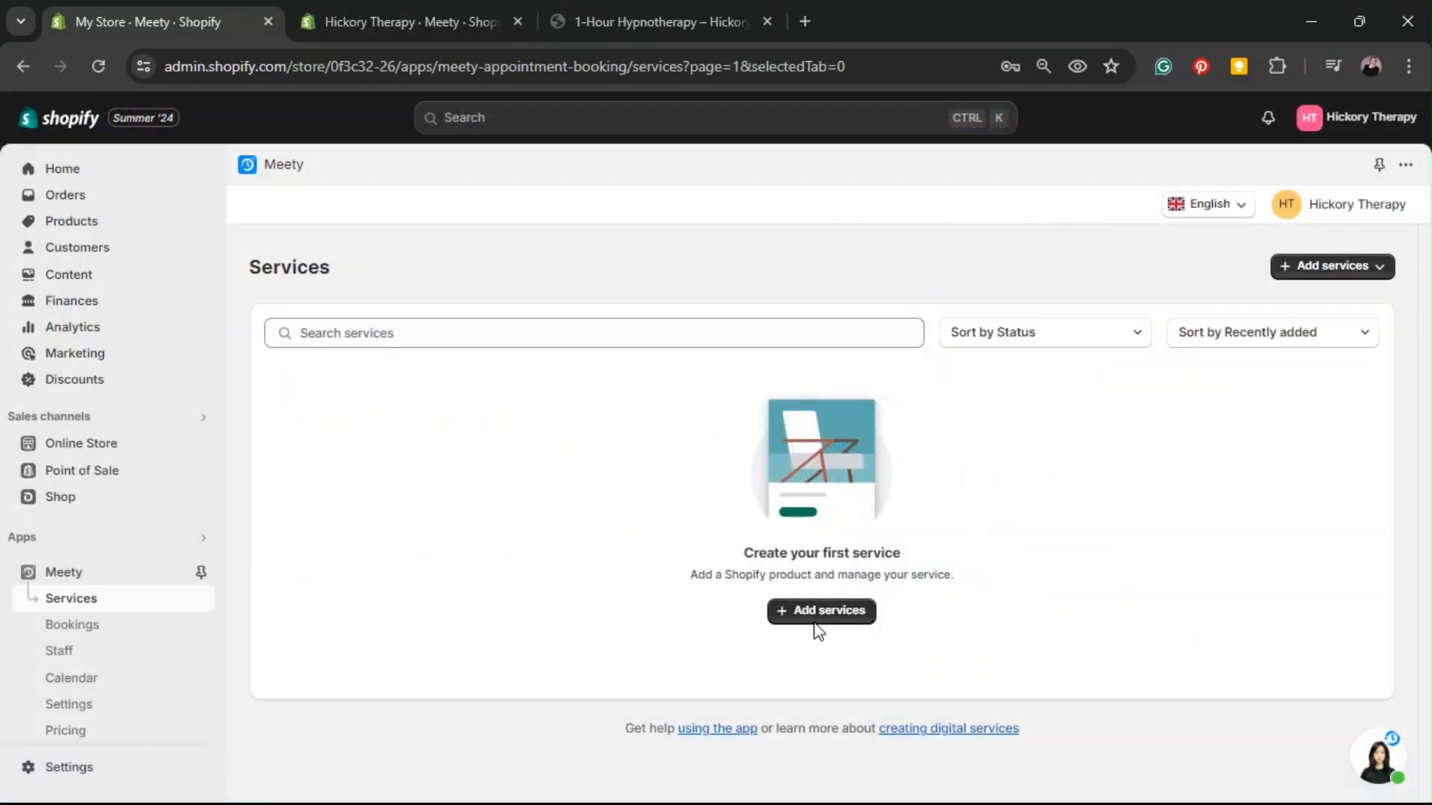
- Start adding a first service to the empty services list
click(818, 619)
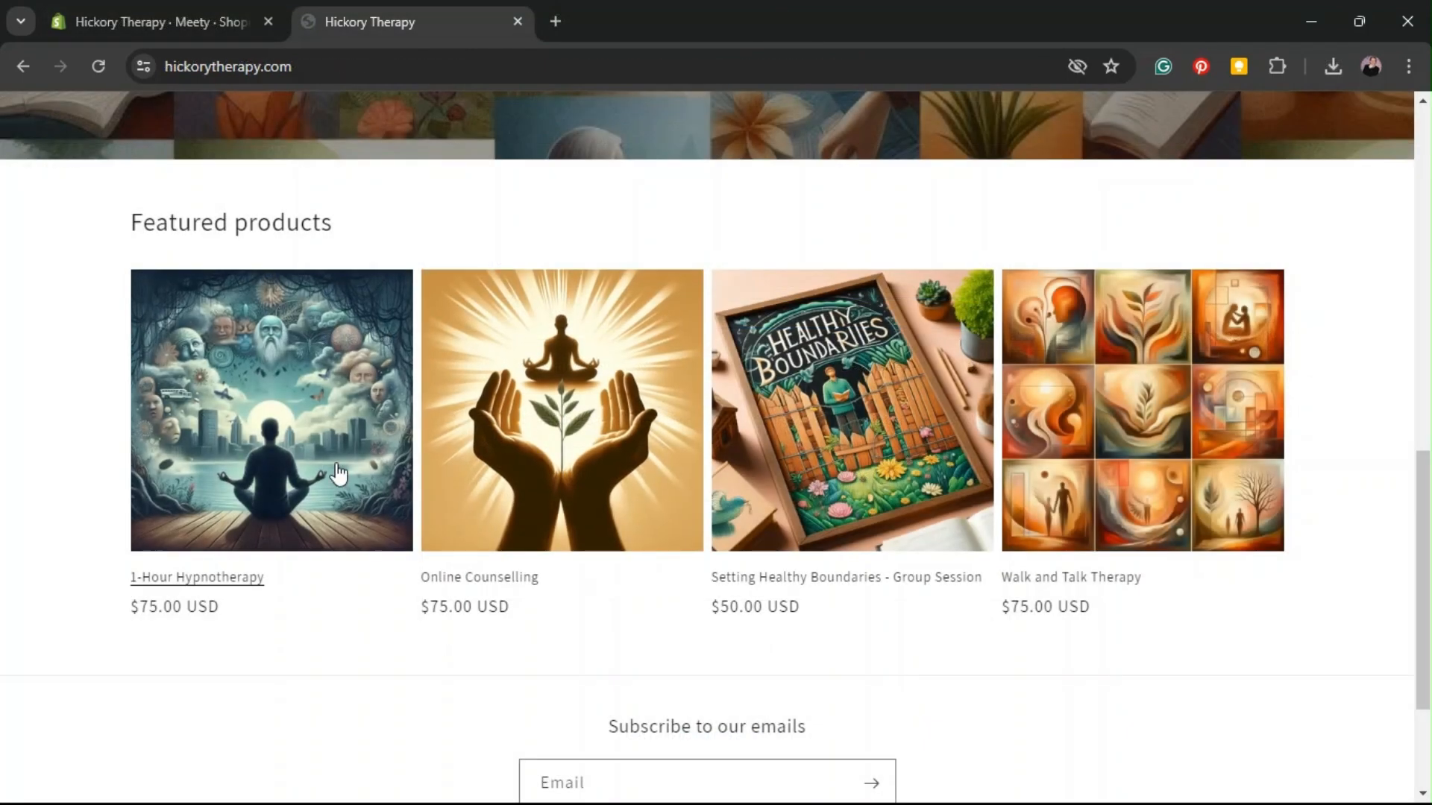
- Open the 1-Hour Hypnotherapy product in the storefront and bring up its appointment scheduler
click(356, 456)
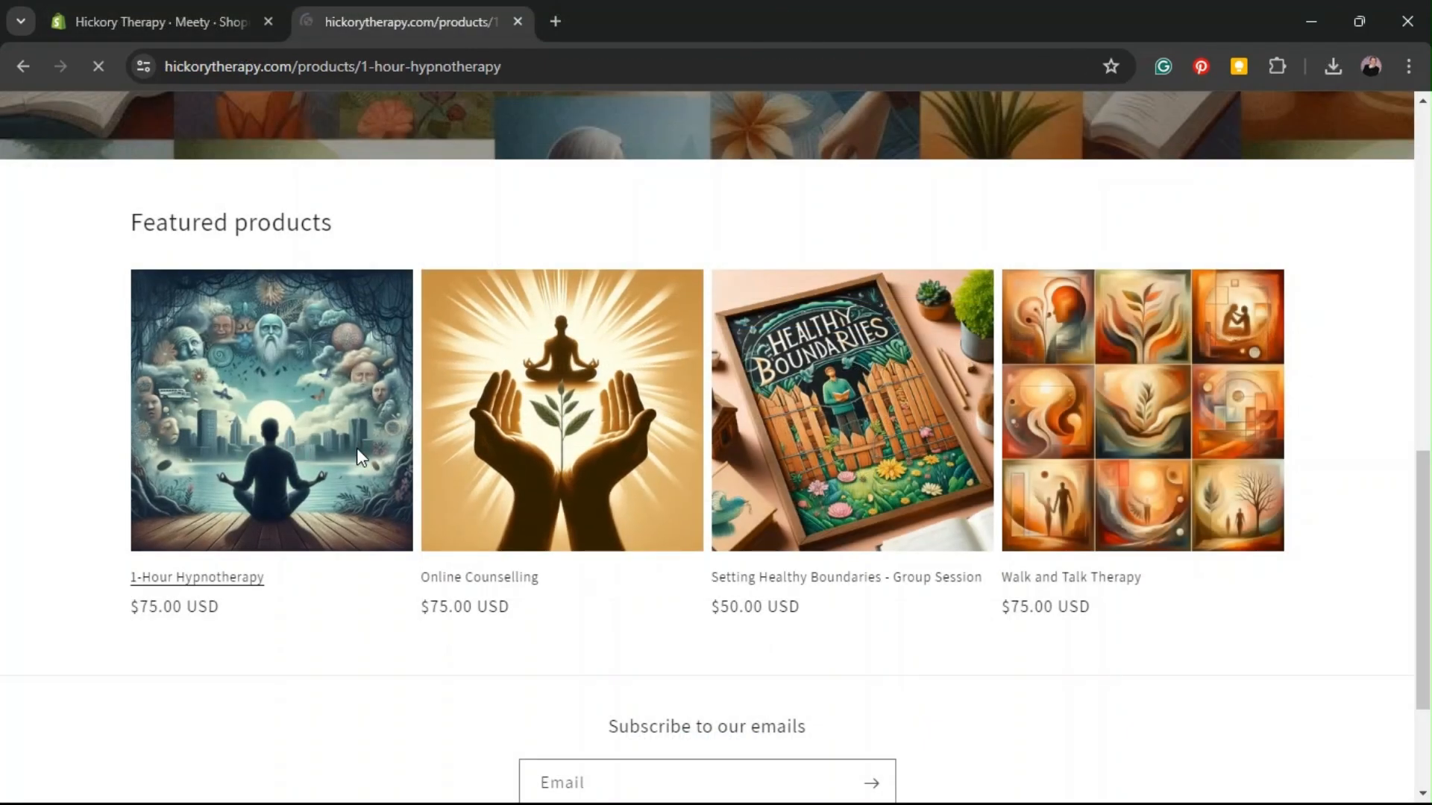
scroll(1163, 477, down, 1)
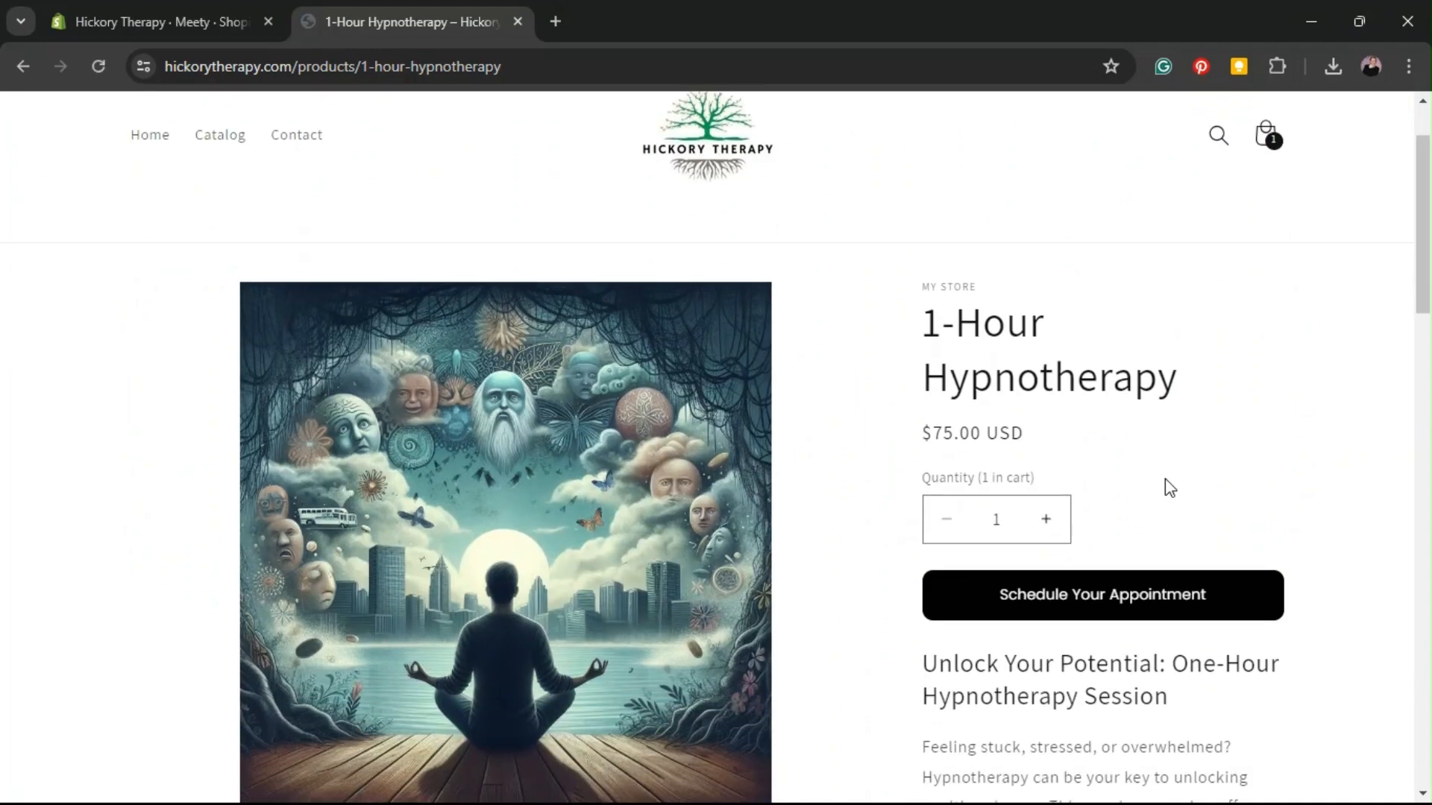
click(1126, 601)
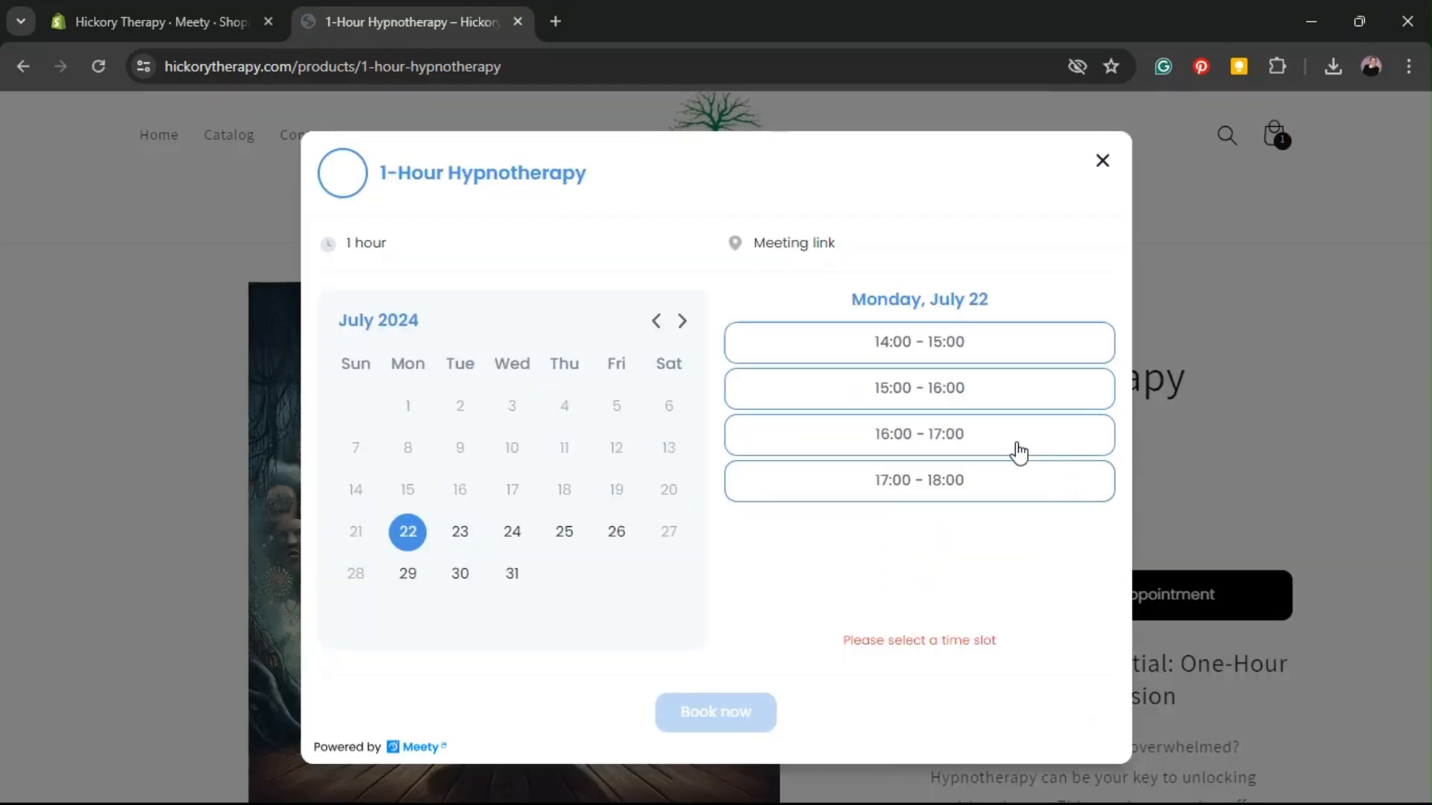
- Book the 14:00 - 15:00 time slot on Wednesday, July 31 for the hypnotherapy session
click(514, 582)
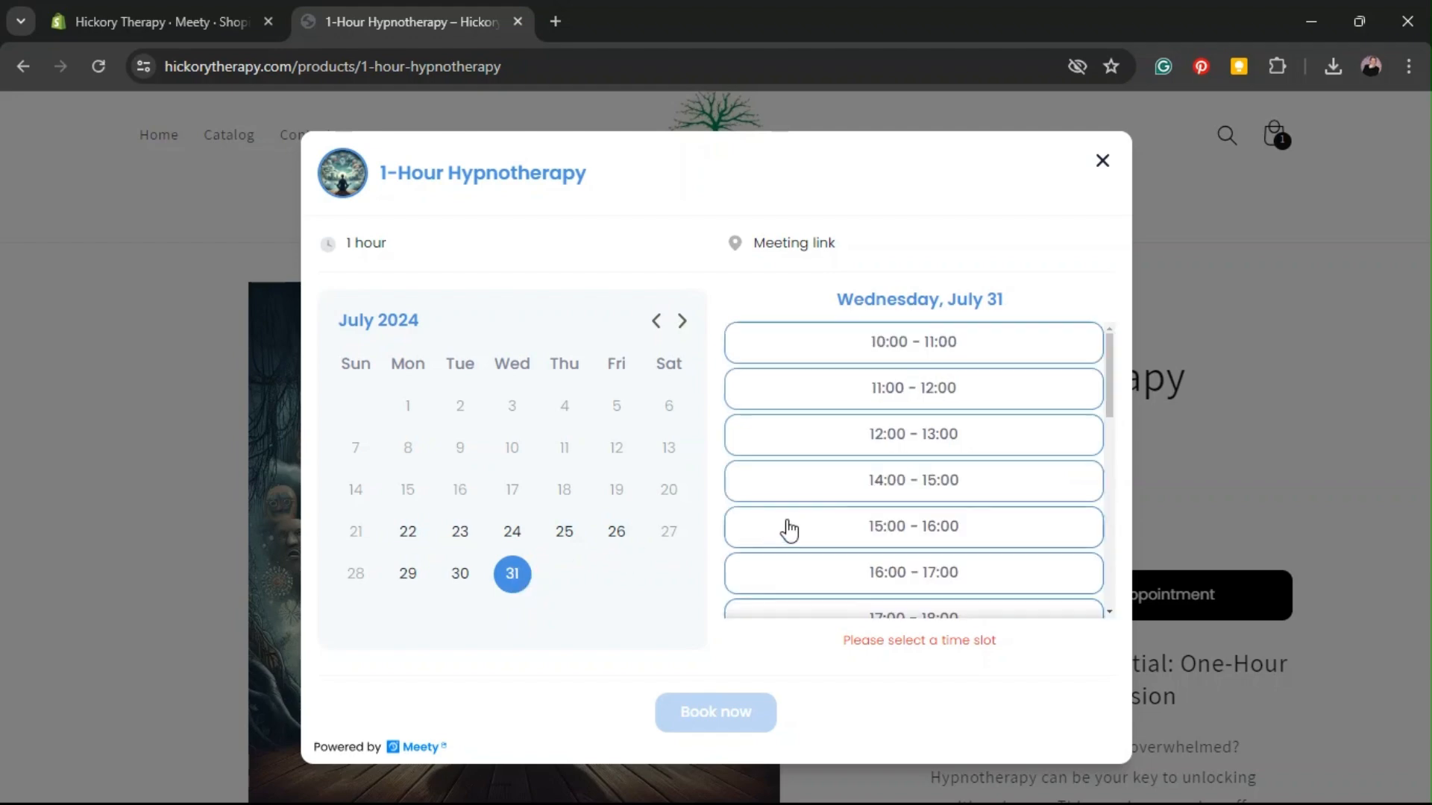
click(960, 495)
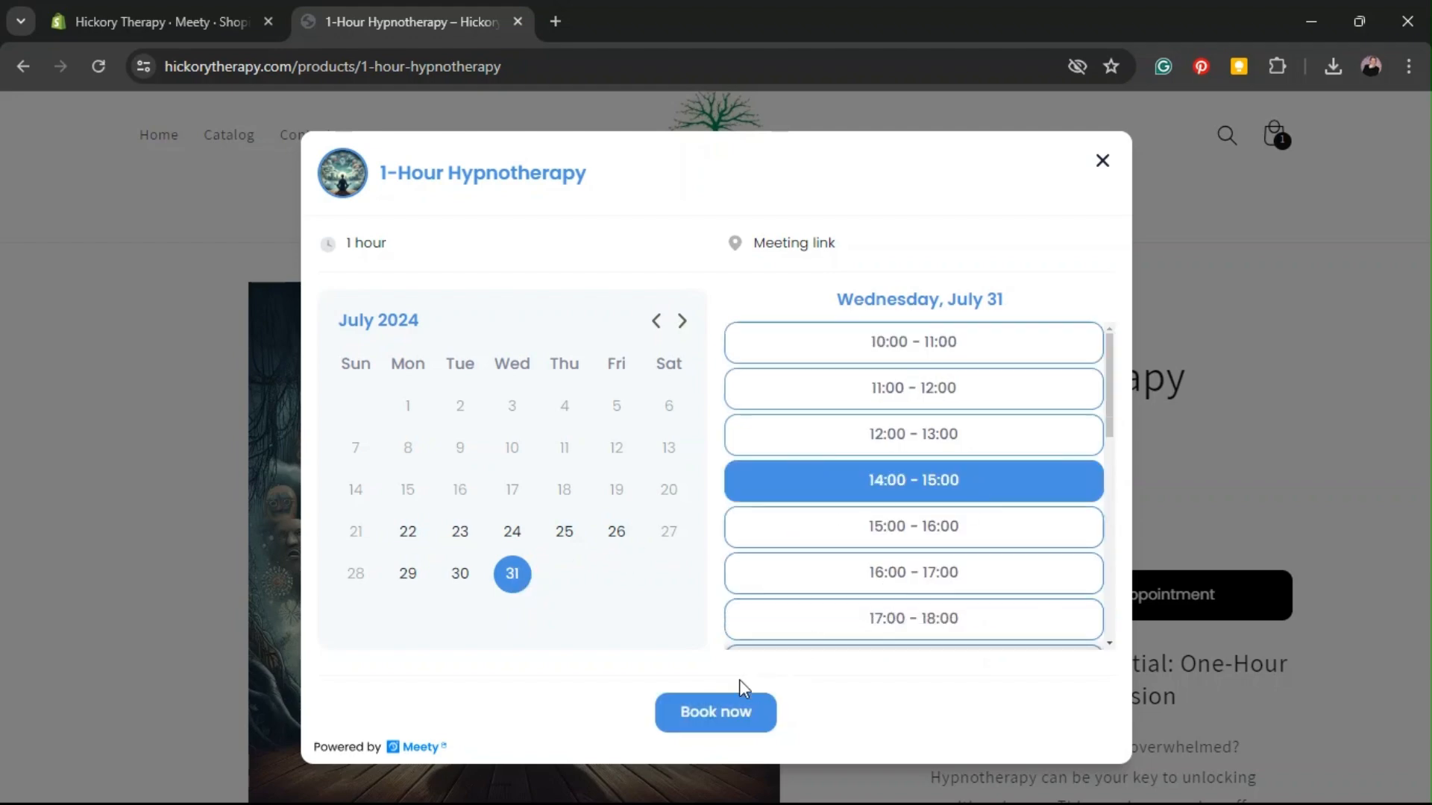
click(700, 716)
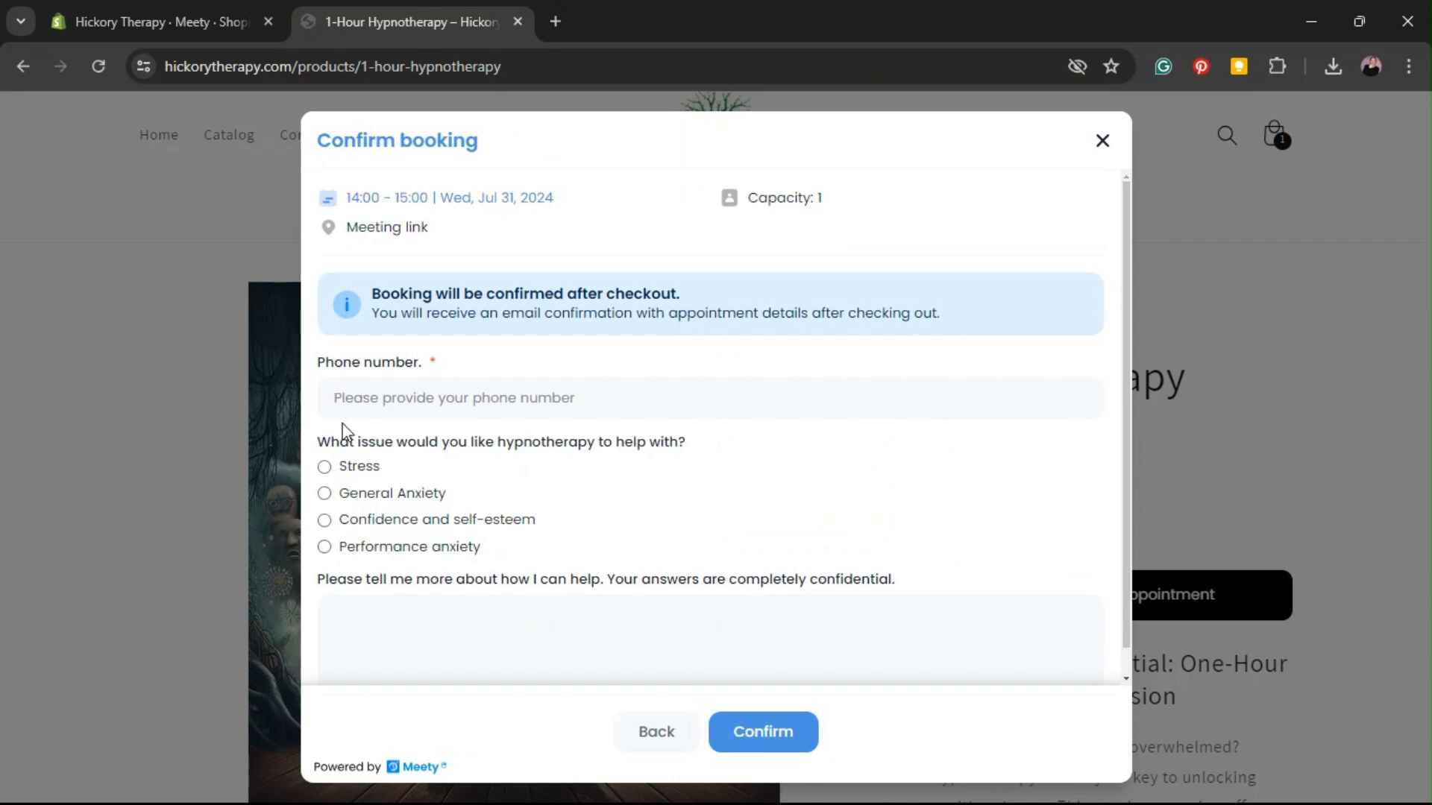
- Begin filling in the customer's phone number in the booking confirmation form
click(422, 399)
text(07)
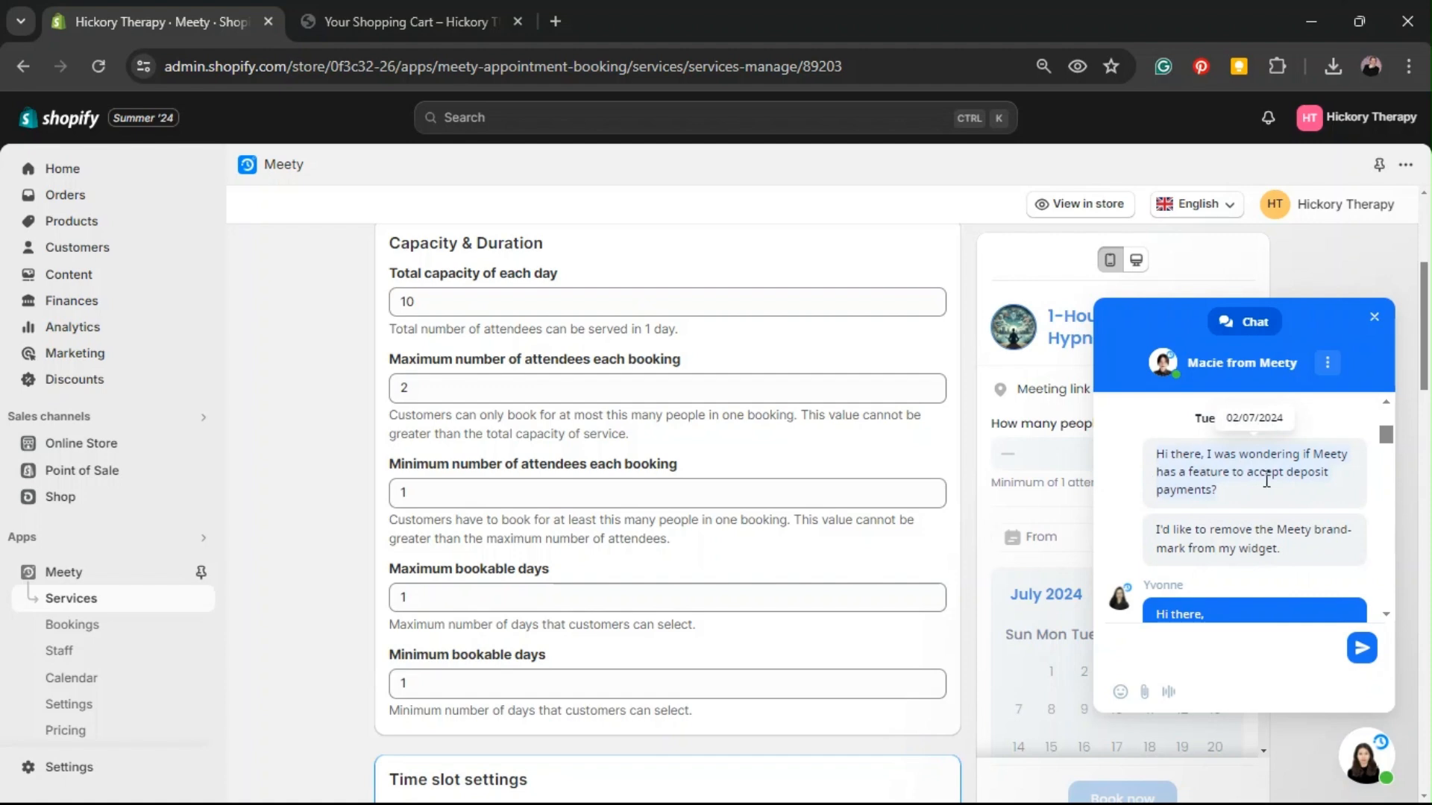
- Read the support chat's reply about deposit payments, highlighting the relevant sentences
scroll(1266, 479, down, 5)
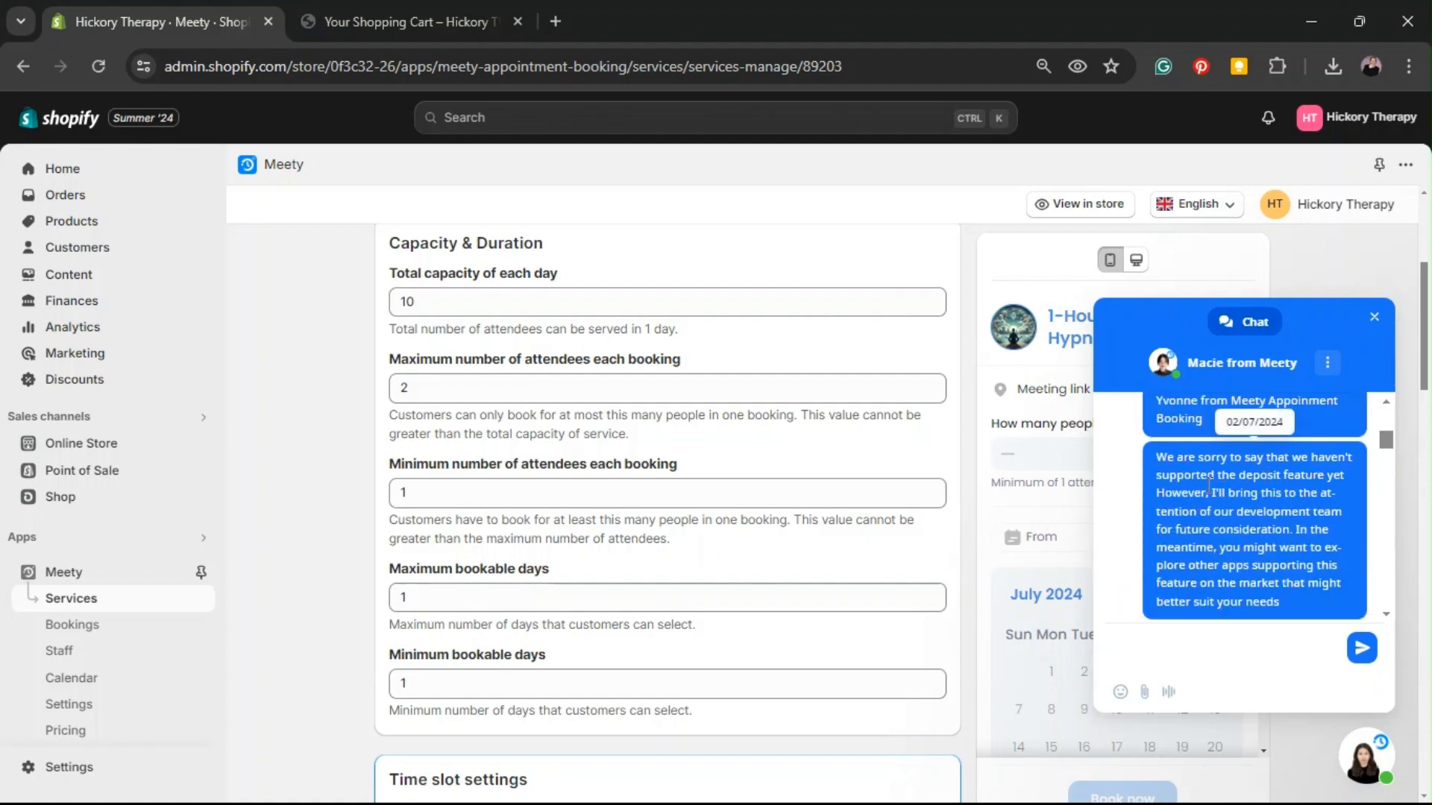
drag(1156, 459, 1285, 473)
drag(1319, 474, 1334, 608)
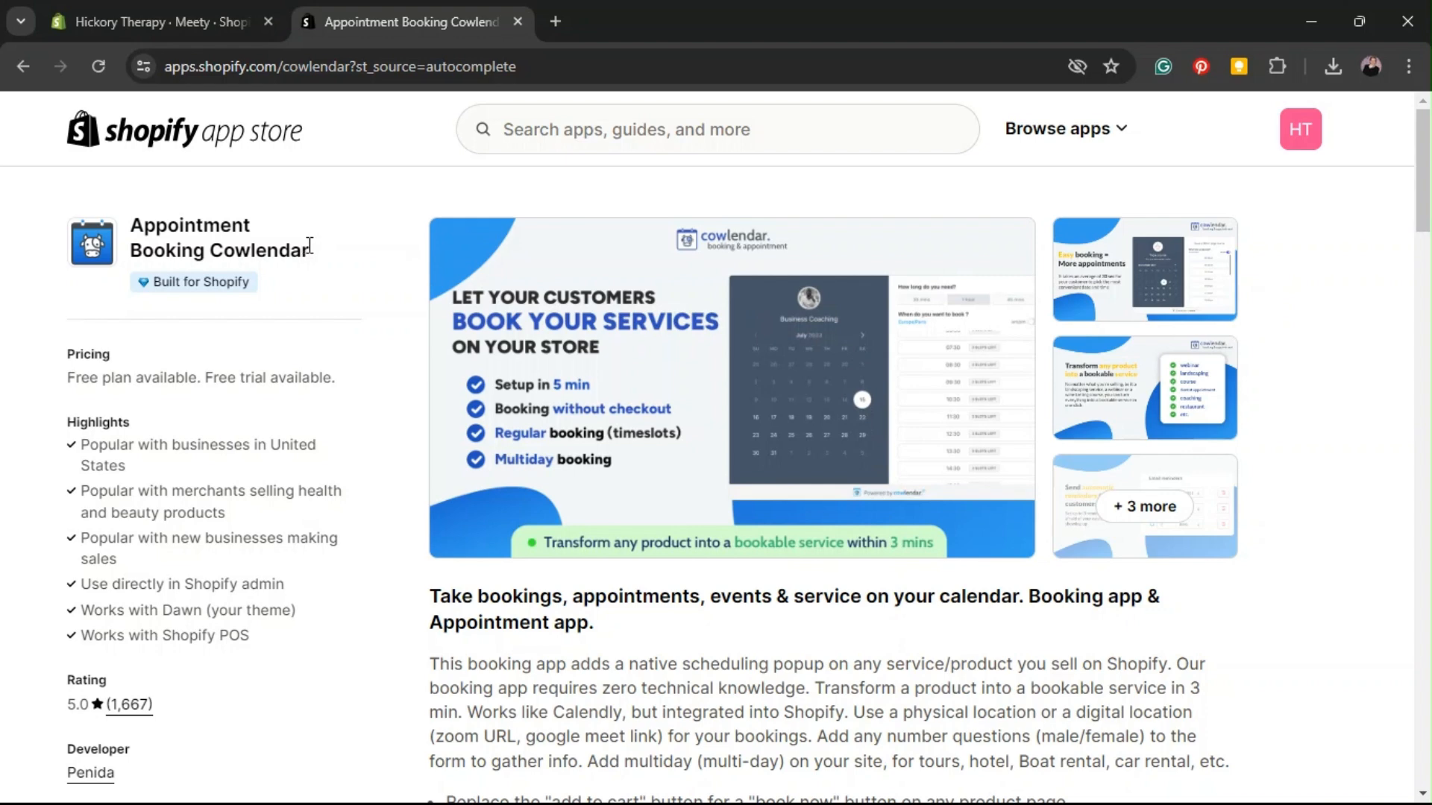
- Examine the Appointment Booking Cowlendar listing in the Shopify App Store, highlighting the app's name
drag(308, 251, 214, 250)
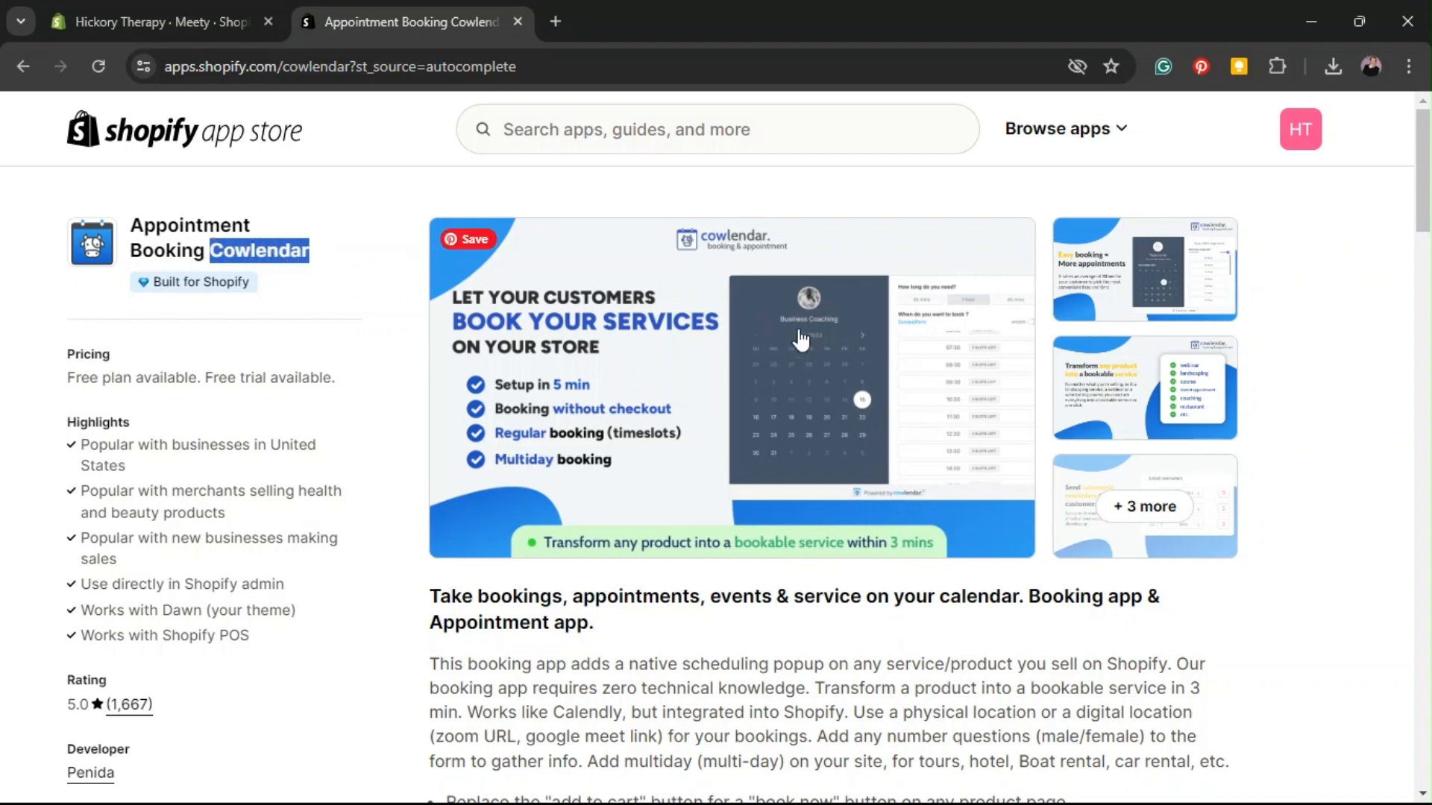
scroll(897, 357, down, 2)
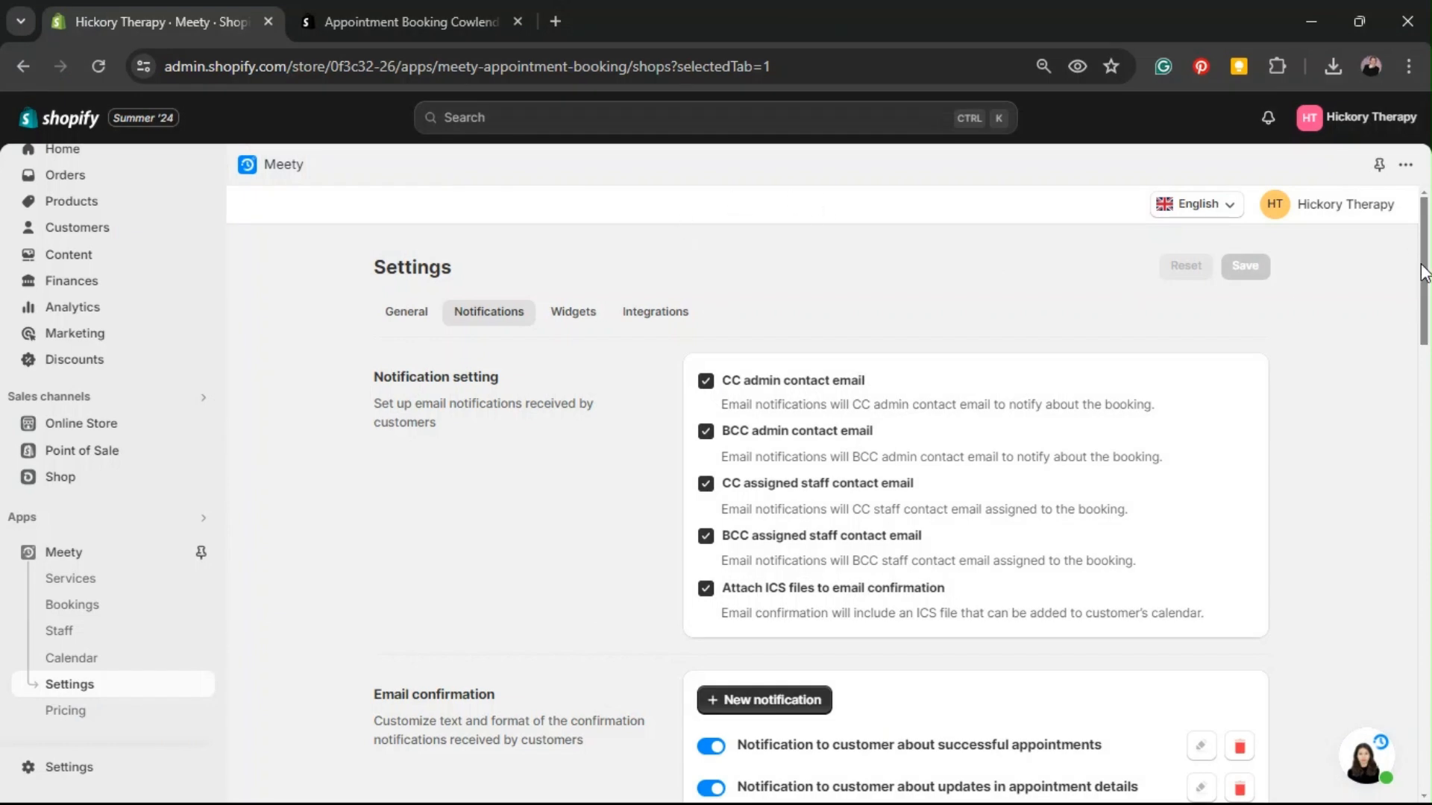
- In Meety's notification settings, open the email reminder to customers about next day appointments for editing
drag(1424, 272, 1425, 430)
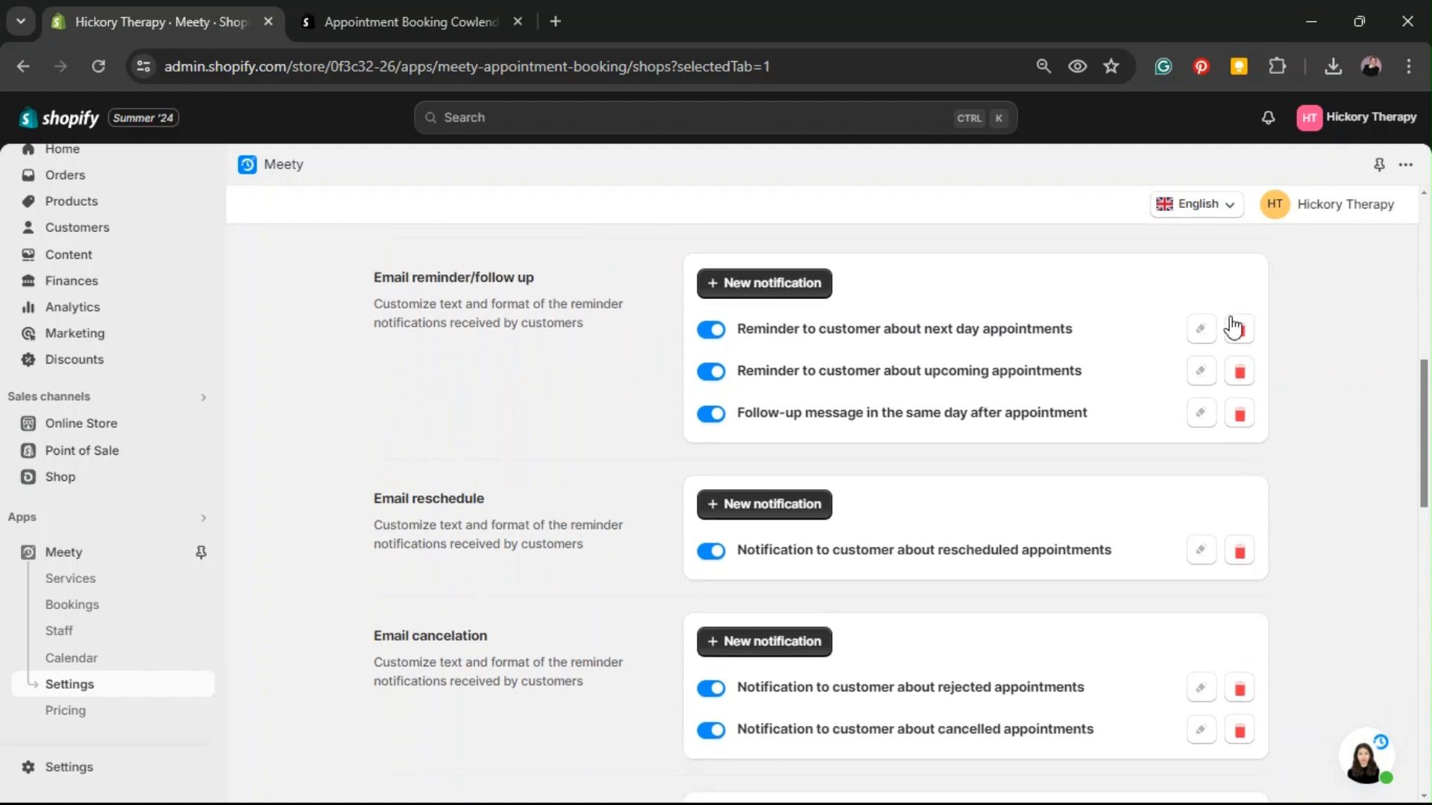
click(1200, 330)
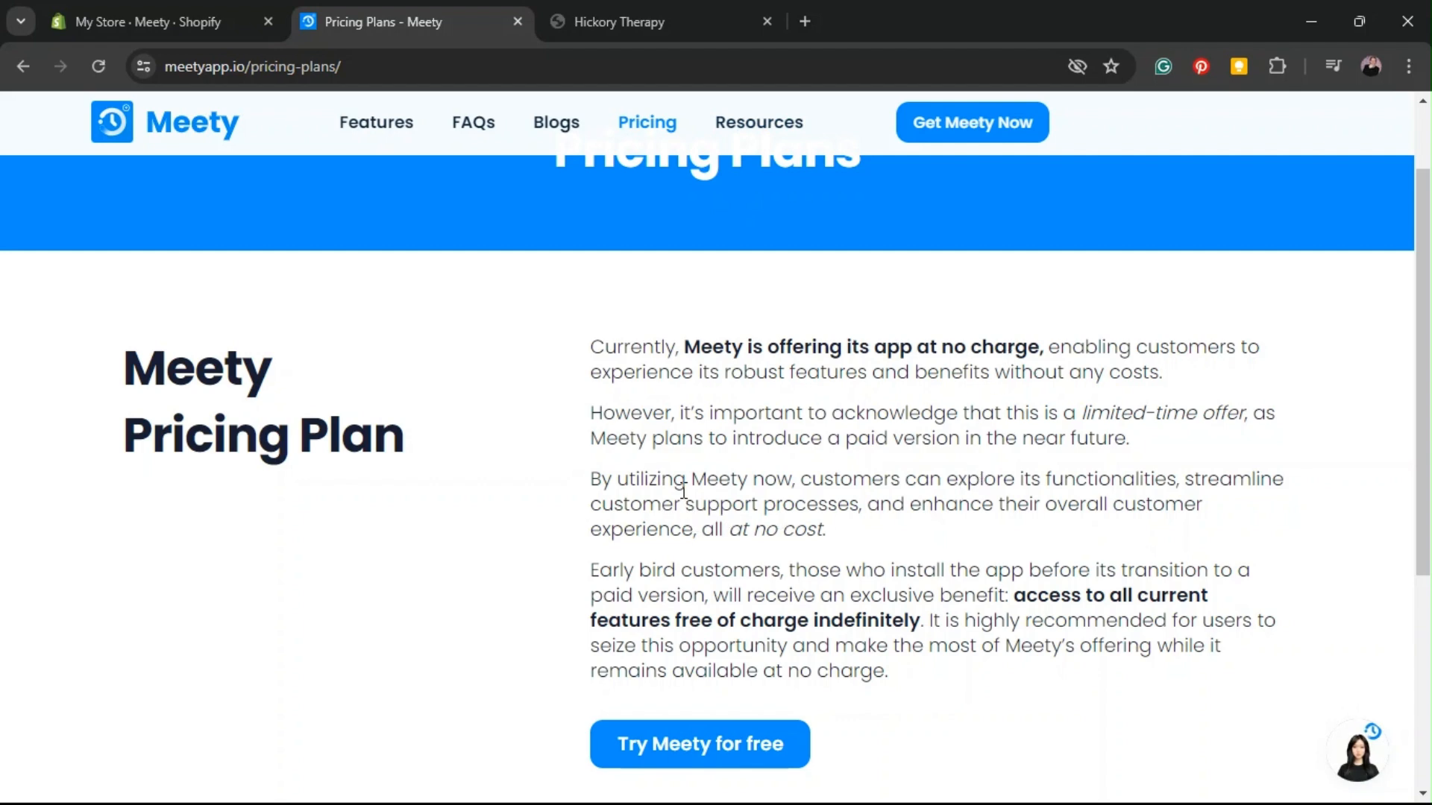
- Read Meety's pricing plan page, highlighting the passages on the planned paid version and the early bird benefit
drag(591, 438, 1151, 440)
click(1150, 440)
scroll(1060, 433, down, 1)
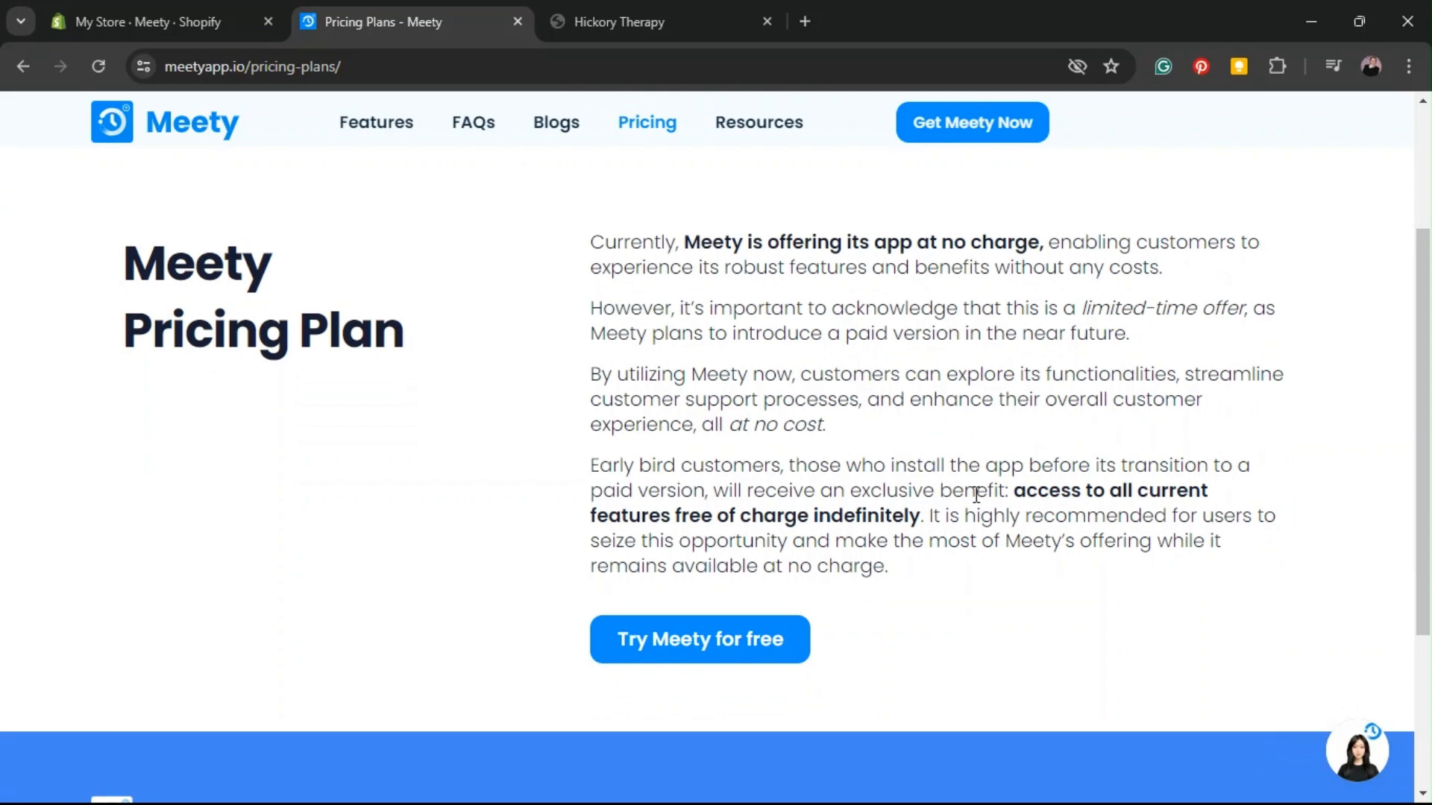
drag(1013, 490, 926, 527)
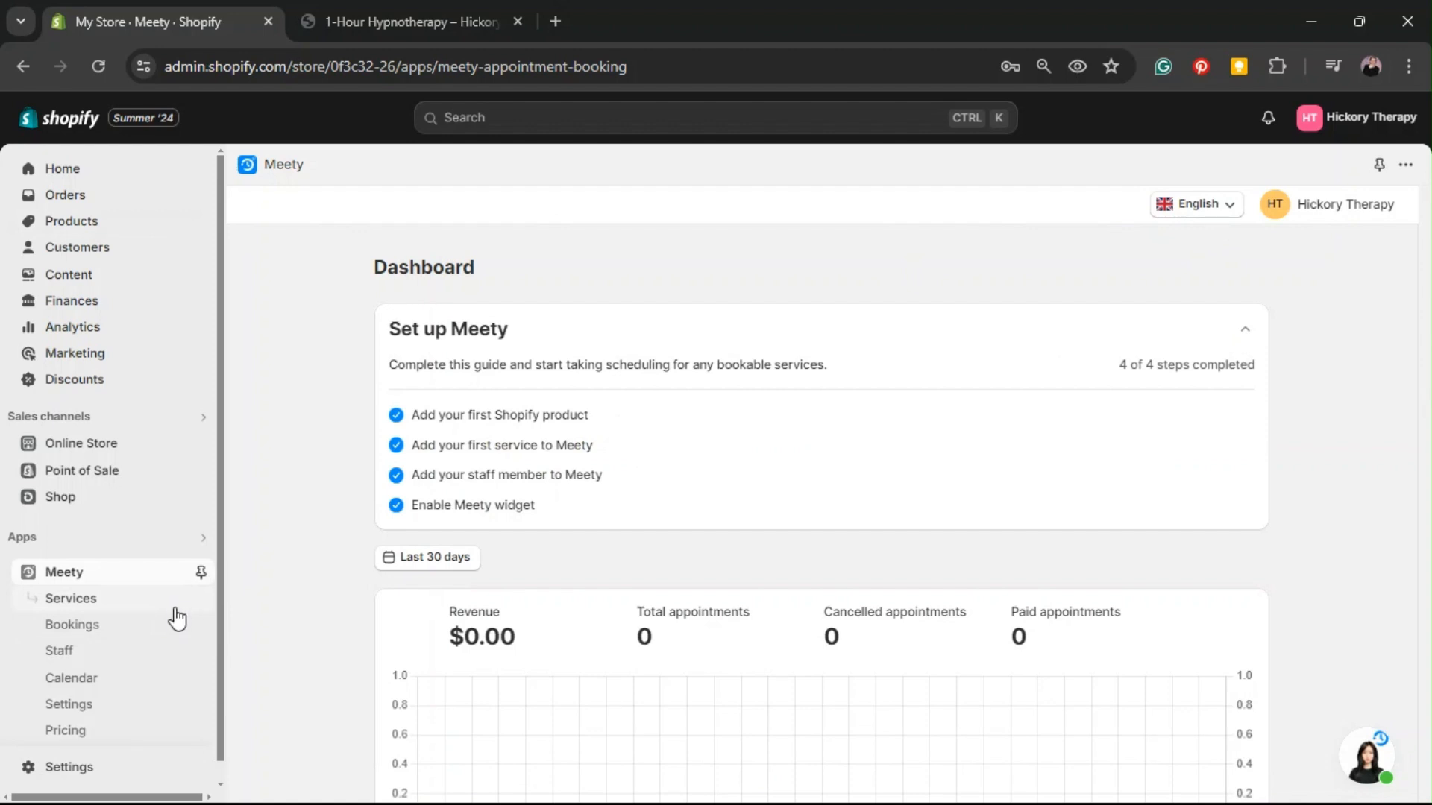
- Open the 1-Hour Hypnotherapy product in the Shopify admin and review its description, media and pricing
click(118, 223)
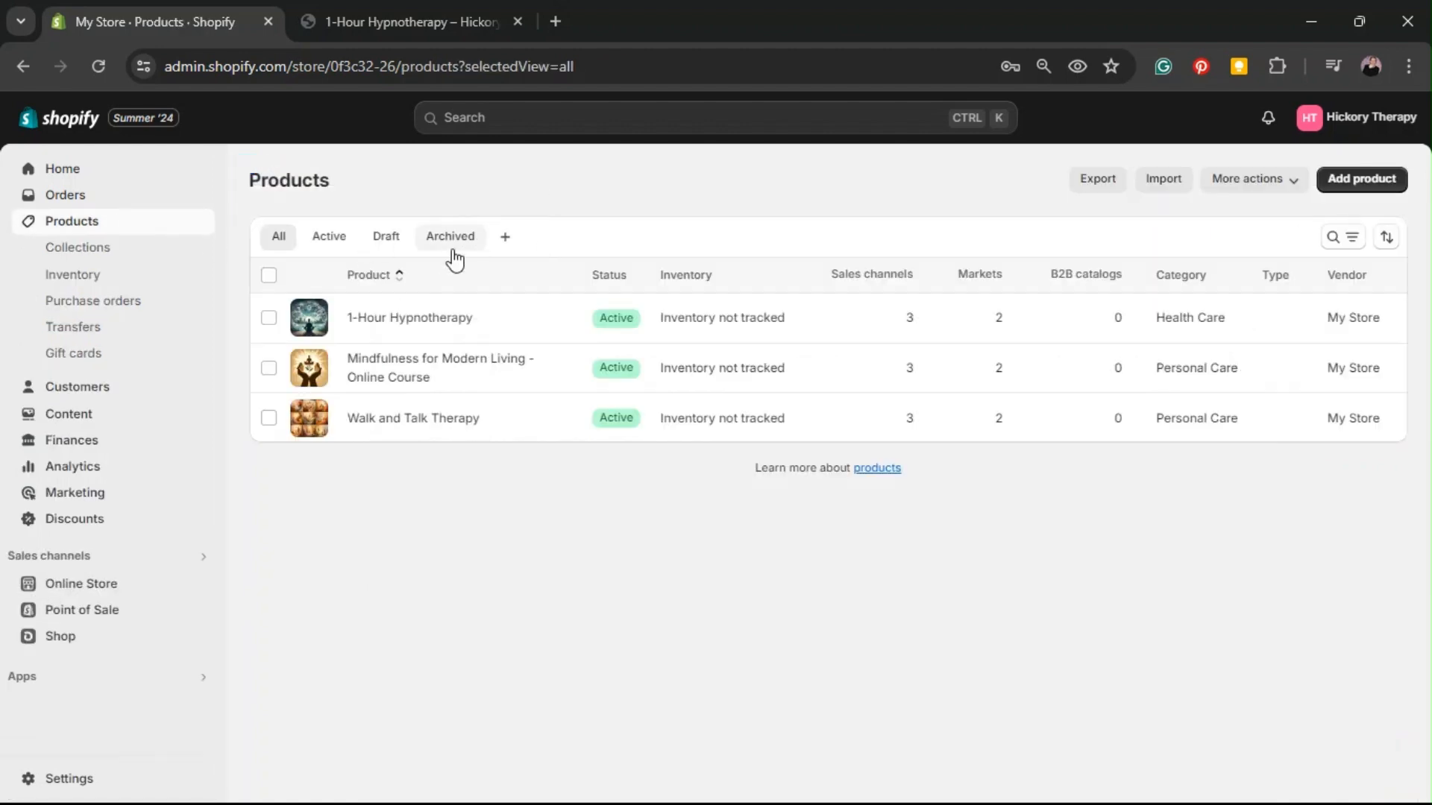
click(431, 321)
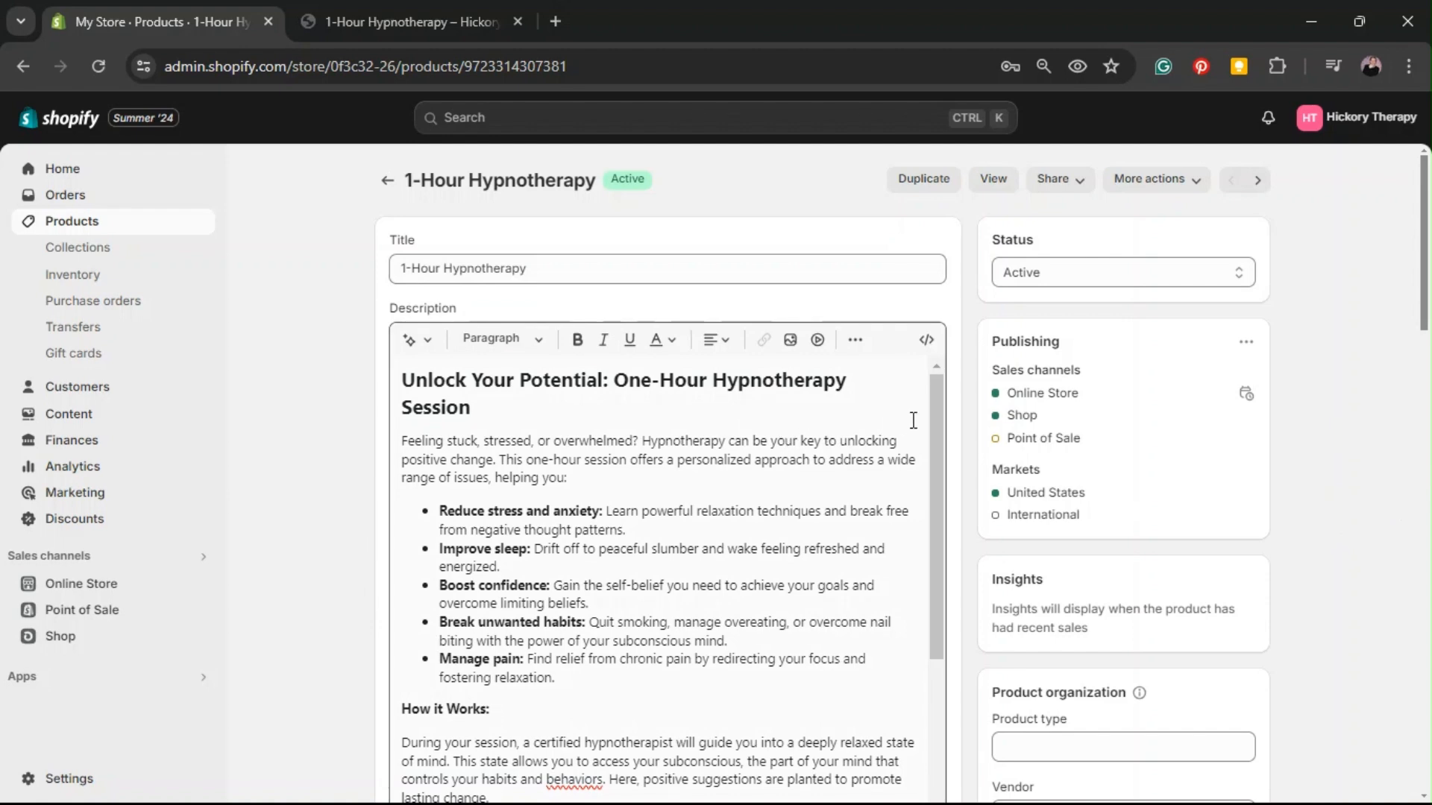
scroll(954, 376, down, 8)
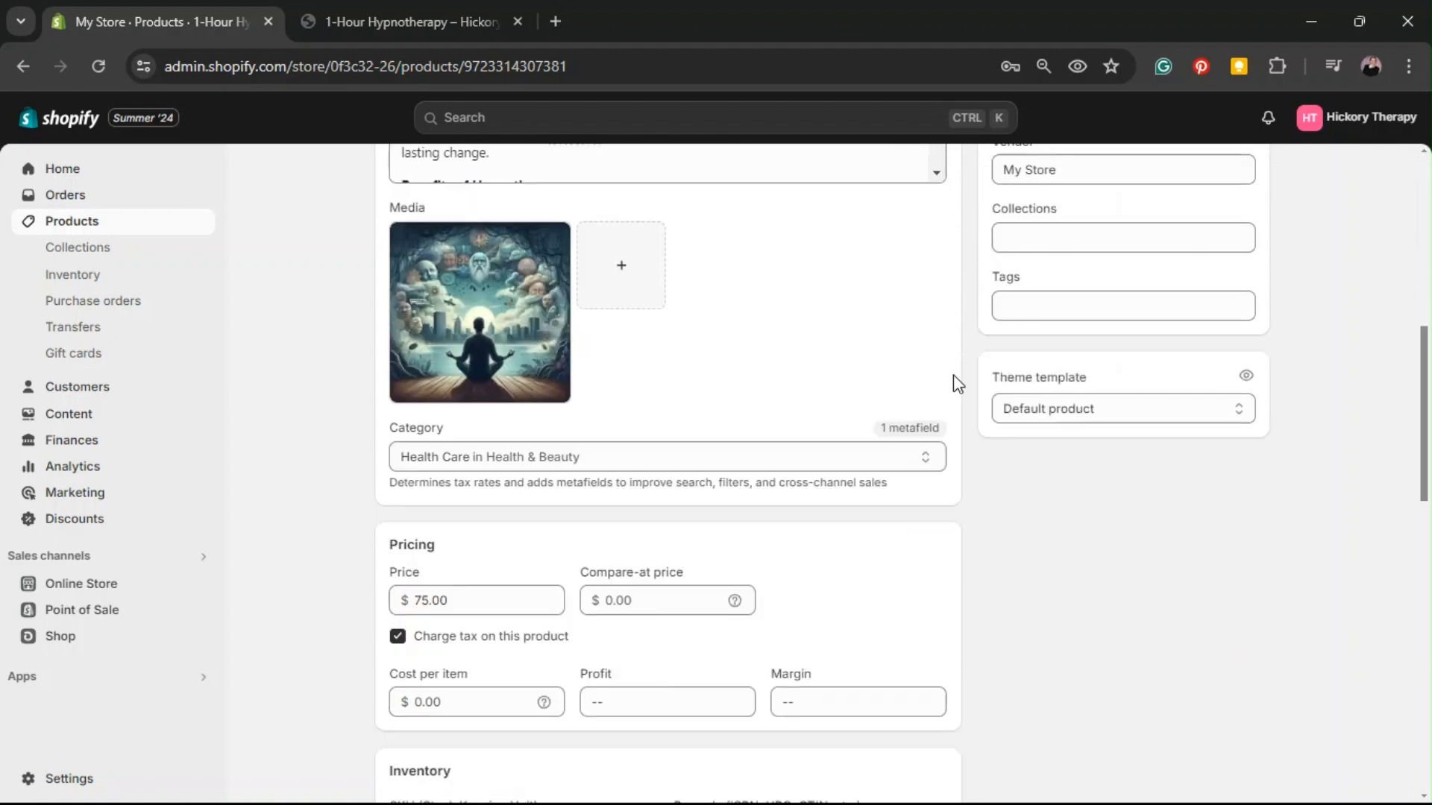
scroll(969, 403, down, 6)
scroll(1247, 552, up, 15)
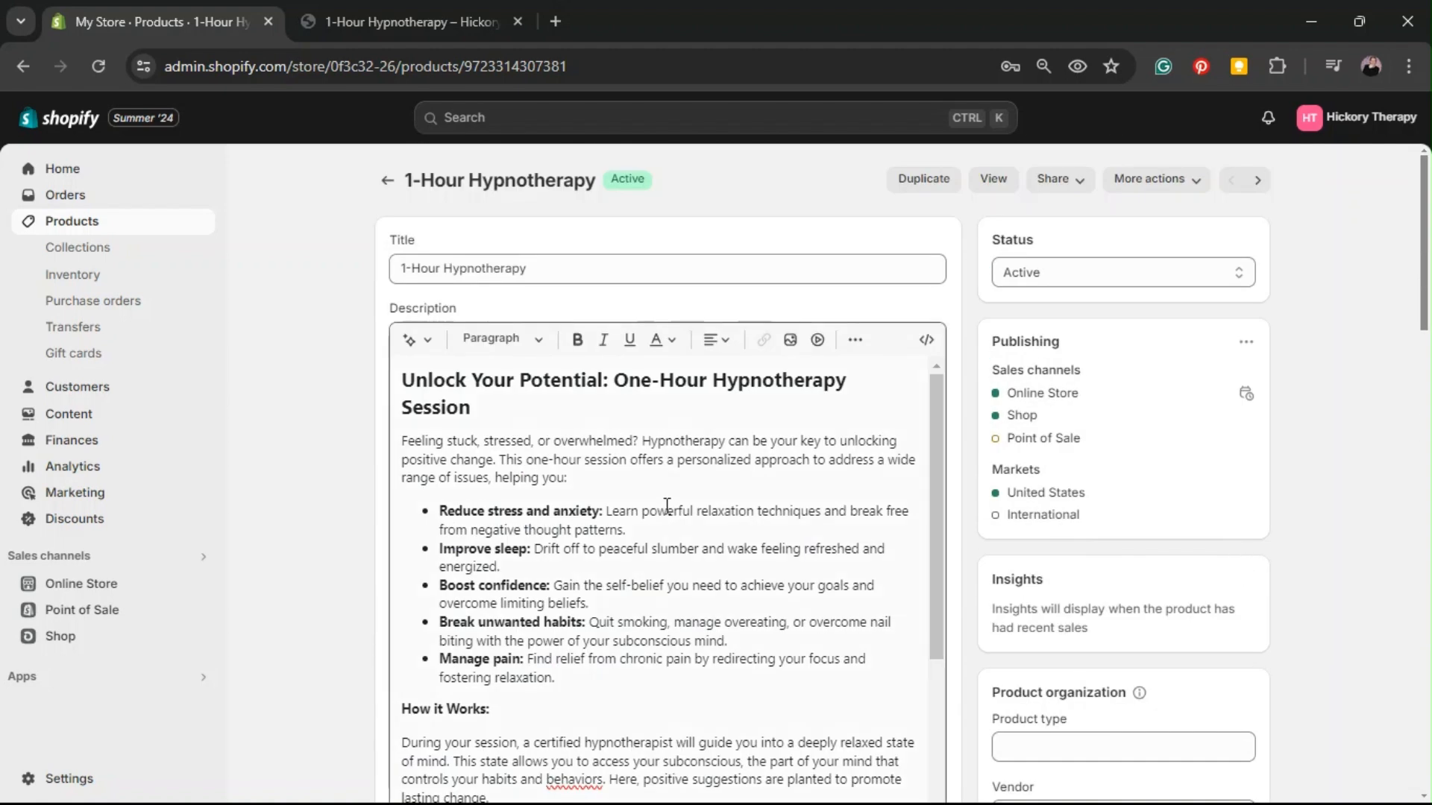
- Add the 1-Hour Hypnotherapy product as a service in the Meety app
click(169, 679)
click(480, 189)
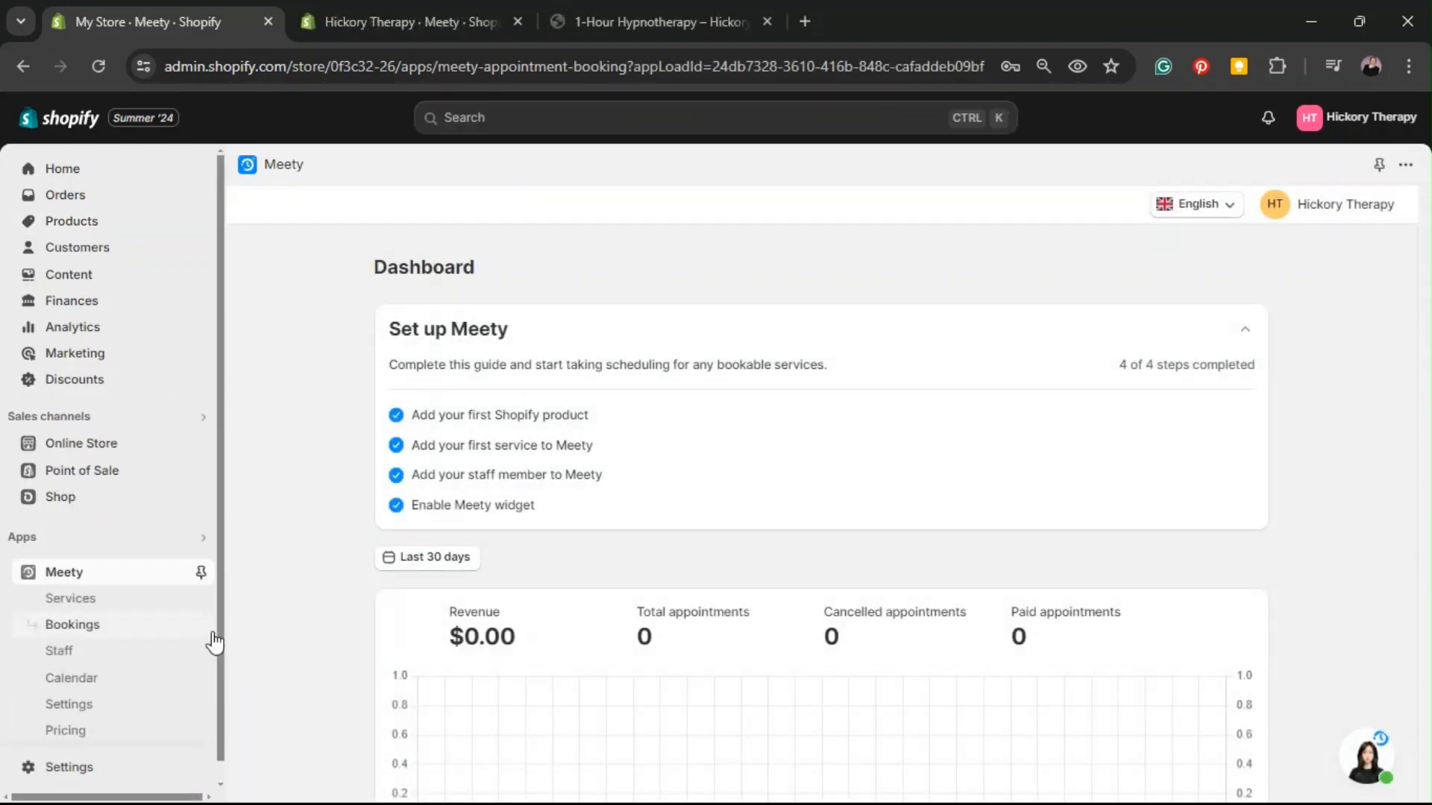
click(161, 610)
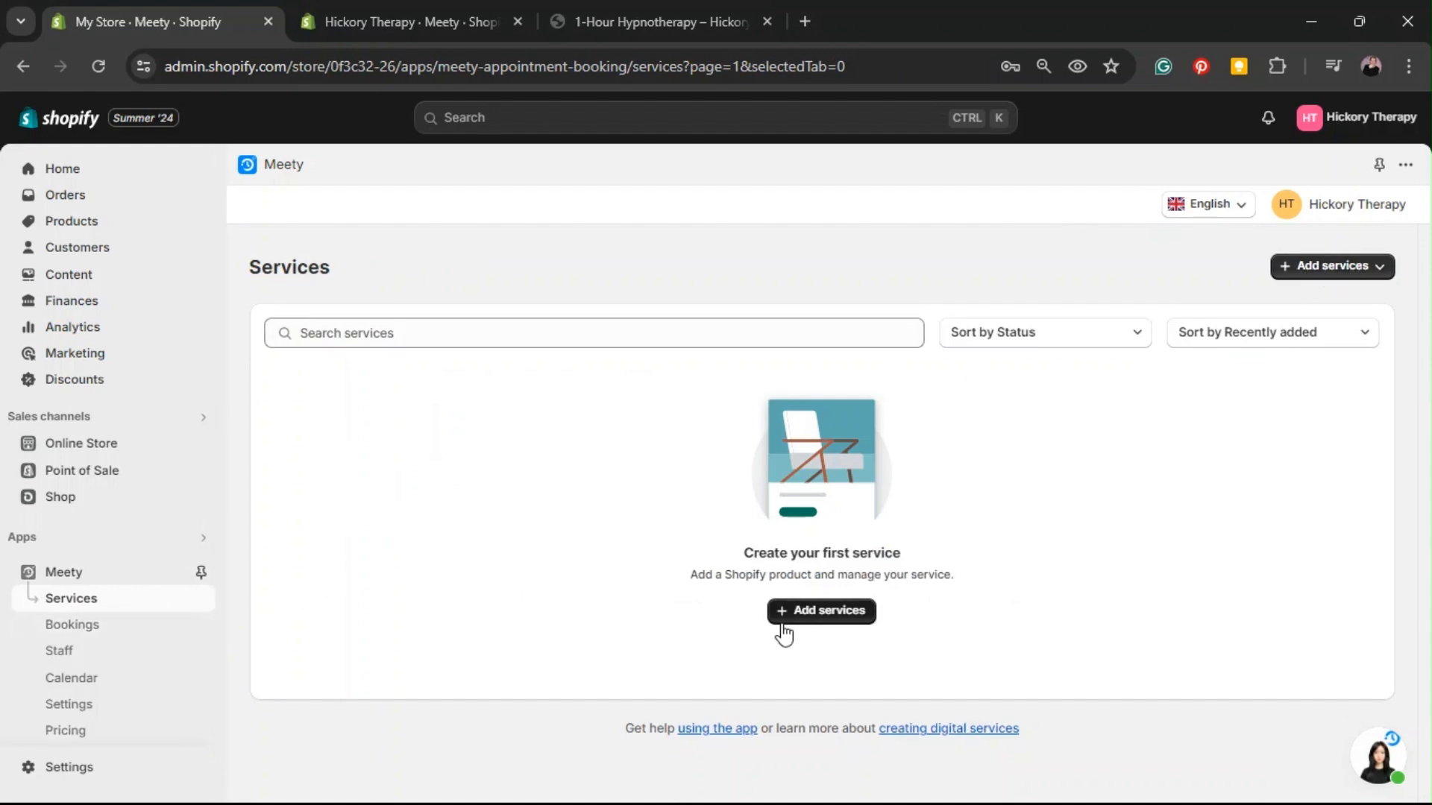
click(823, 624)
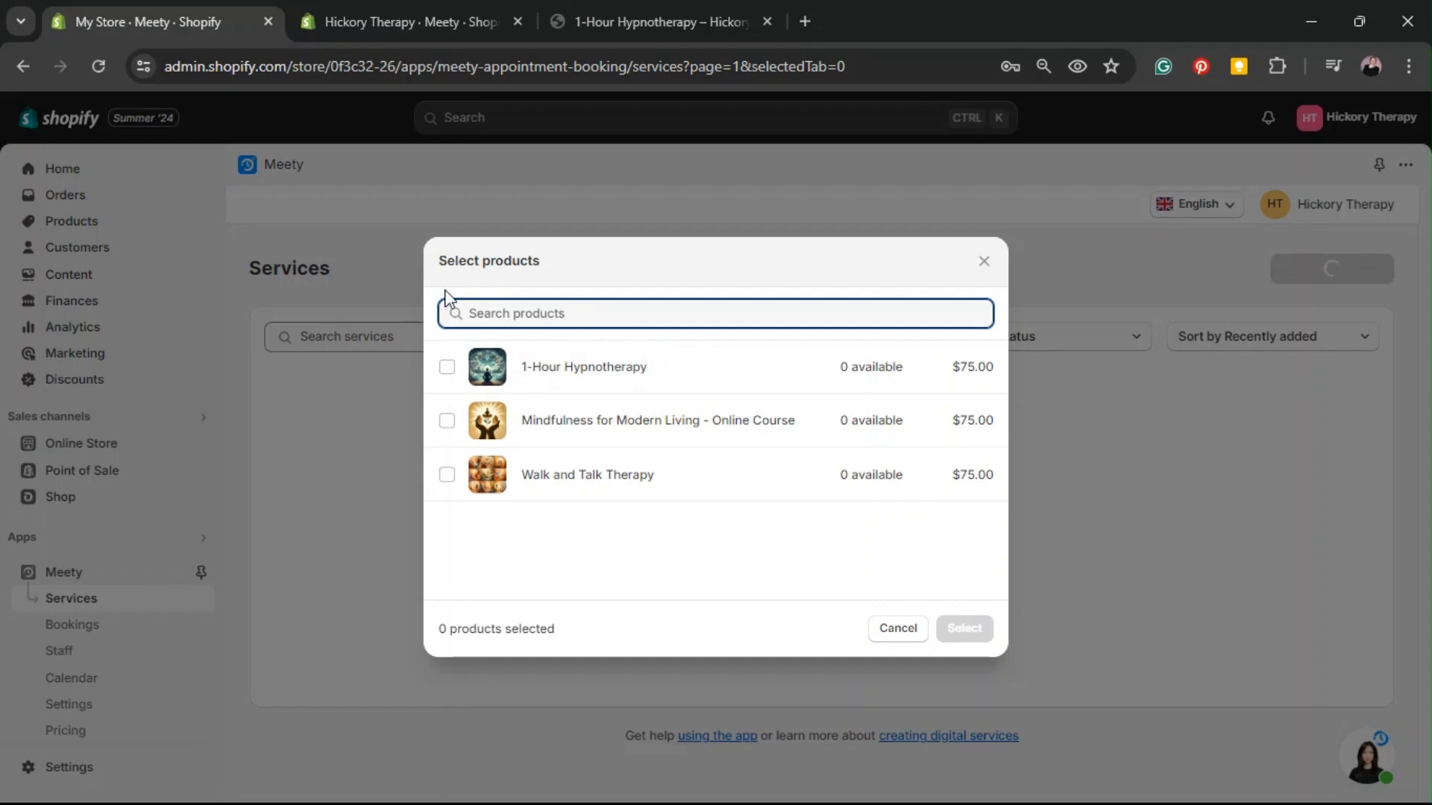
click(447, 368)
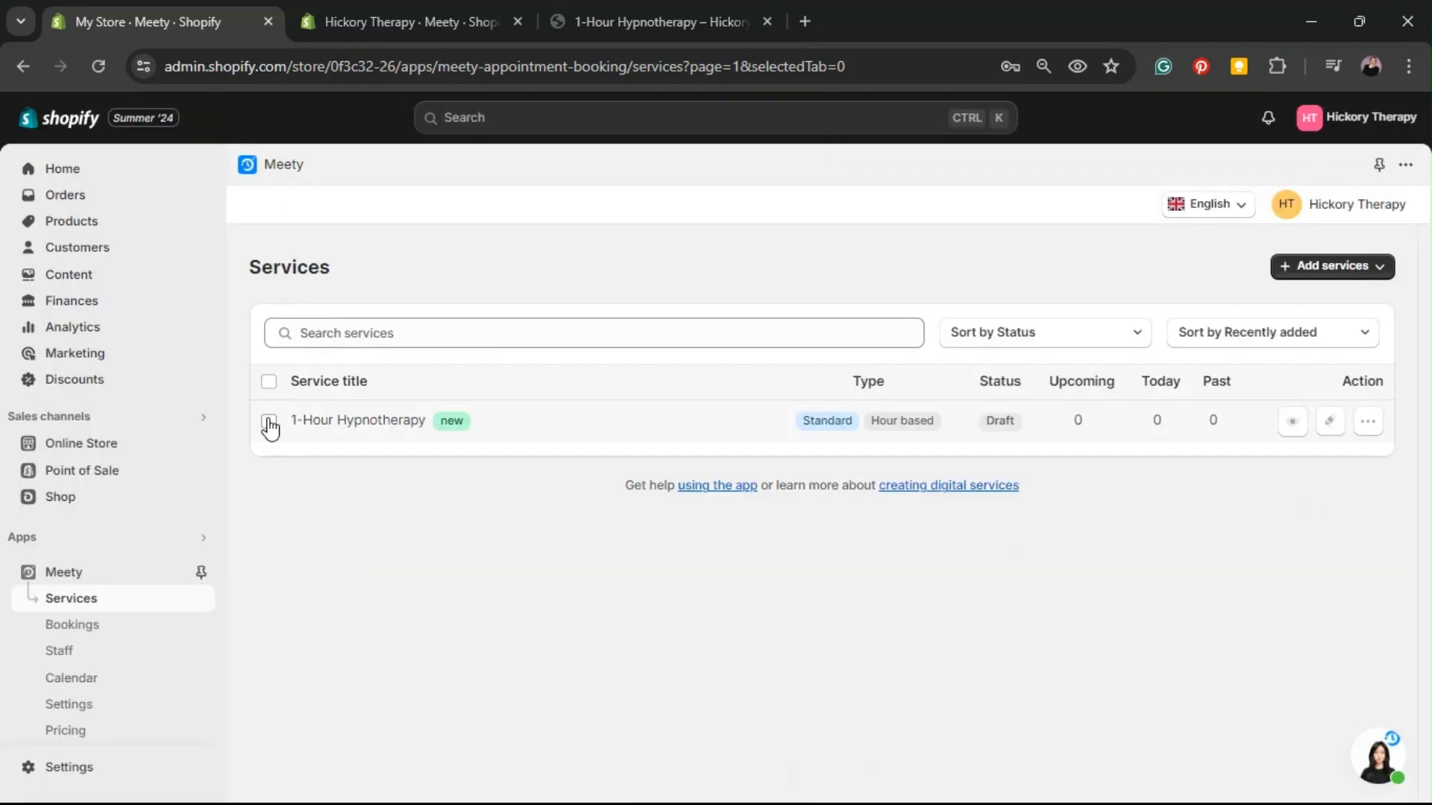
- Set the 1-Hour Hypnotherapy service as active after checking its product page in the storefront
click(269, 422)
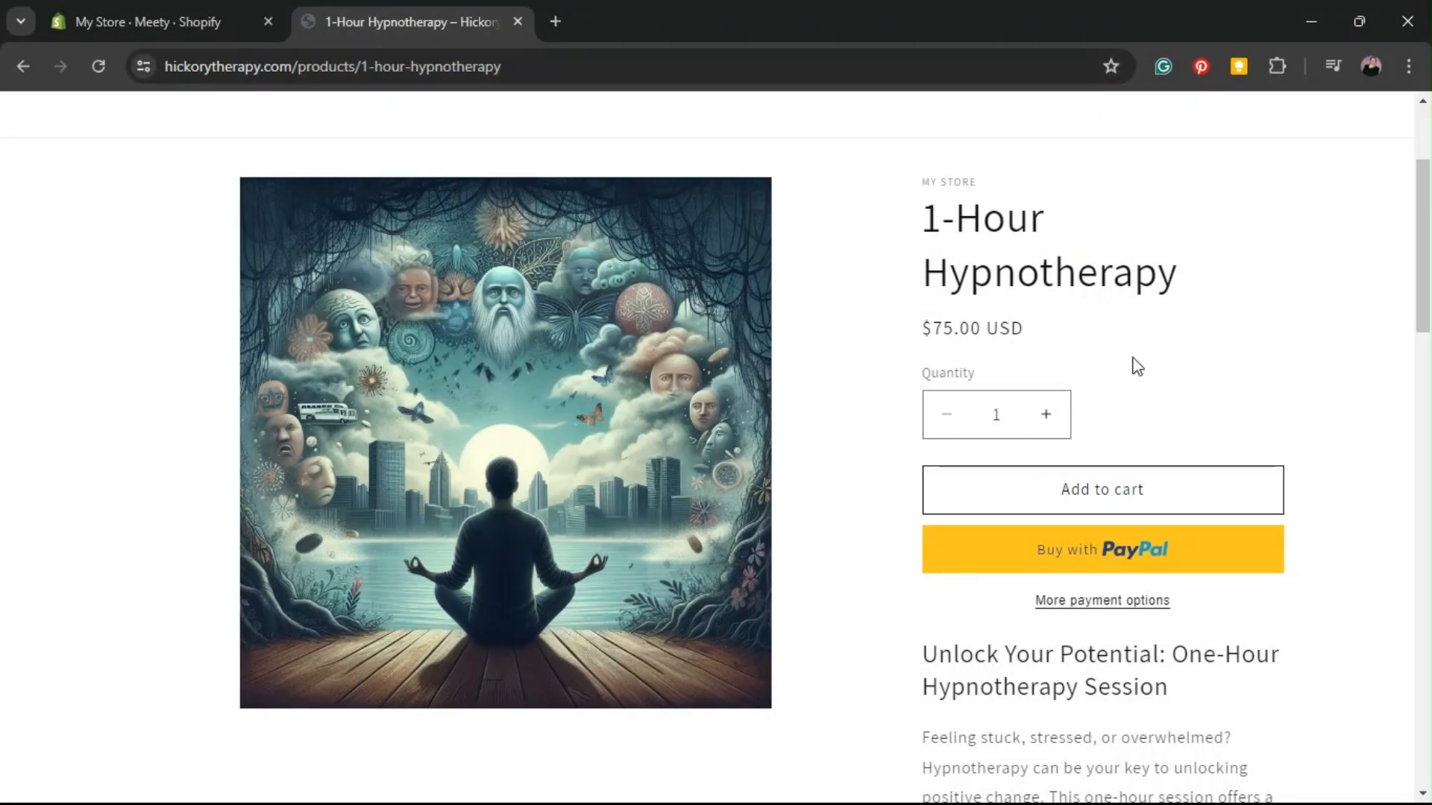
drag(1177, 287, 930, 229)
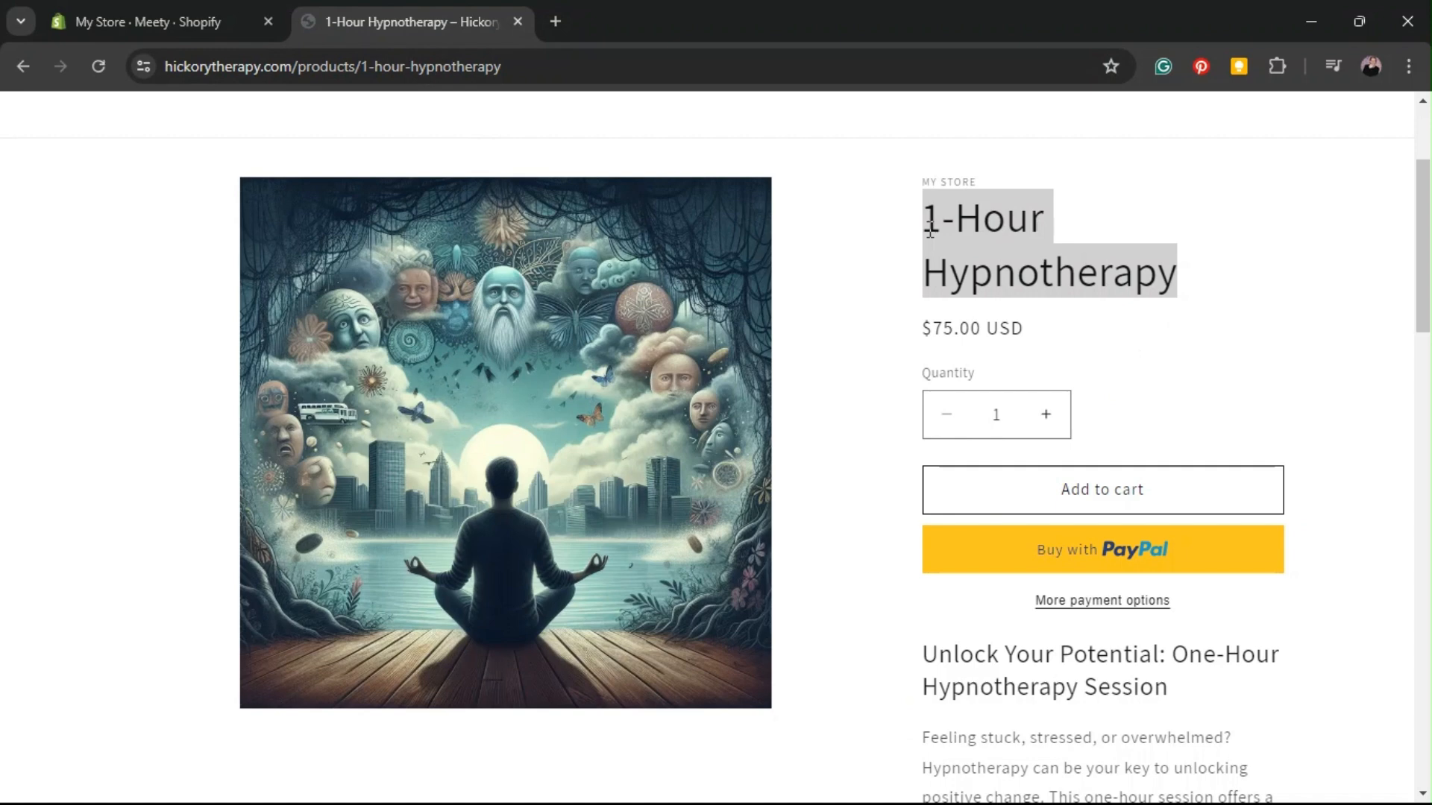
click(919, 272)
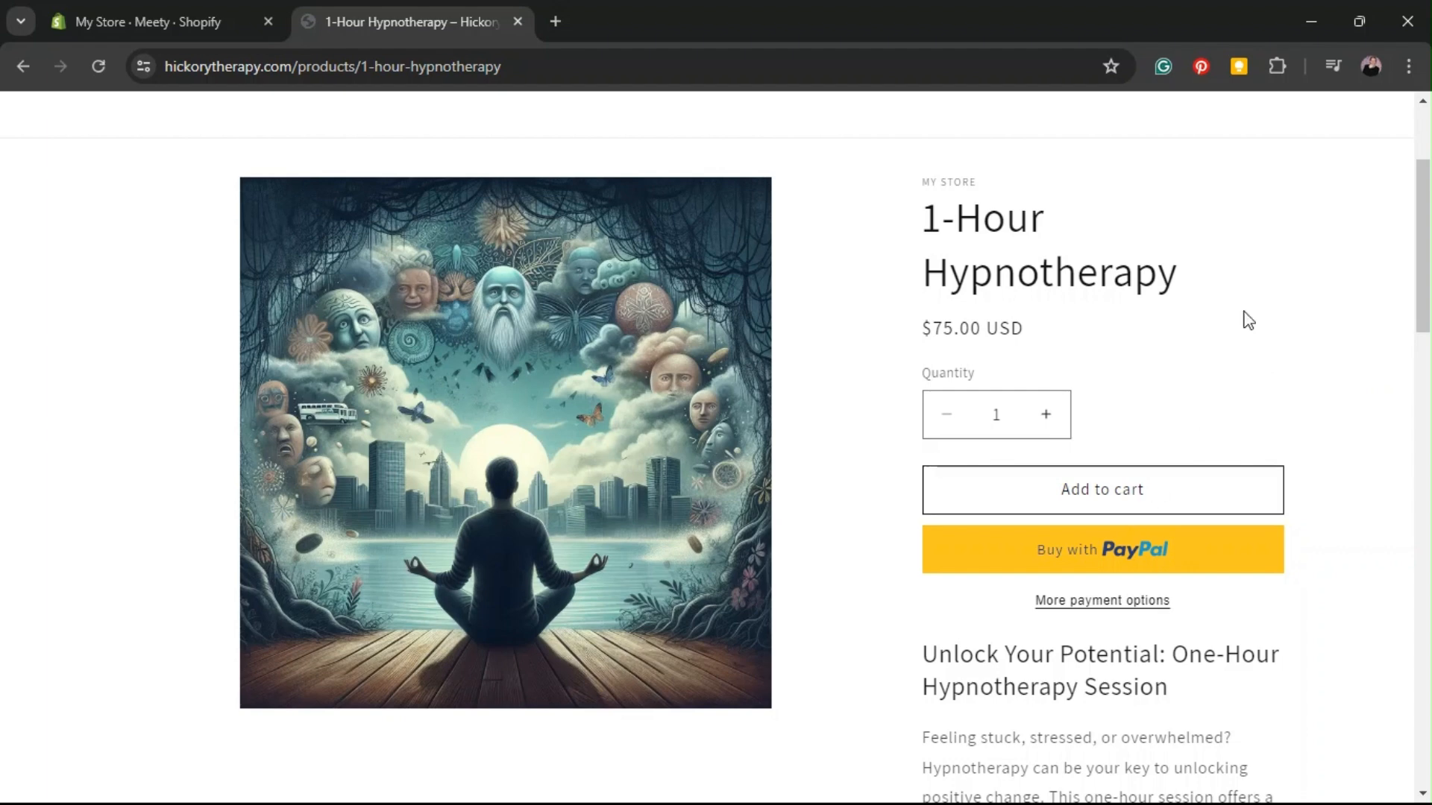
click(106, 15)
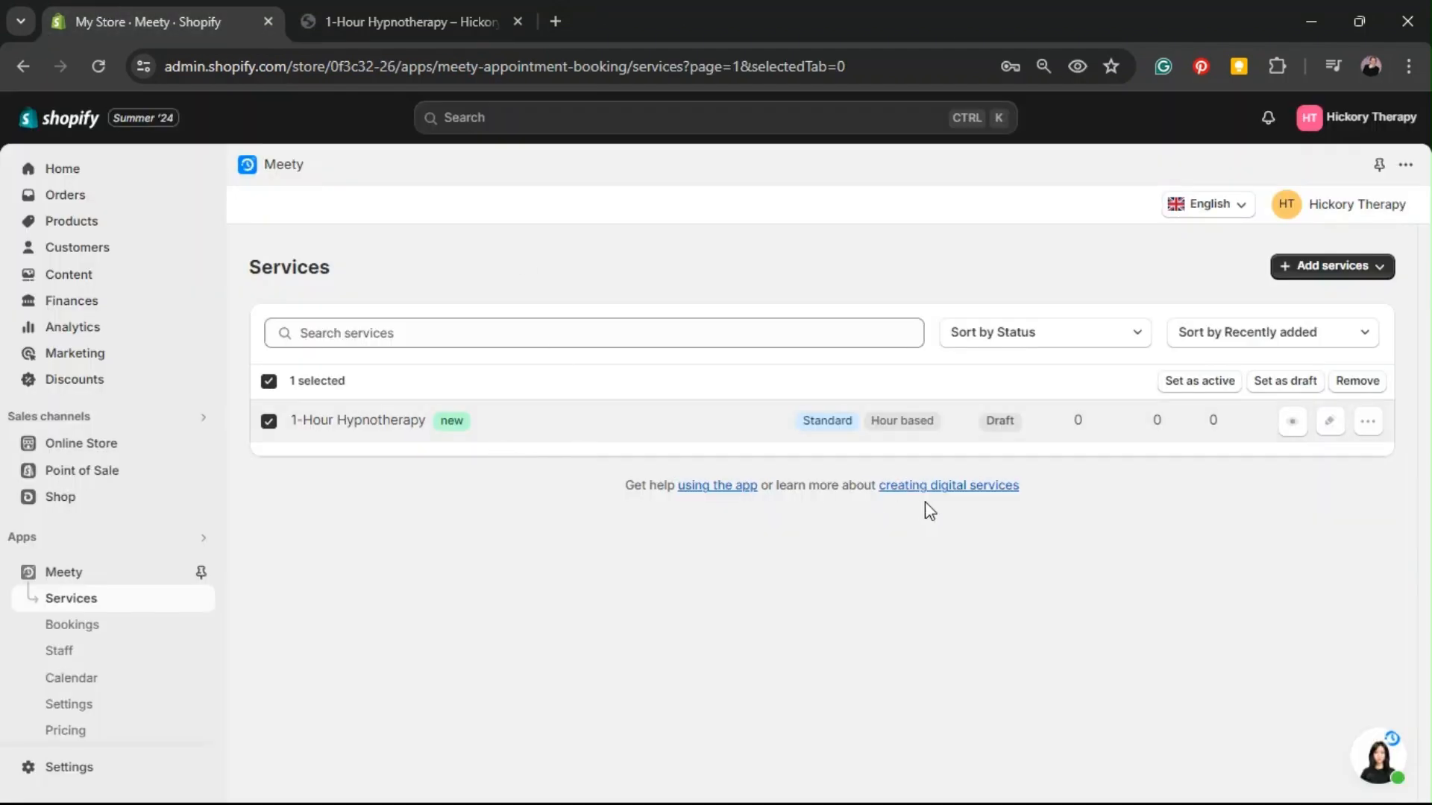
click(1193, 381)
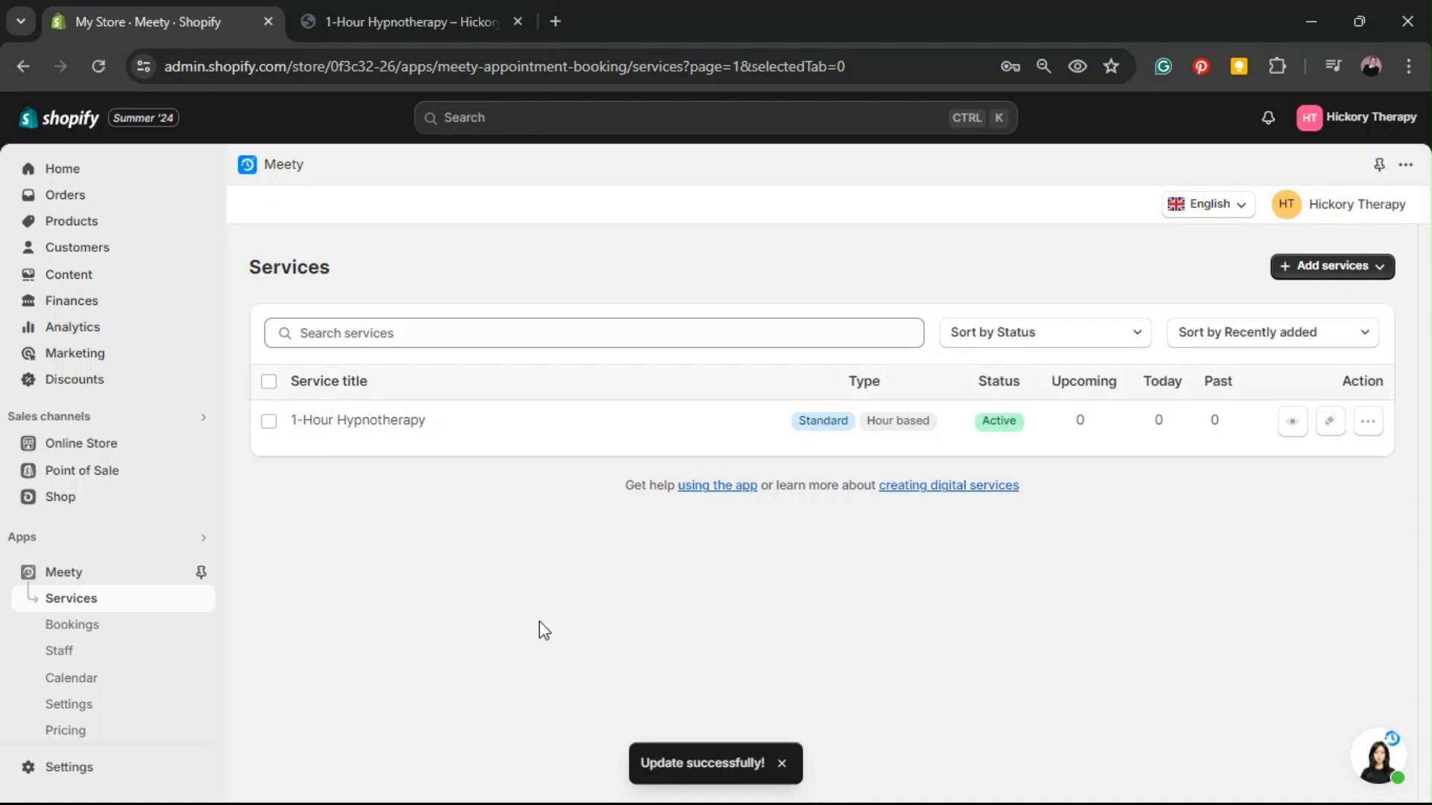
- Reload the storefront product page and reopen 1-Hour Hypnotherapy from the store's home page to check its booking option
click(490, 1)
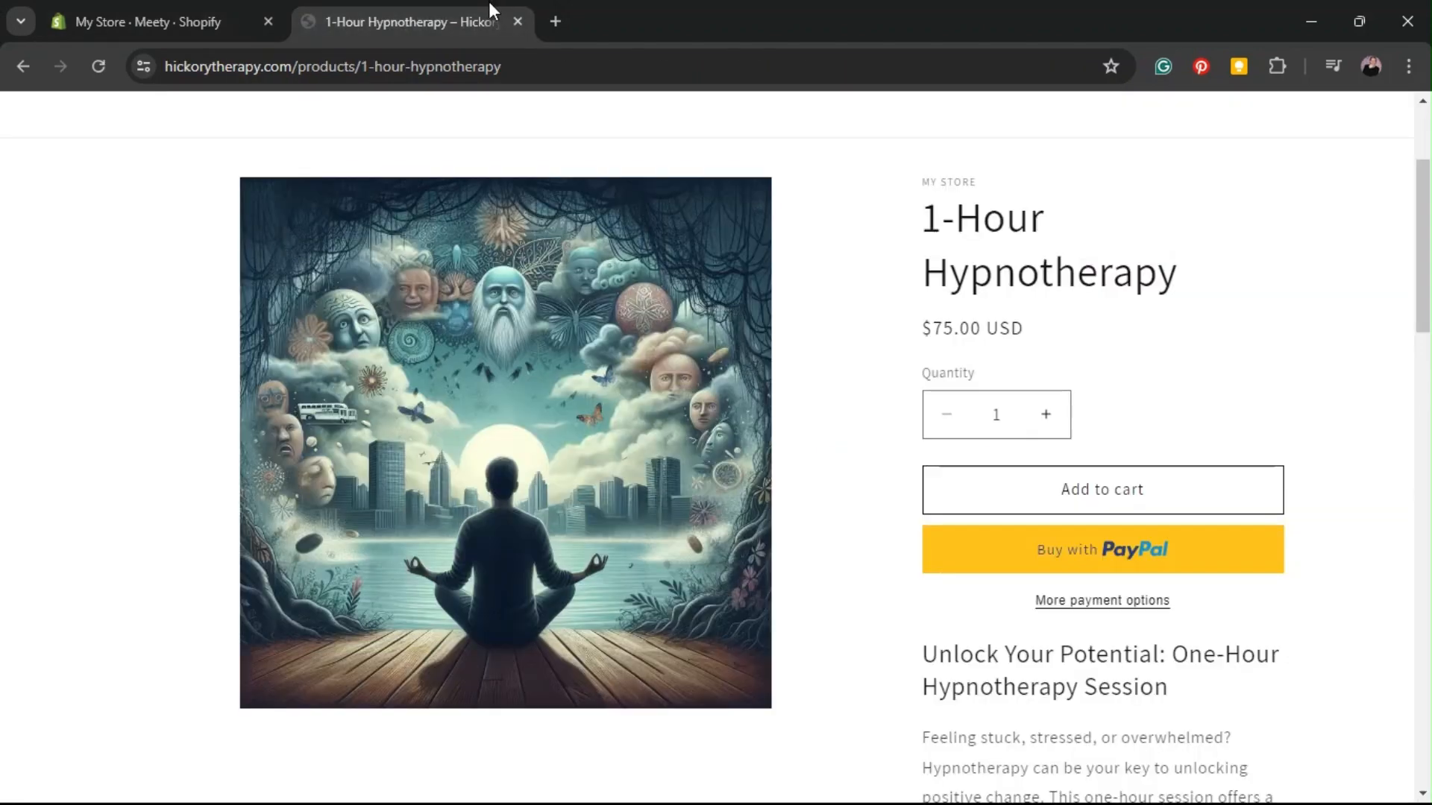
click(107, 73)
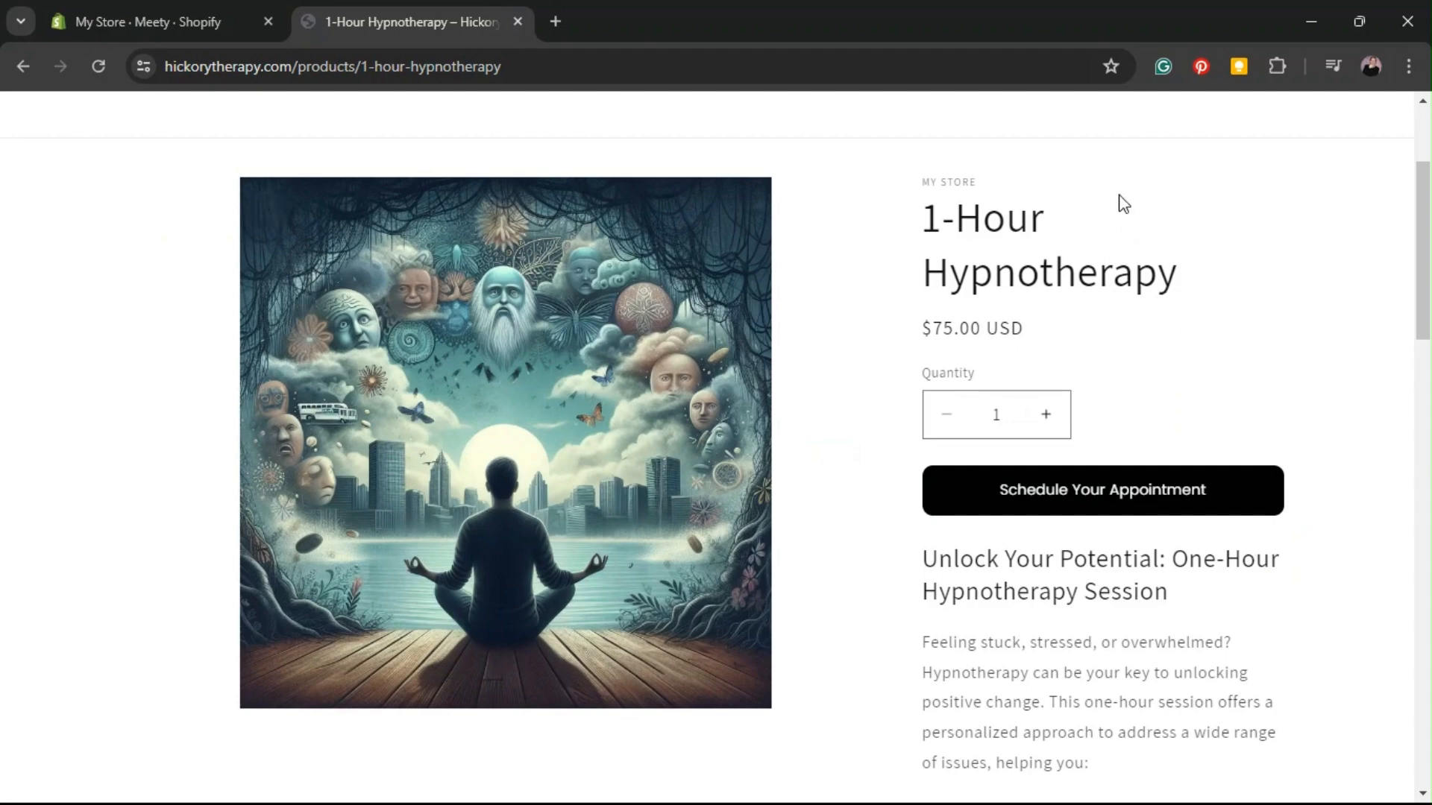
scroll(1103, 238, up, 3)
click(709, 224)
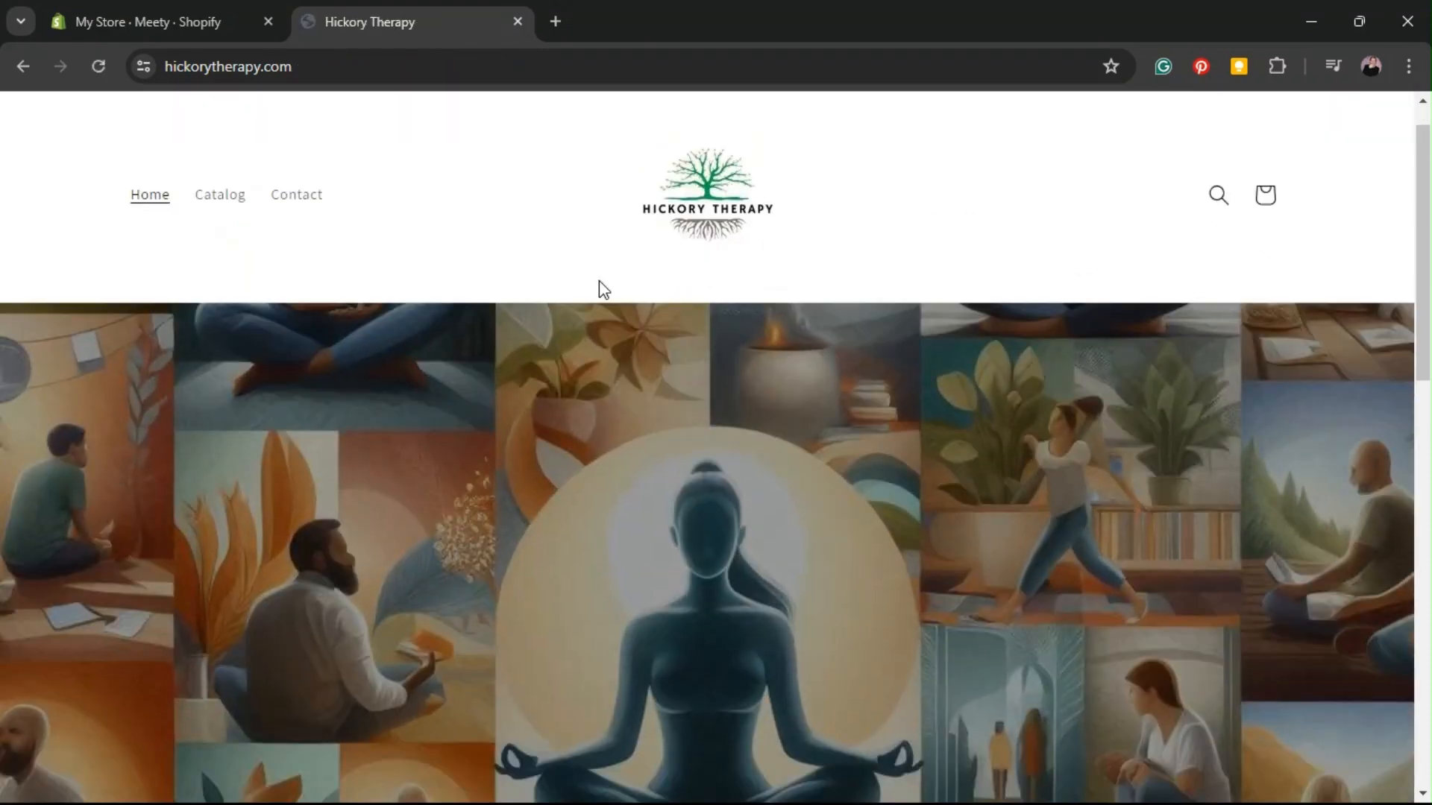
scroll(598, 281, down, 10)
scroll(565, 325, up, 2)
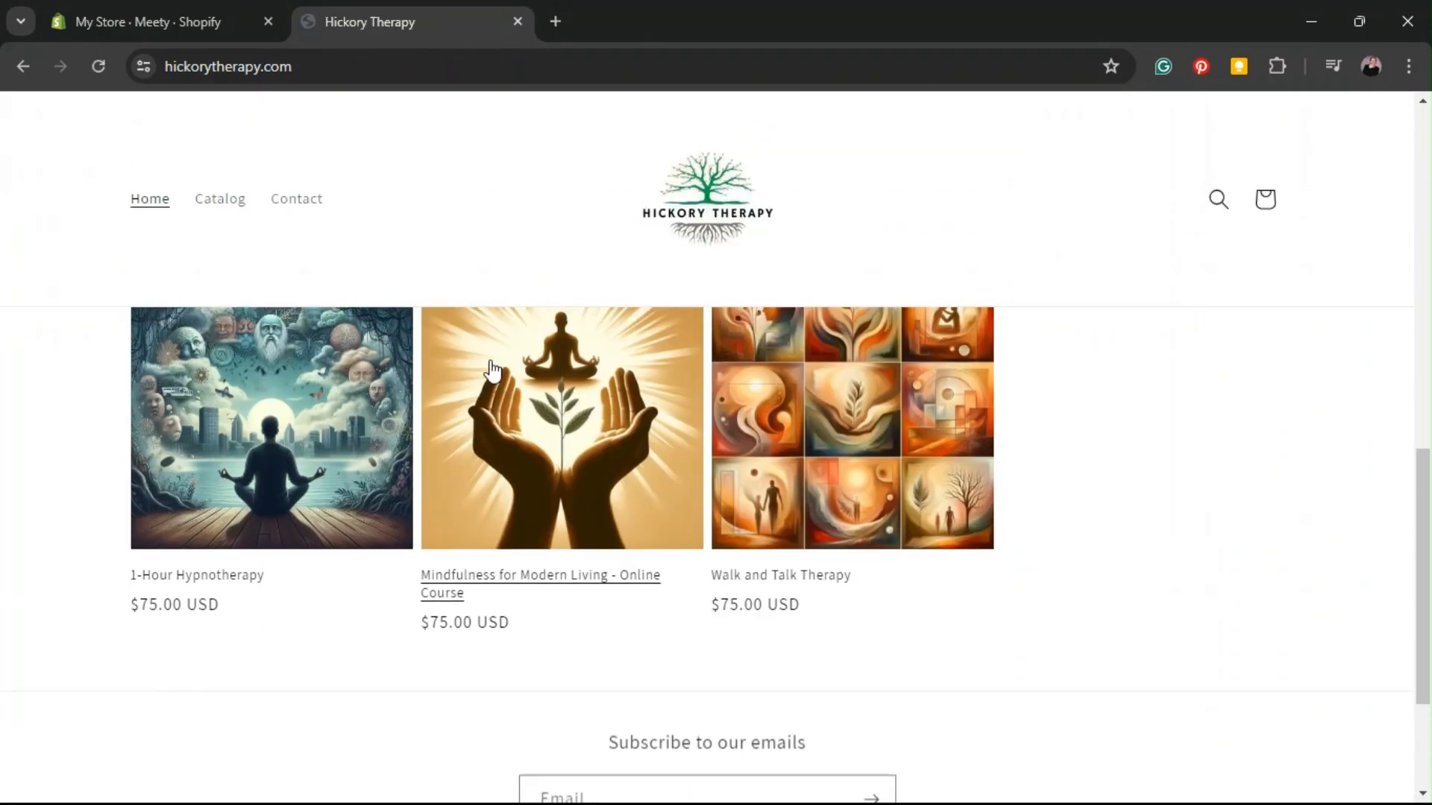
click(298, 409)
scroll(1004, 336, down, 3)
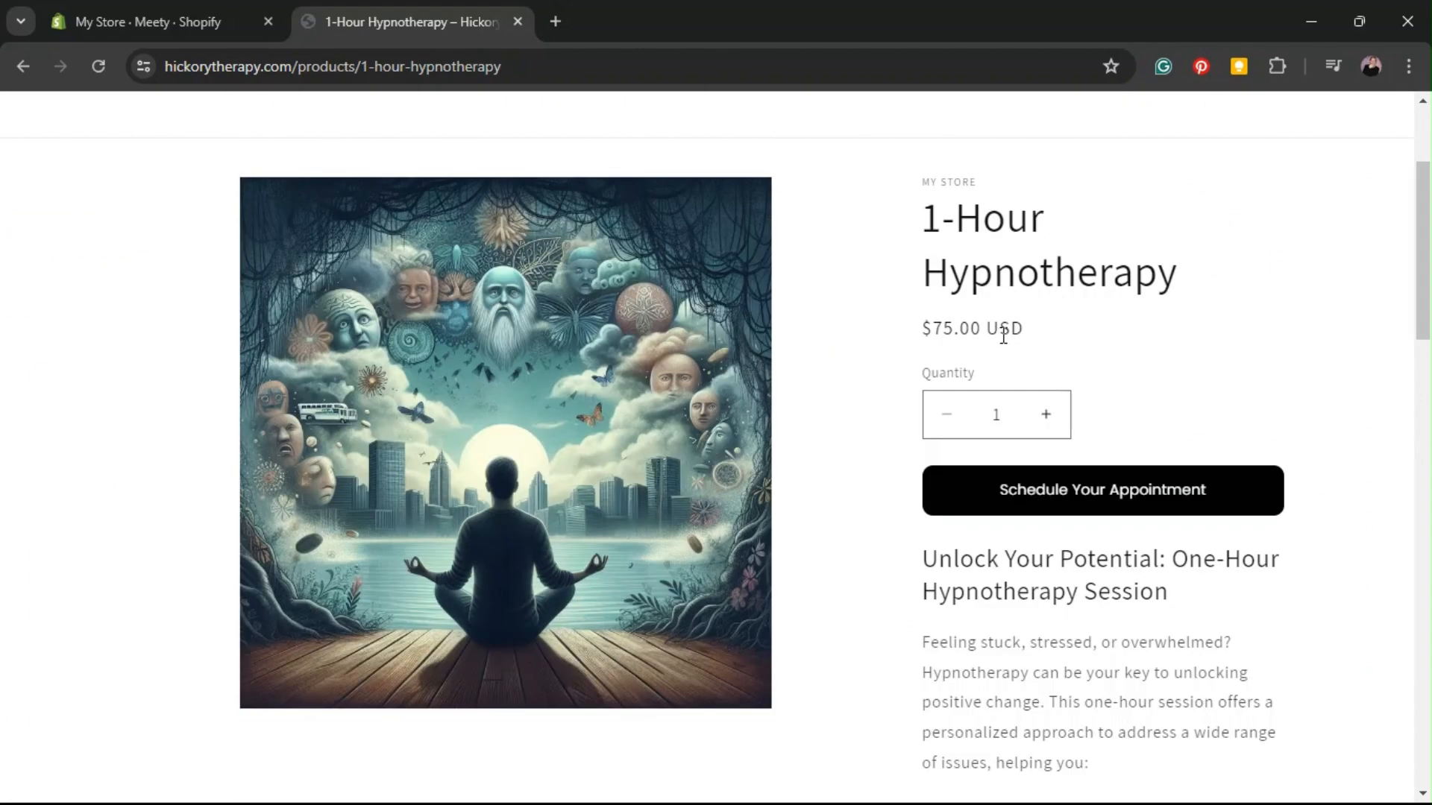
- Schedule a 1-Hour Hypnotherapy appointment for Wednesday, July 31, 12:00 PM - 1:30 PM, confirm the booking and review it in the cart
click(1107, 496)
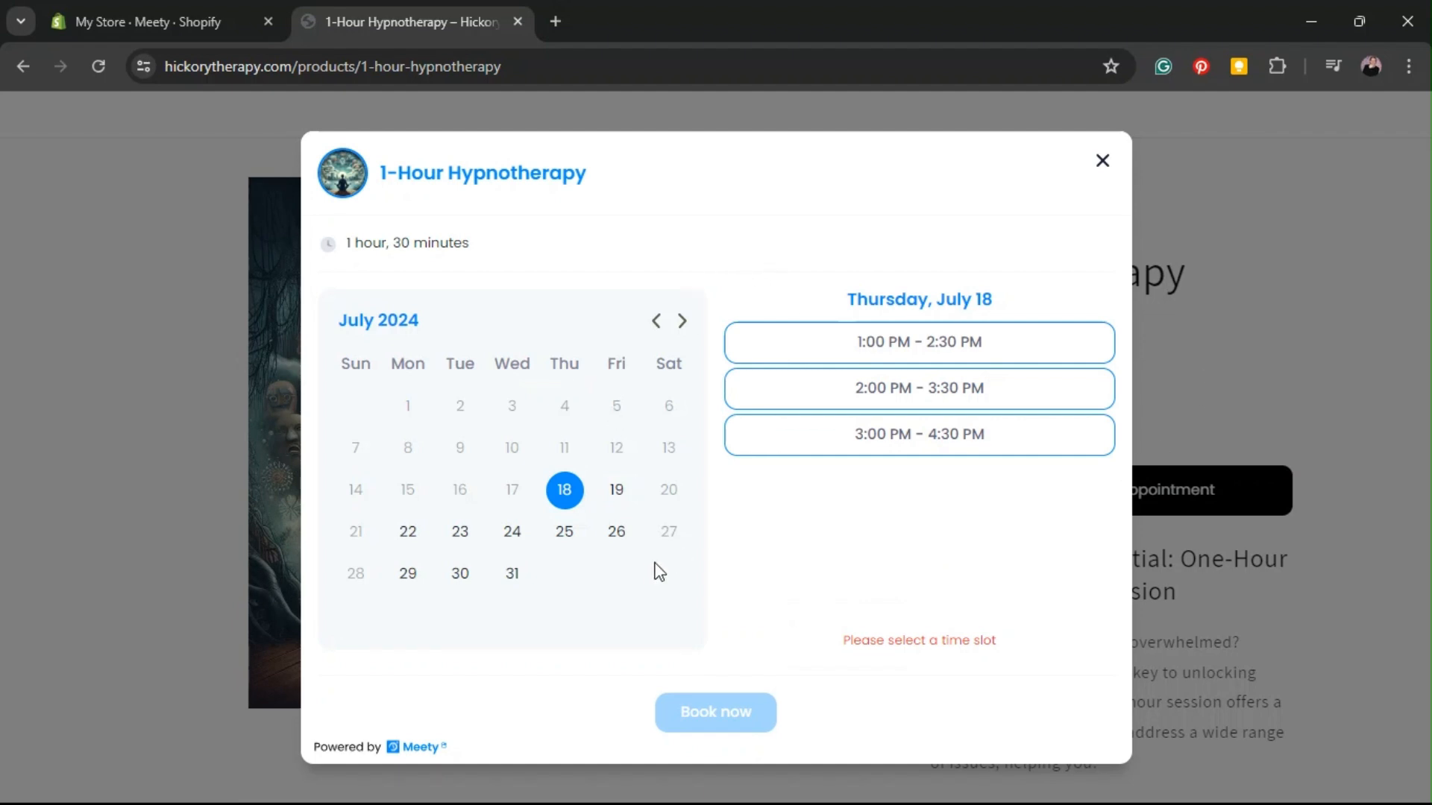
click(526, 589)
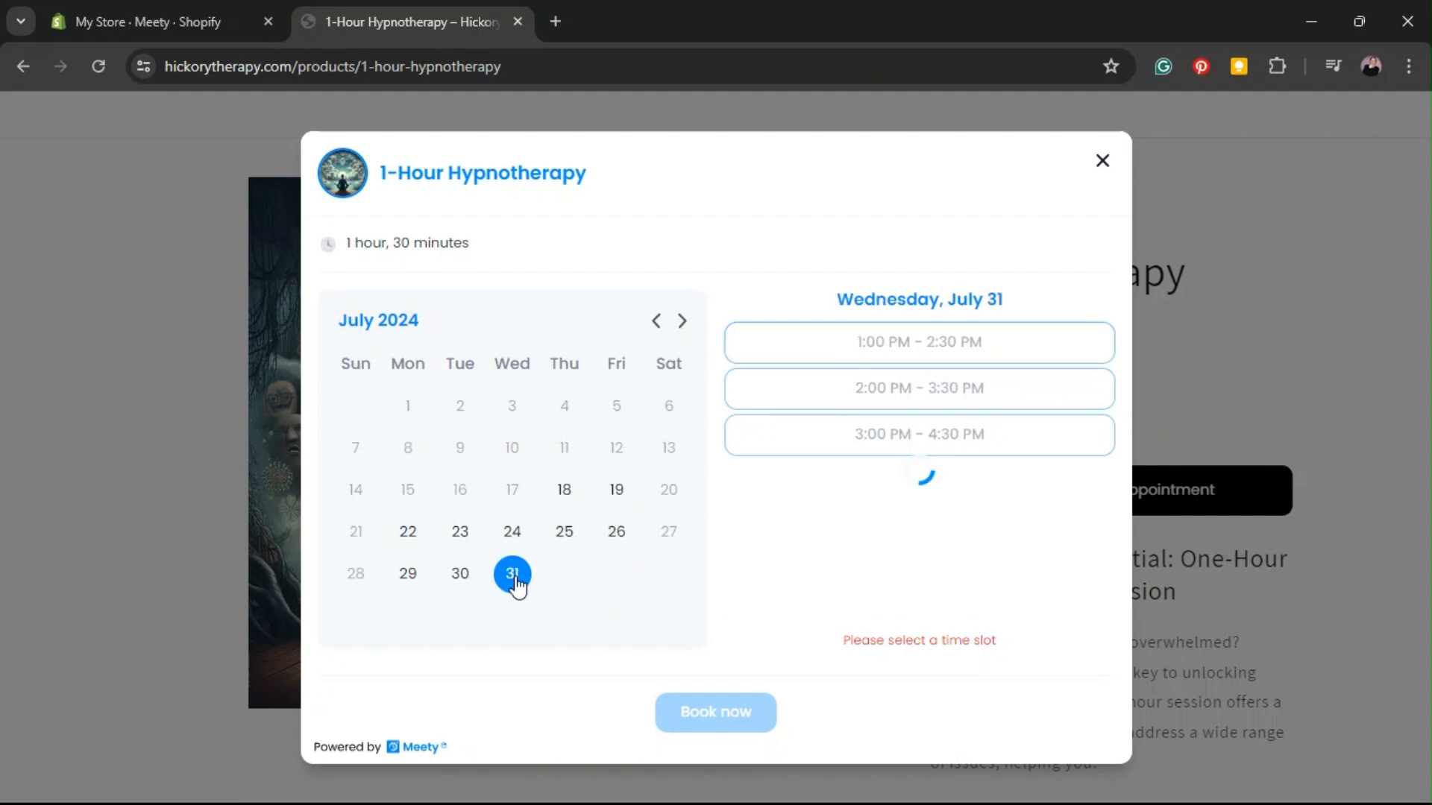
click(1008, 492)
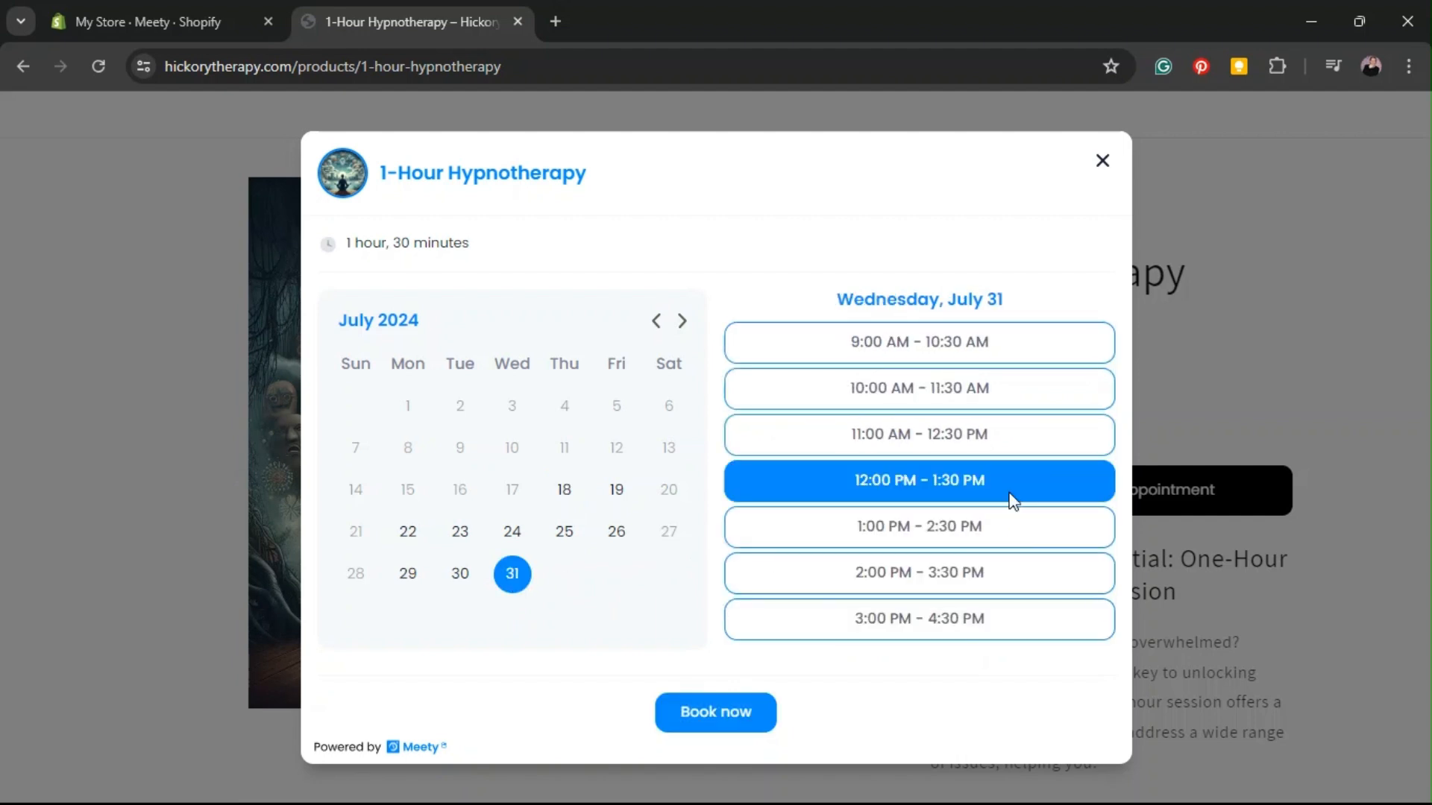
click(714, 713)
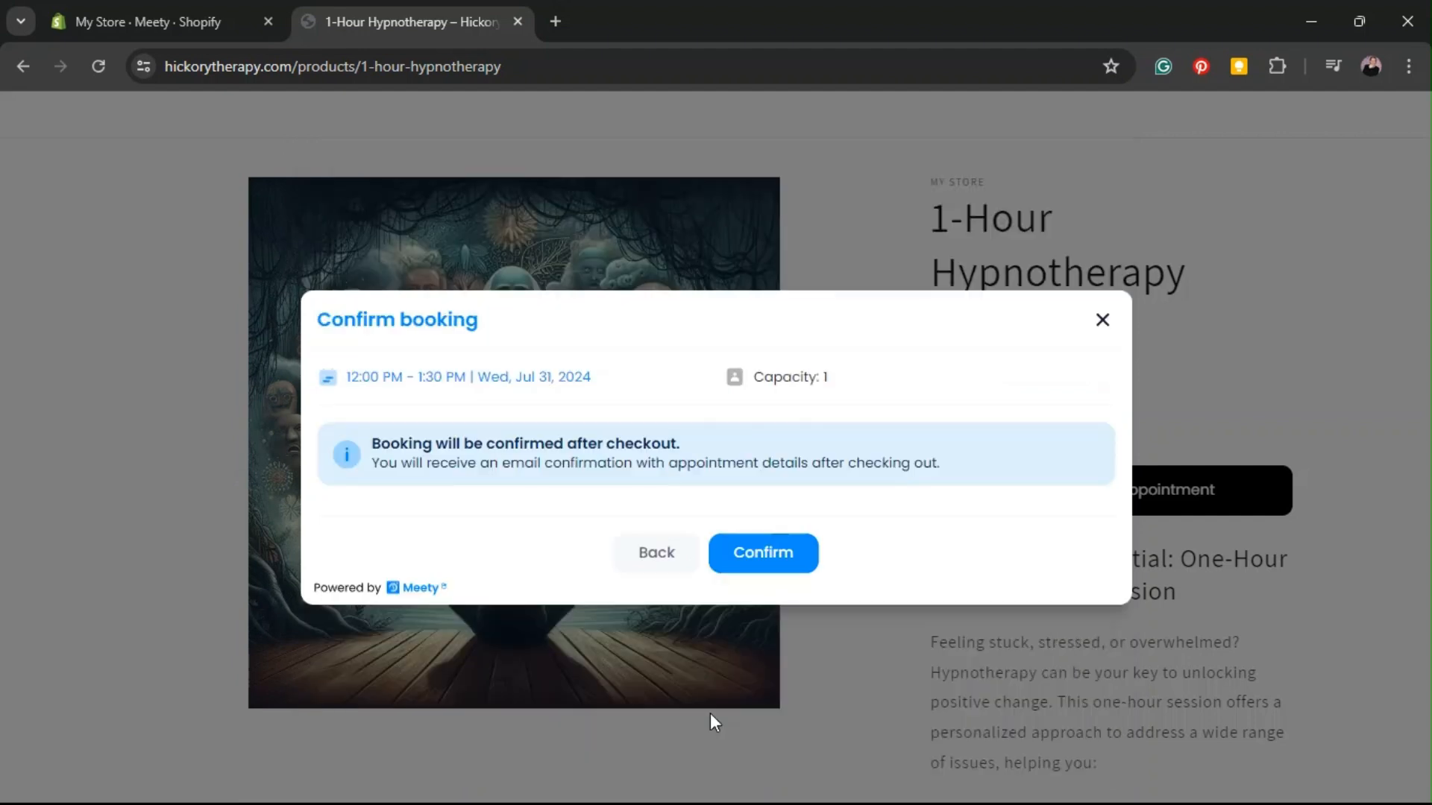
drag(375, 445, 1014, 476)
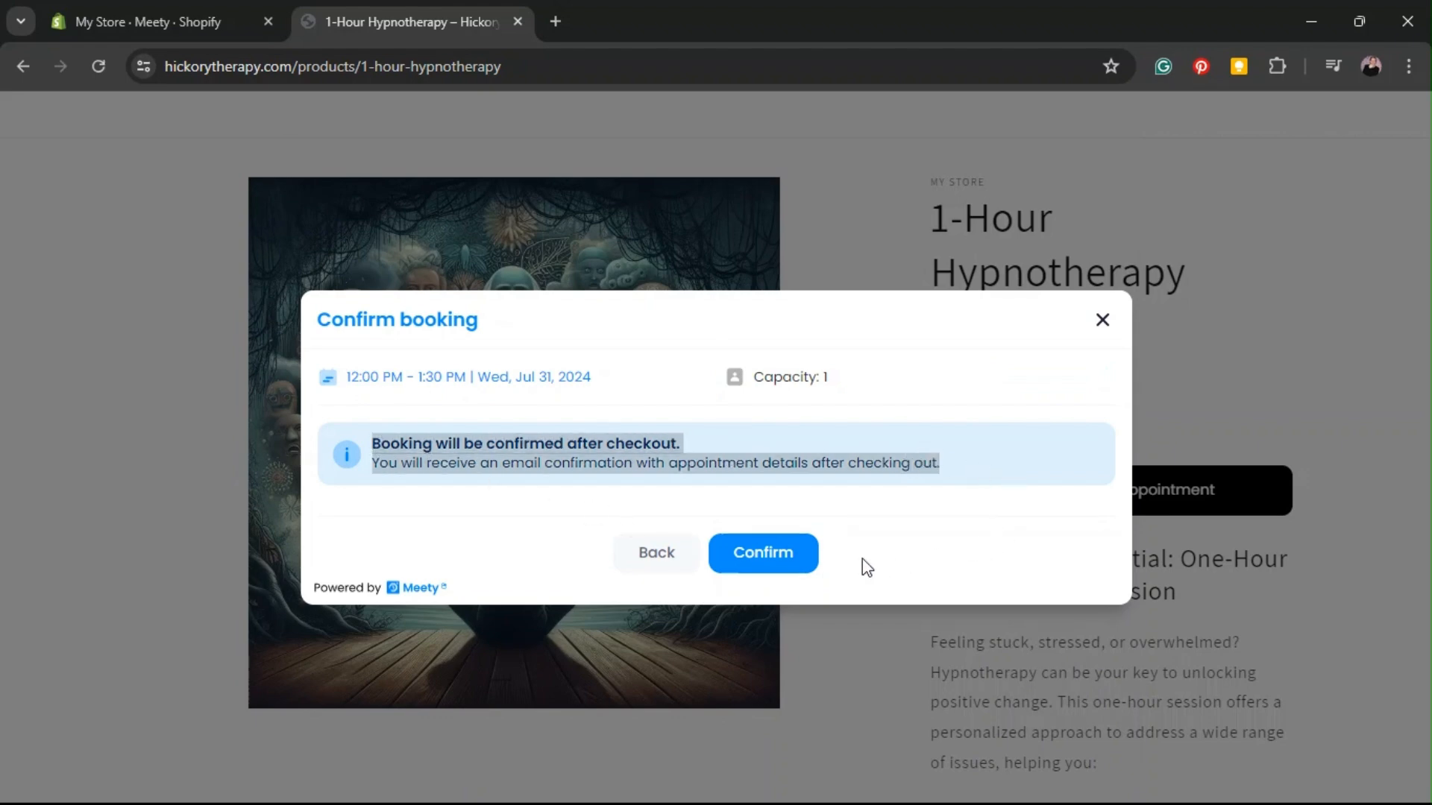
click(776, 565)
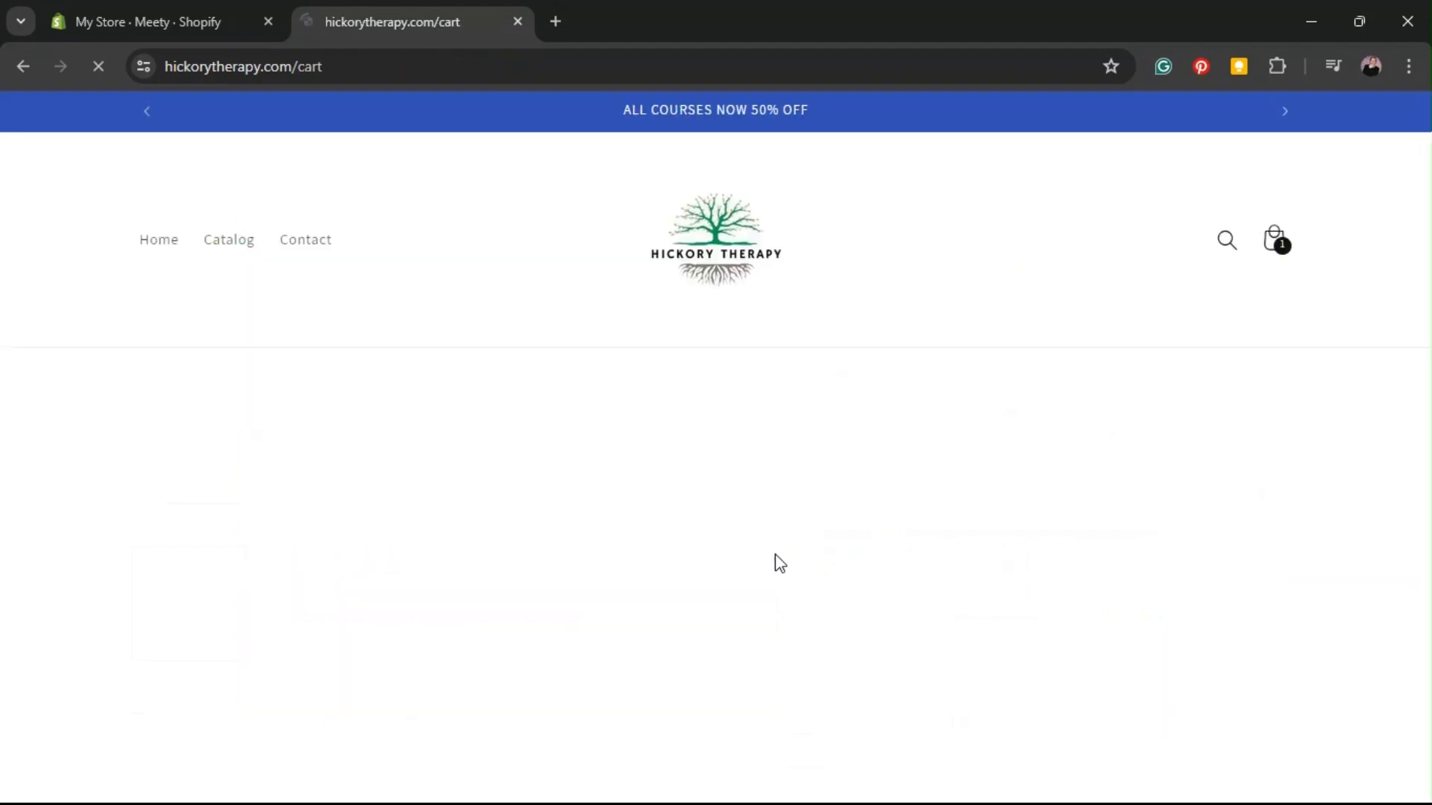
scroll(675, 424, down, 4)
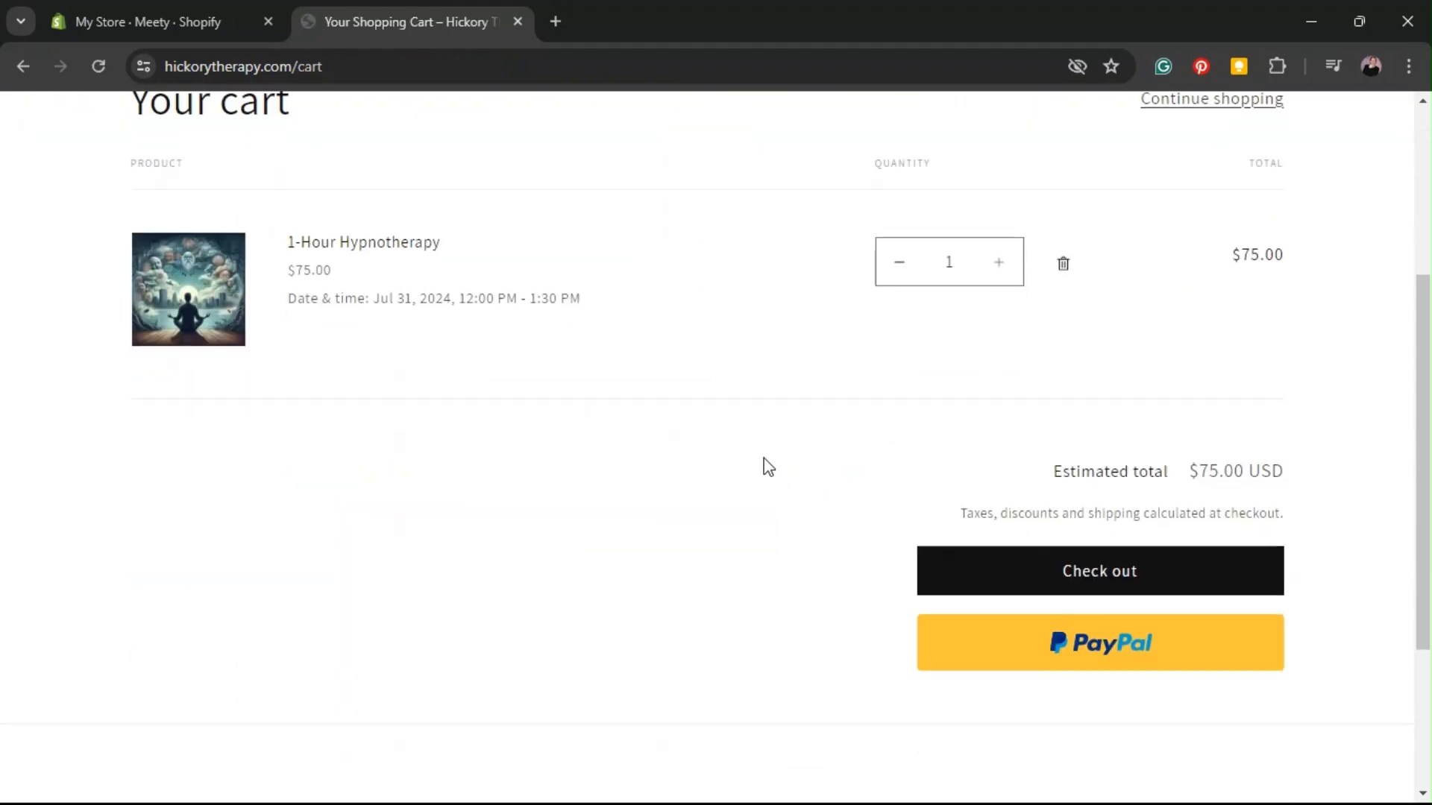
scroll(552, 576, up, 1)
scroll(553, 575, up, 4)
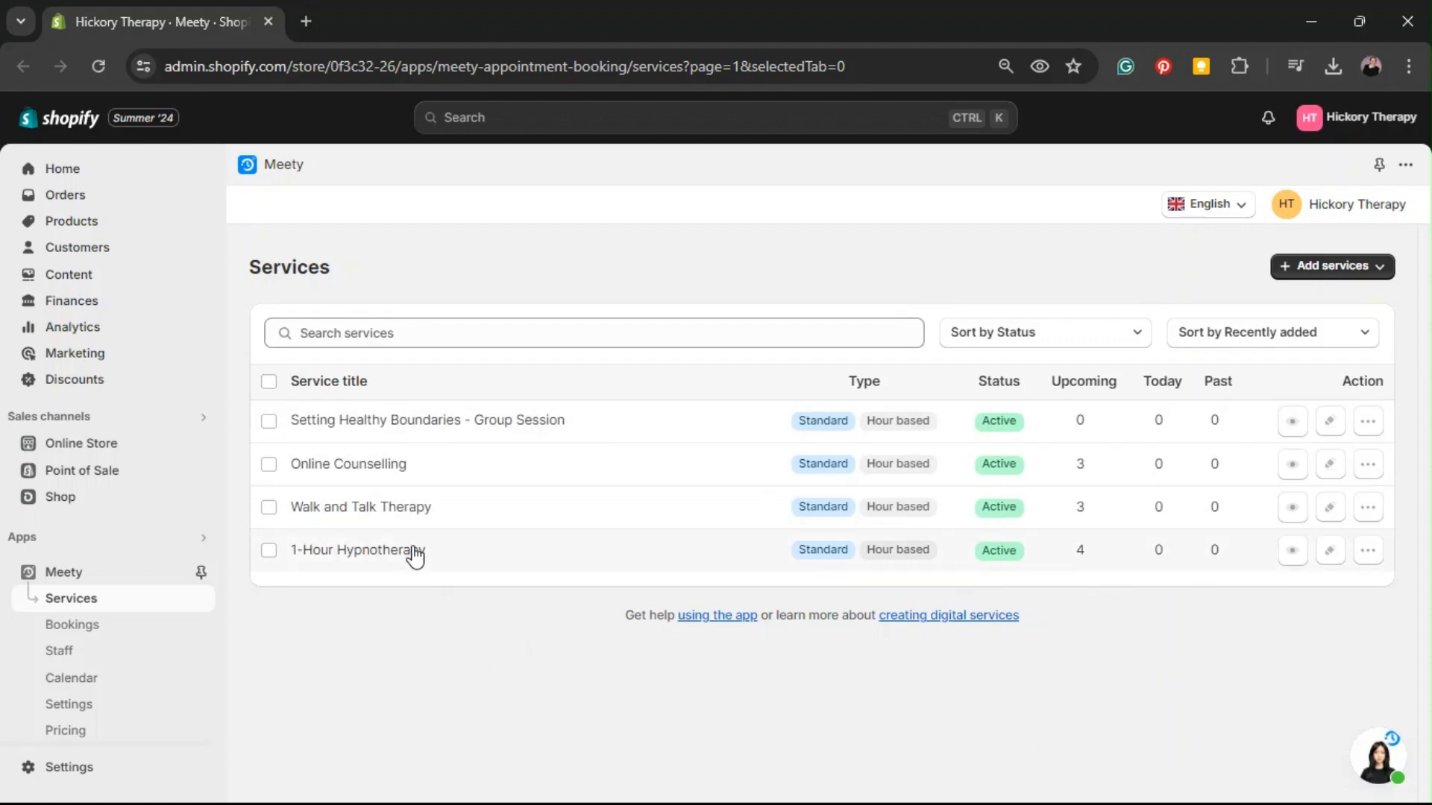
- Open the 1-Hour Hypnotherapy service for editing in Meety and examine its booking type section
click(1331, 552)
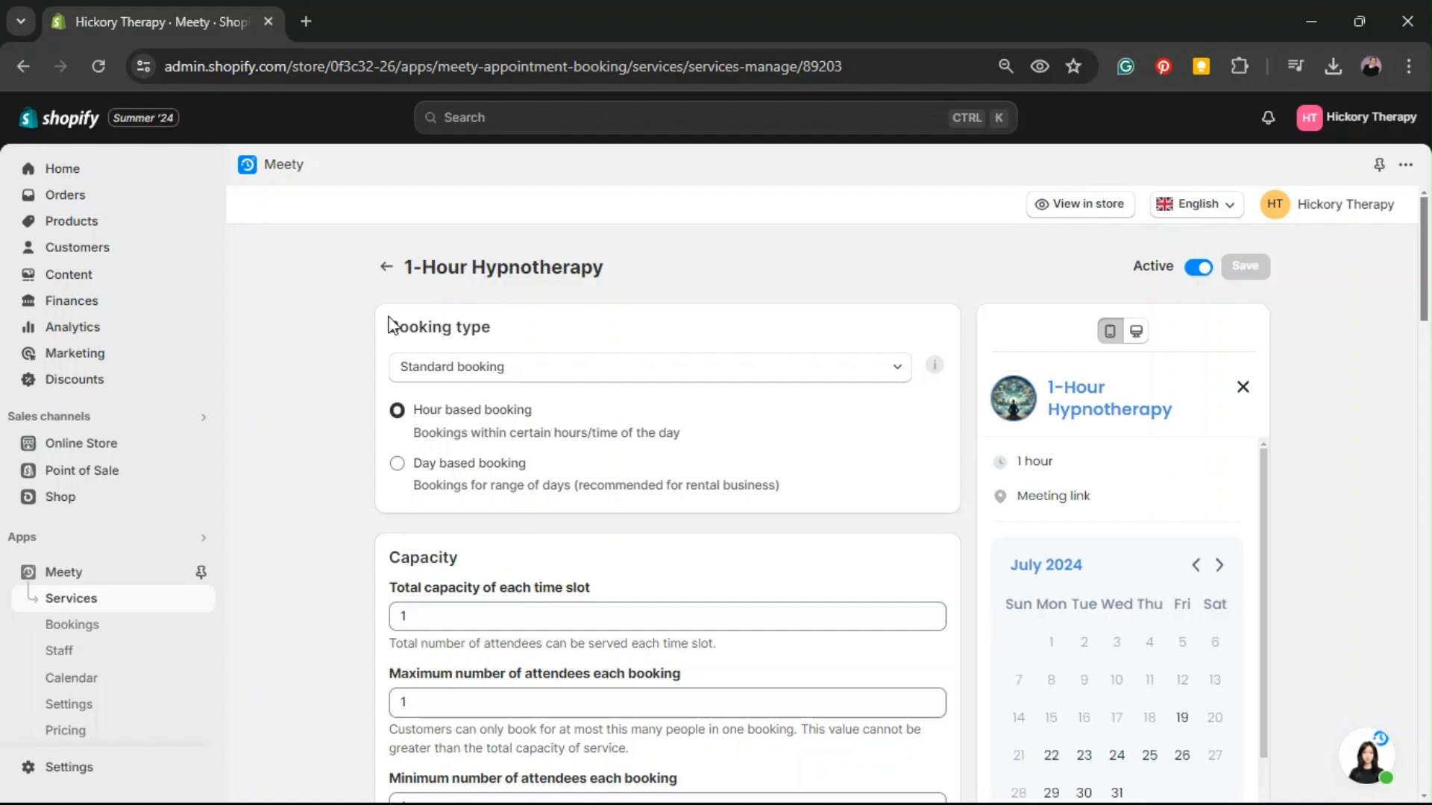
drag(387, 326, 509, 331)
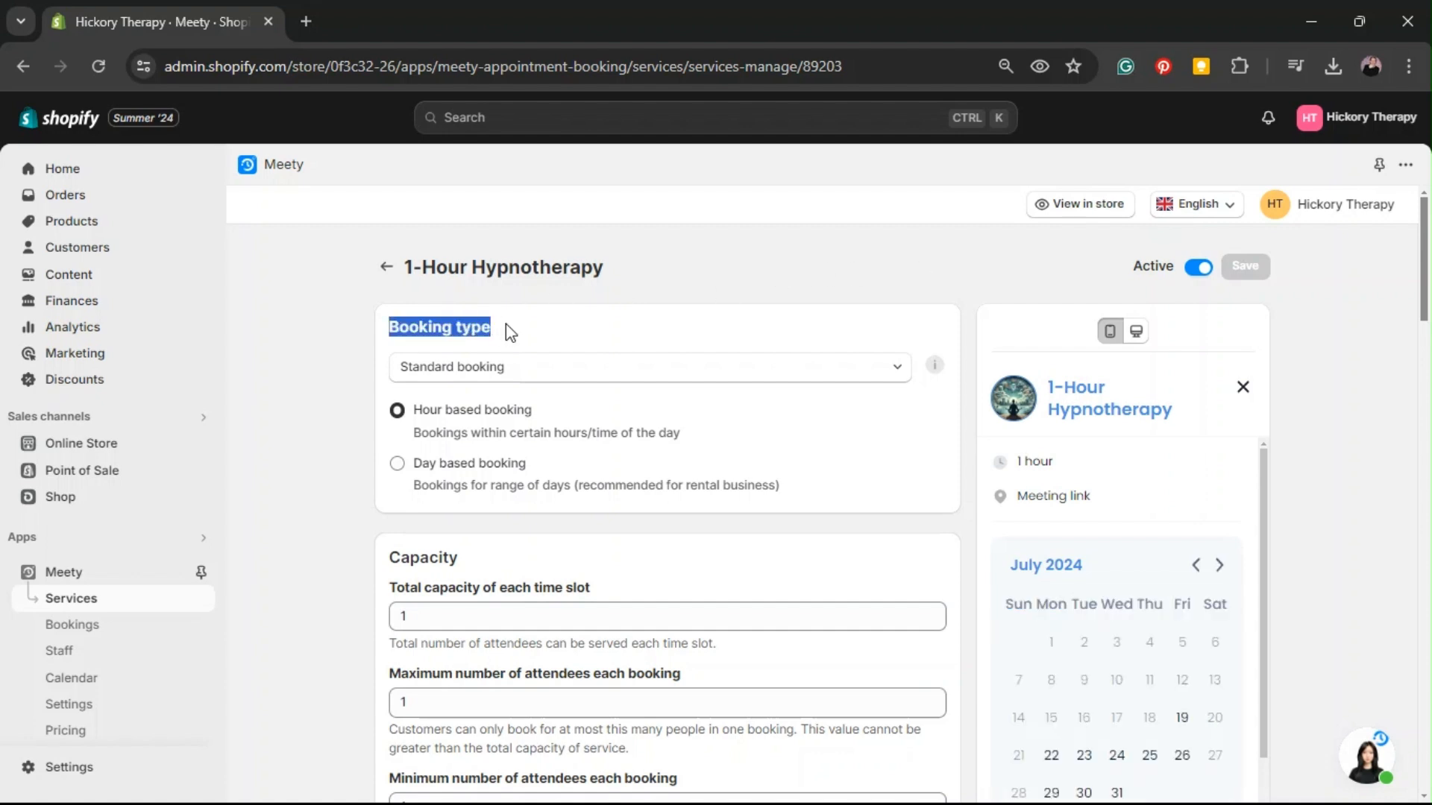
click(737, 255)
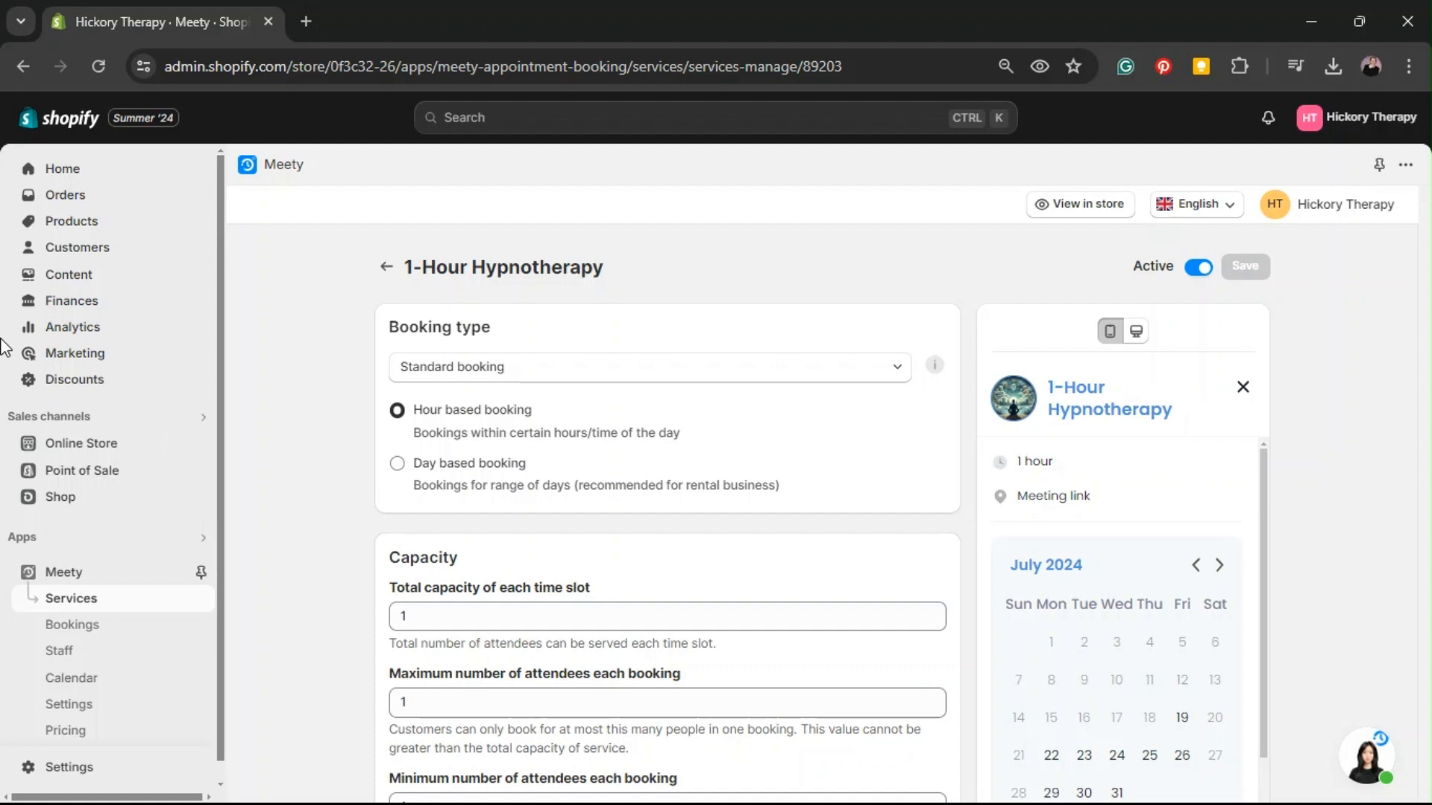
- Try day based booking and the bundle booking type for the service, returning to hour based standard booking
click(397, 464)
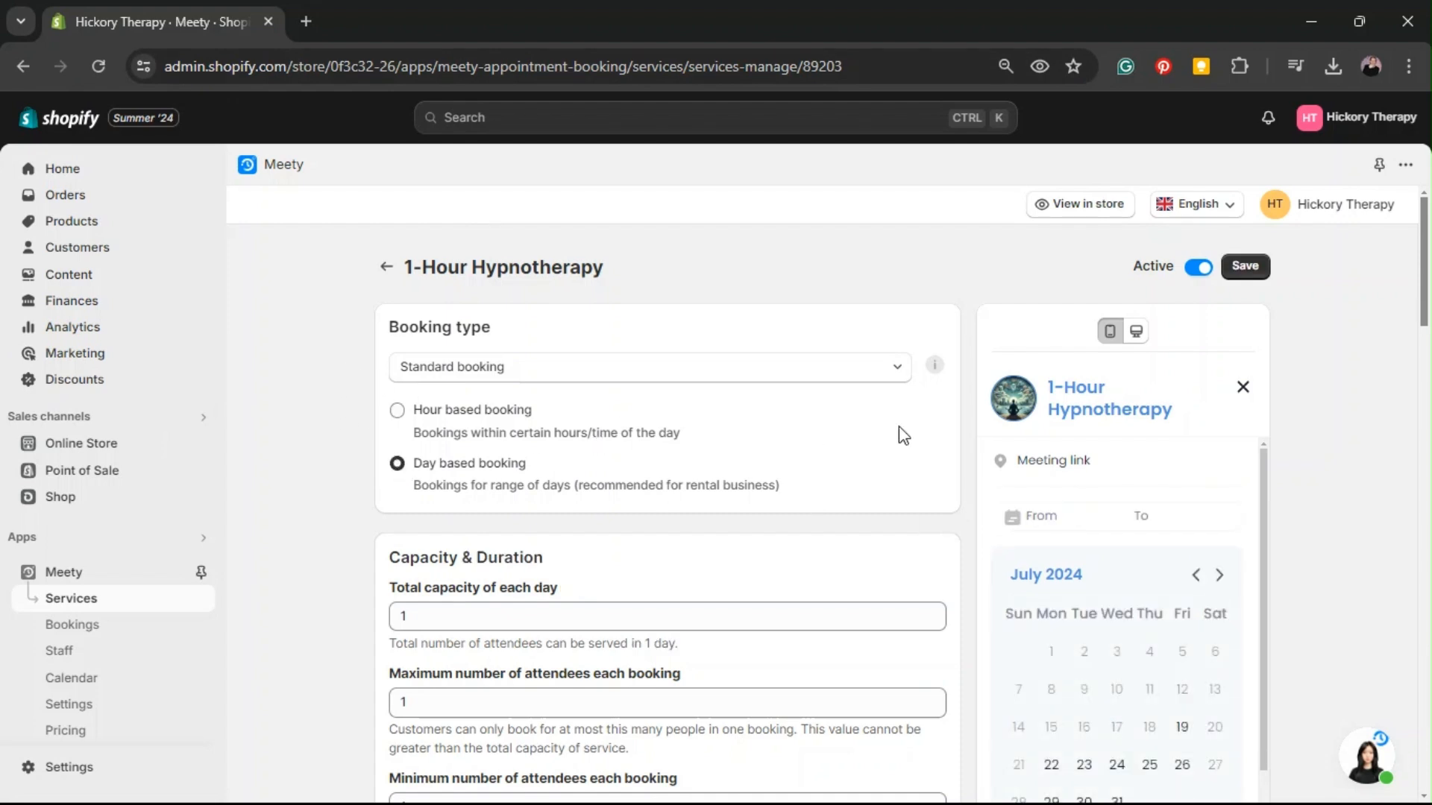
click(398, 410)
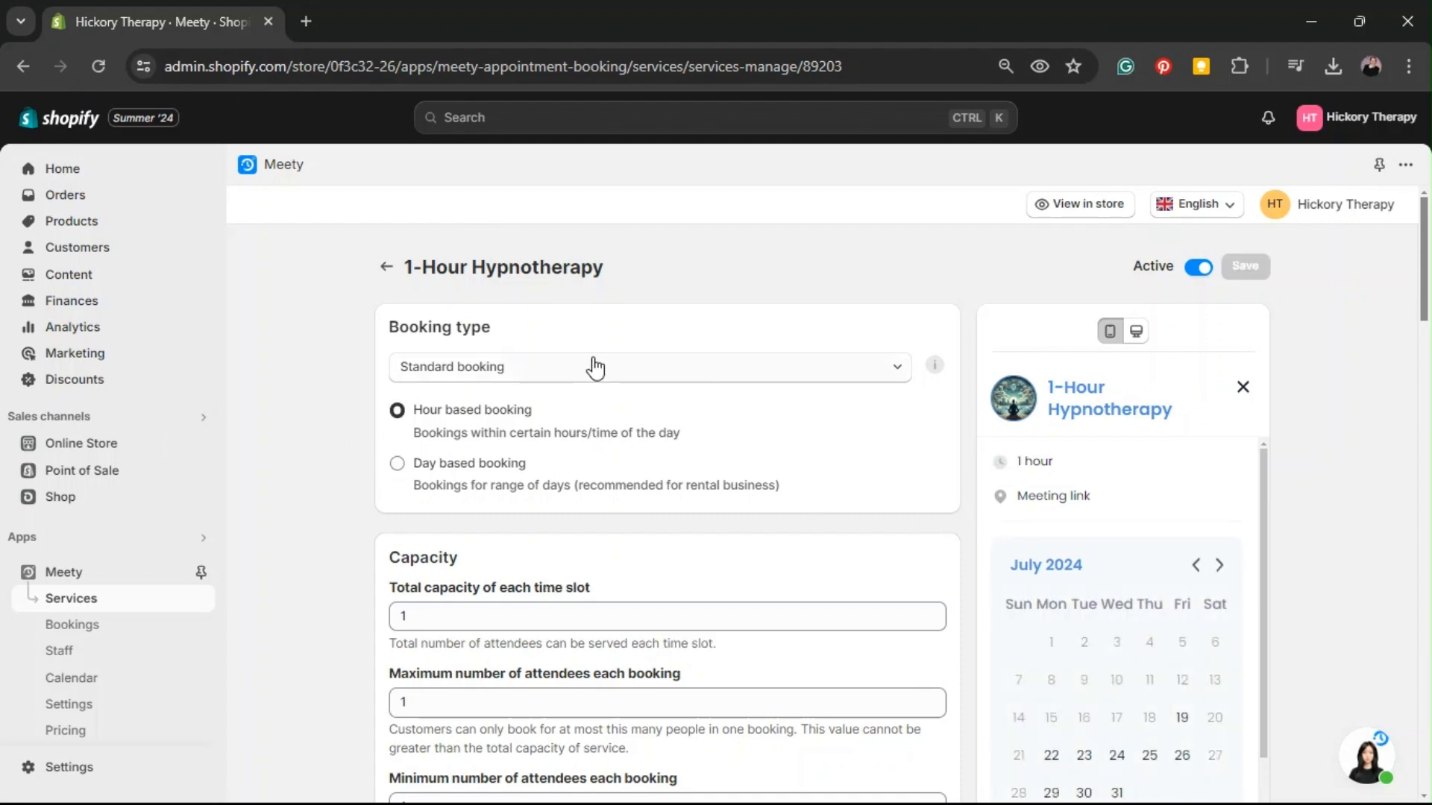
click(675, 368)
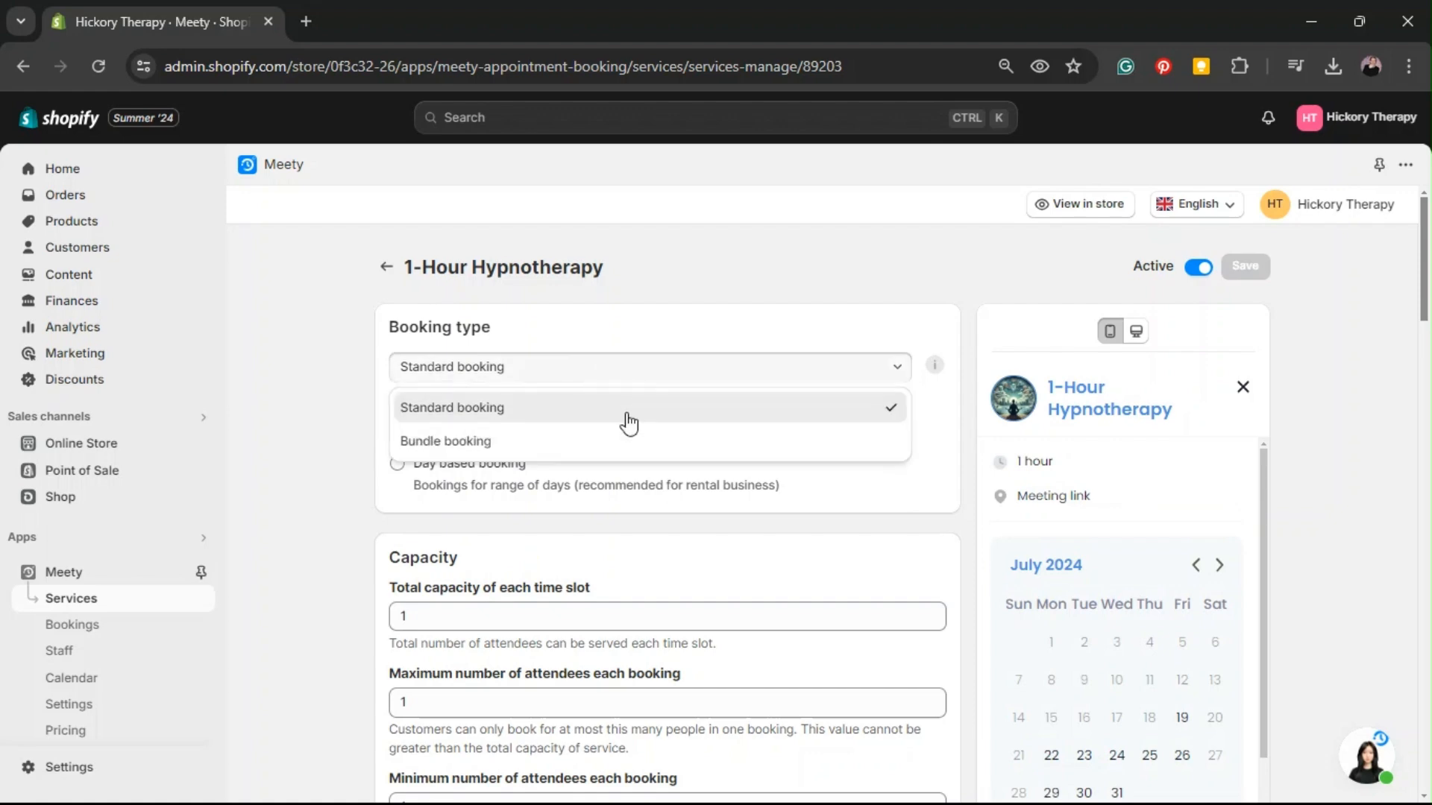
click(560, 445)
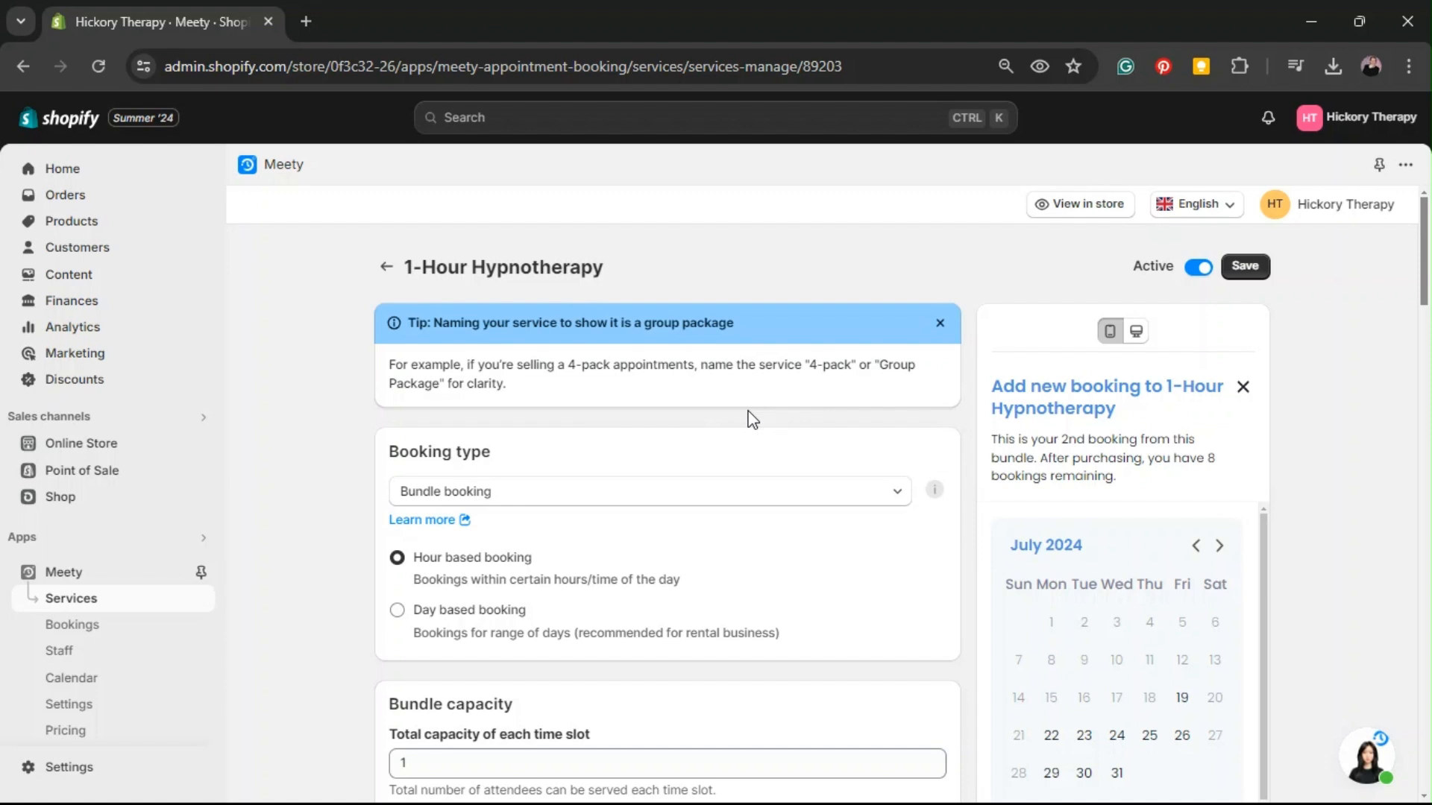
scroll(751, 419, down, 4)
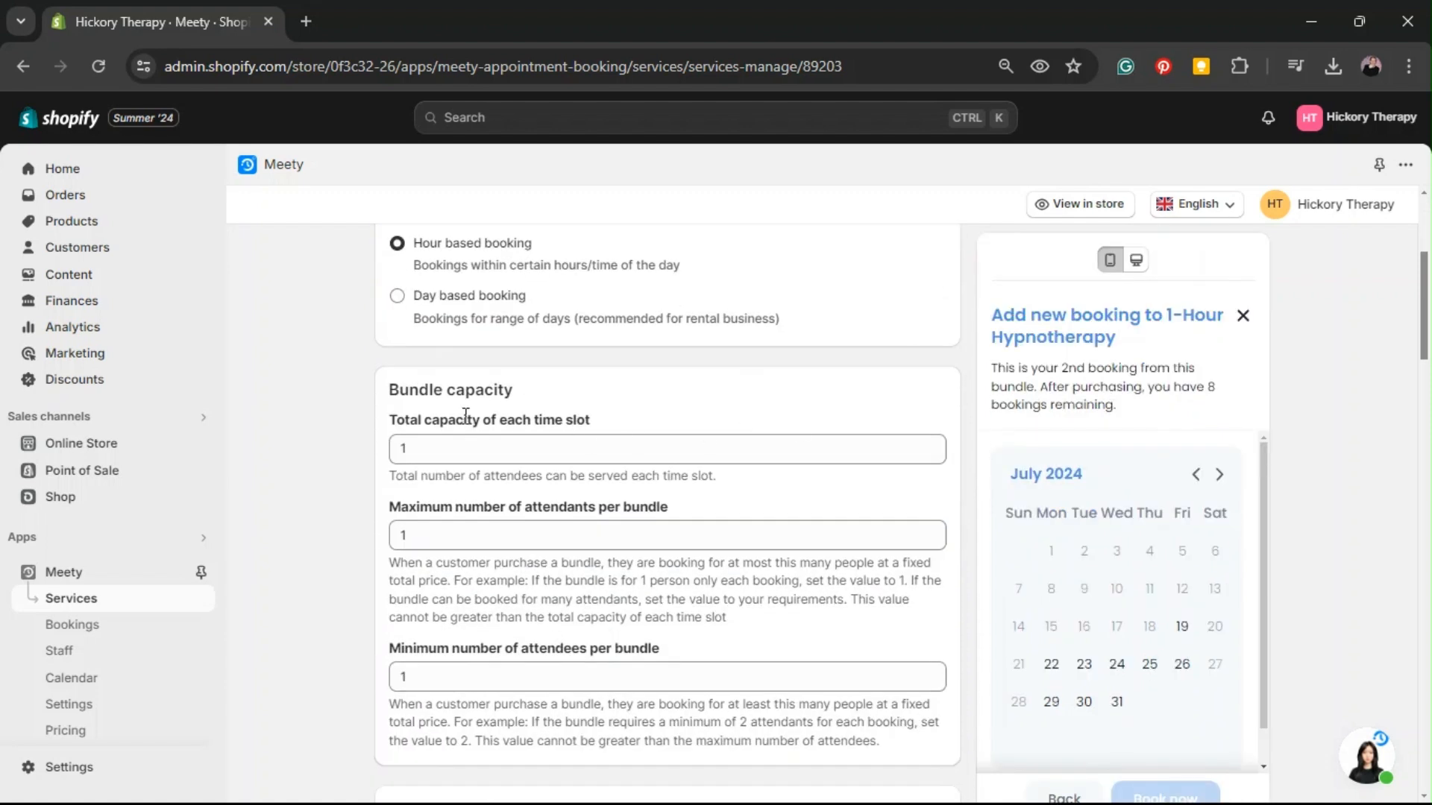
scroll(555, 412, up, 1)
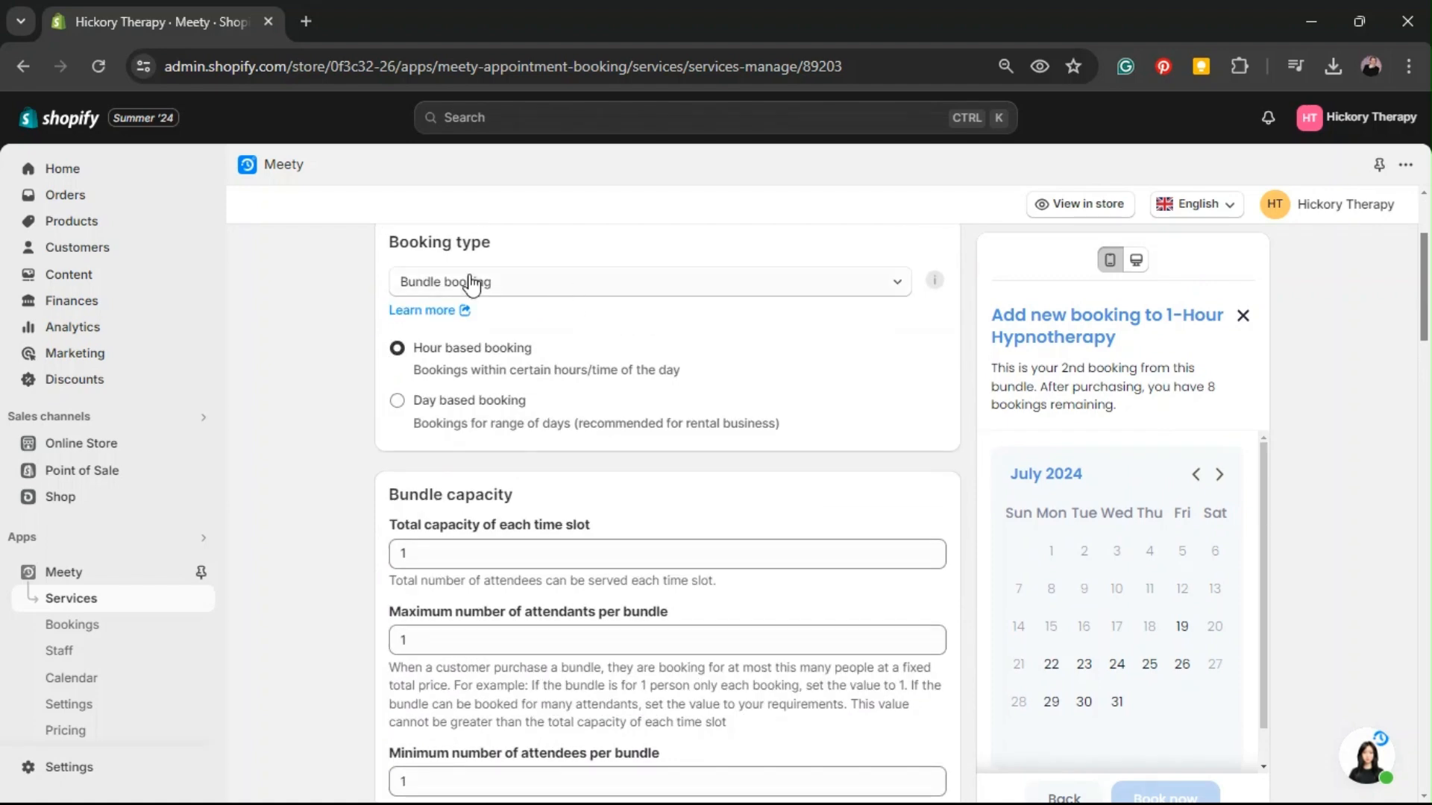
click(607, 286)
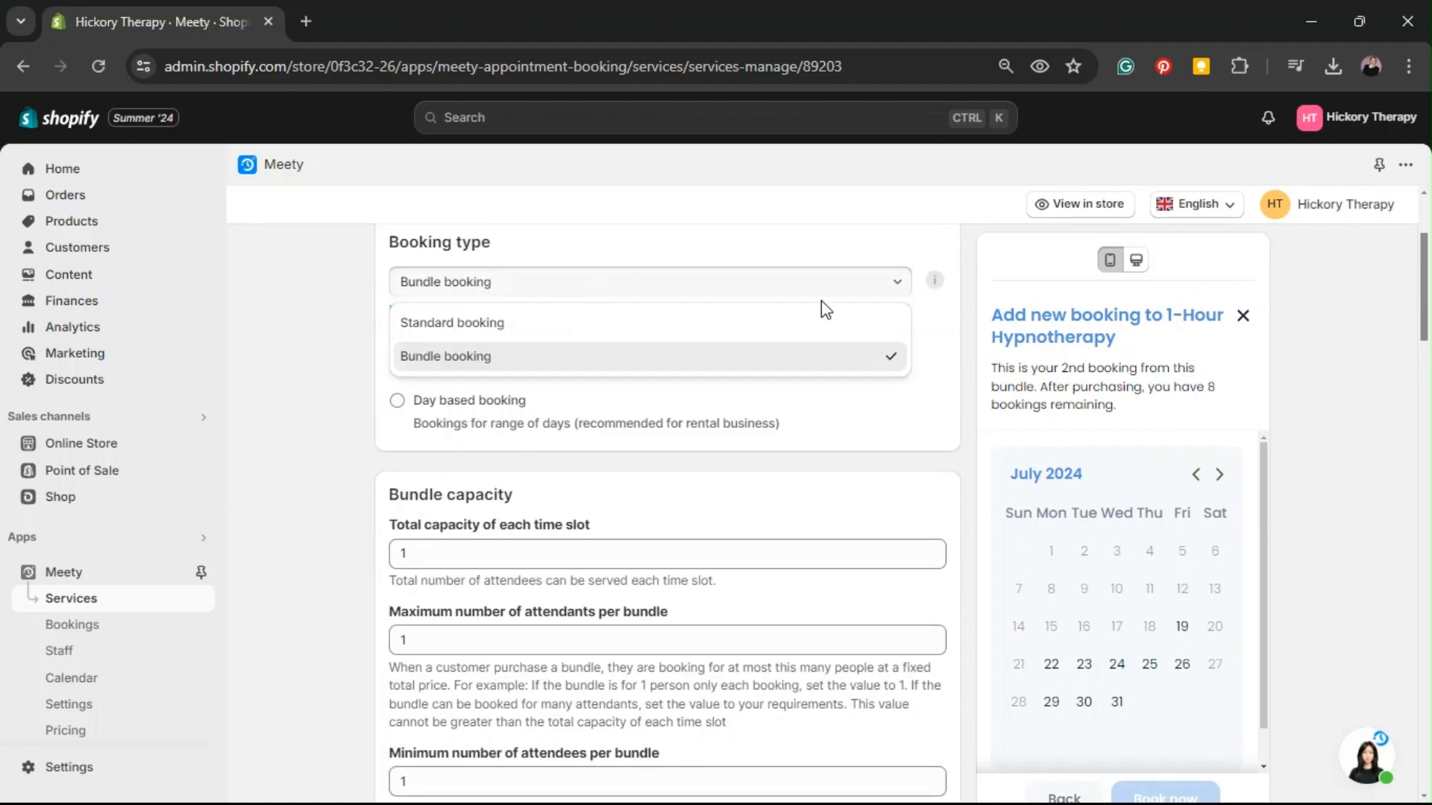
click(557, 322)
- Try raising the total capacity of each time slot and return it to 1
scroll(738, 370, down, 1)
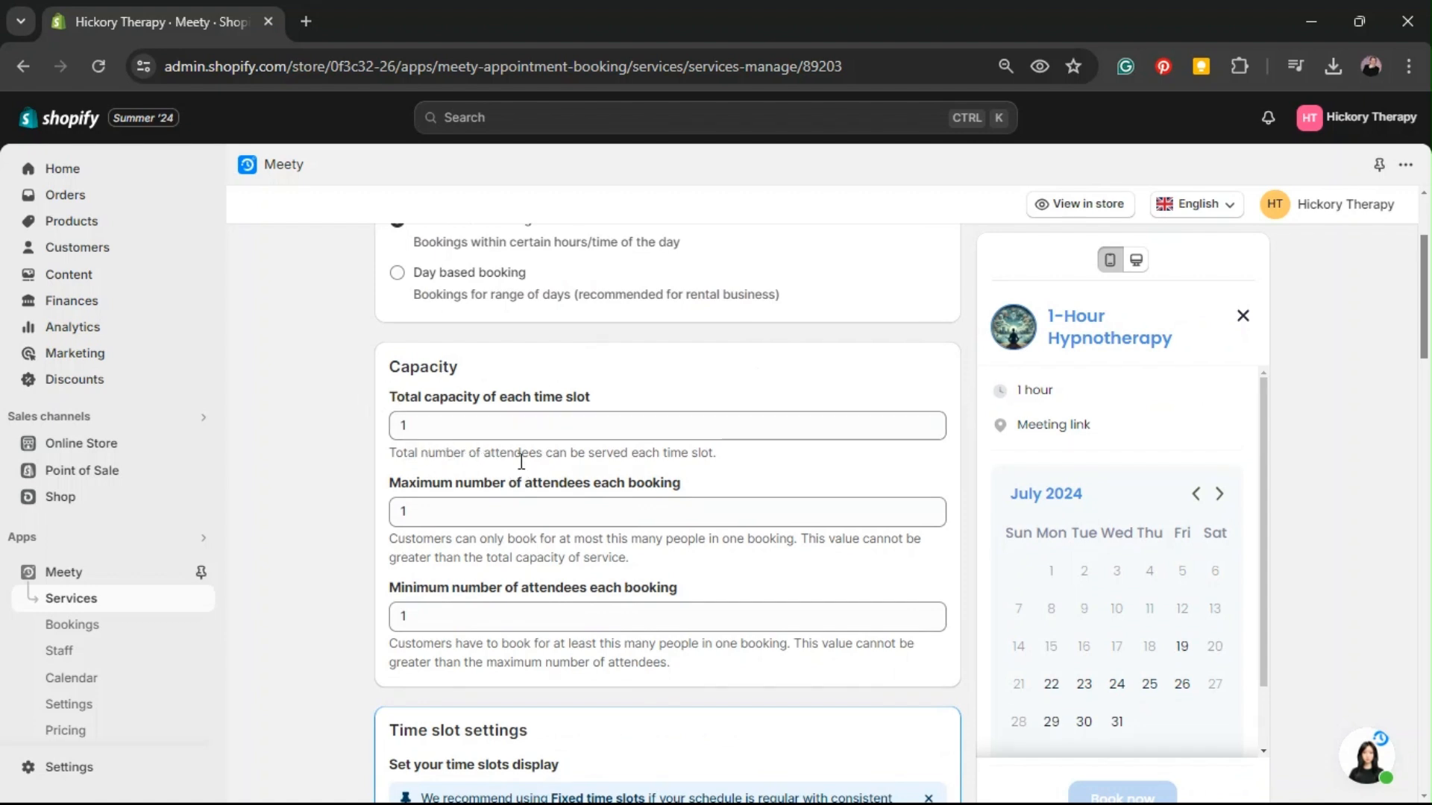
drag(478, 454, 788, 454)
click(787, 454)
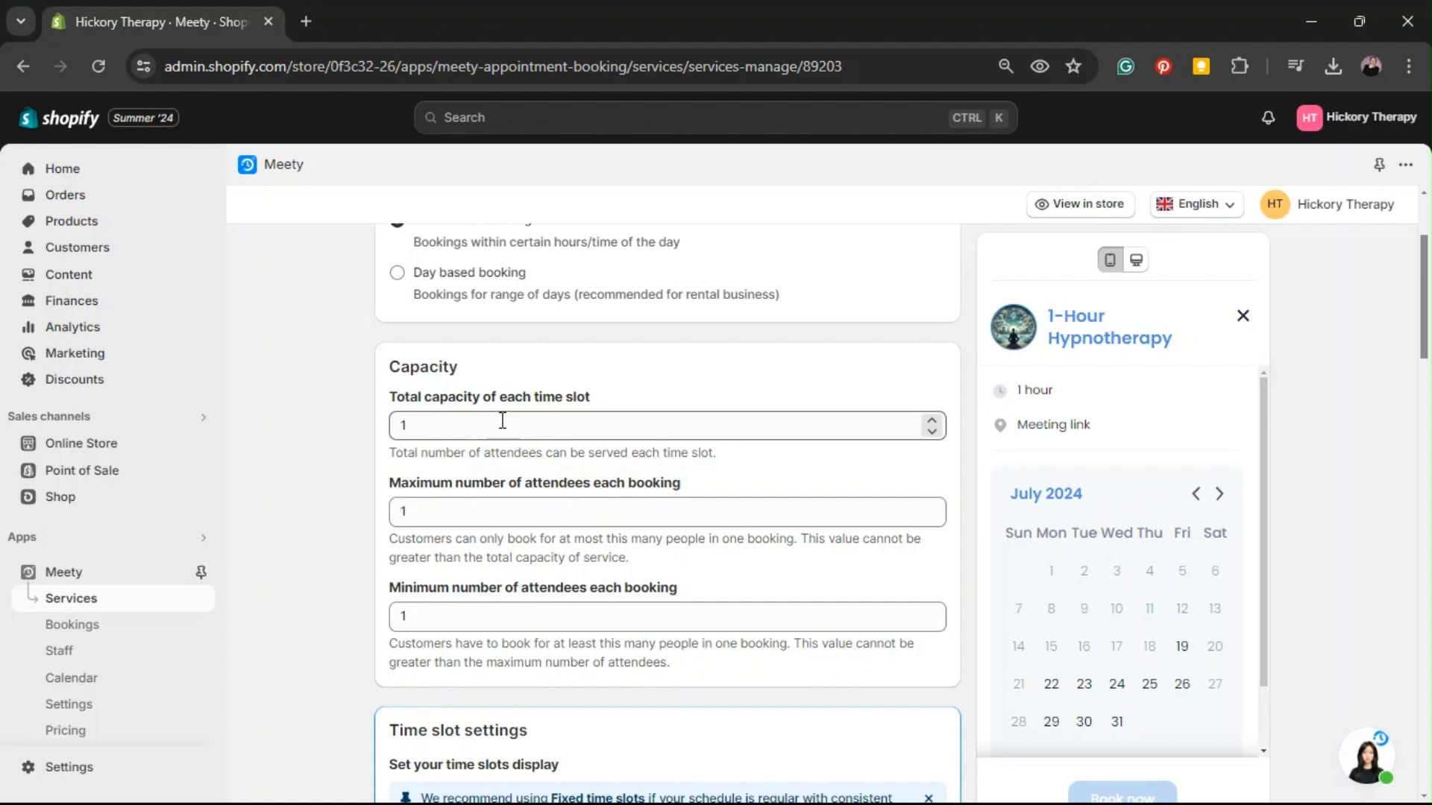
double_click(932, 420)
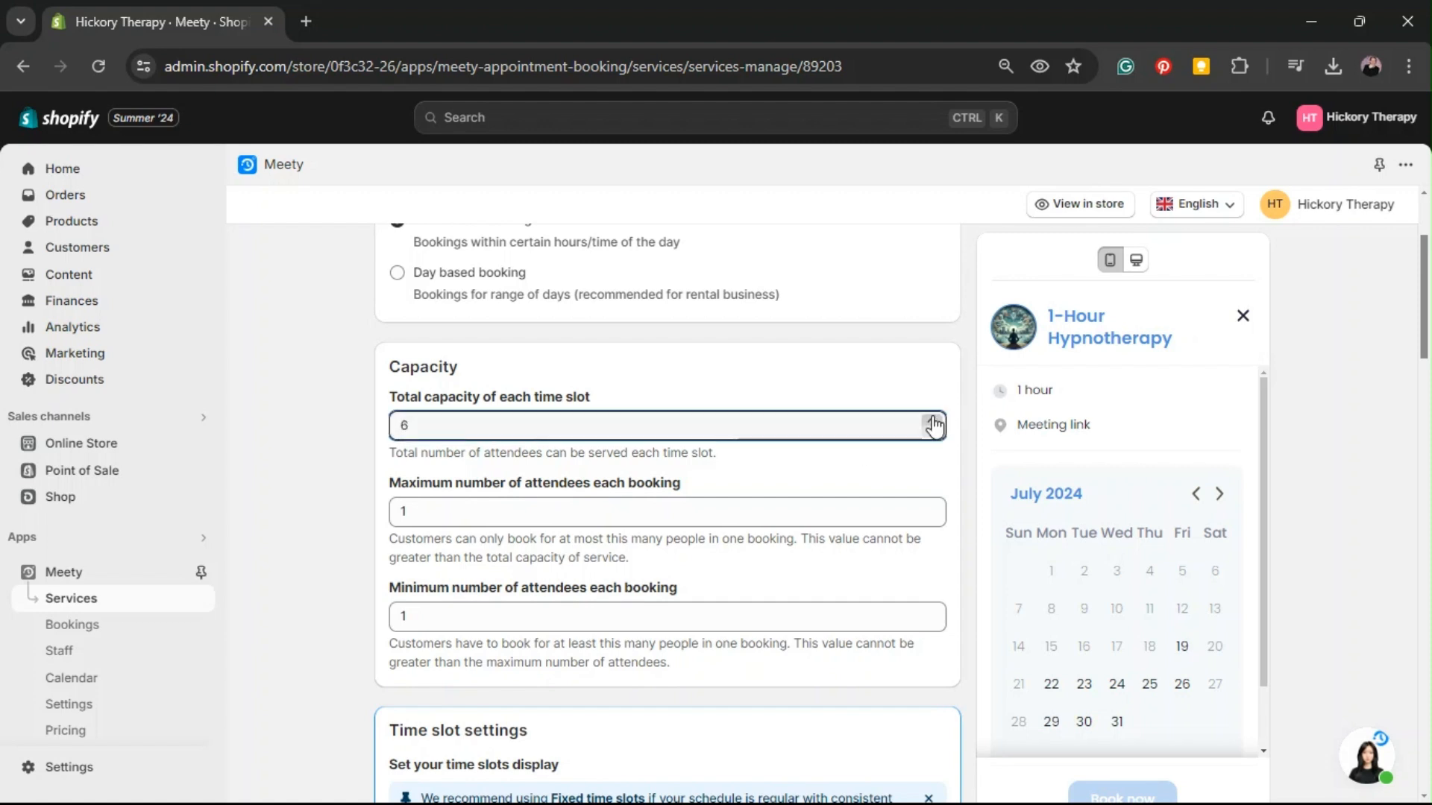
click(932, 422)
click(931, 432)
click(931, 433)
click(931, 432)
click(932, 432)
- Examine the capacity limits and time slot settings, including fixed and custom time slots, duration, start time increment and buffer time
scroll(672, 462, down, 2)
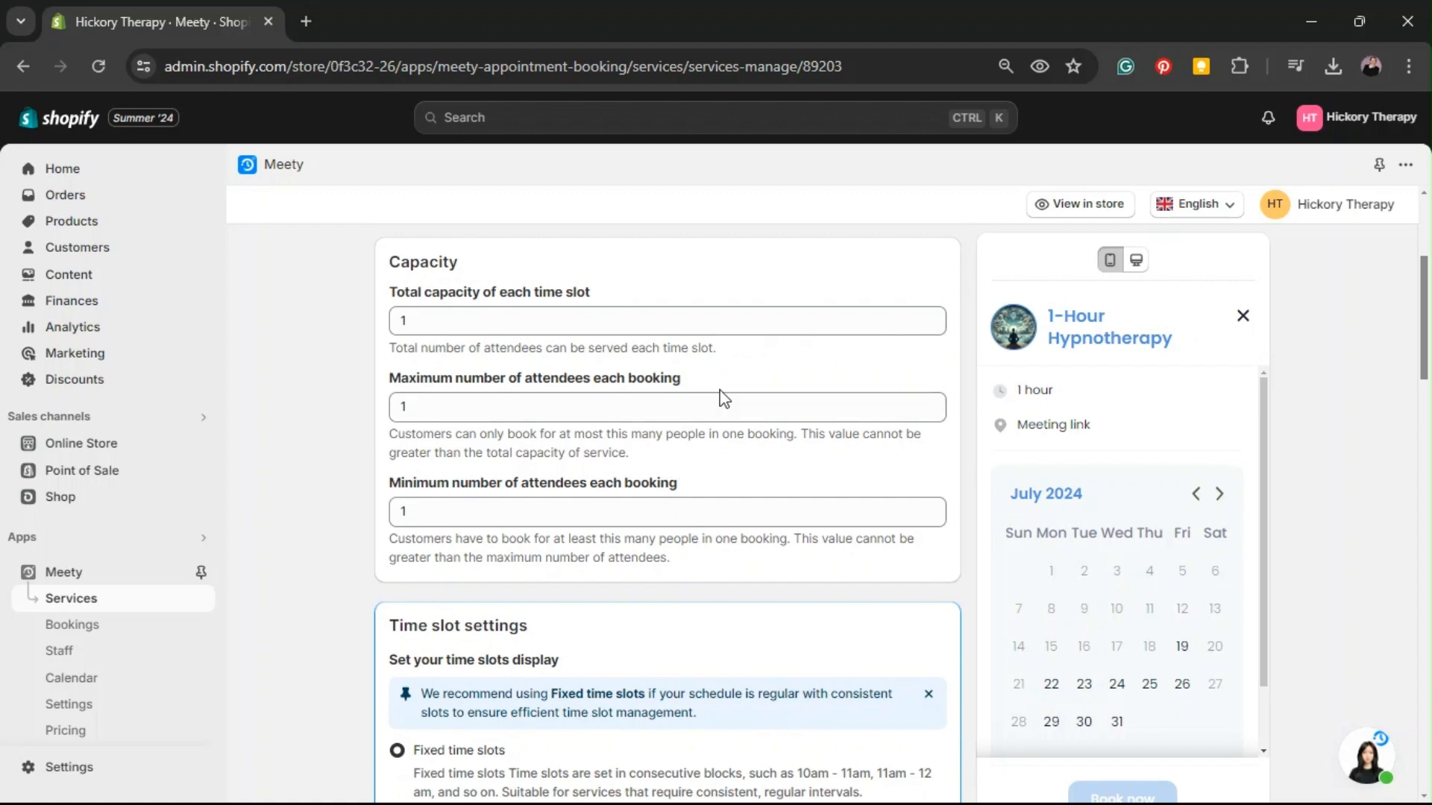
scroll(724, 398, down, 4)
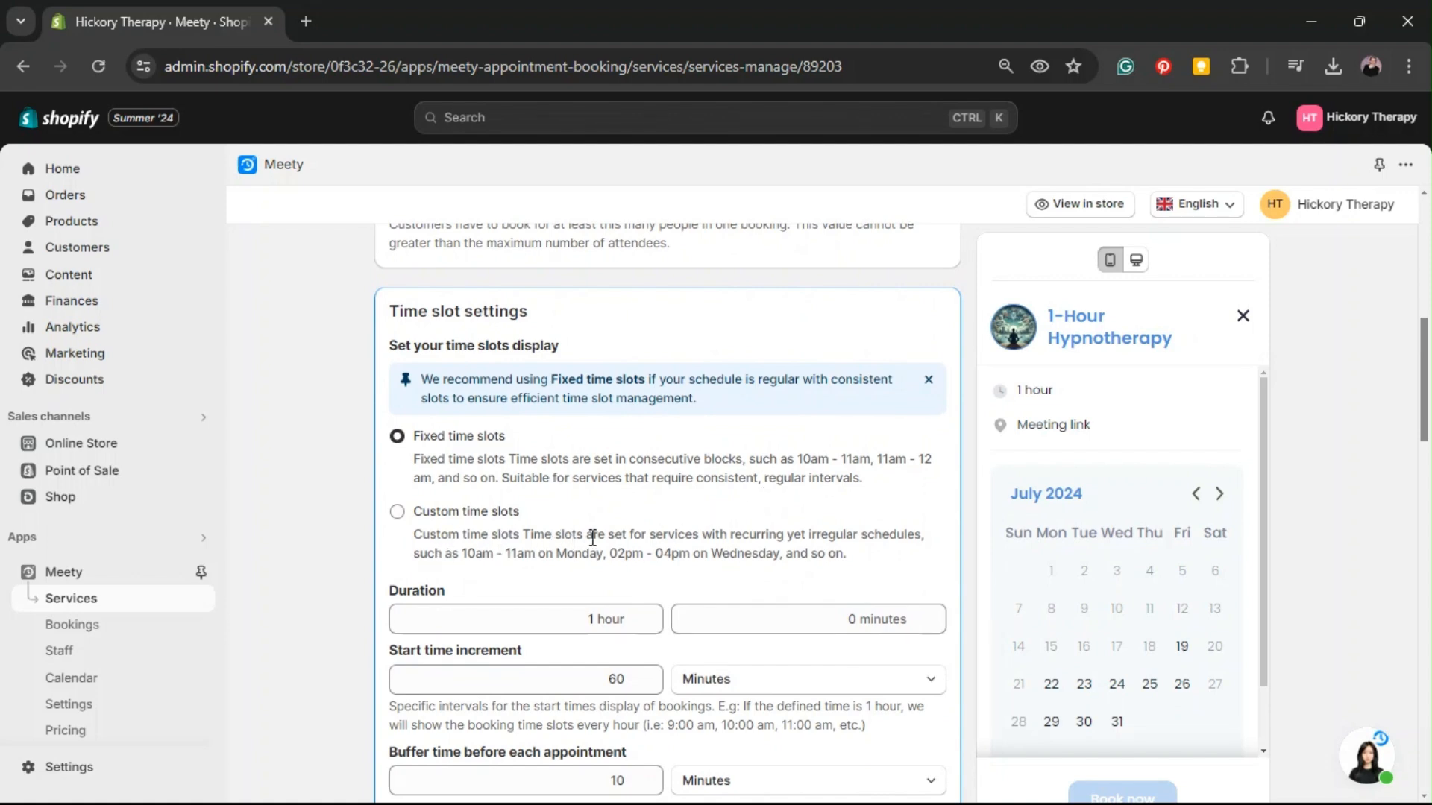
drag(592, 540, 917, 565)
click(677, 485)
scroll(680, 526, down, 1)
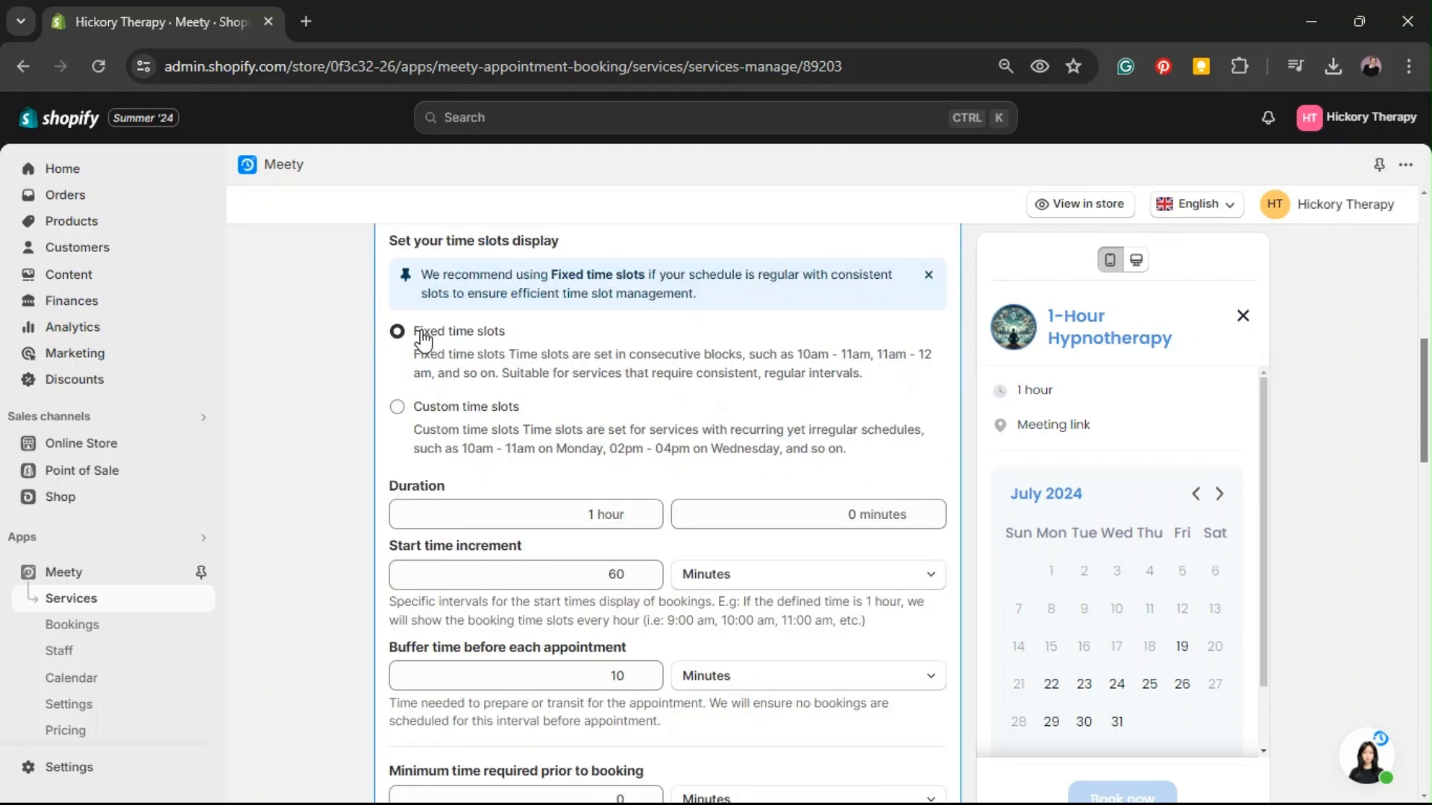
scroll(608, 351, down, 1)
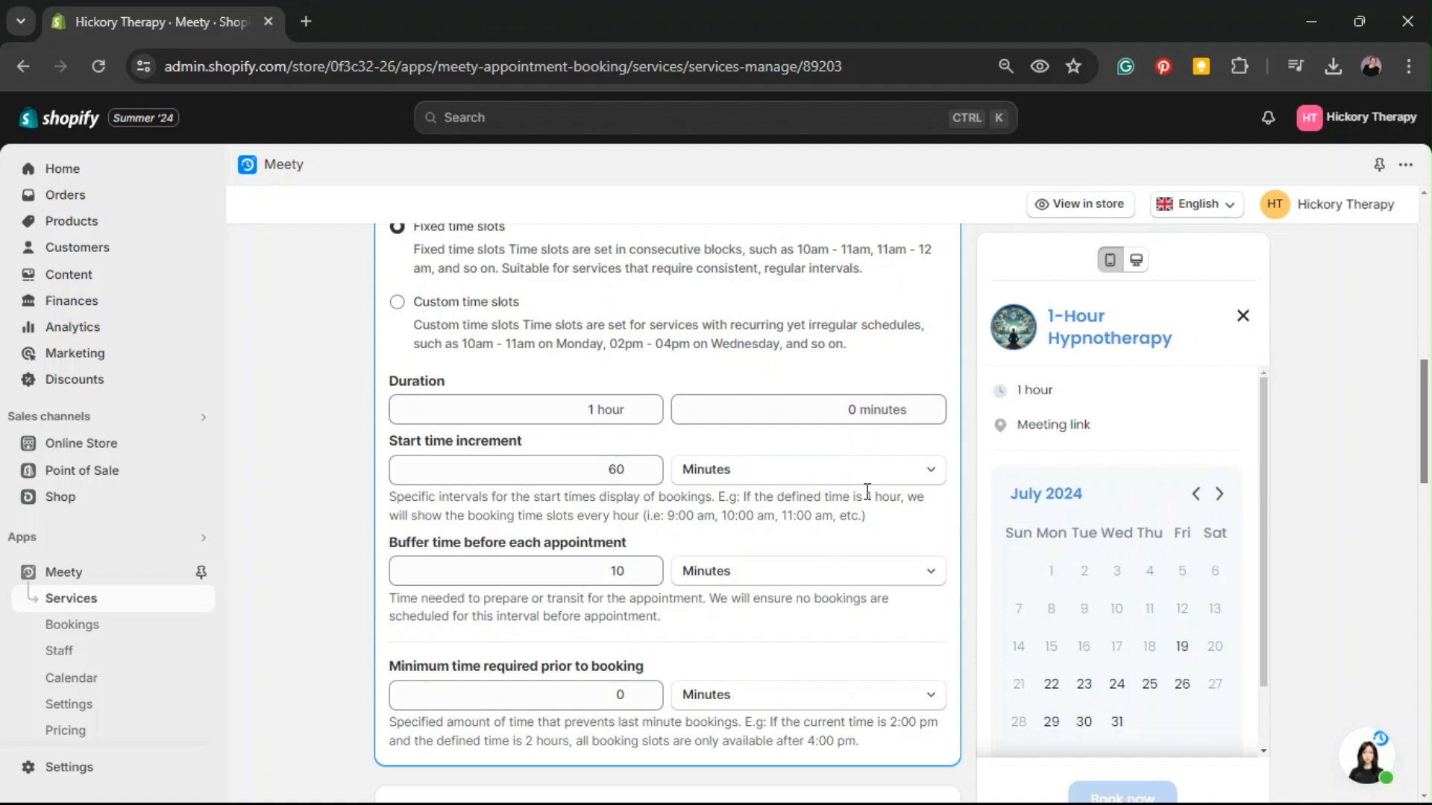
scroll(865, 492, down, 1)
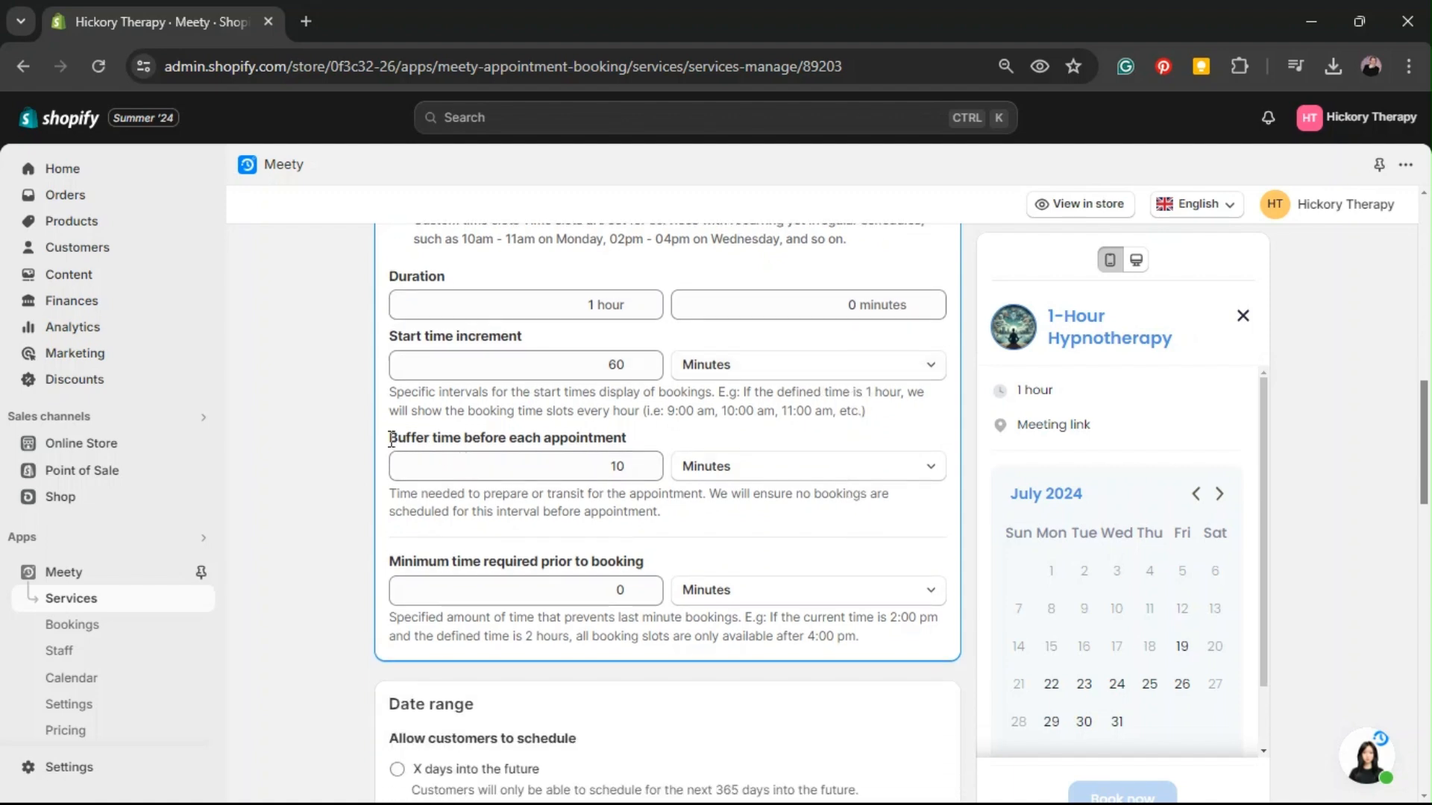
drag(391, 439, 671, 438)
click(689, 438)
scroll(799, 439, down, 1)
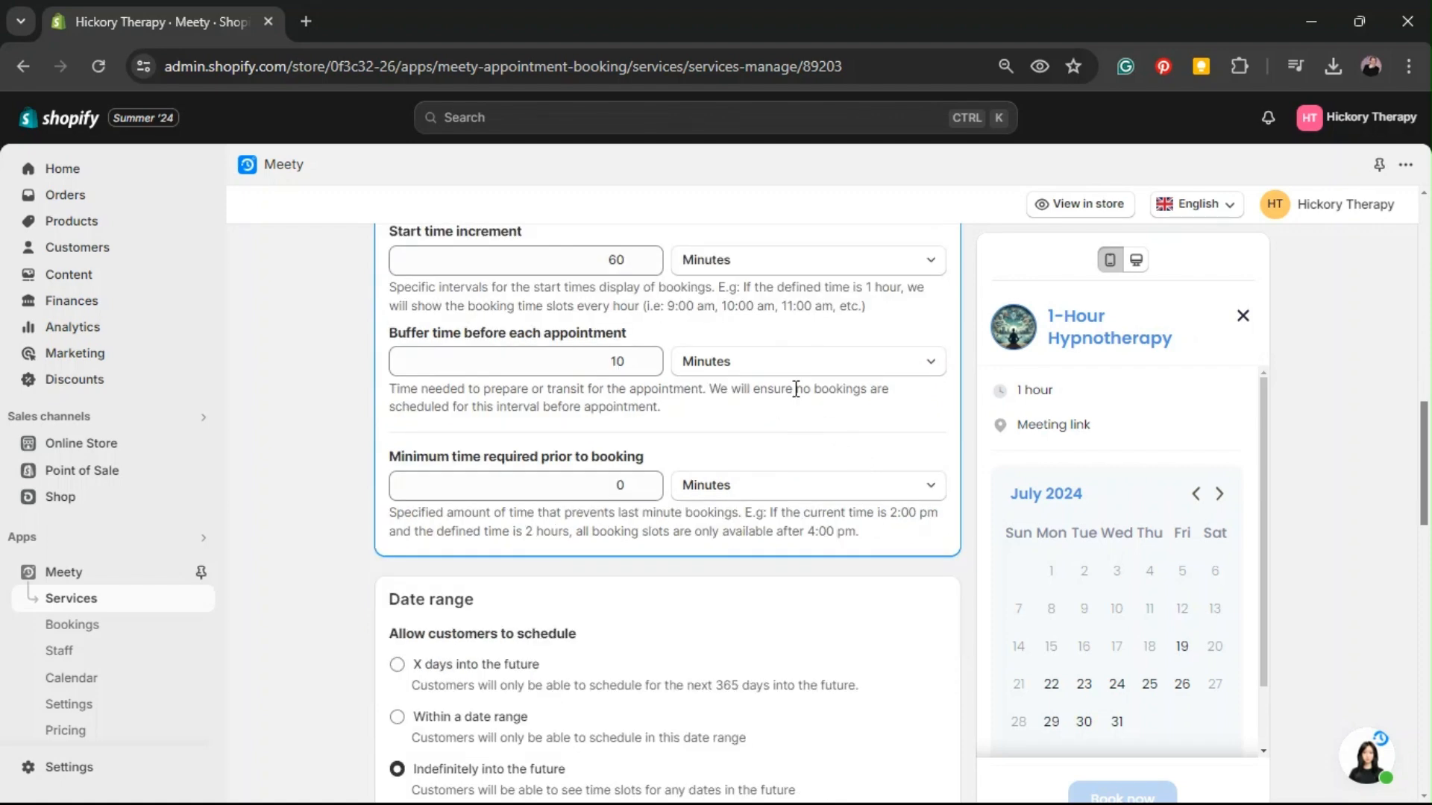
- Set the minimum time required prior to booking to 24 hours
scroll(795, 389, down, 1)
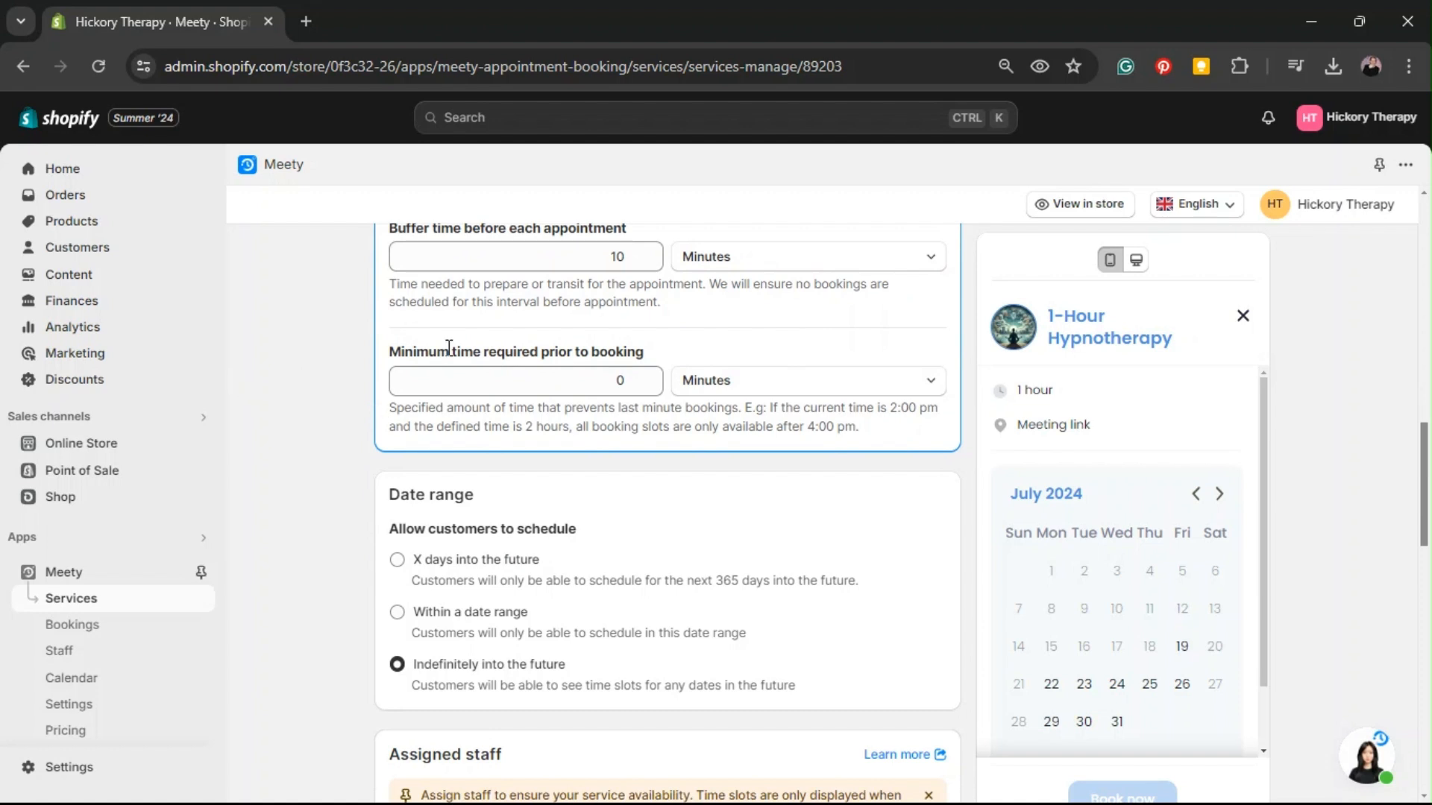
drag(401, 351, 664, 350)
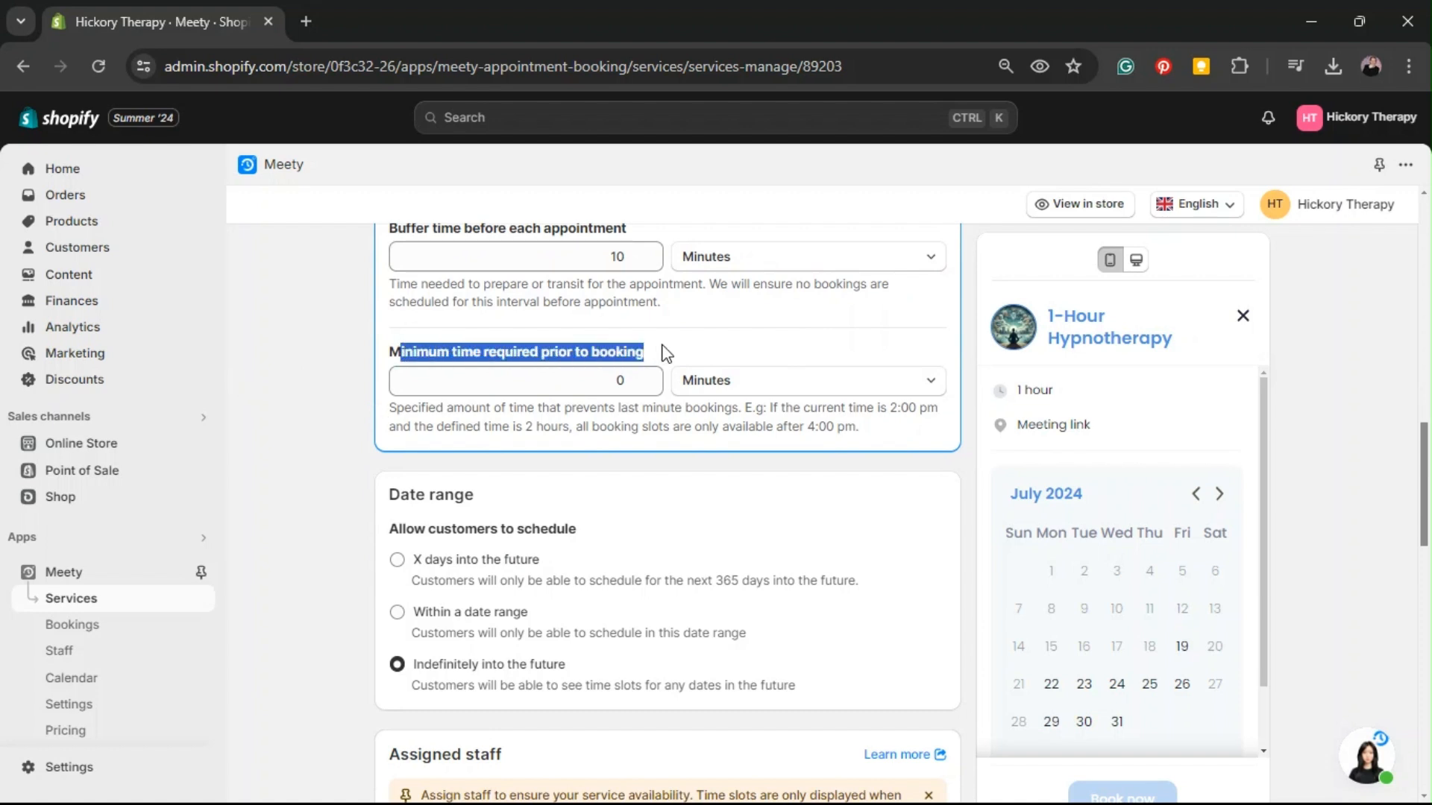
click(678, 352)
click(627, 377)
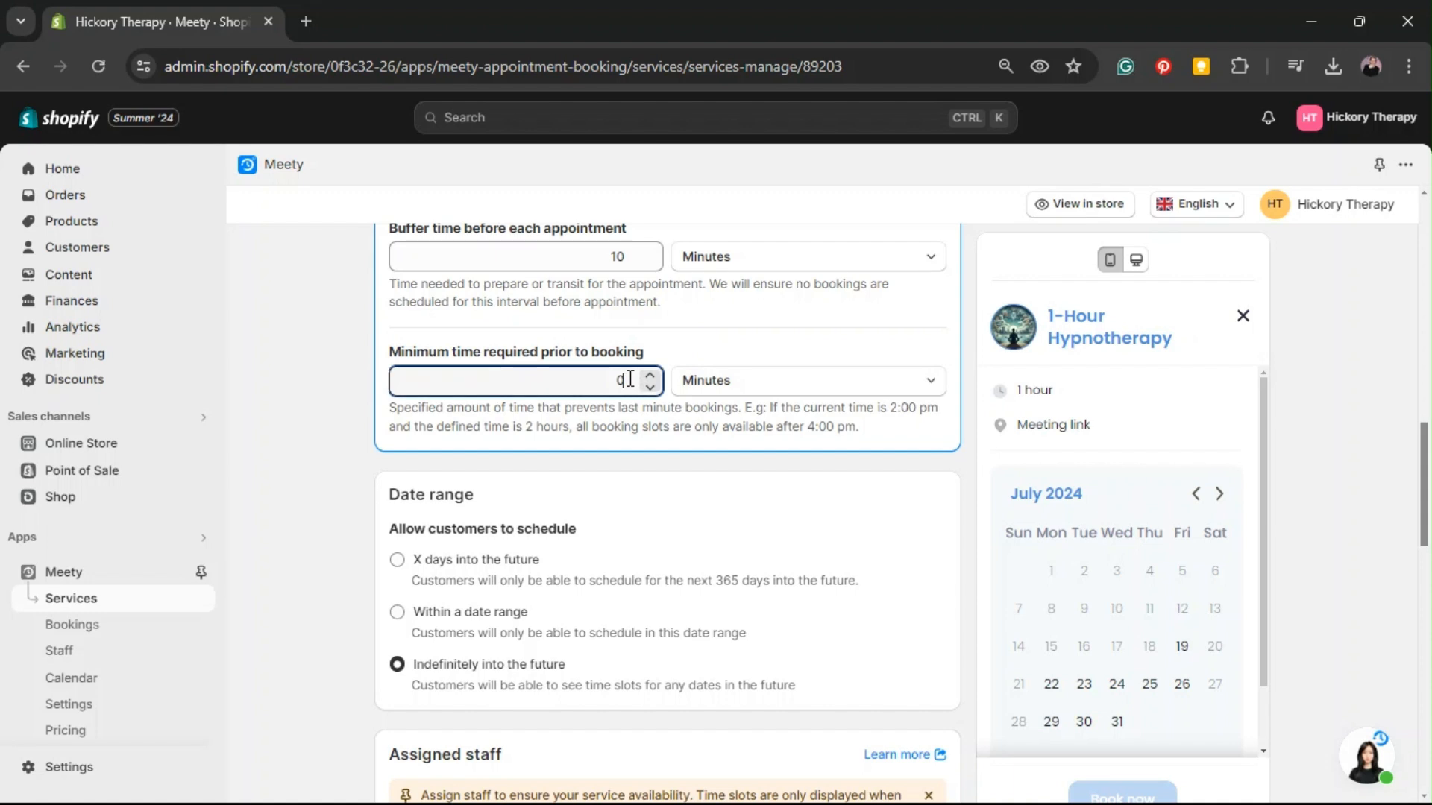
double_click(596, 374)
text(2)
click(847, 445)
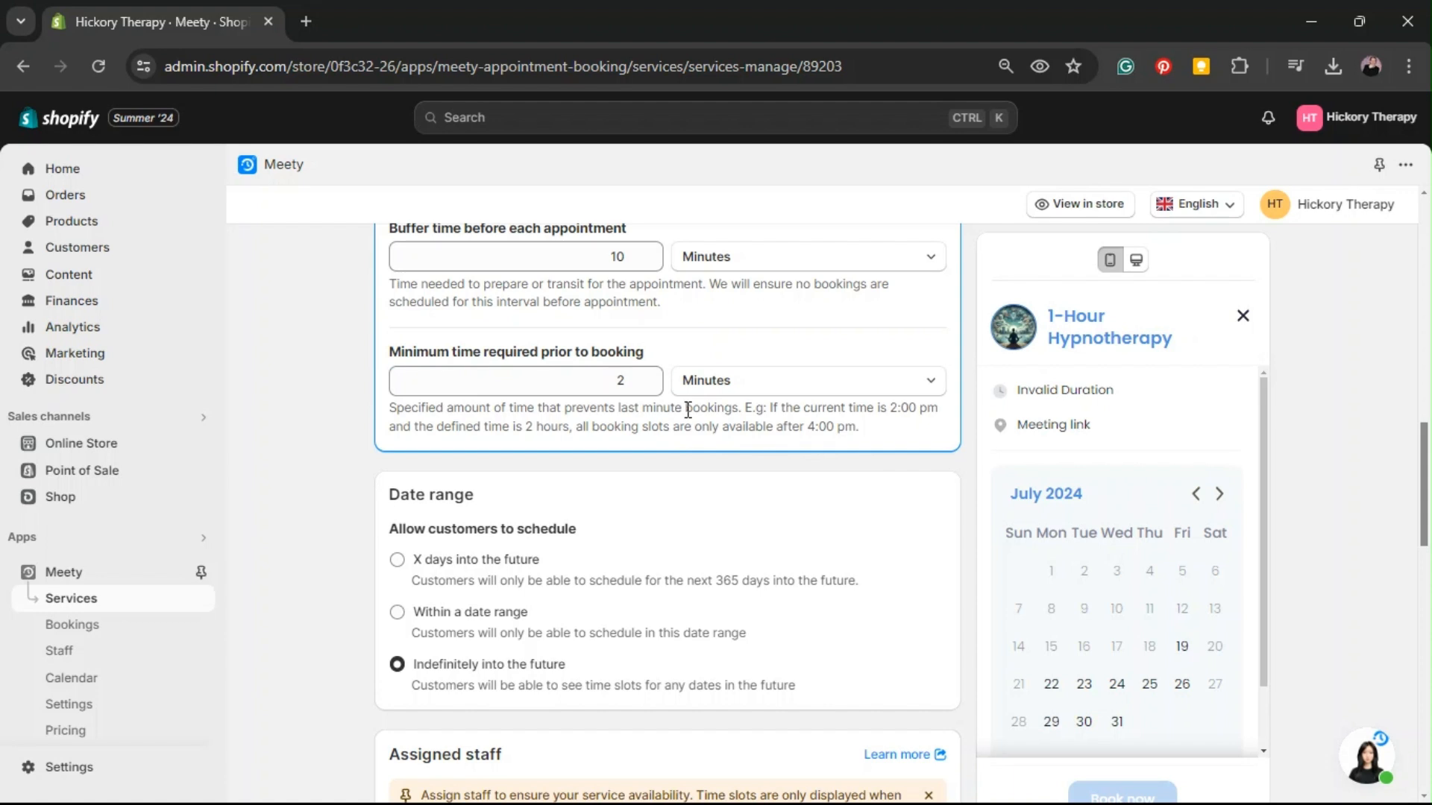
click(760, 377)
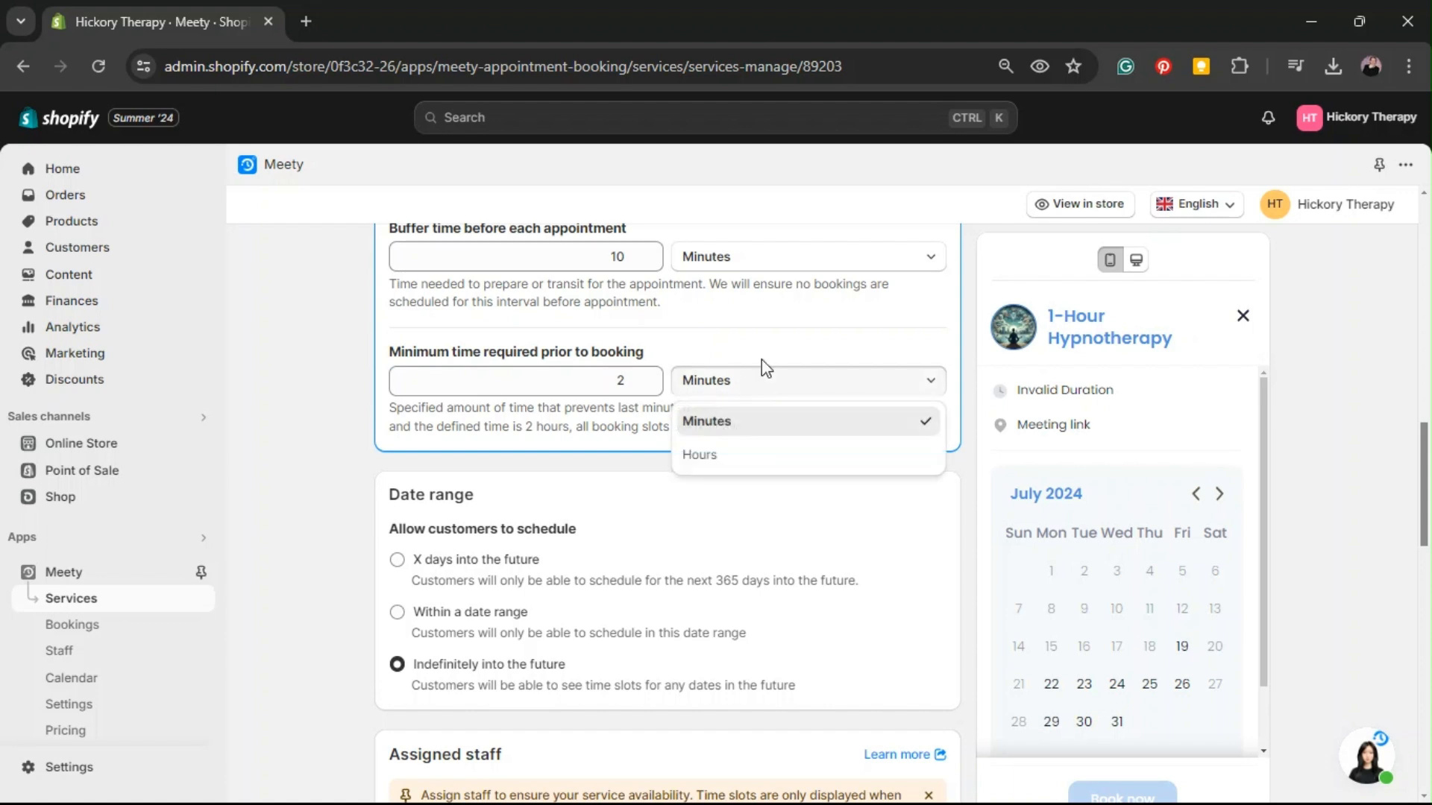
click(748, 454)
drag(619, 381, 413, 347)
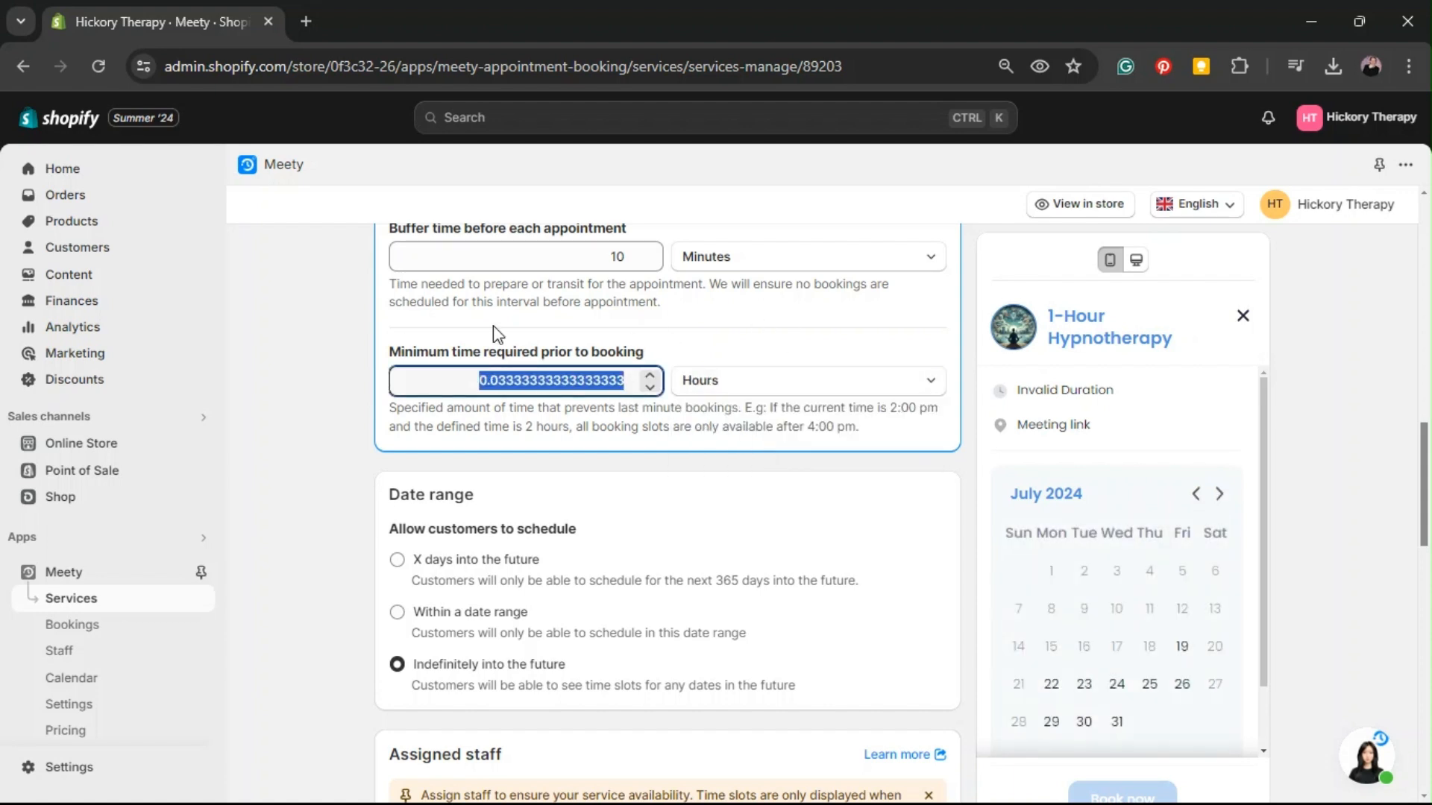
text(24)
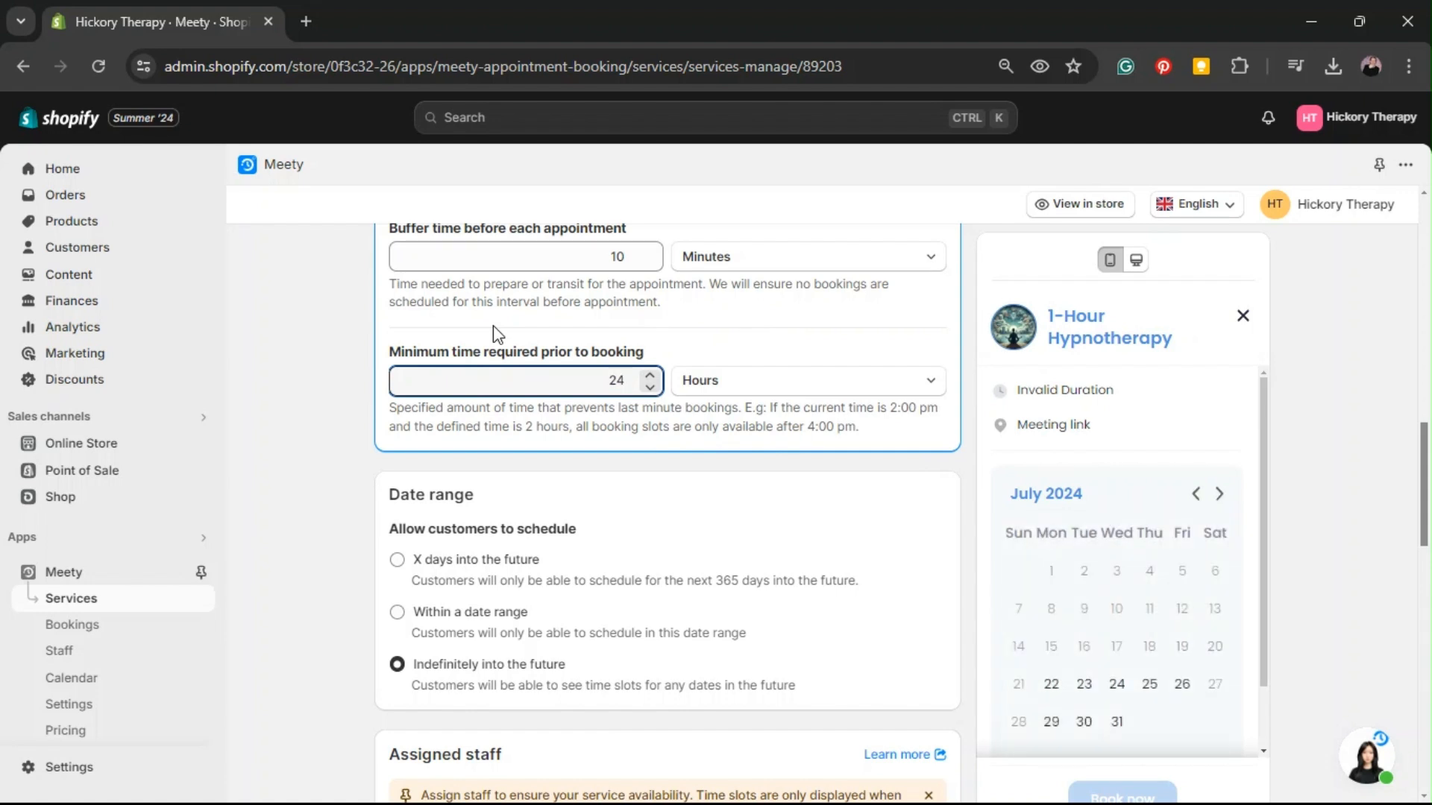
click(640, 452)
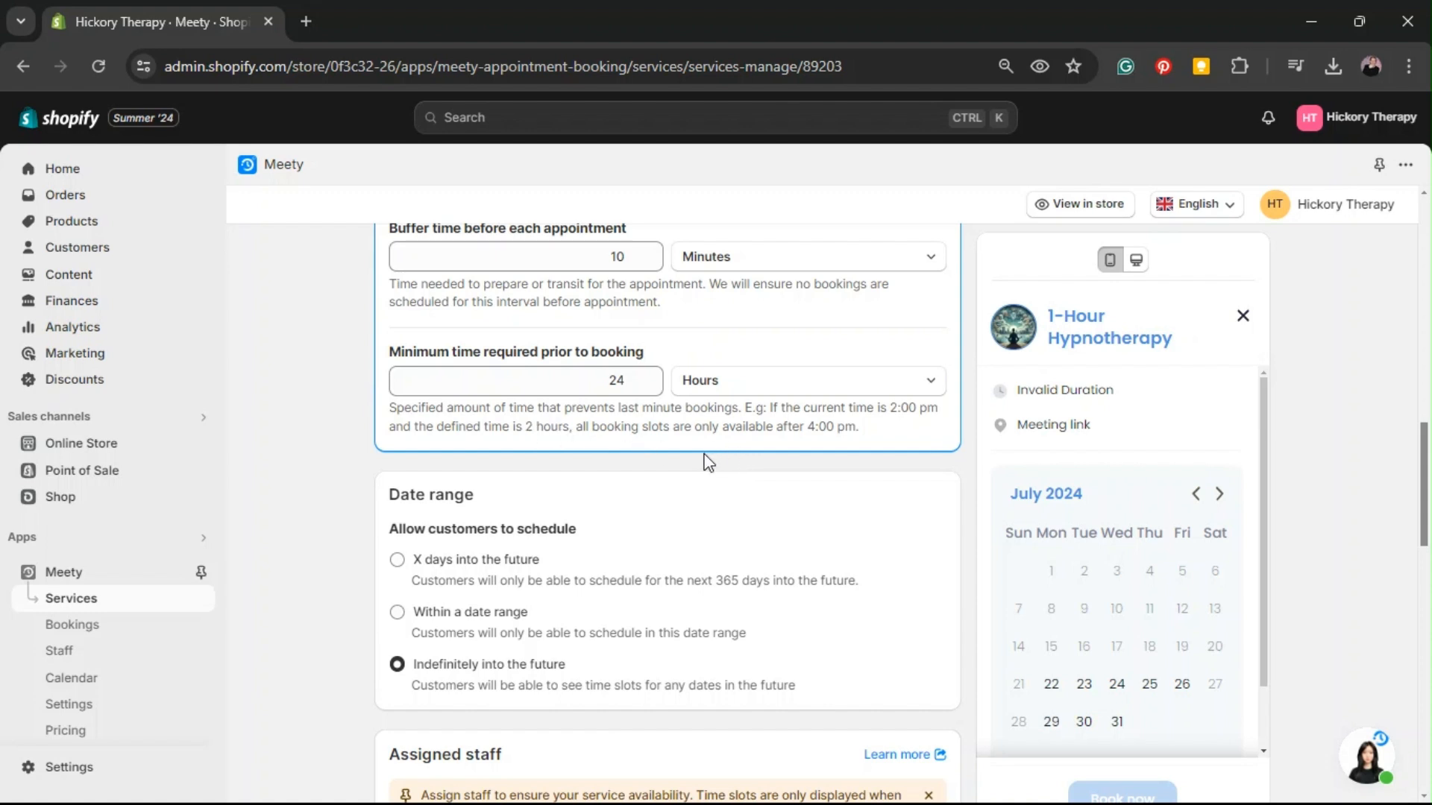
- Restrict the service's date range so customers can schedule only up to 60 days into the future
scroll(789, 447, down, 3)
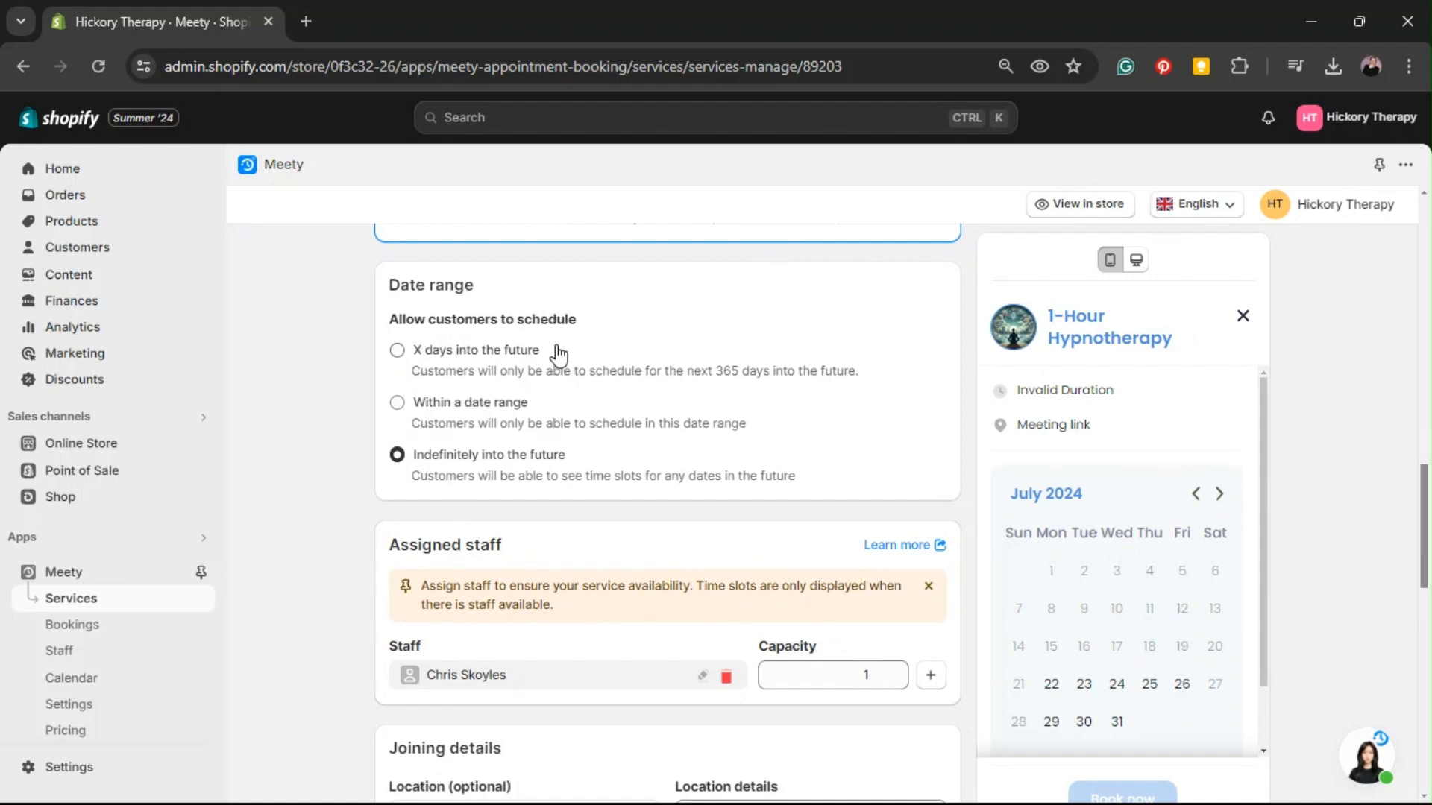
drag(817, 486, 410, 454)
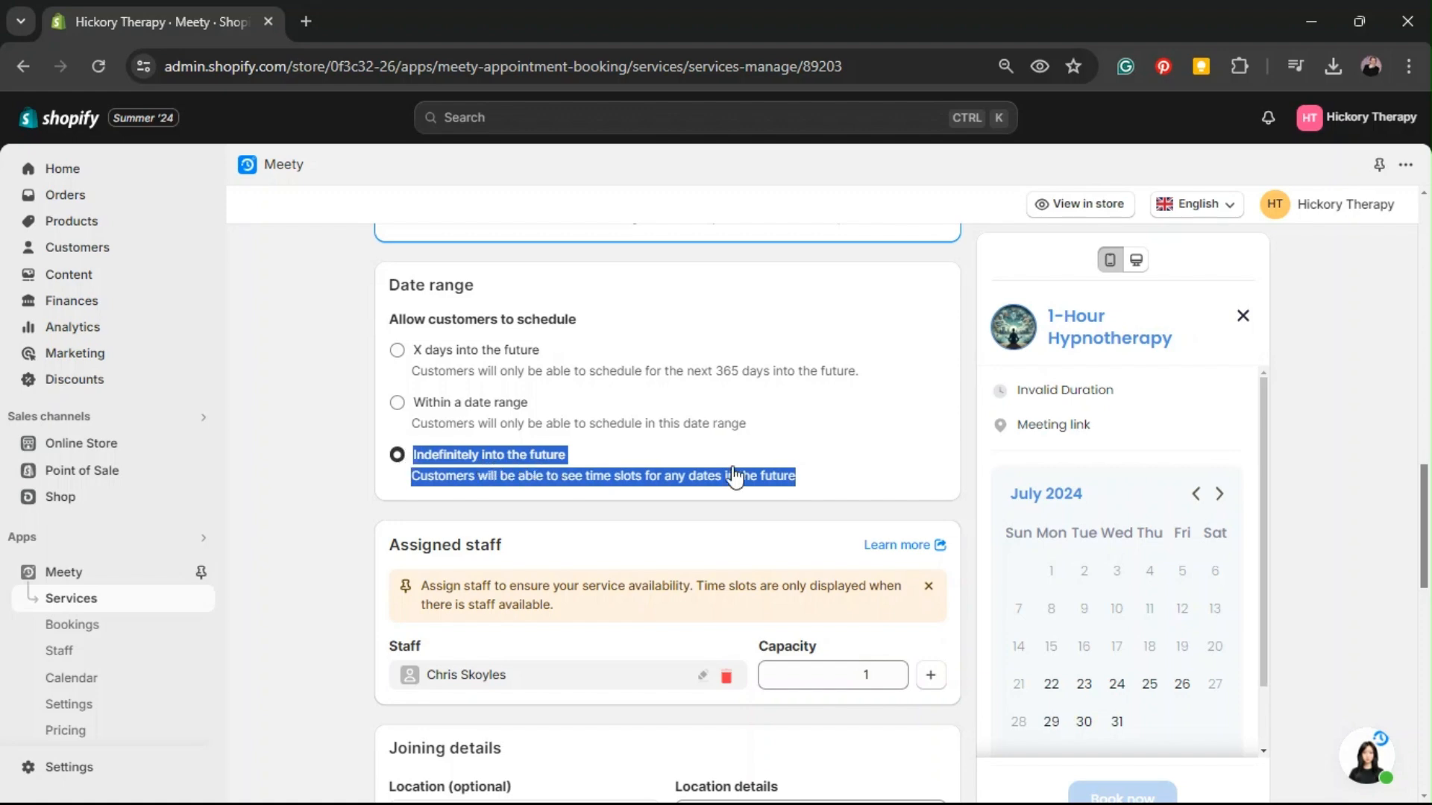
click(396, 407)
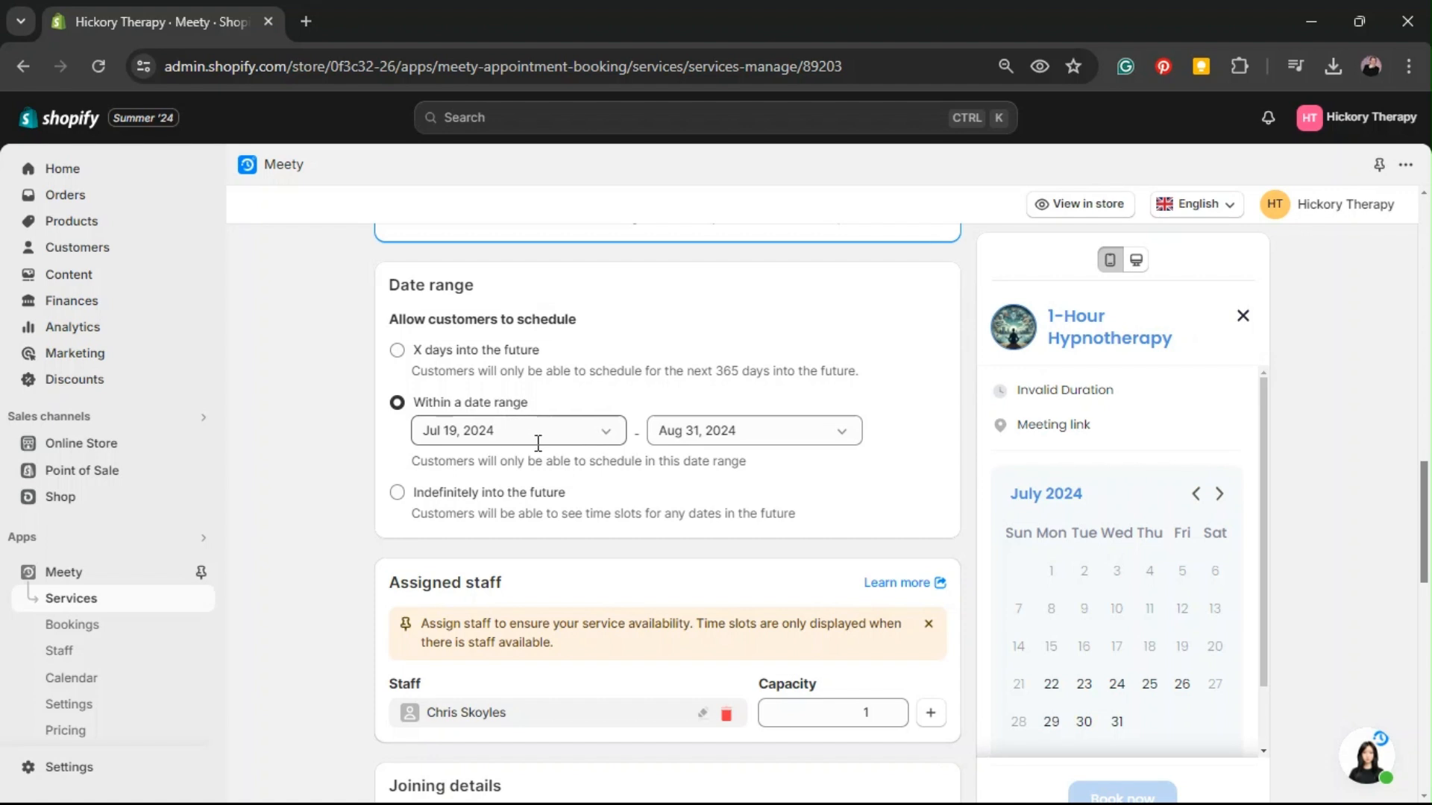
click(396, 354)
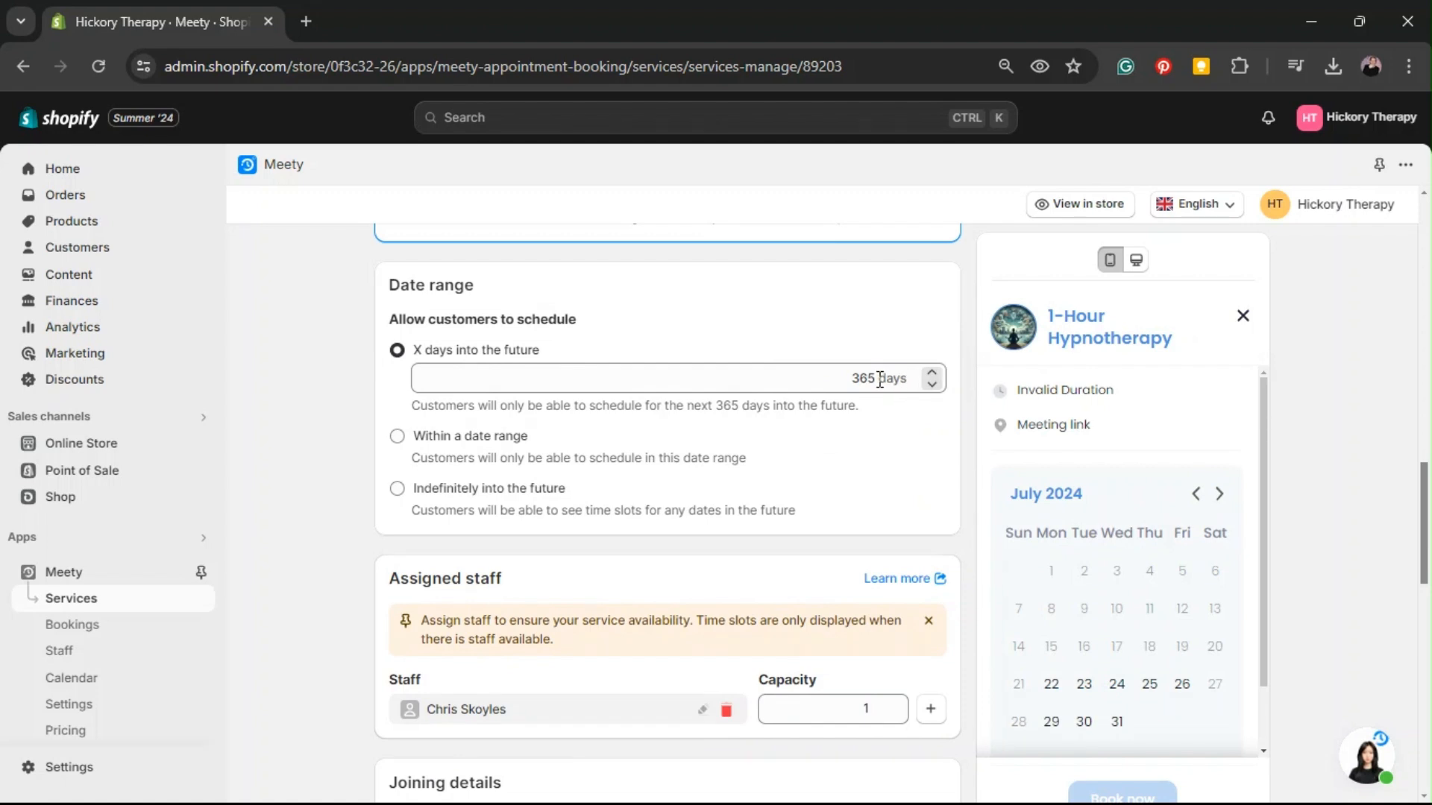
drag(880, 379, 850, 375)
text(6)
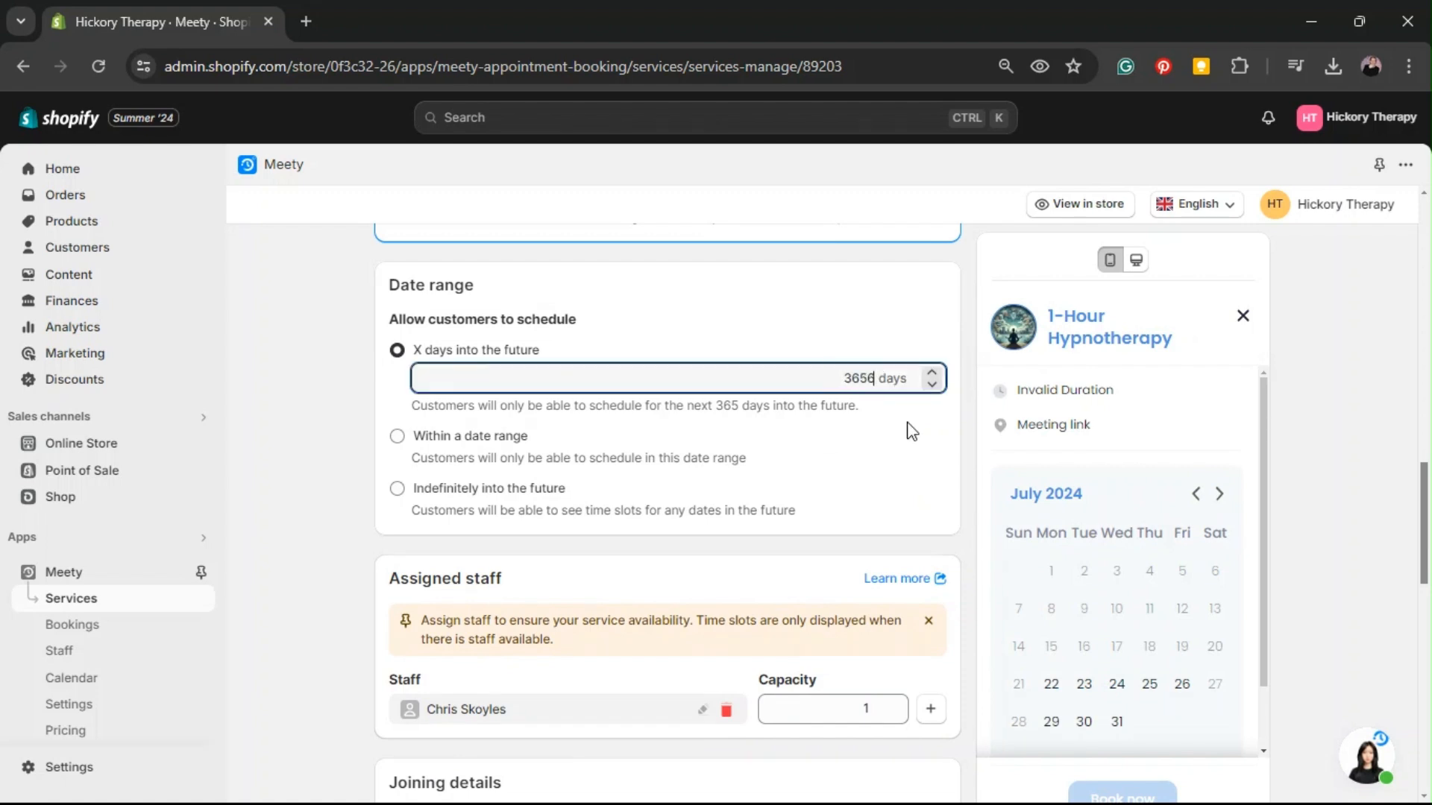
key(BackSpace)
key(BackSpace)
key(BackSpace)
key(BackSpace)
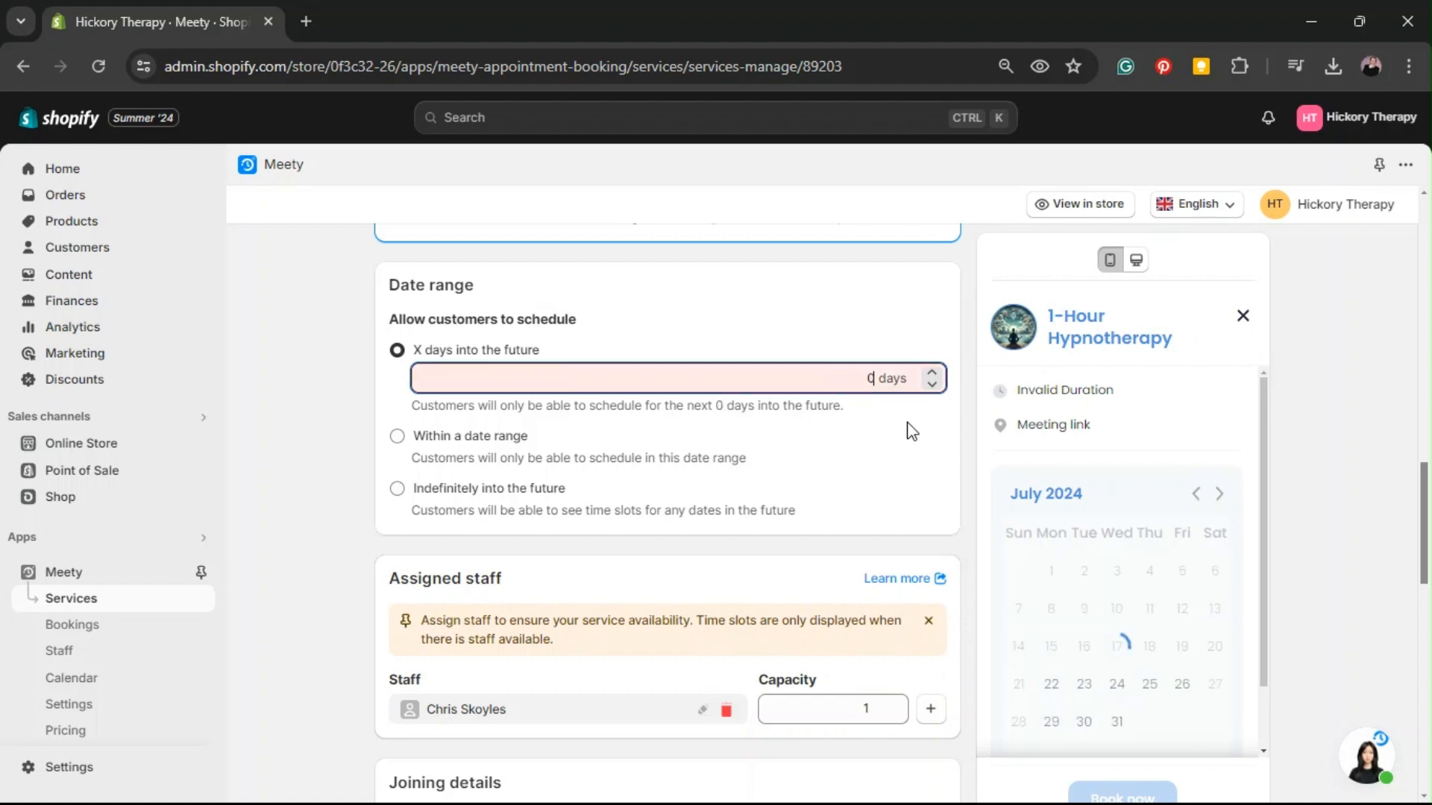
text(60)
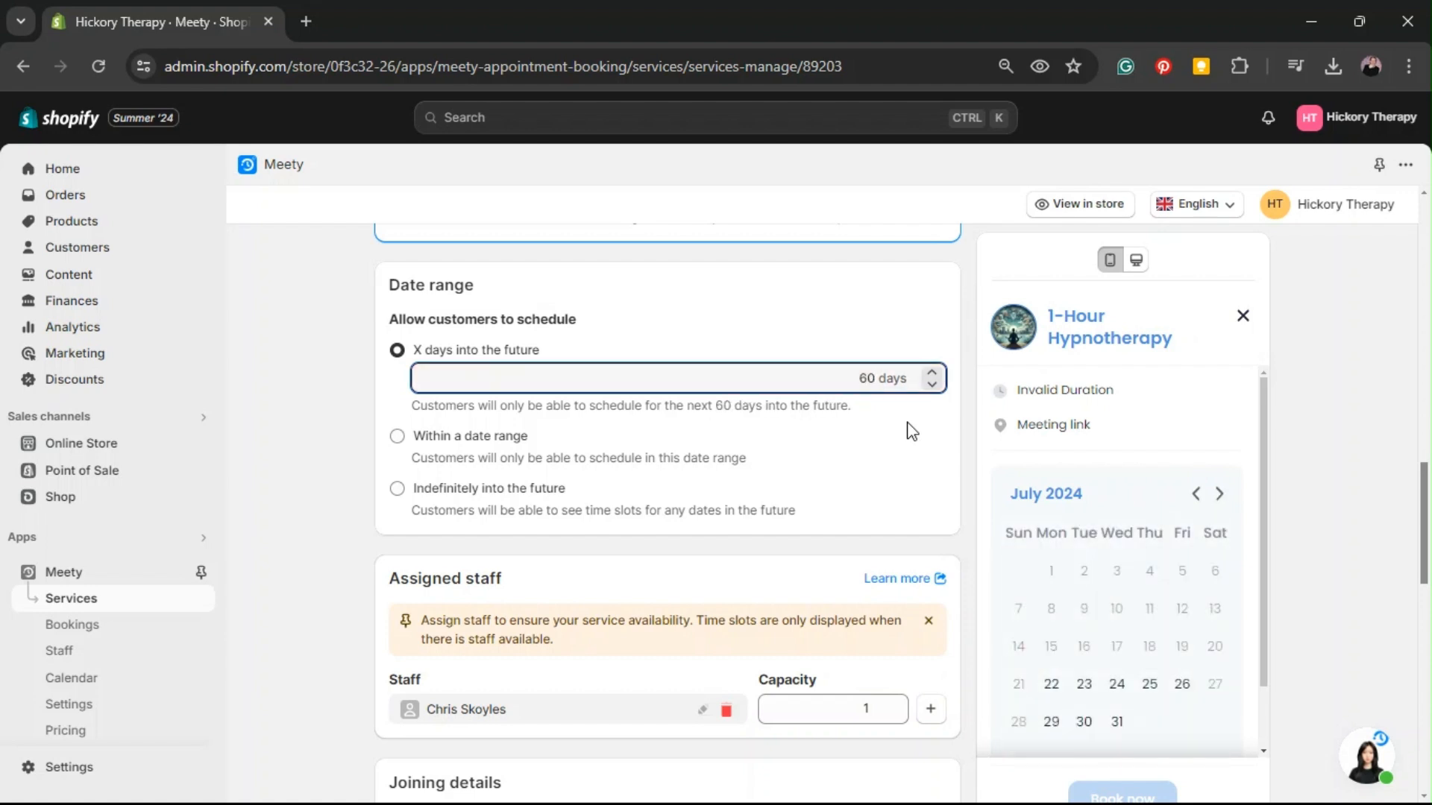
click(910, 431)
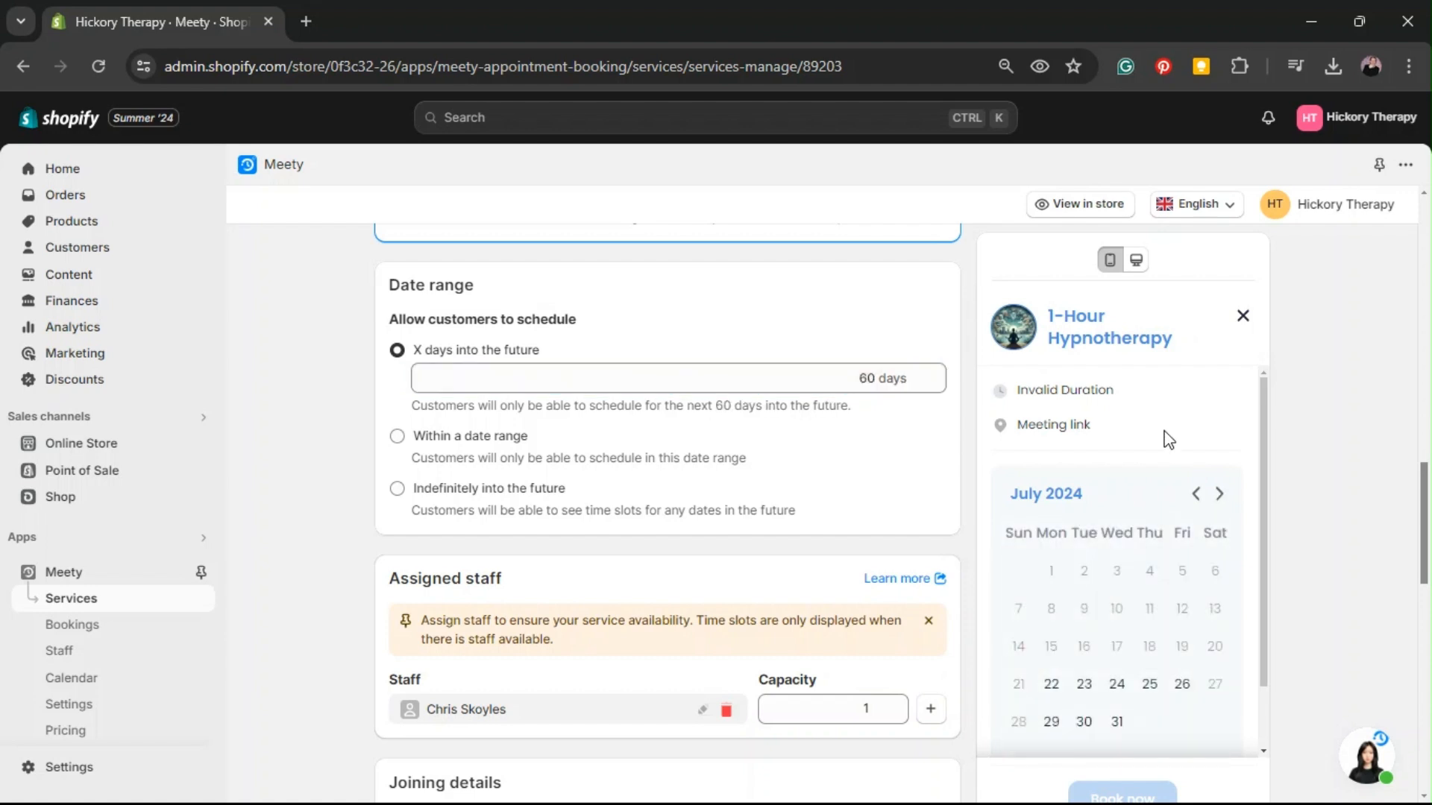
- Set the service's joining location to Meeting link
scroll(1124, 481, down, 1)
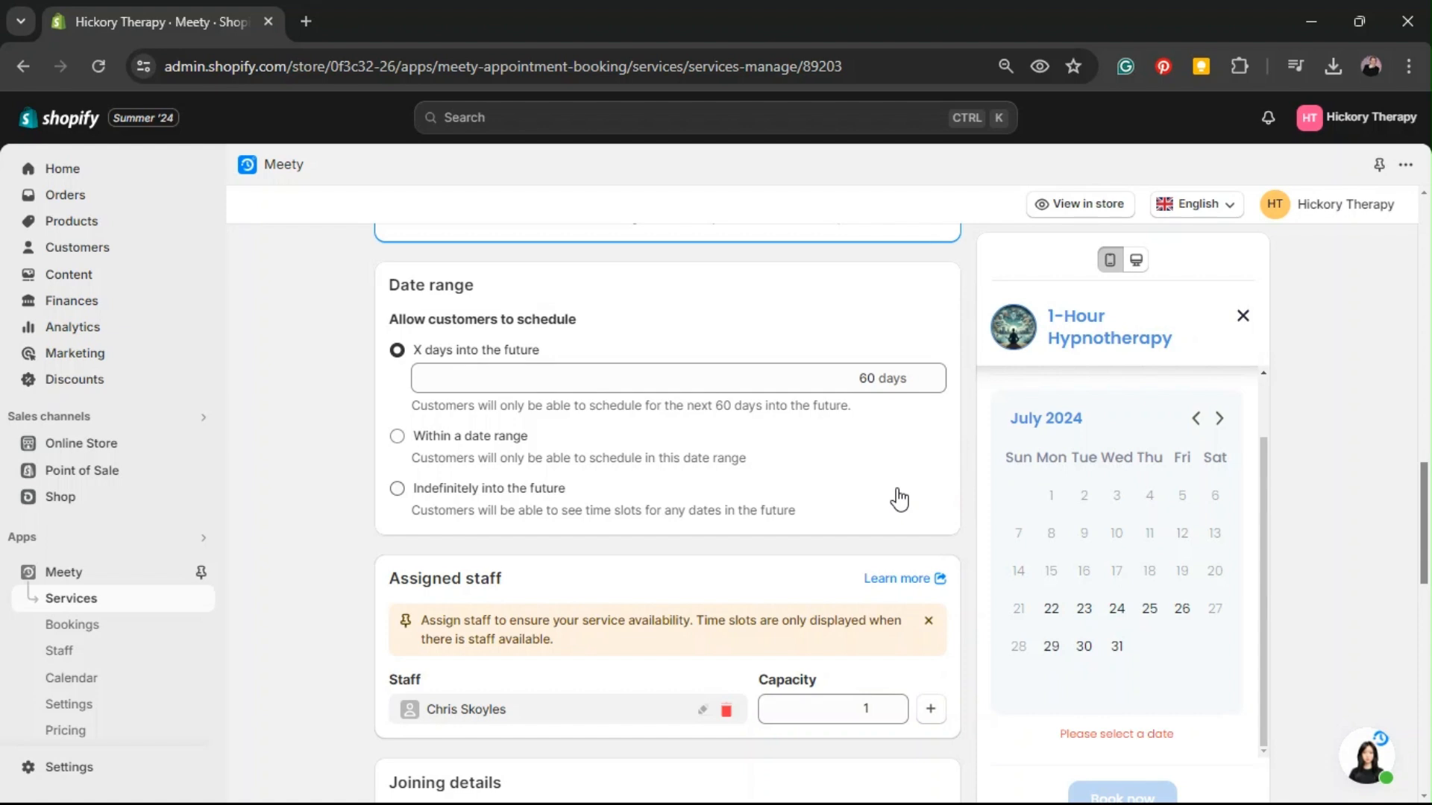
scroll(900, 461, down, 3)
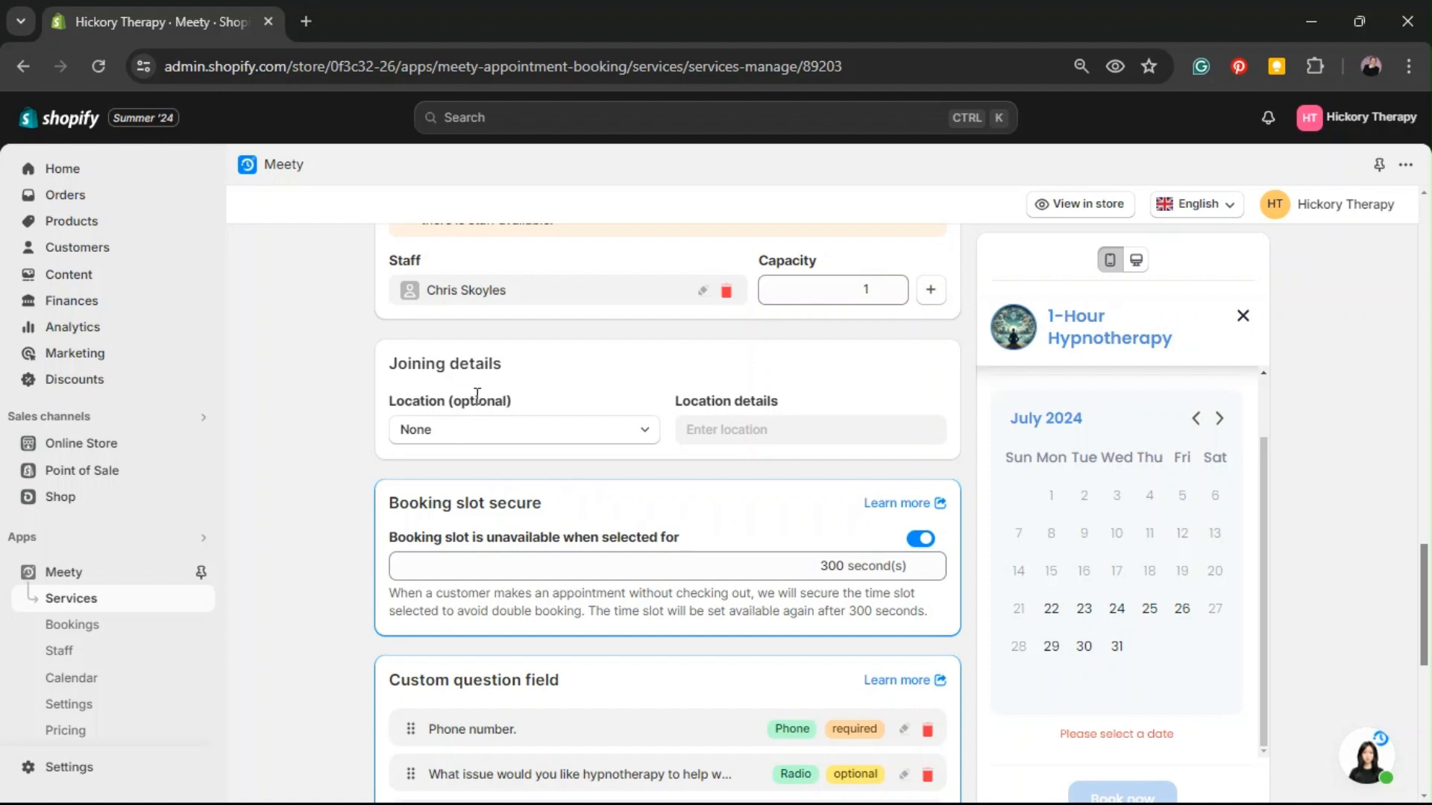
click(630, 428)
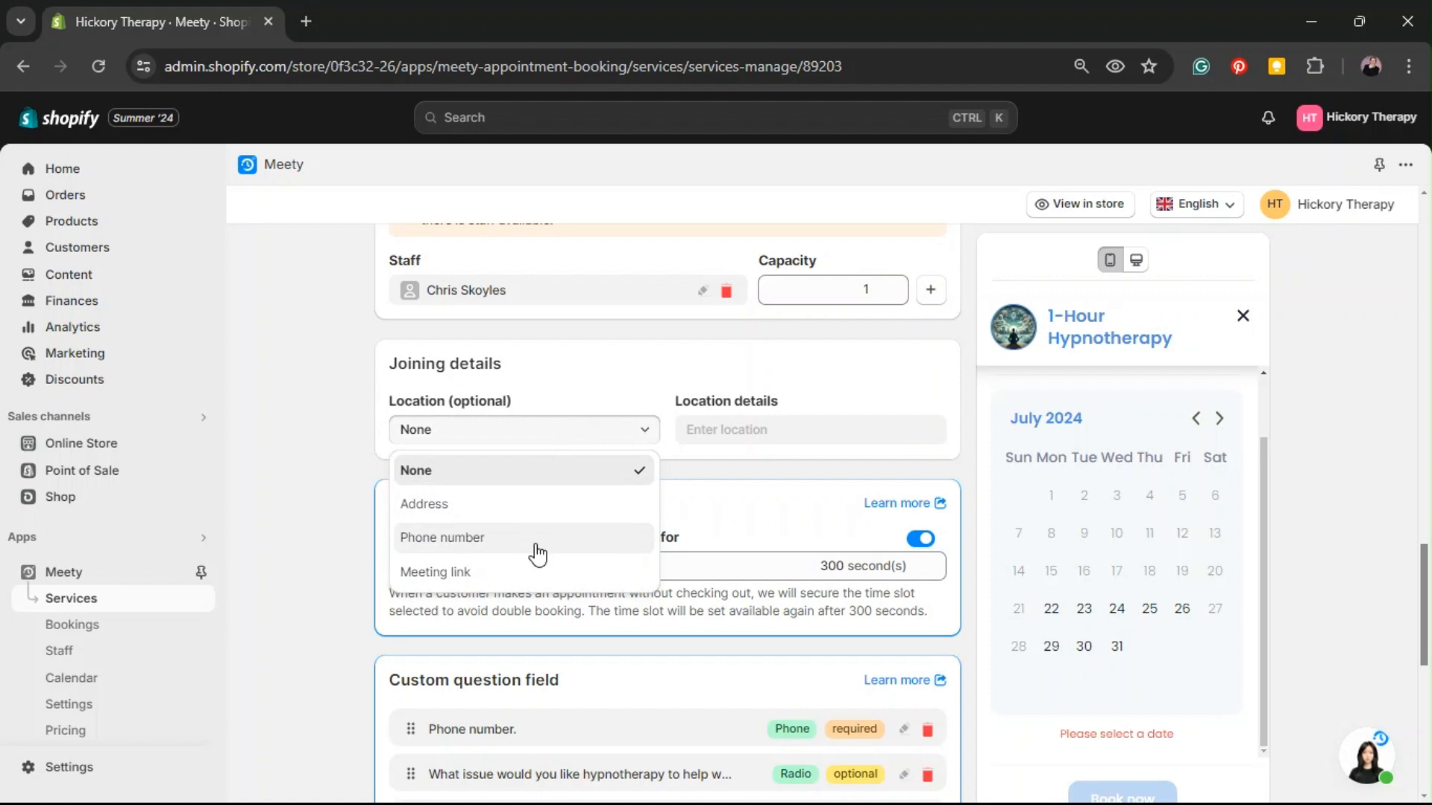
click(548, 580)
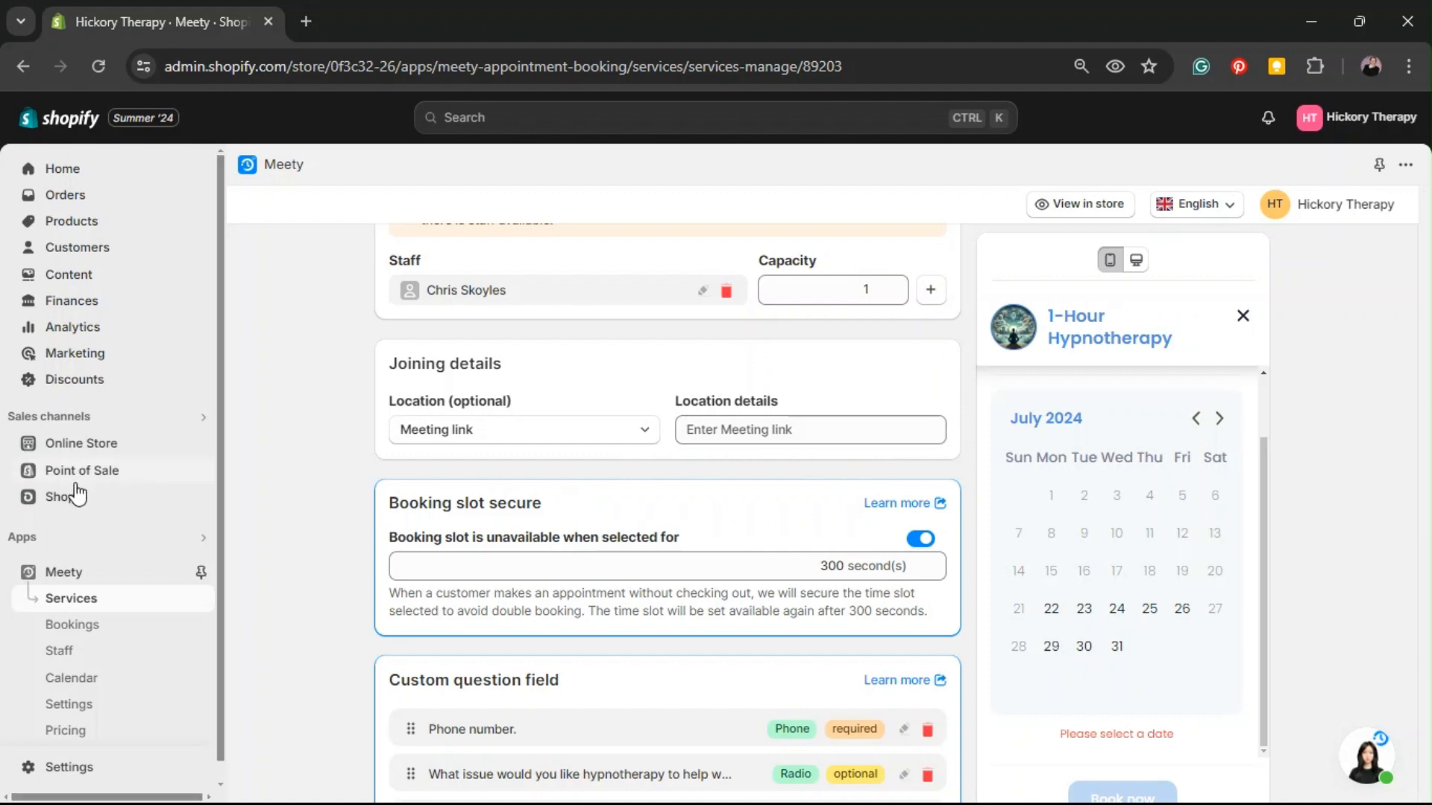
- Try switching off the Booking slot secure hold and turn it back on at 300 seconds
scroll(97, 589, down, 1)
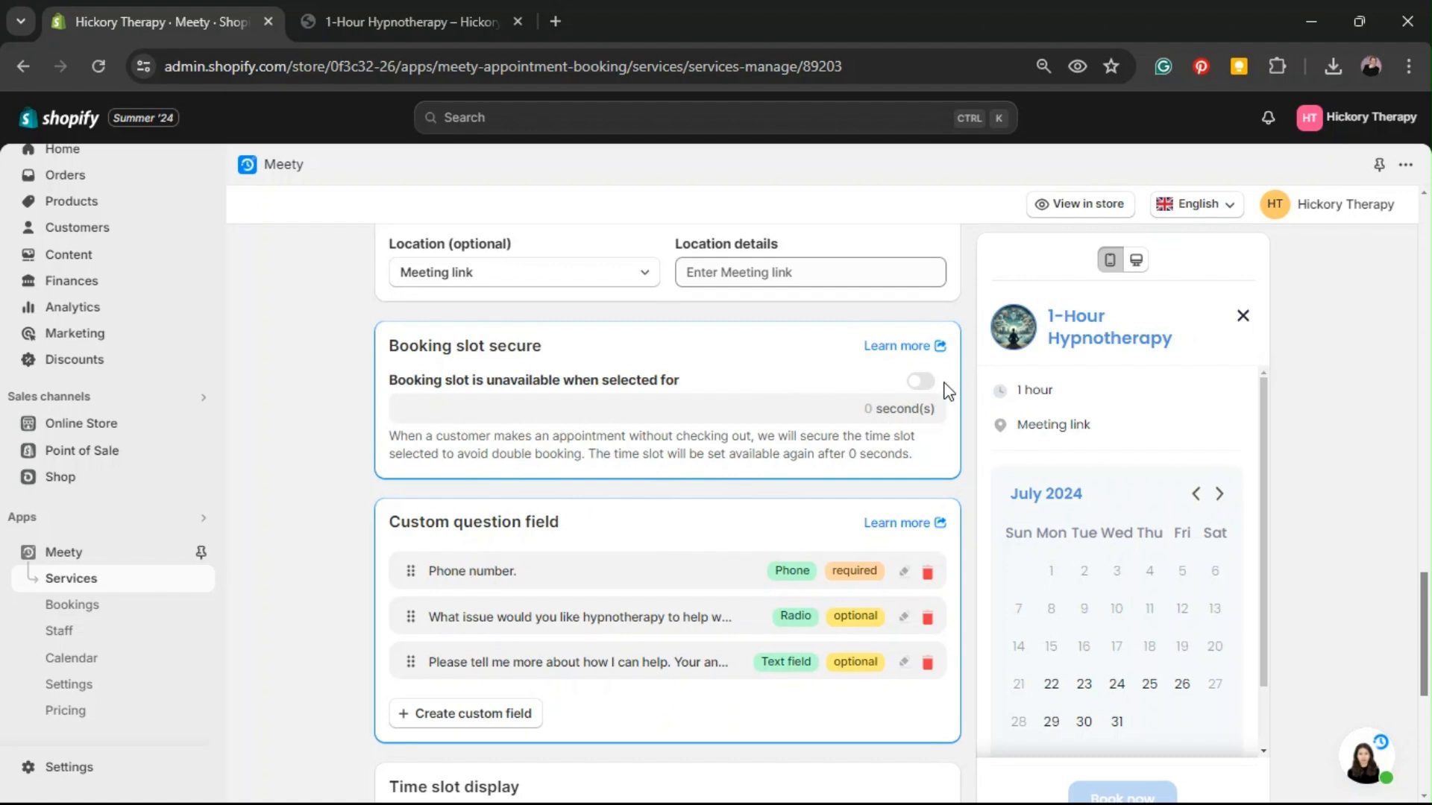
click(923, 382)
click(924, 382)
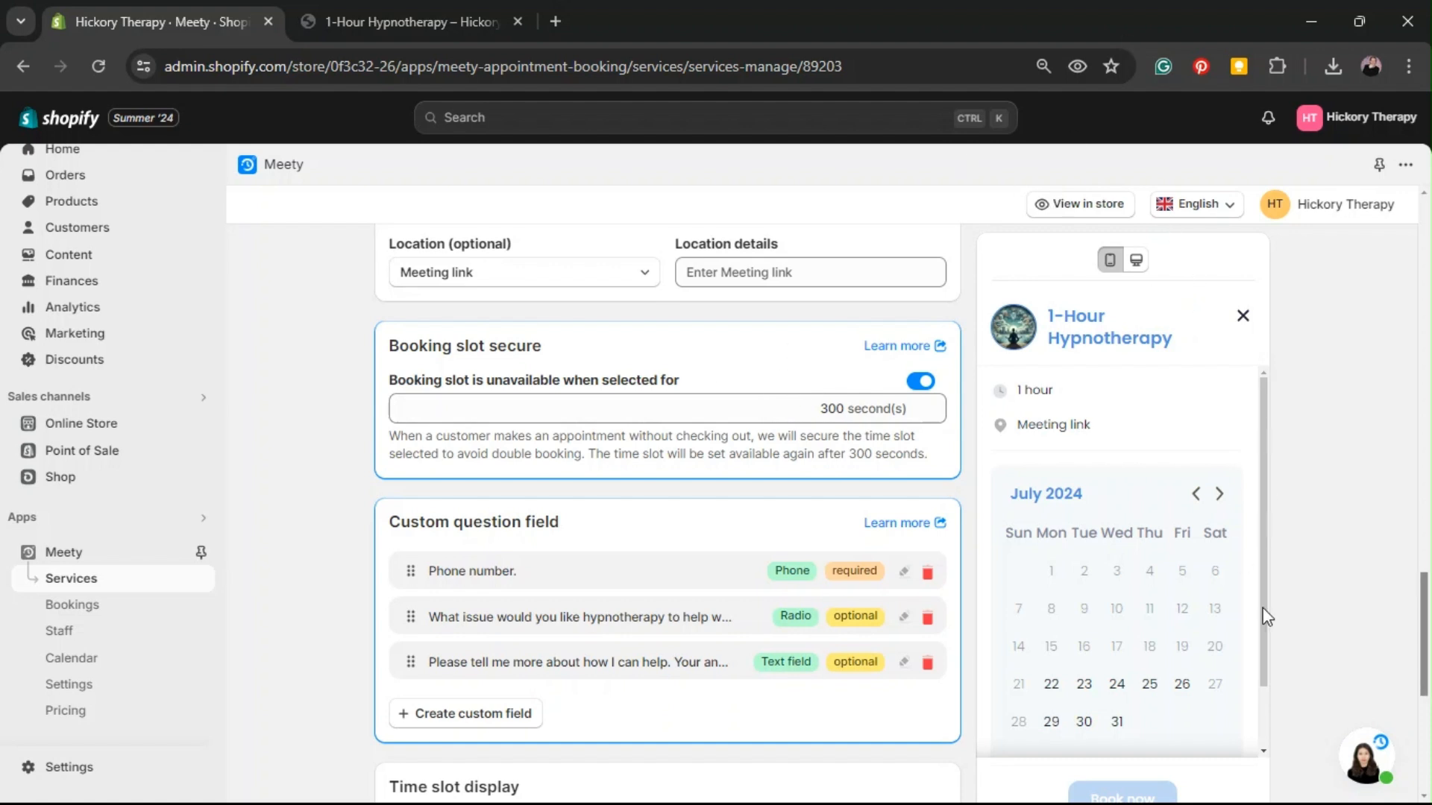
- Examine the service's custom question fields
scroll(1201, 563, down, 1)
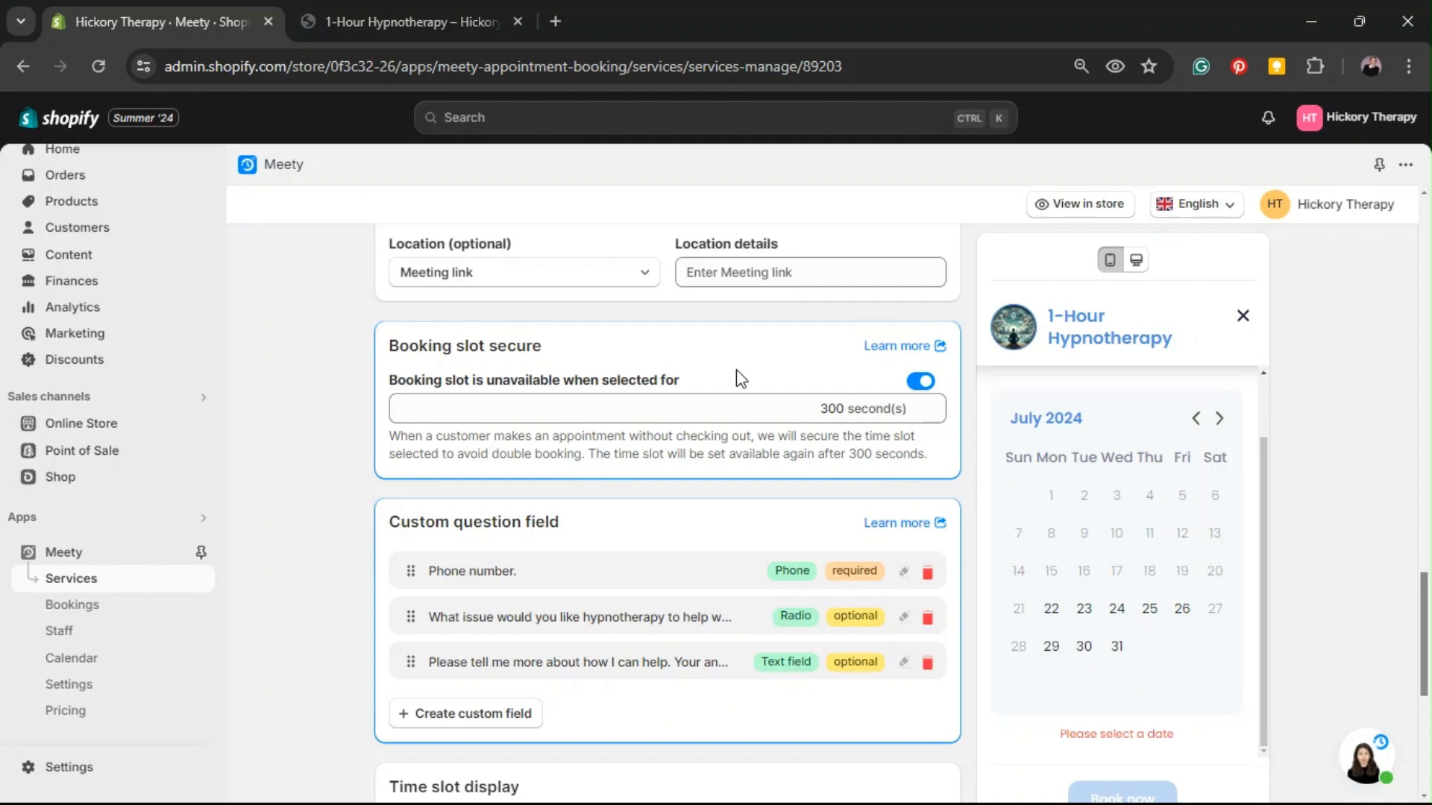
scroll(666, 499, down, 1)
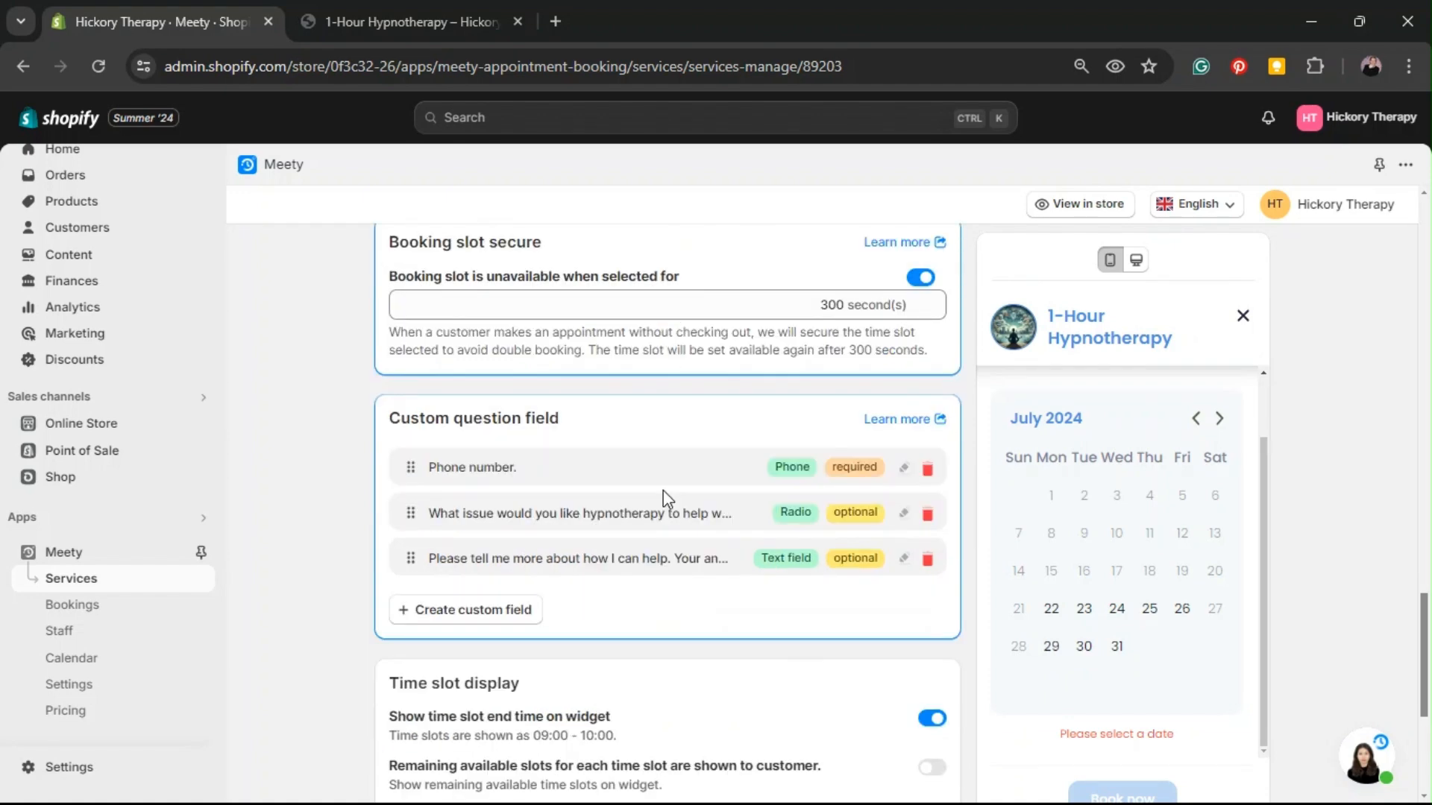
drag(578, 424, 390, 434)
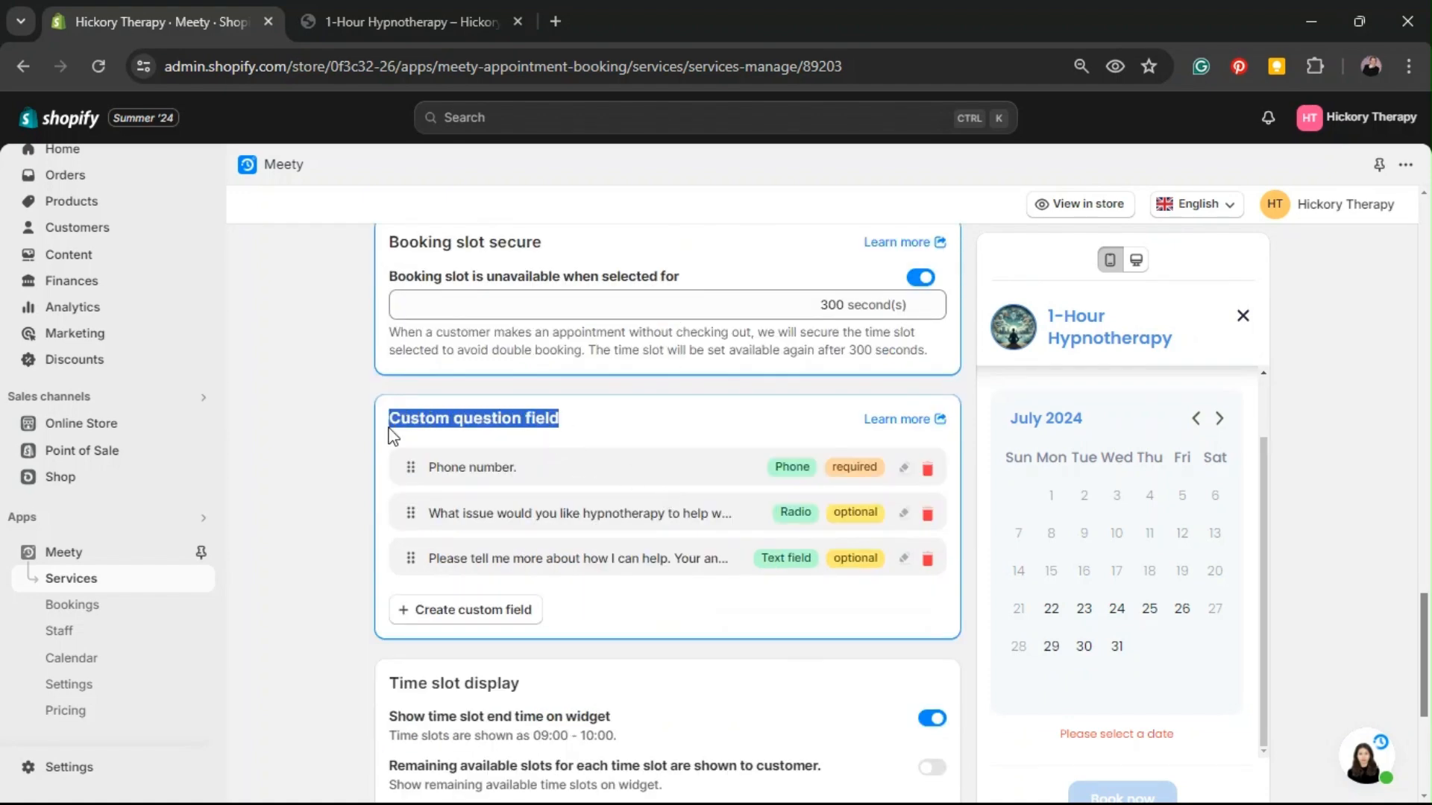
click(530, 420)
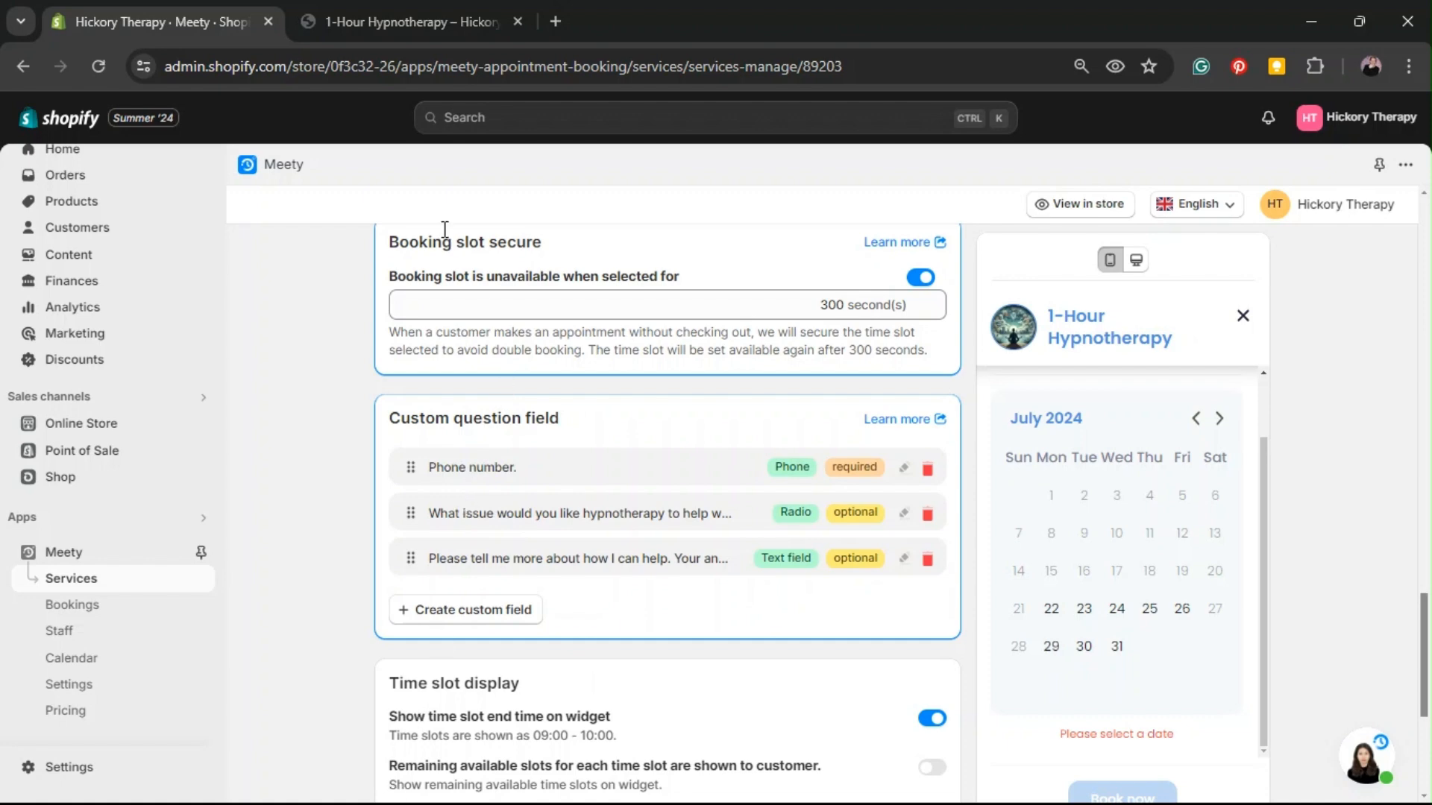
- In the storefront booking widget, continue with the July 26 12:00–13:00 slot and choose General Anxiety as the issue in the confirmation form
click(364, 28)
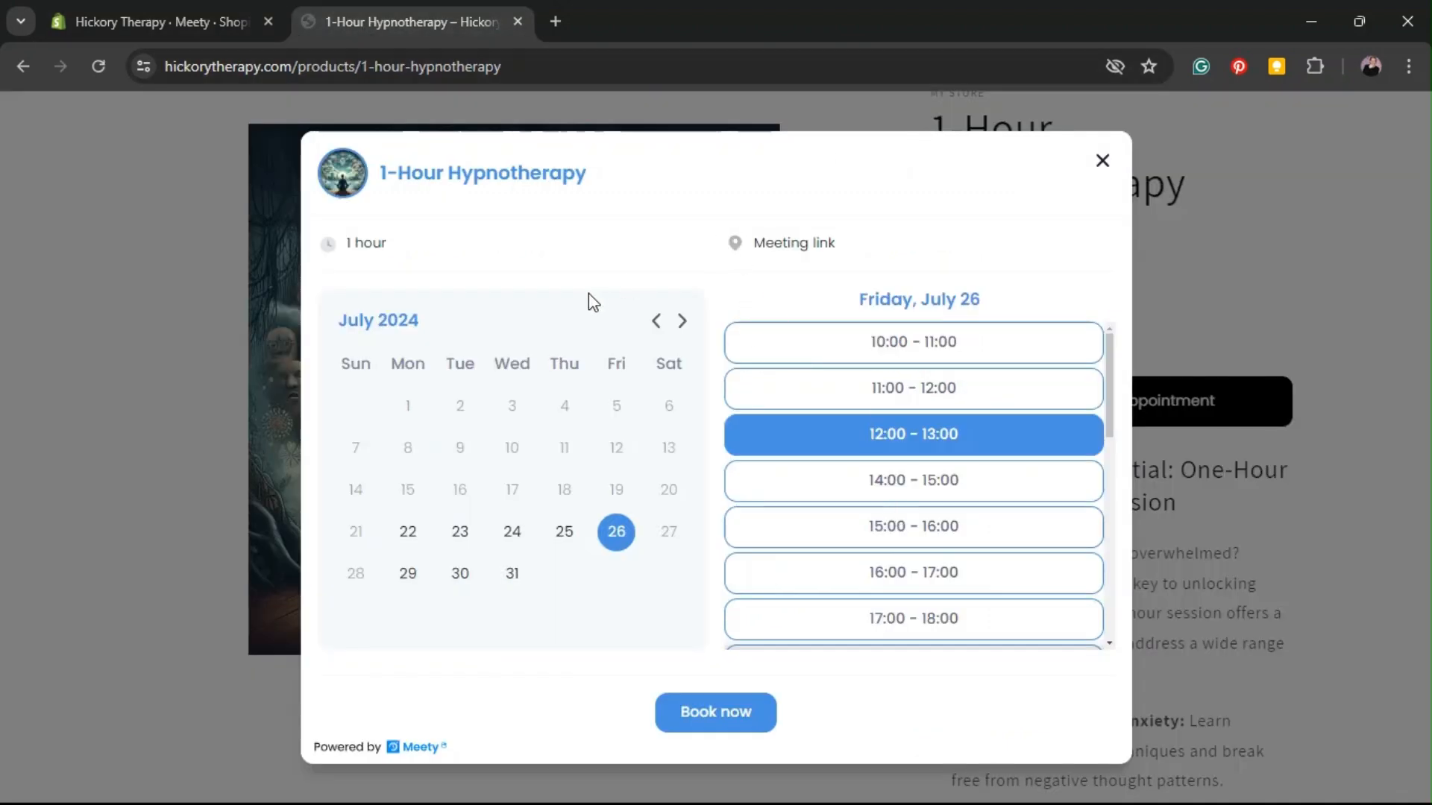
click(719, 729)
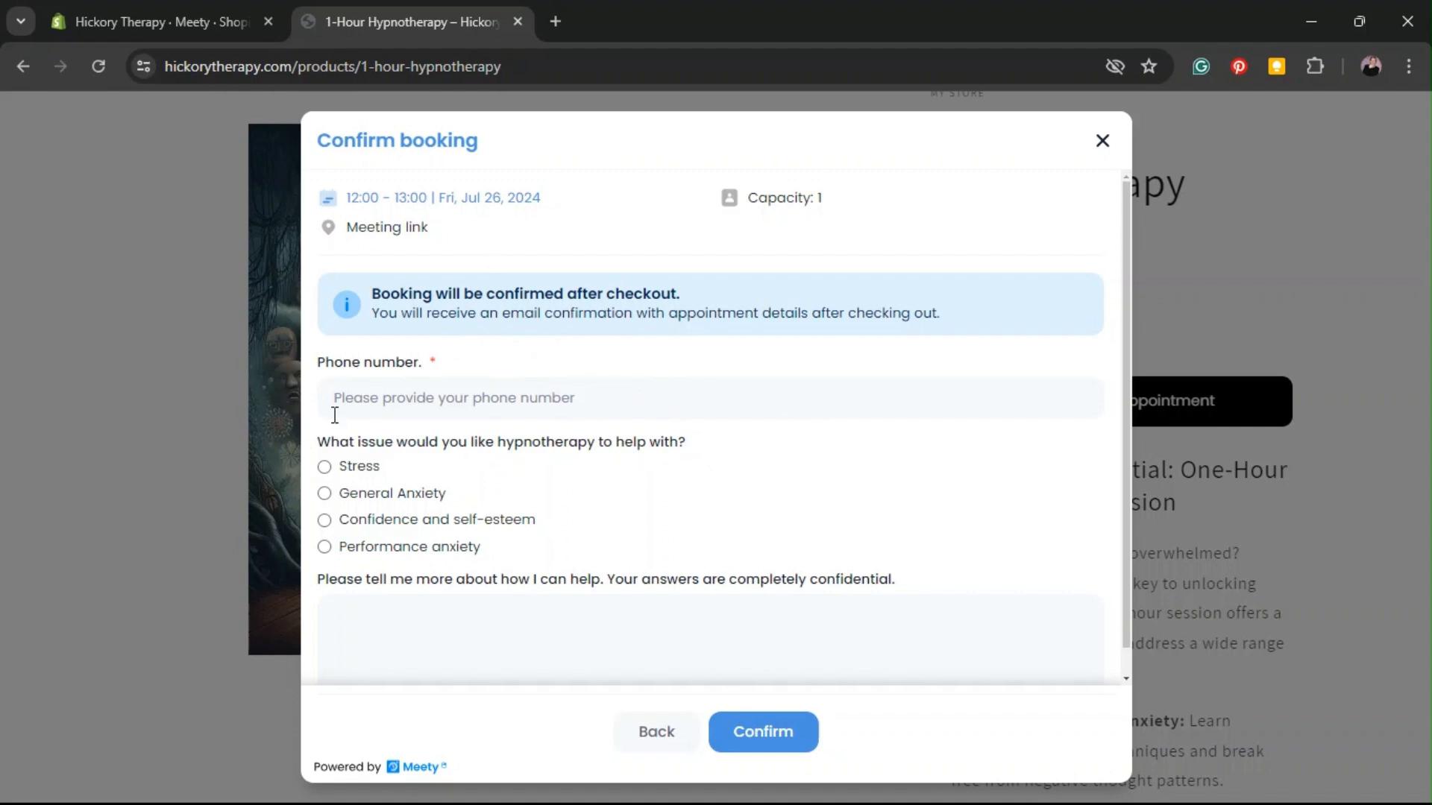
click(326, 495)
scroll(599, 581, down, 1)
click(560, 611)
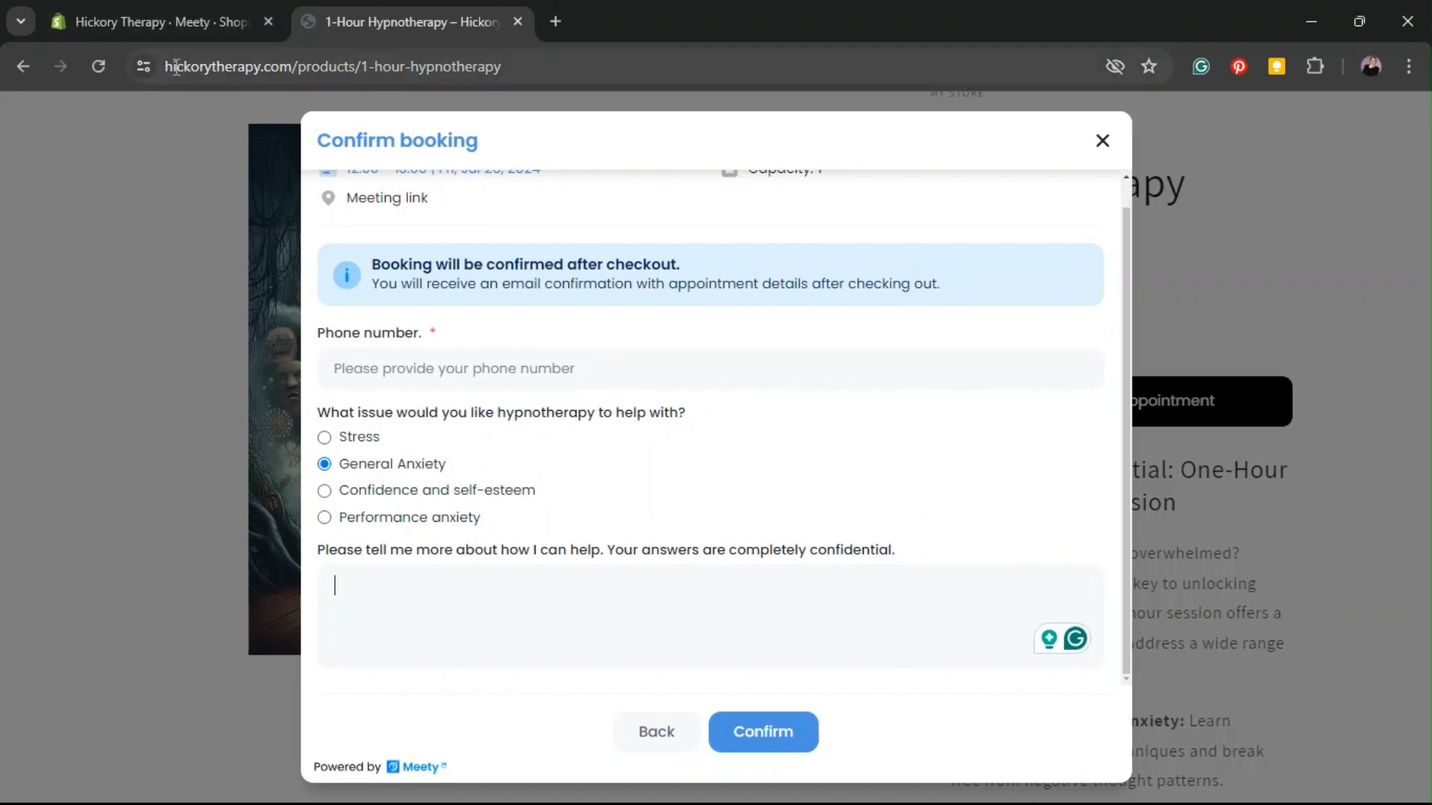
- Return to the Meety service settings and review the time slot display and service calendar color sections
click(151, 30)
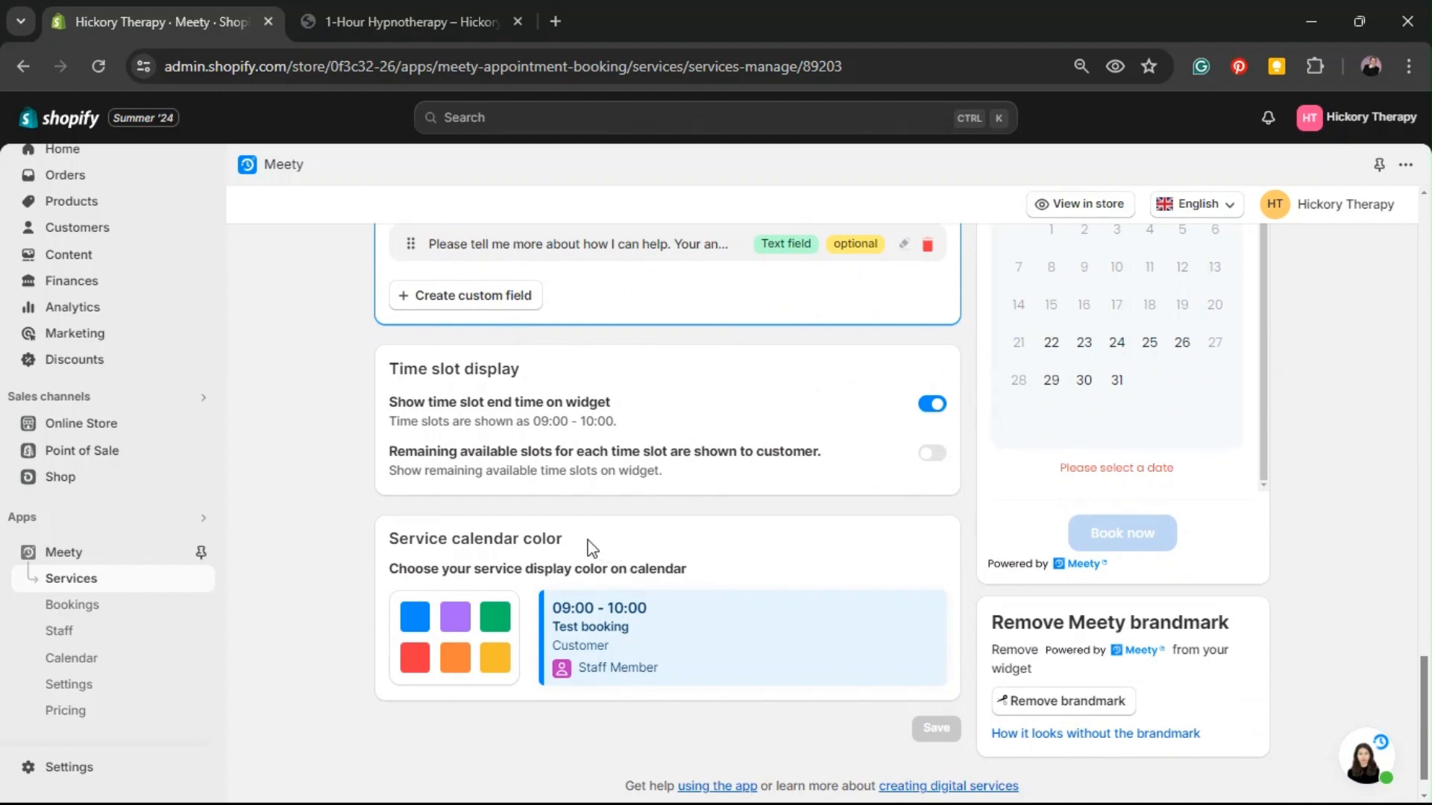
drag(591, 542, 369, 543)
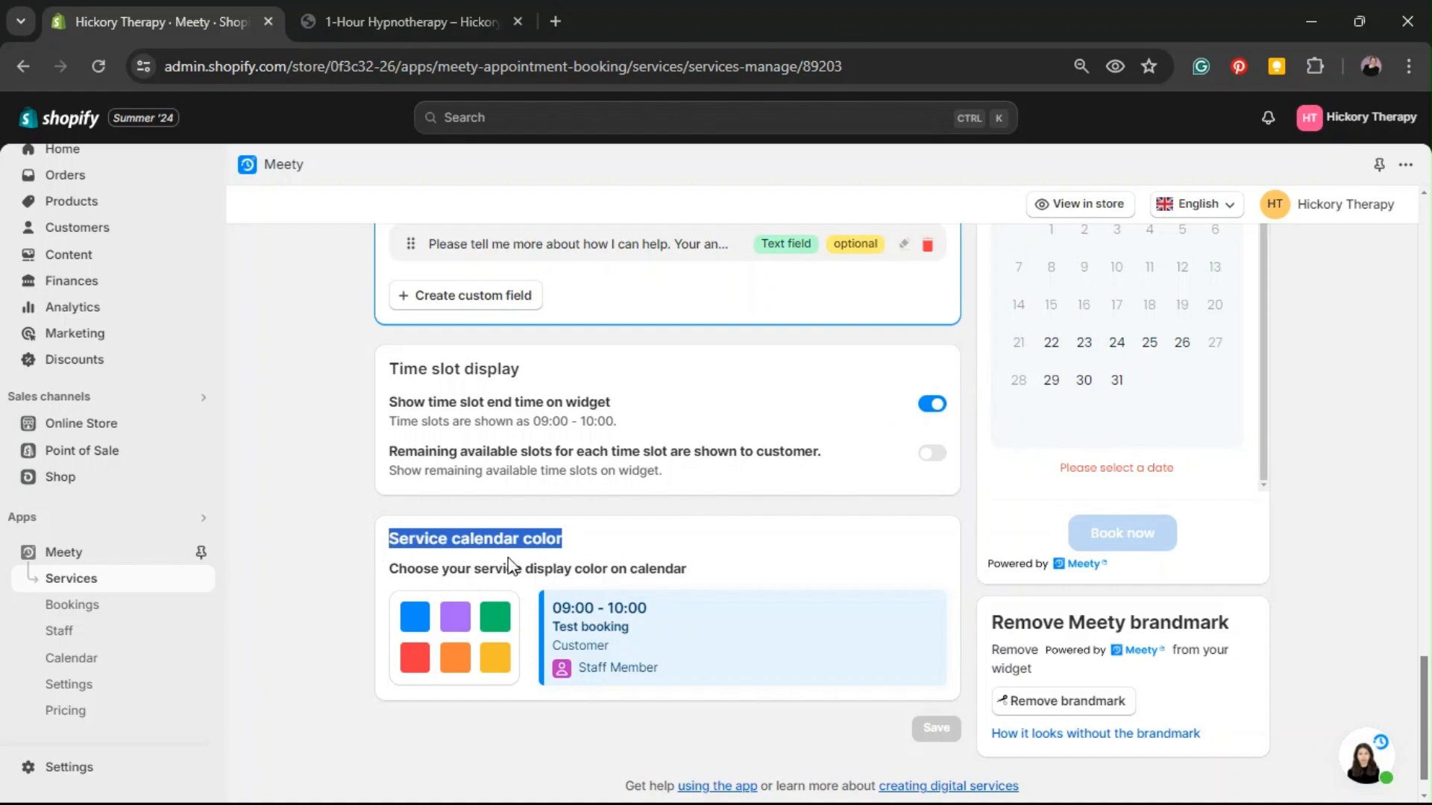
click(744, 566)
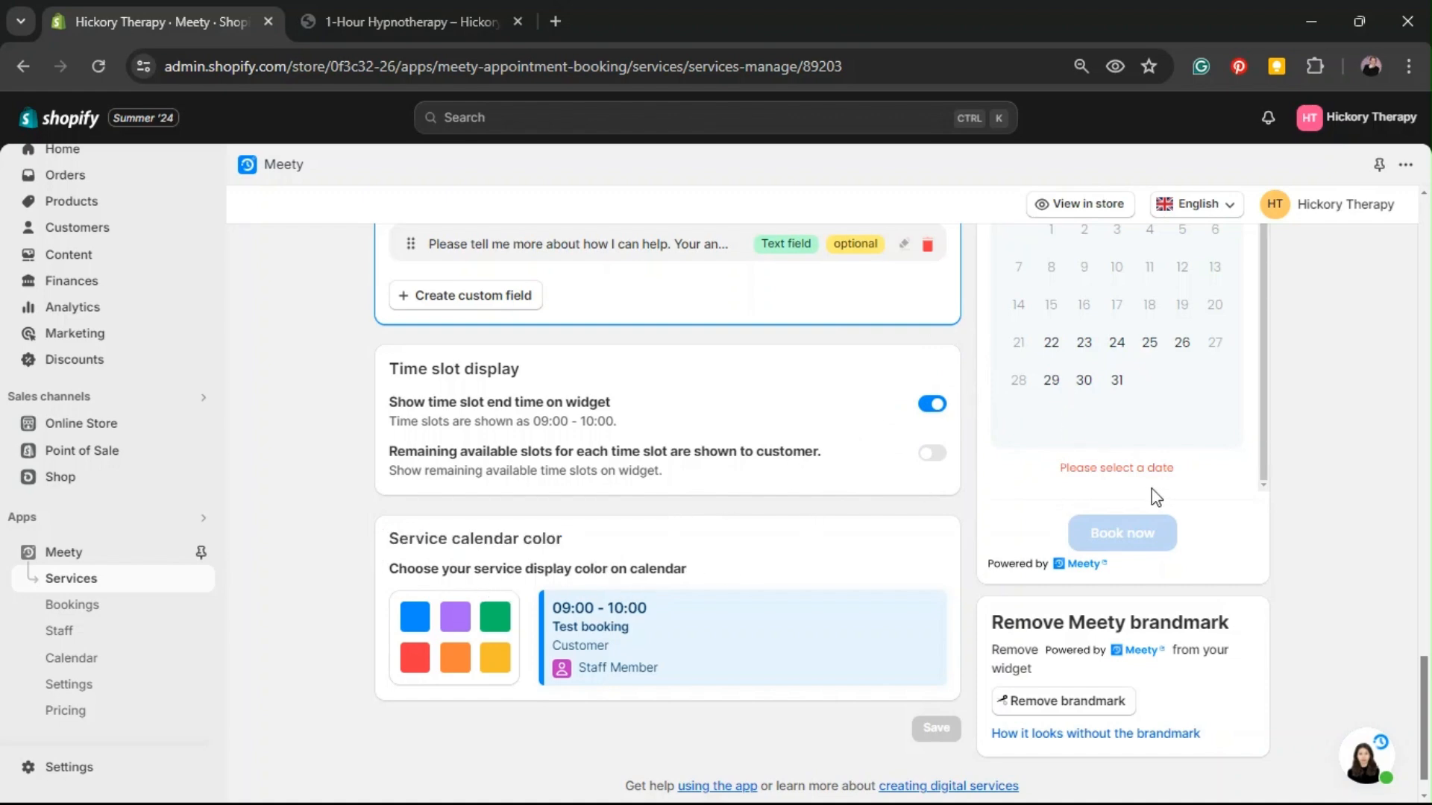
scroll(1155, 497, up, 5)
scroll(1043, 417, down, 5)
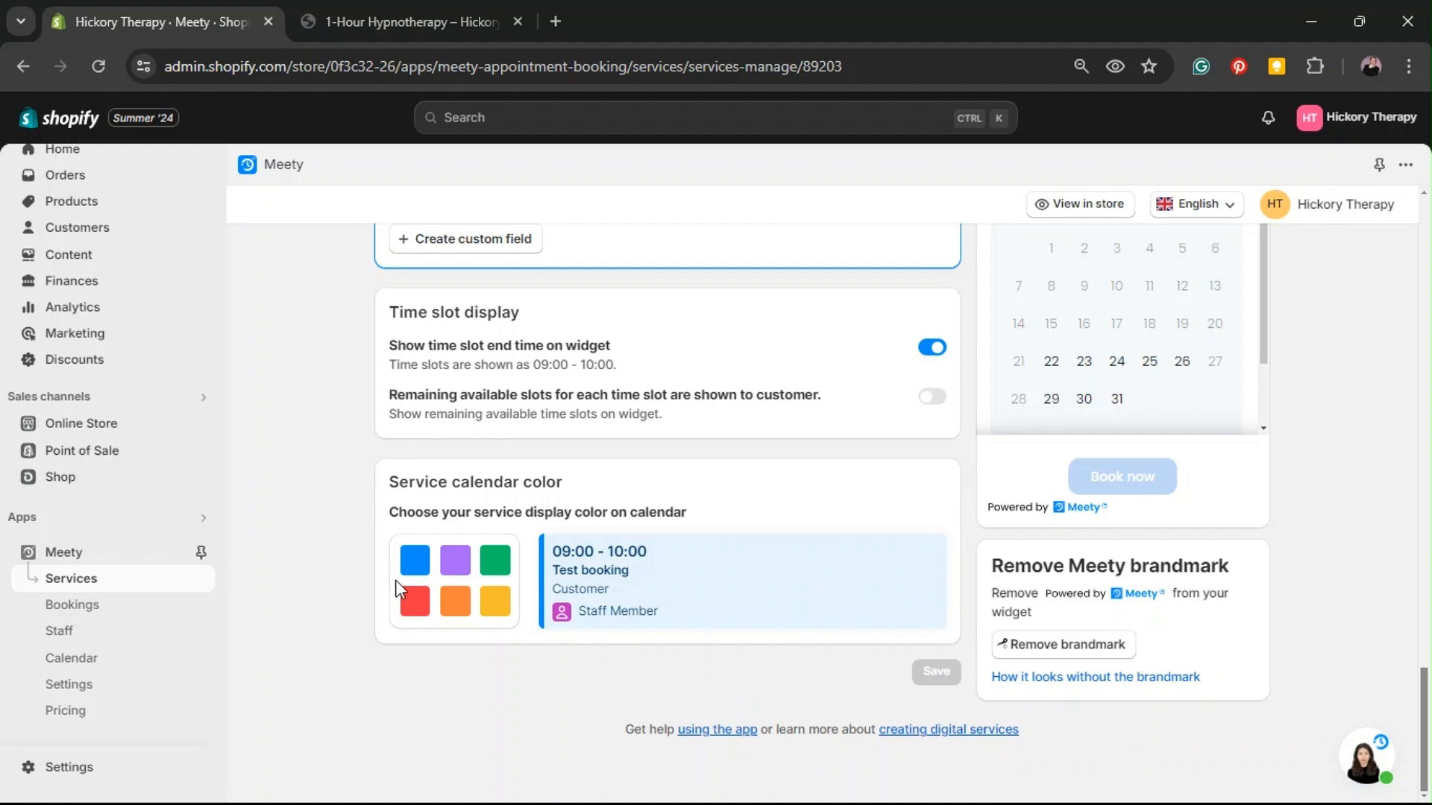
- Try red, yellow and green as the service calendar color and set it back to blue
click(415, 605)
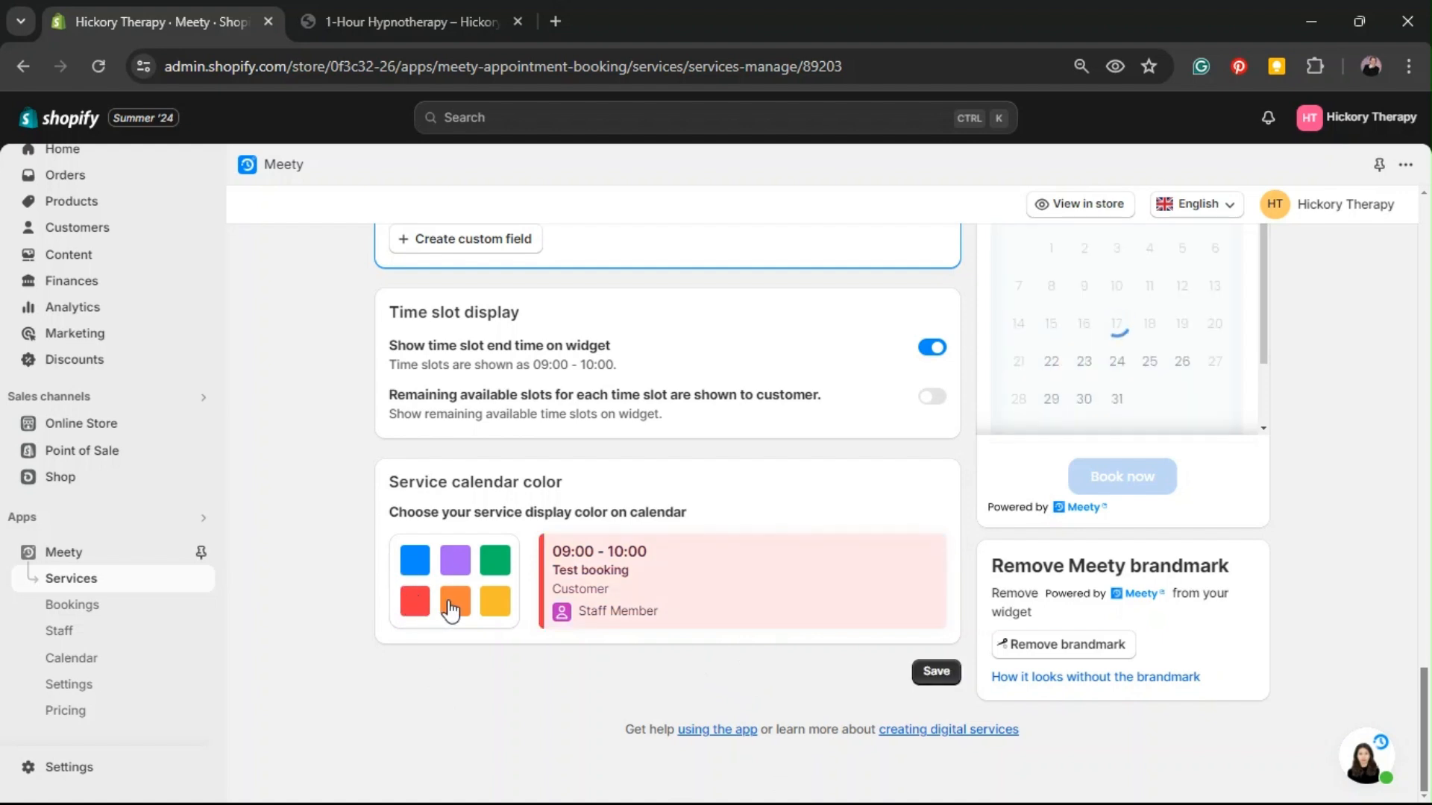
click(495, 601)
click(495, 560)
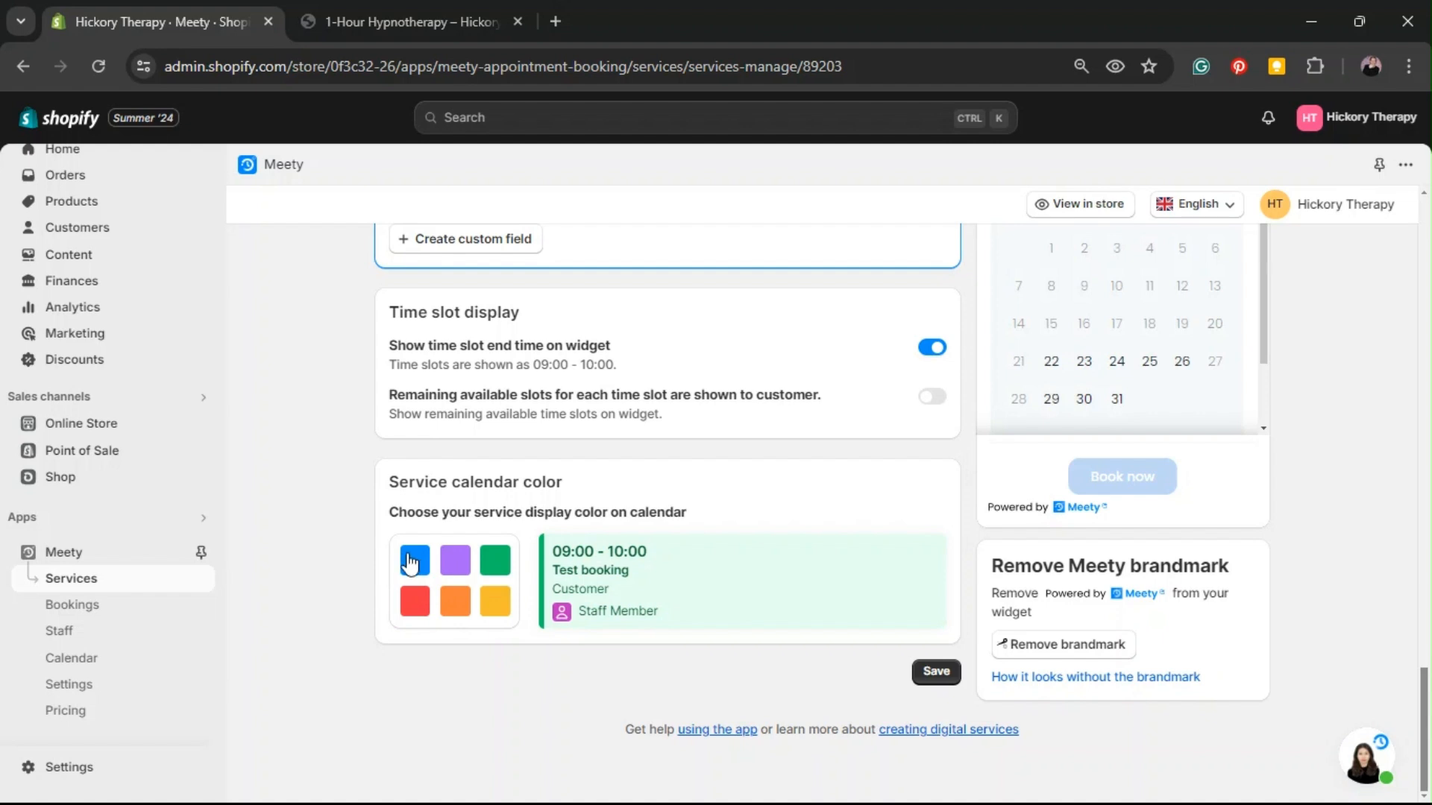
click(413, 563)
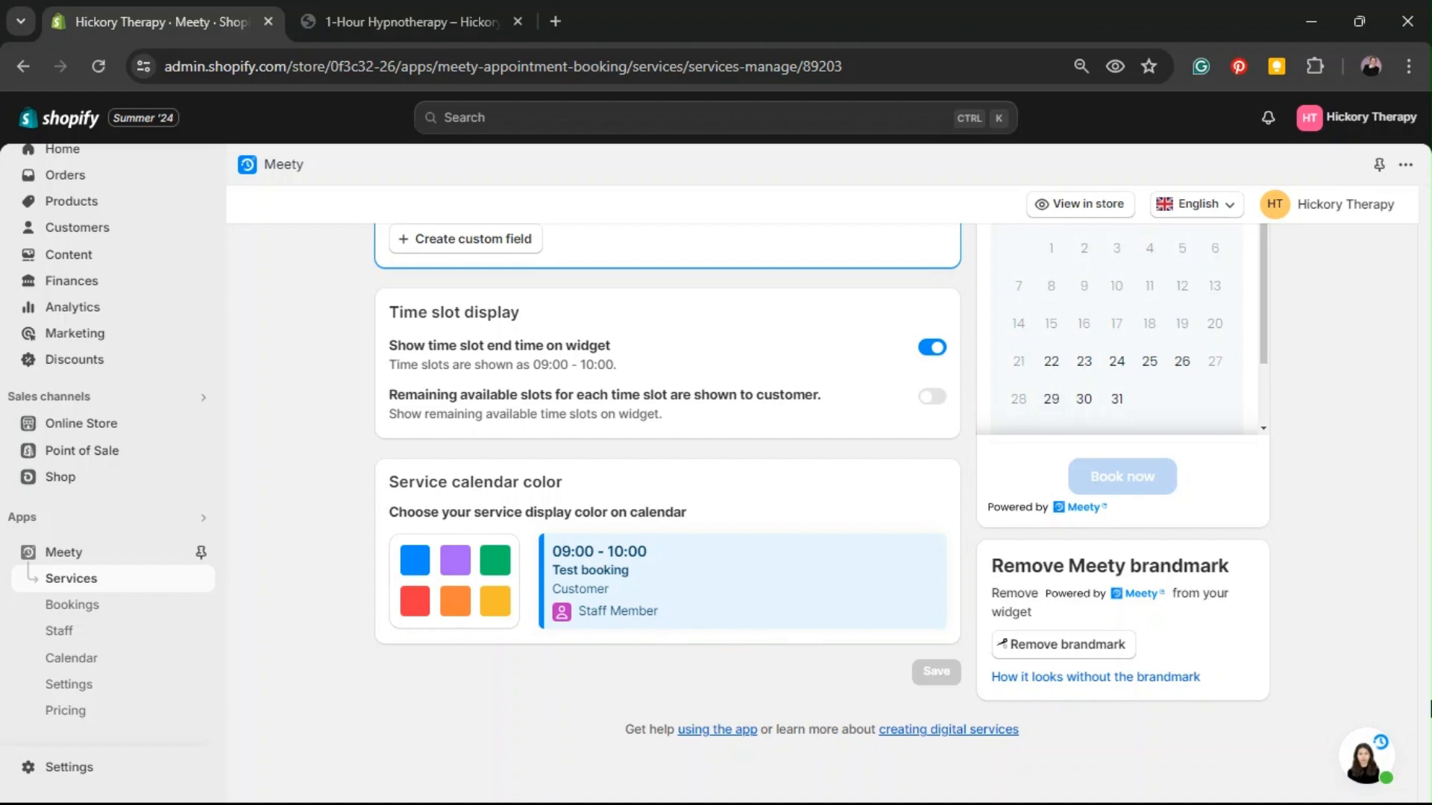
- Open Meety's general settings and examine the time format, timezone and weekly business hours
mouse_move(1428, 709)
mouse_down()
mouse_move(1417, 239)
mouse_move(1426, 727)
mouse_up()
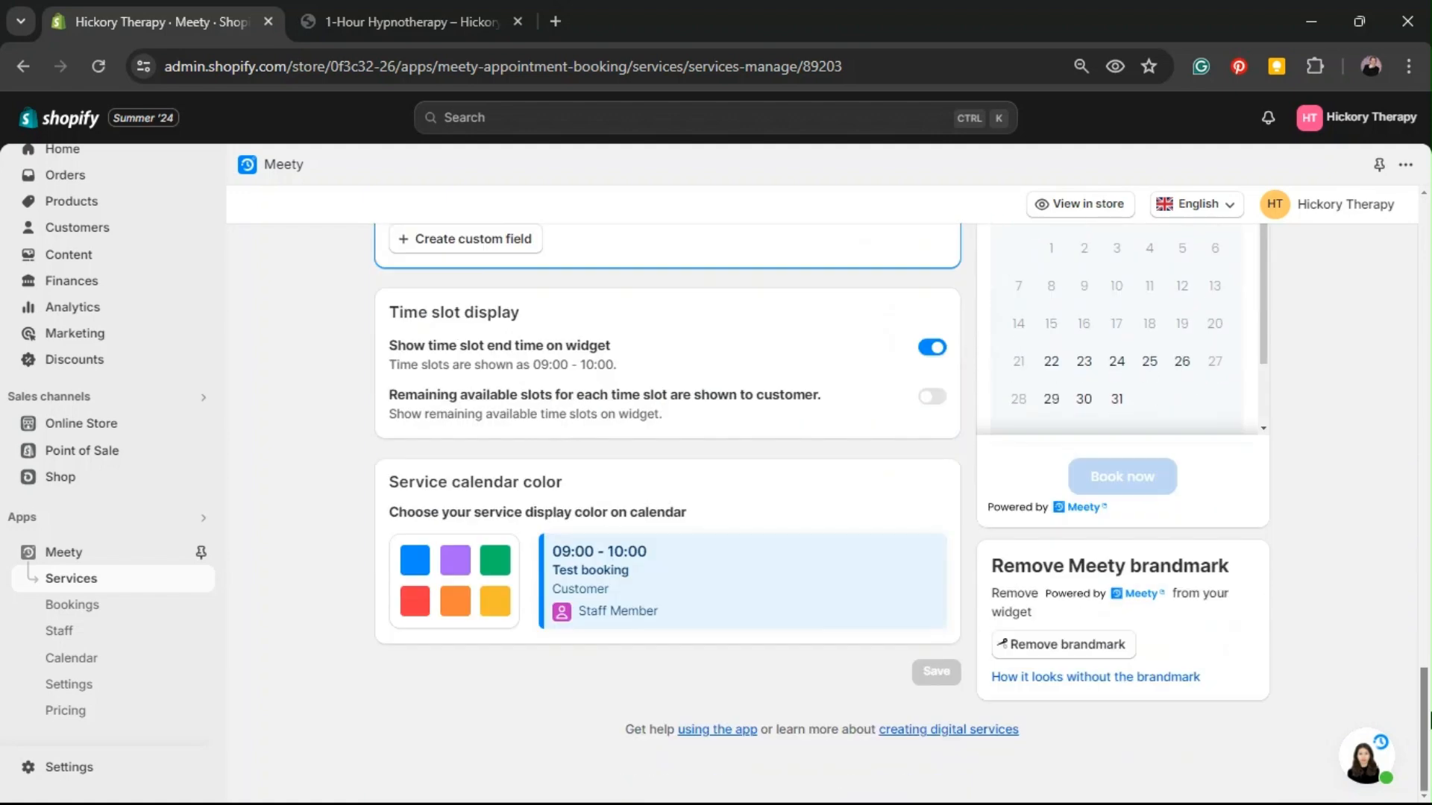
click(149, 696)
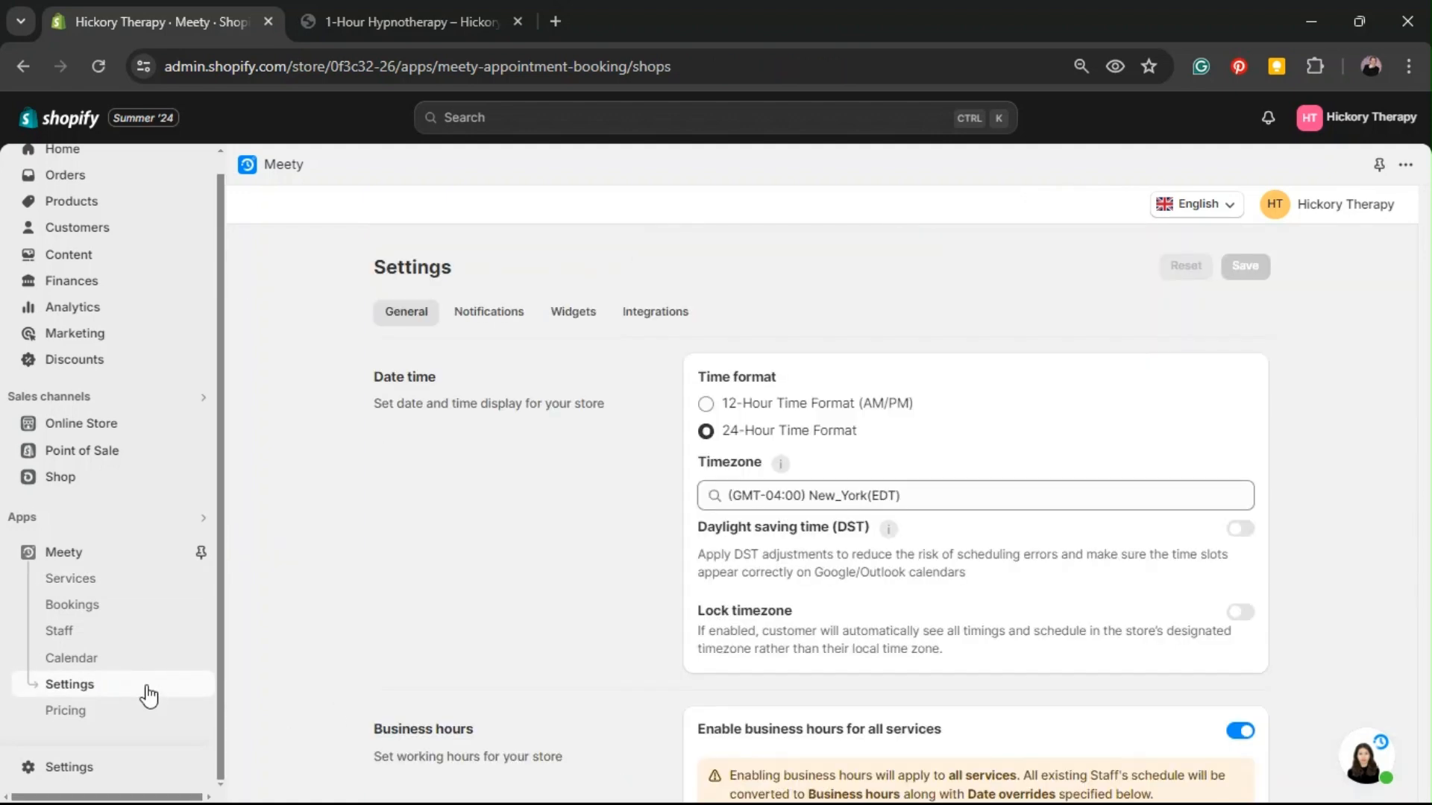
scroll(393, 579, down, 2)
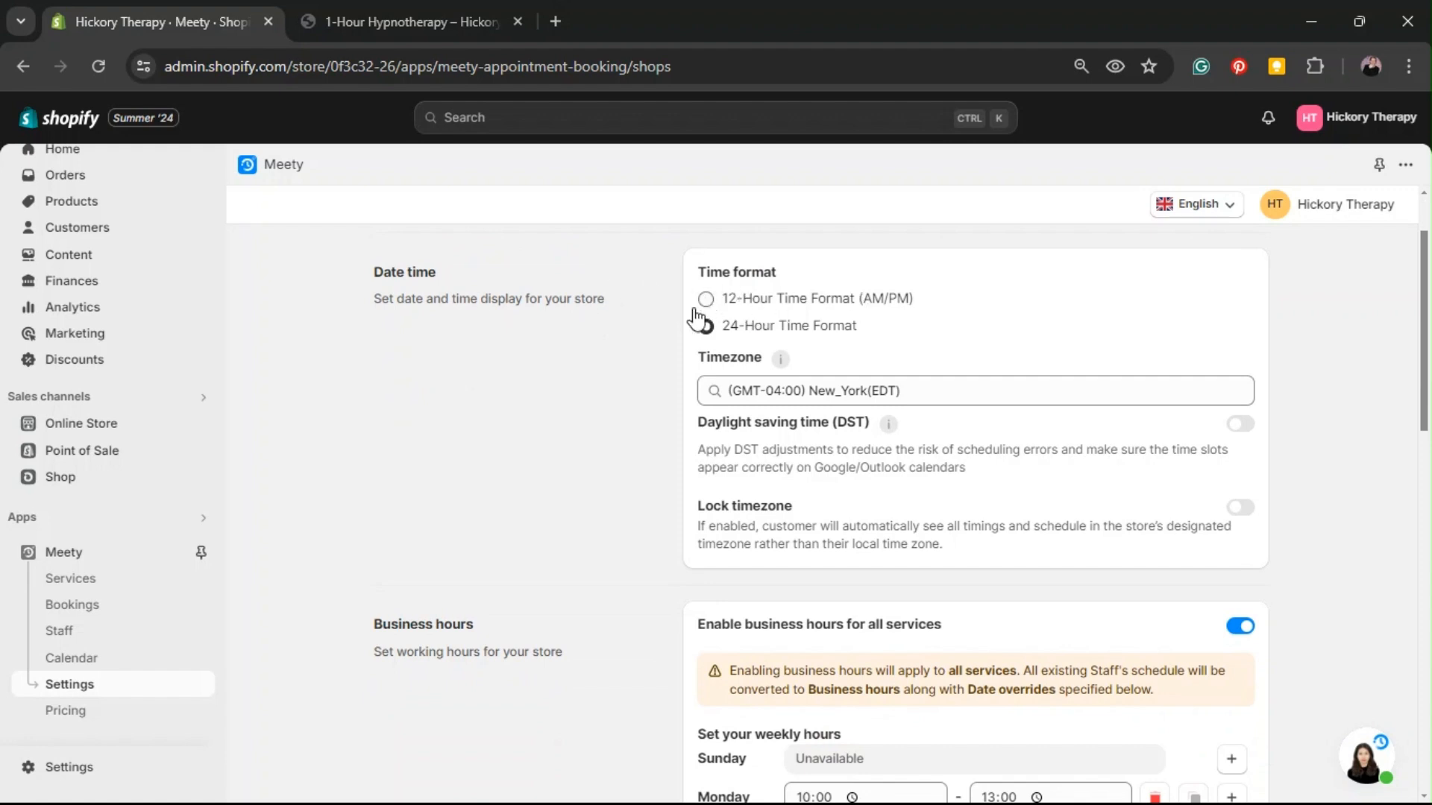
scroll(1023, 405, down, 4)
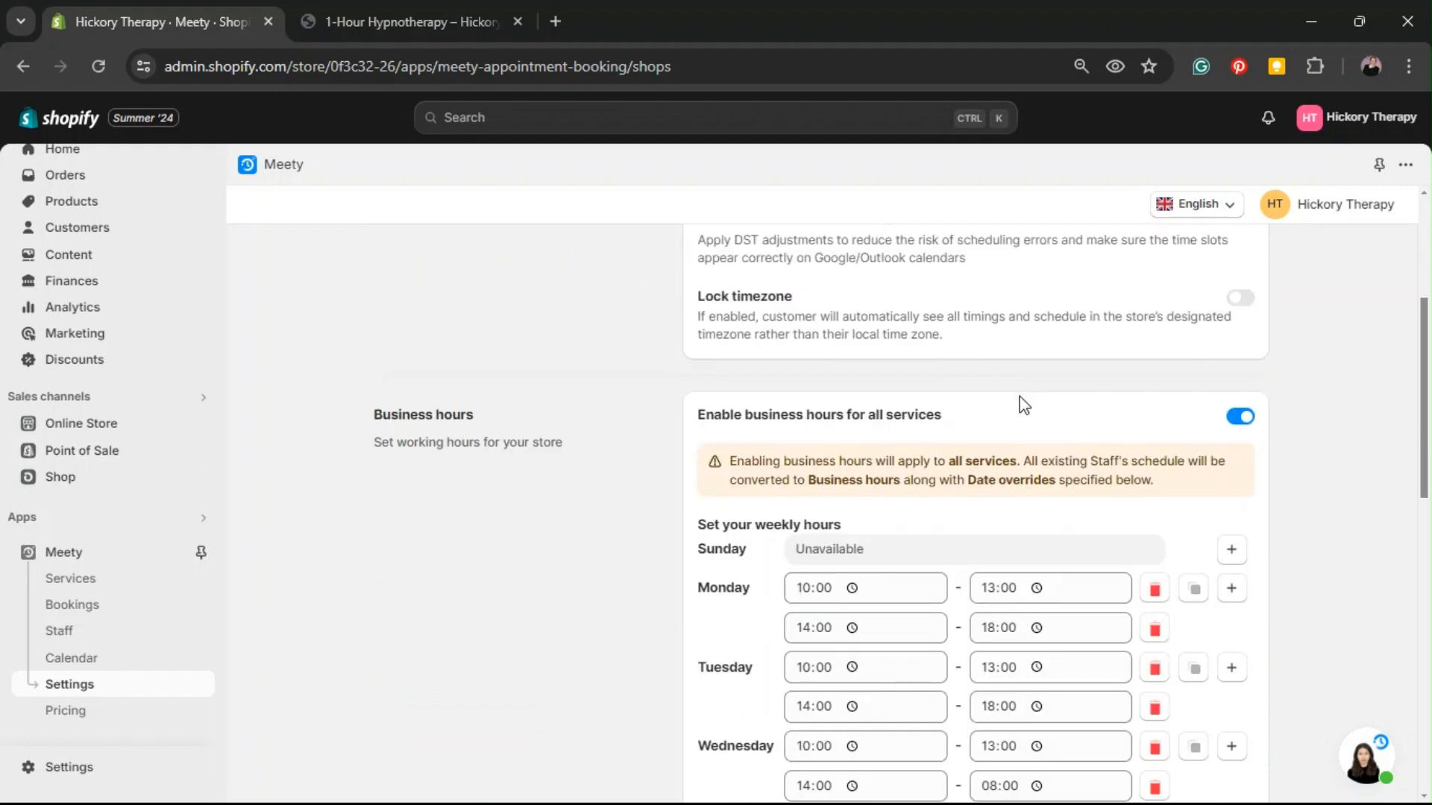
scroll(1024, 405, down, 2)
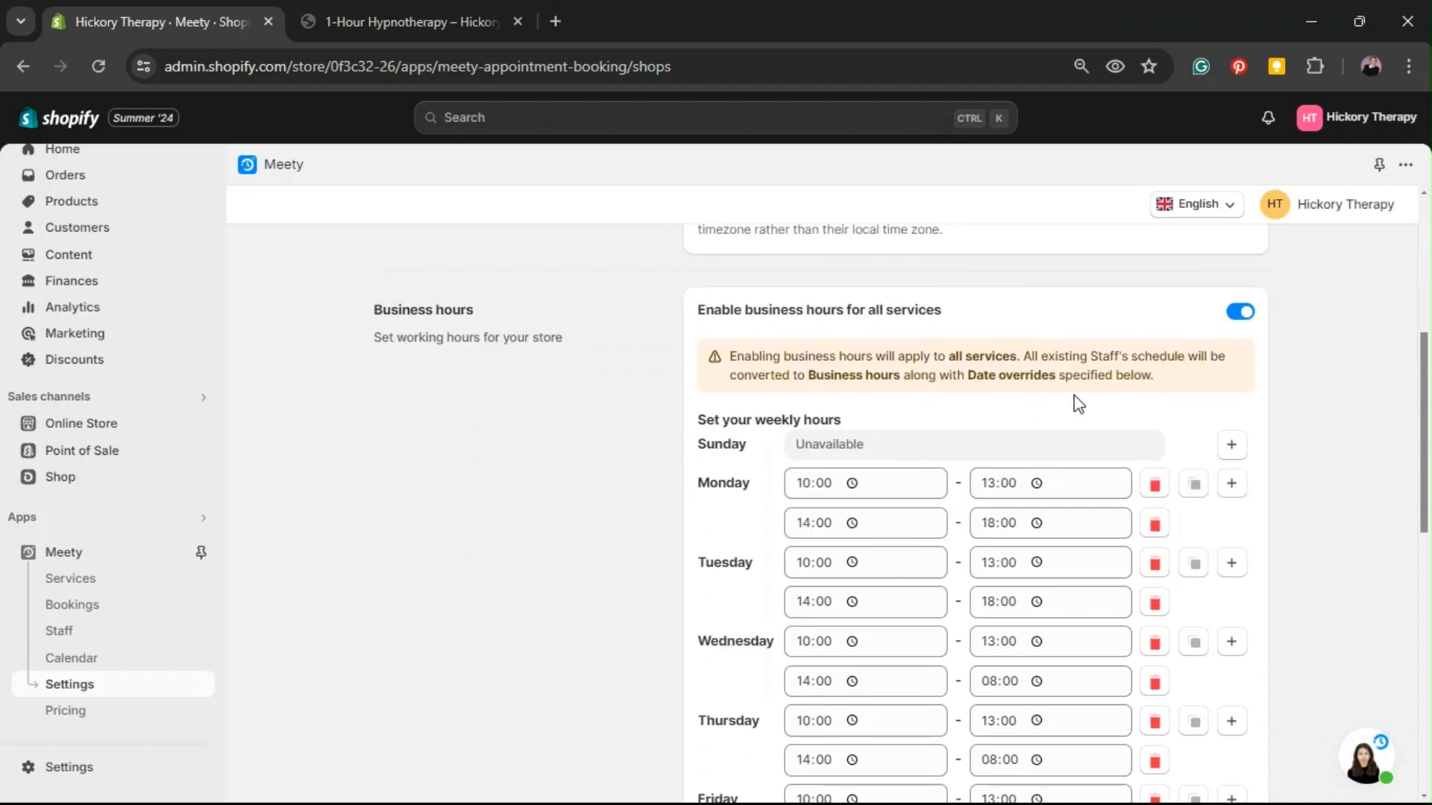
scroll(1074, 402, down, 2)
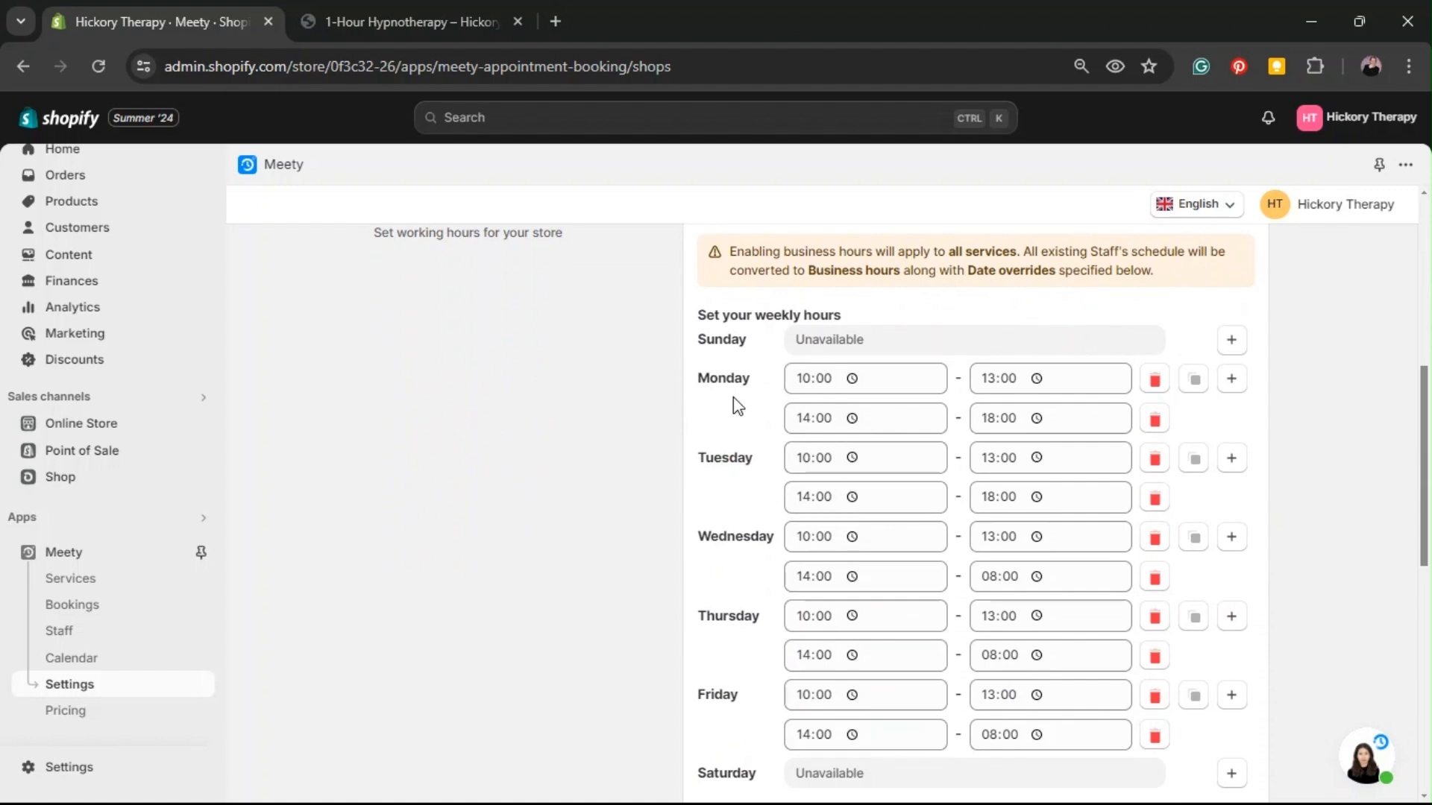
- Inspect the start and end times of Monday's two business hour intervals
click(809, 379)
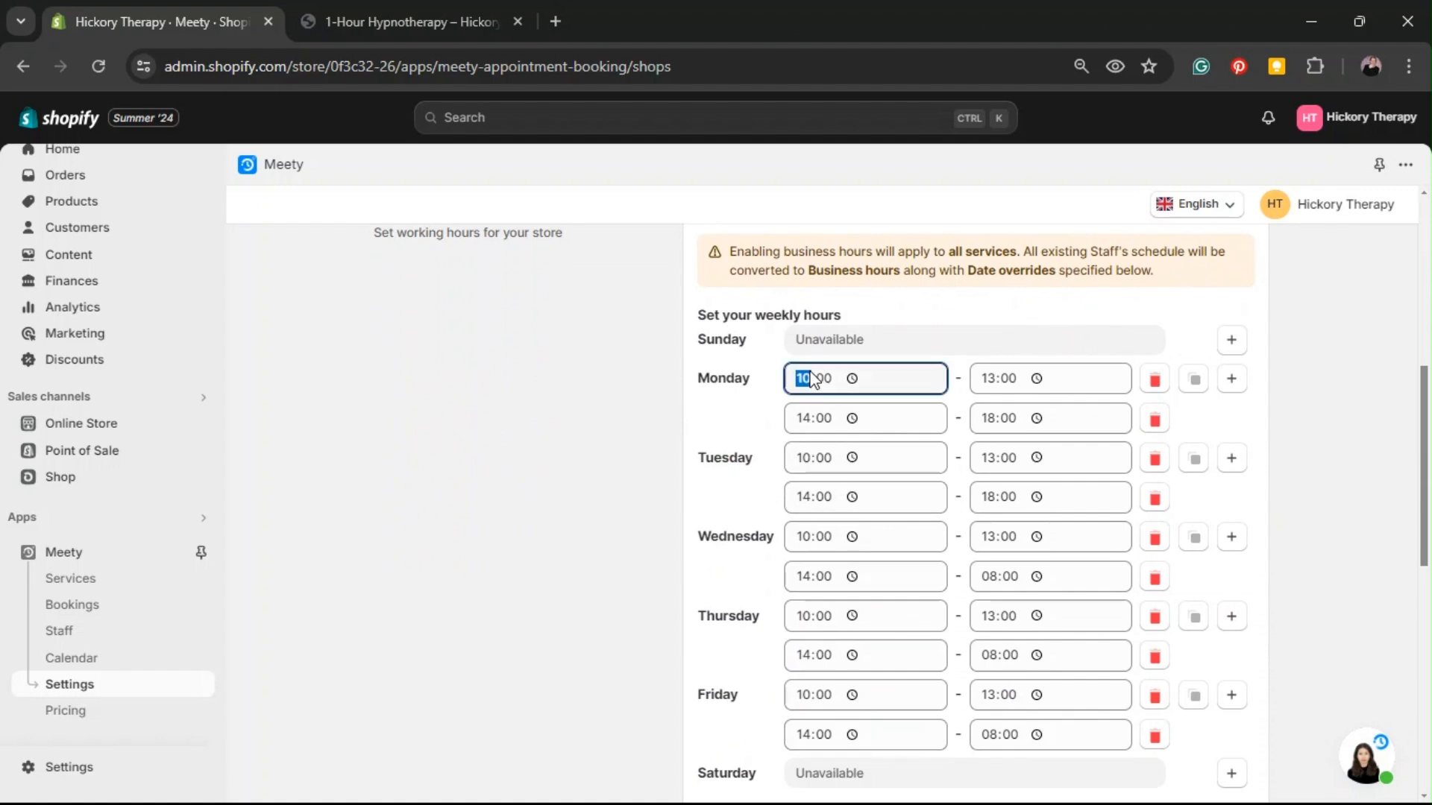
click(996, 378)
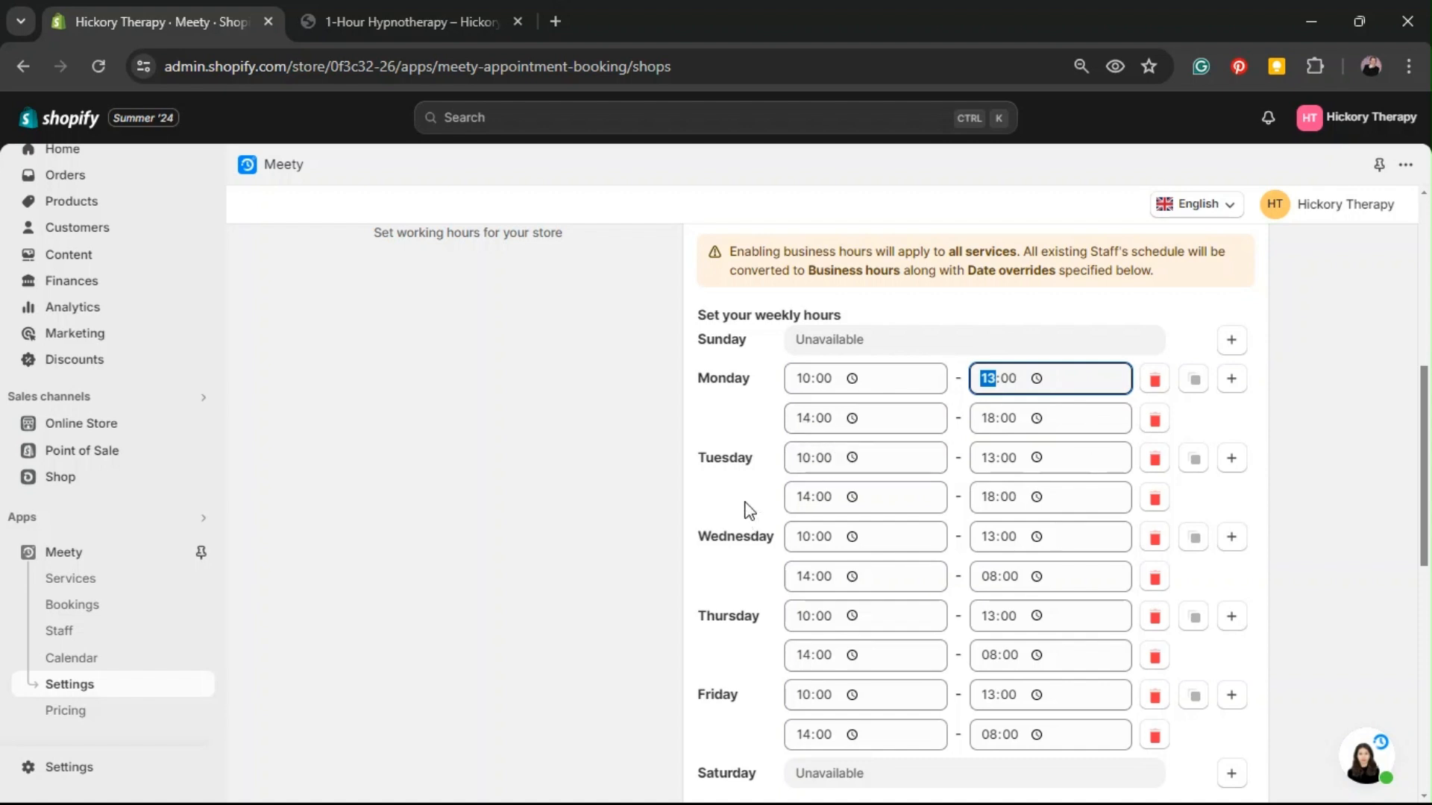
click(816, 416)
click(991, 430)
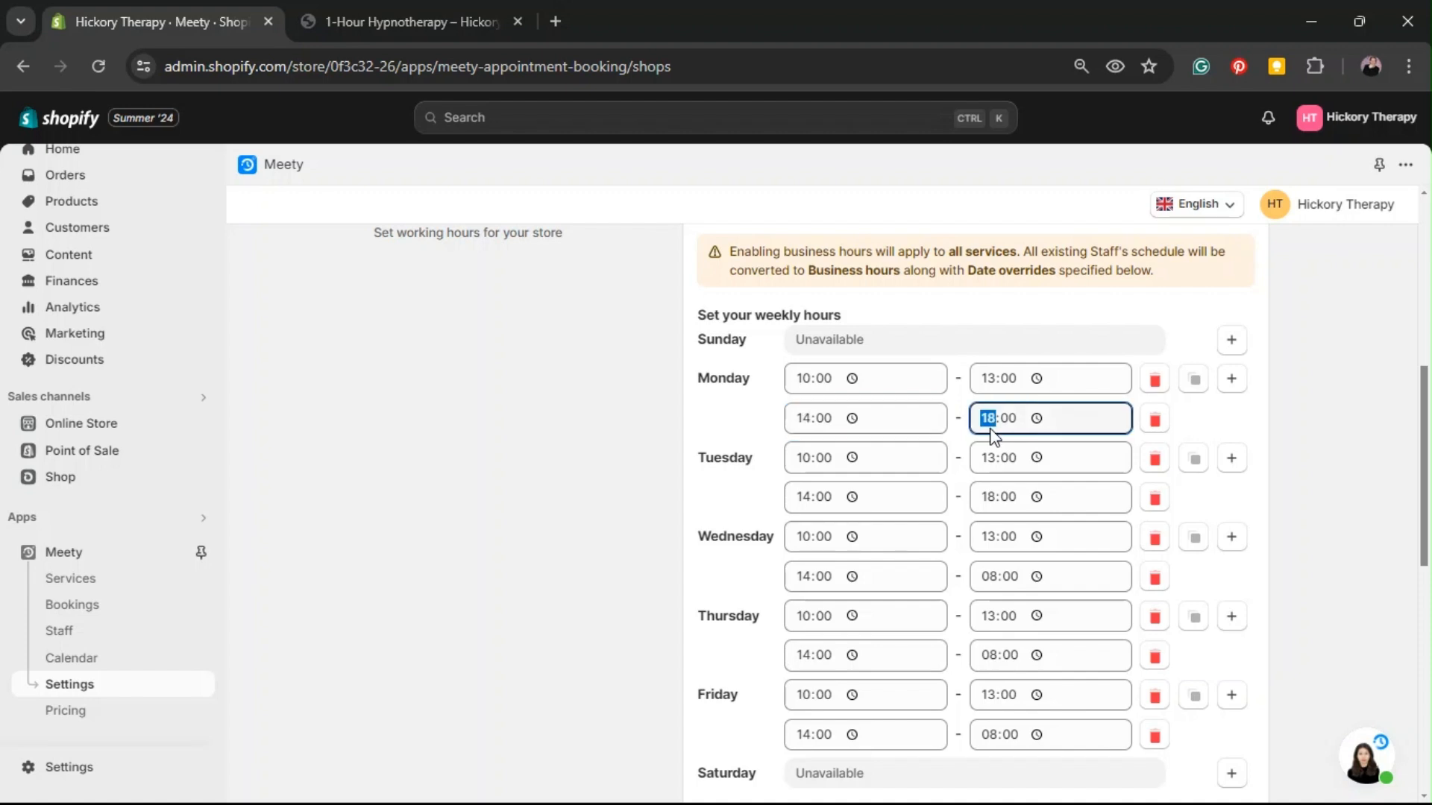
- Open the form for adding a date override to the business hours
scroll(530, 480, down, 5)
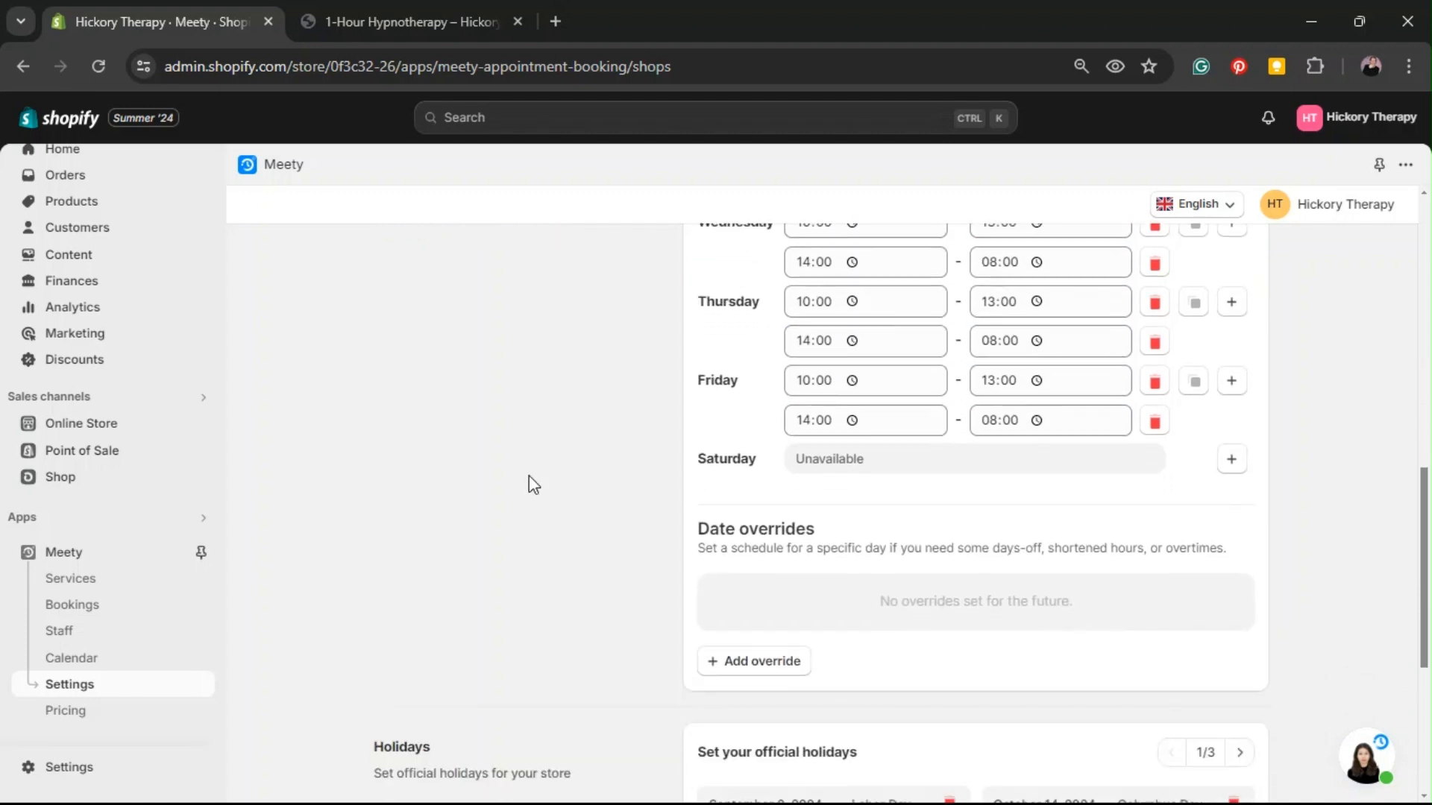
click(779, 671)
scroll(790, 649, down, 2)
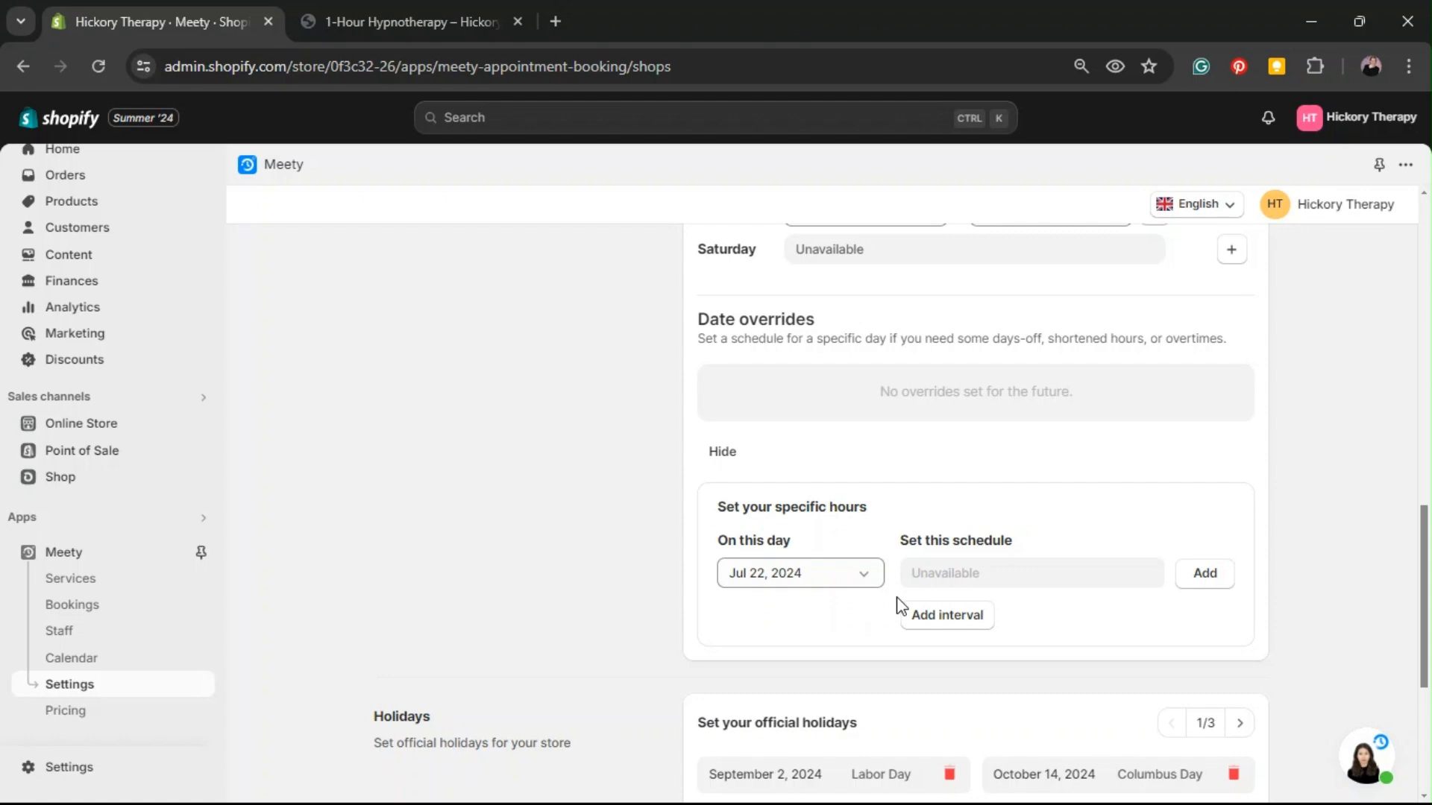
- Review the store's official holidays on the first two pages of the list
scroll(1278, 431, down, 3)
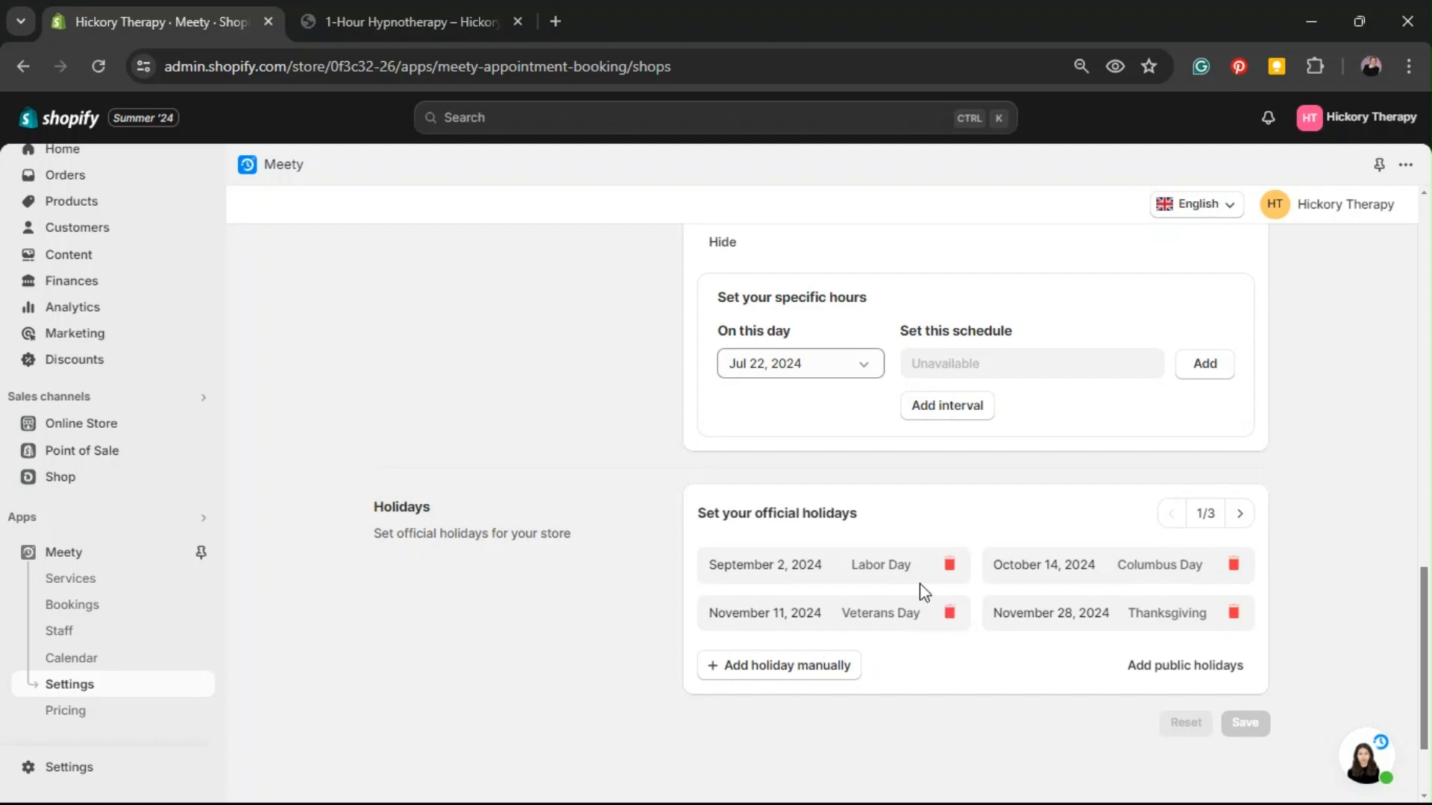
click(1240, 515)
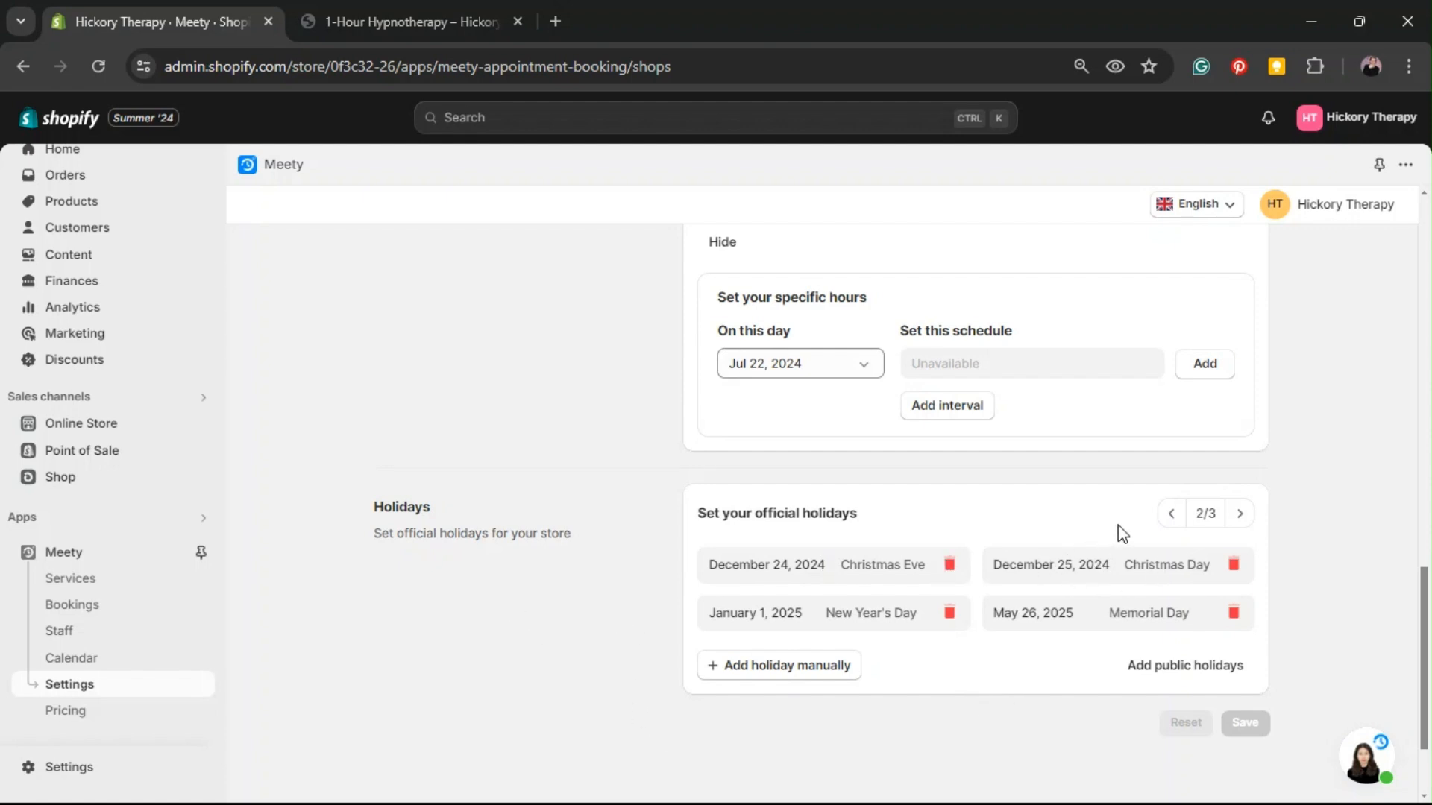
click(1170, 513)
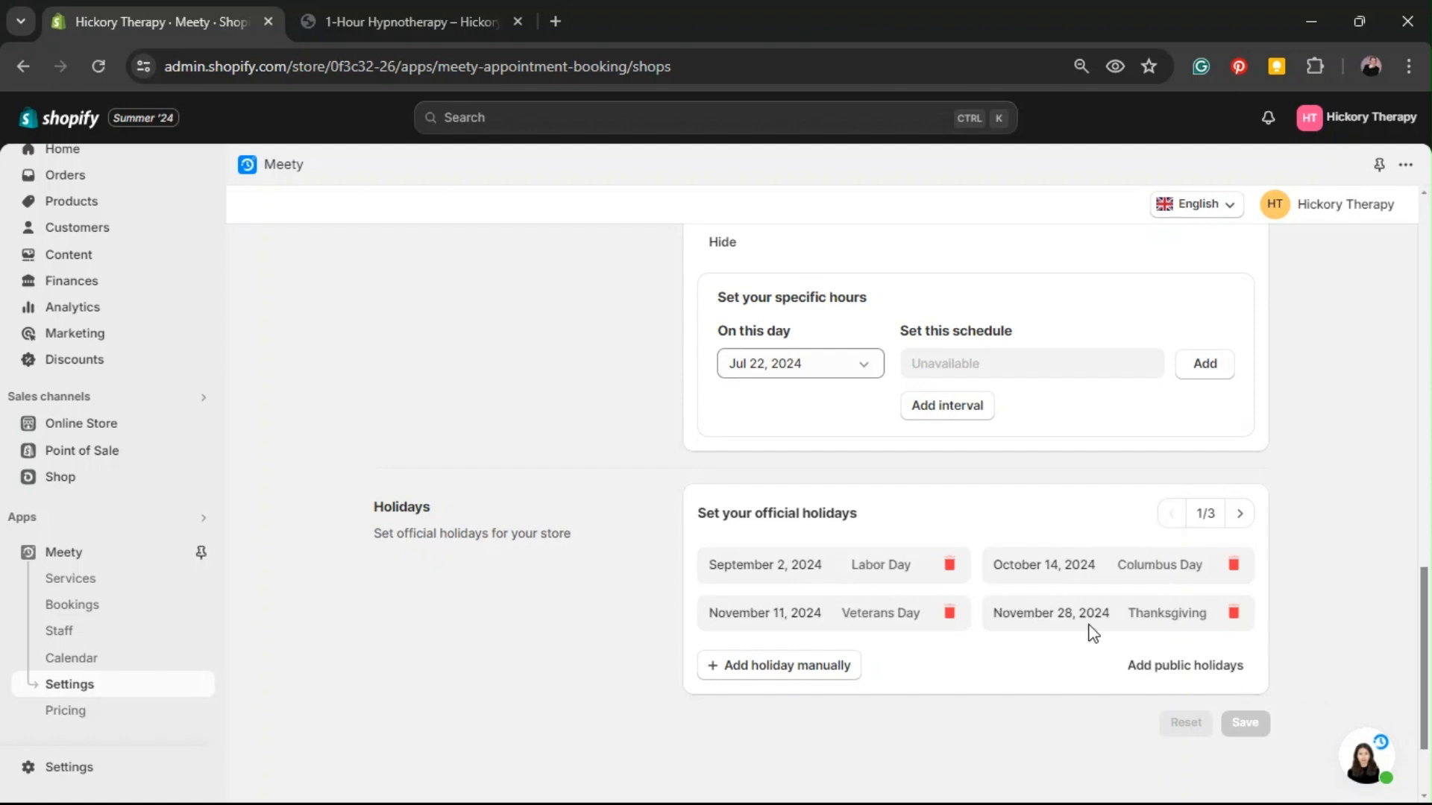
drag(1424, 693, 1420, 313)
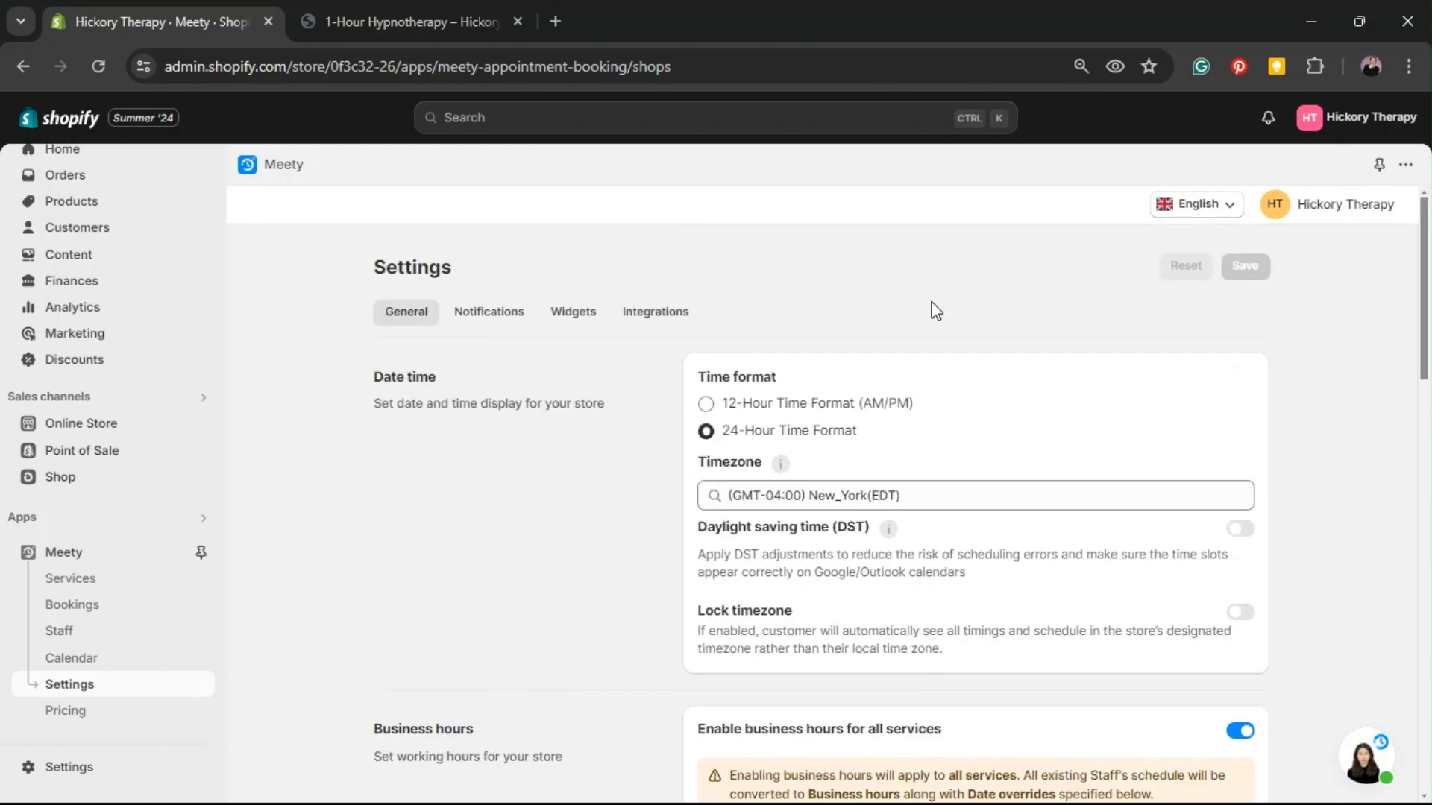
- Open the notification settings, dismiss the no-reply sender notice, and examine the email confirmation, reminder, reschedule and cancelation notifications
click(461, 321)
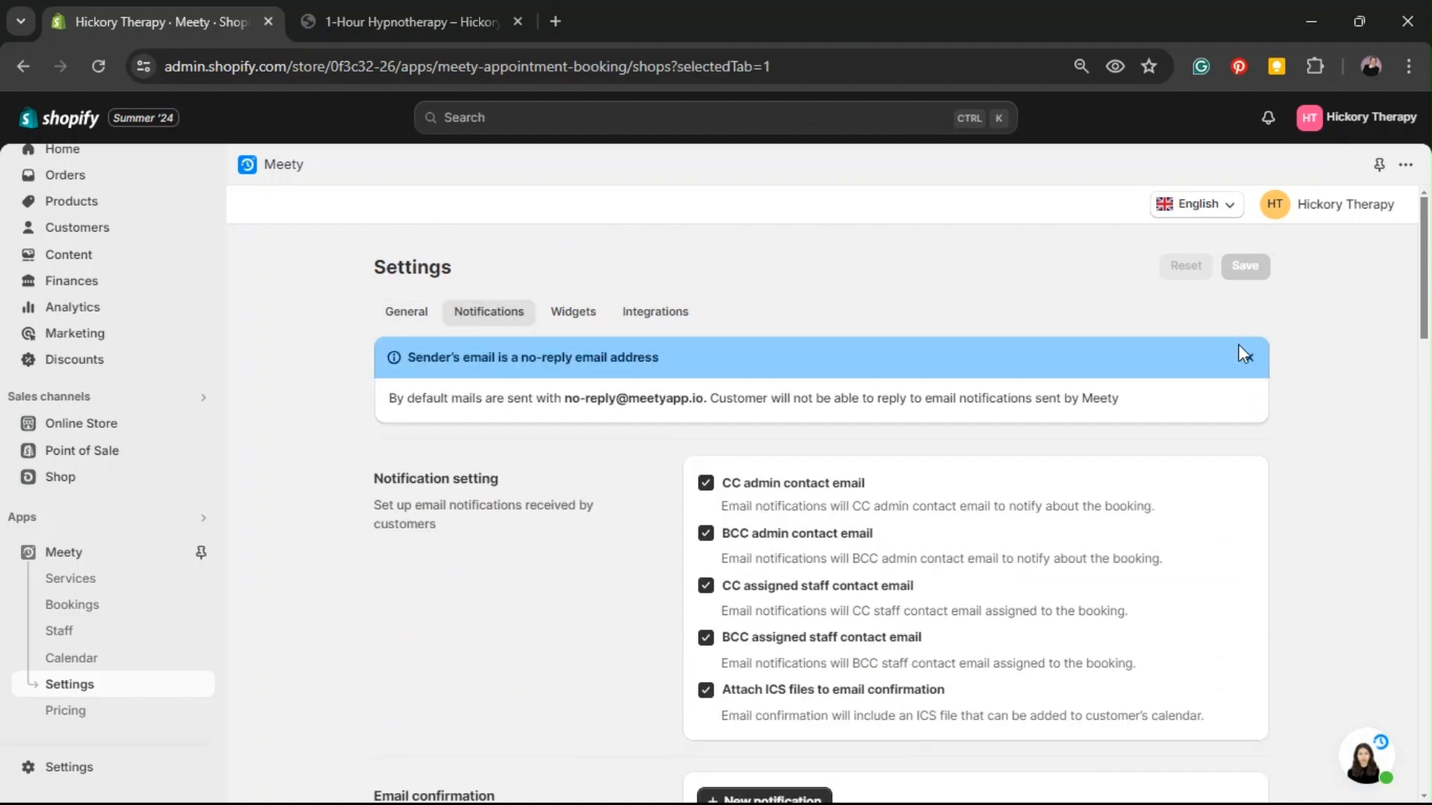
click(1244, 356)
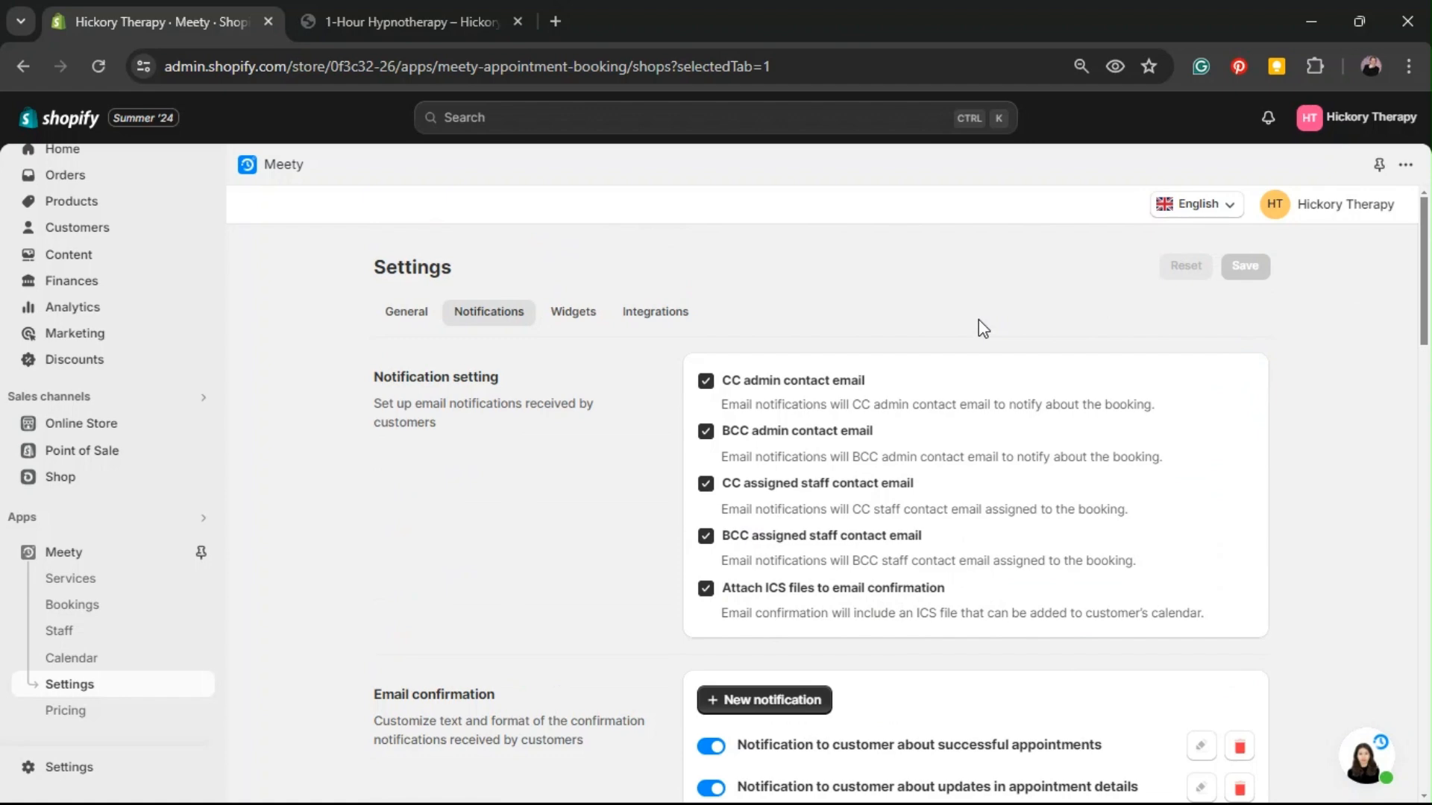
scroll(978, 320, down, 4)
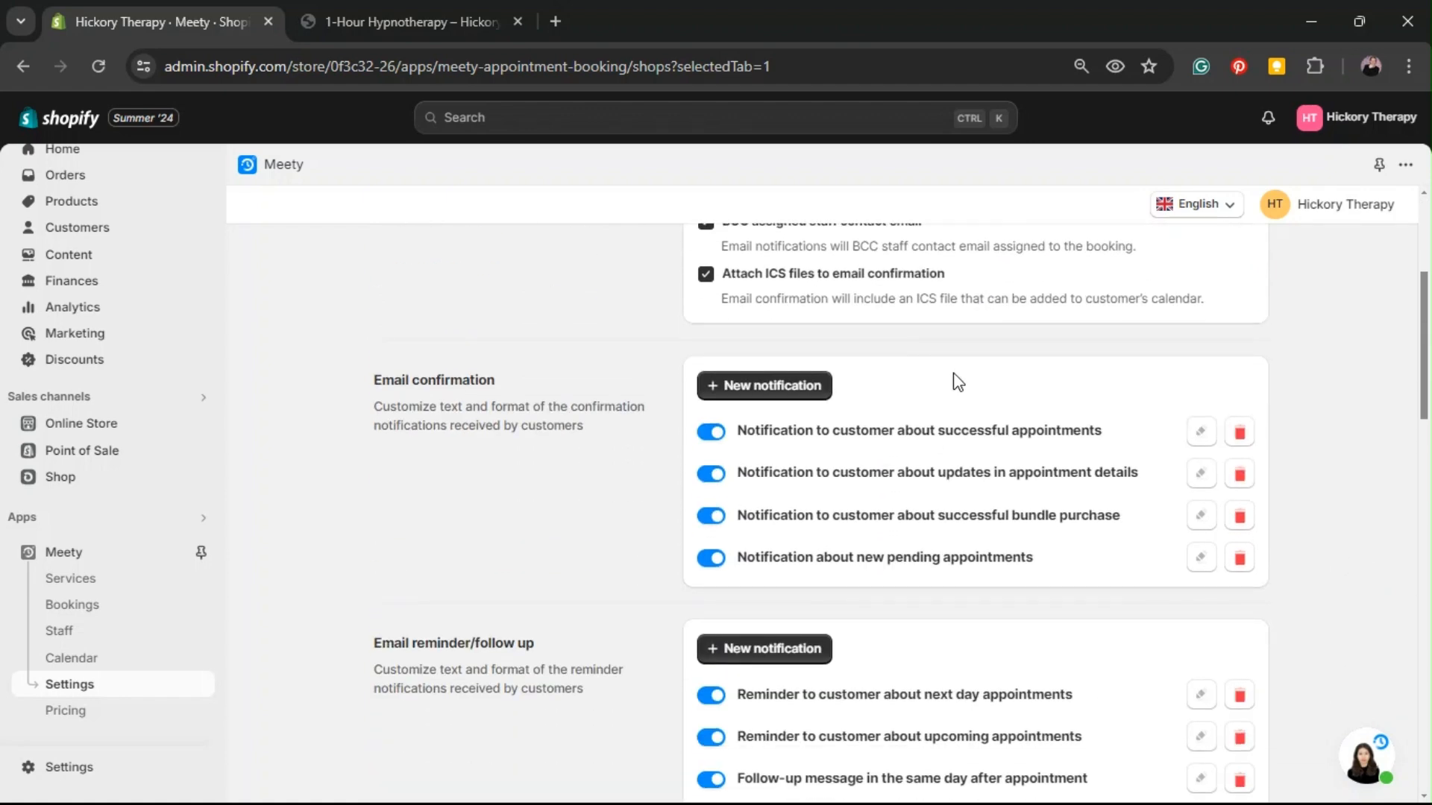
scroll(952, 385, down, 3)
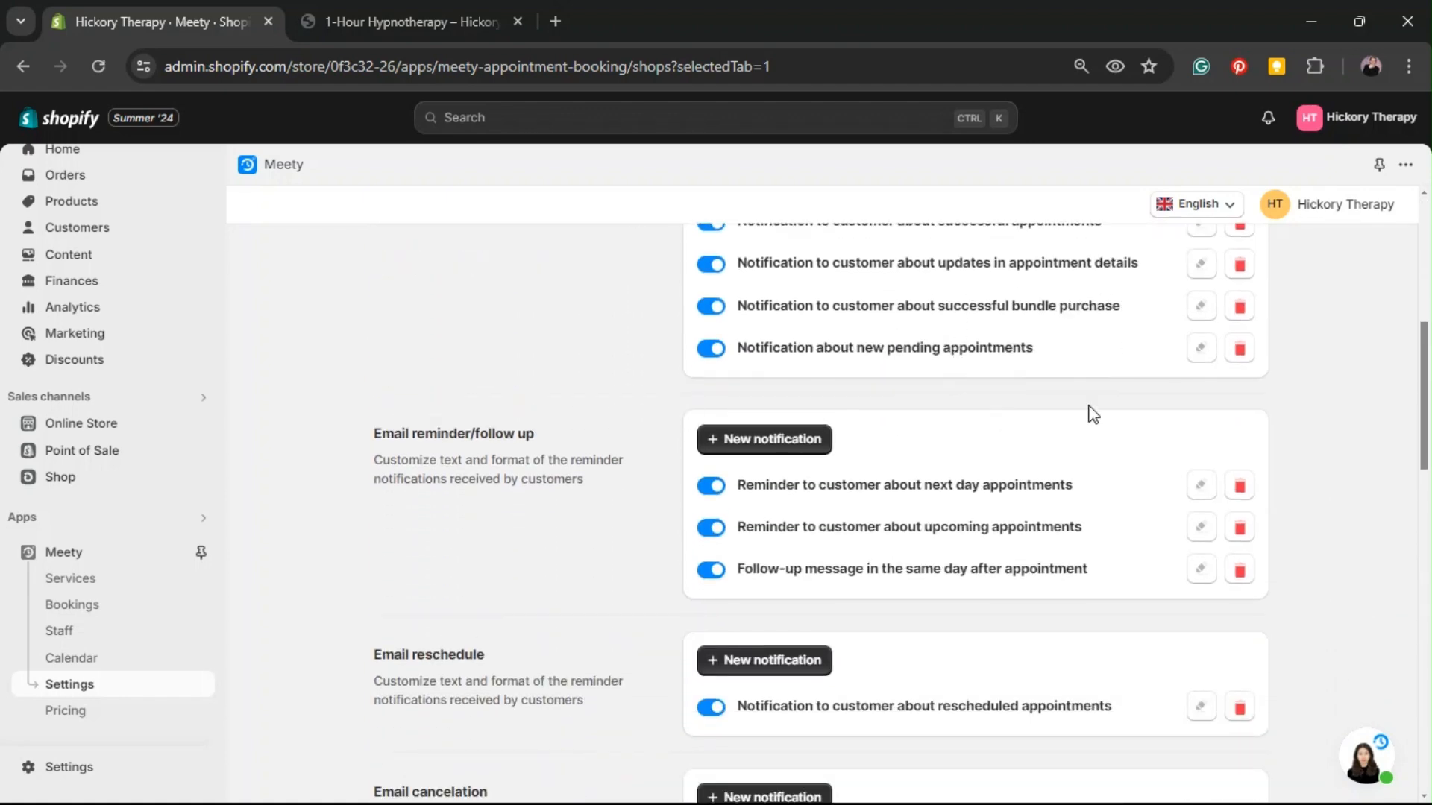
scroll(1086, 412, down, 3)
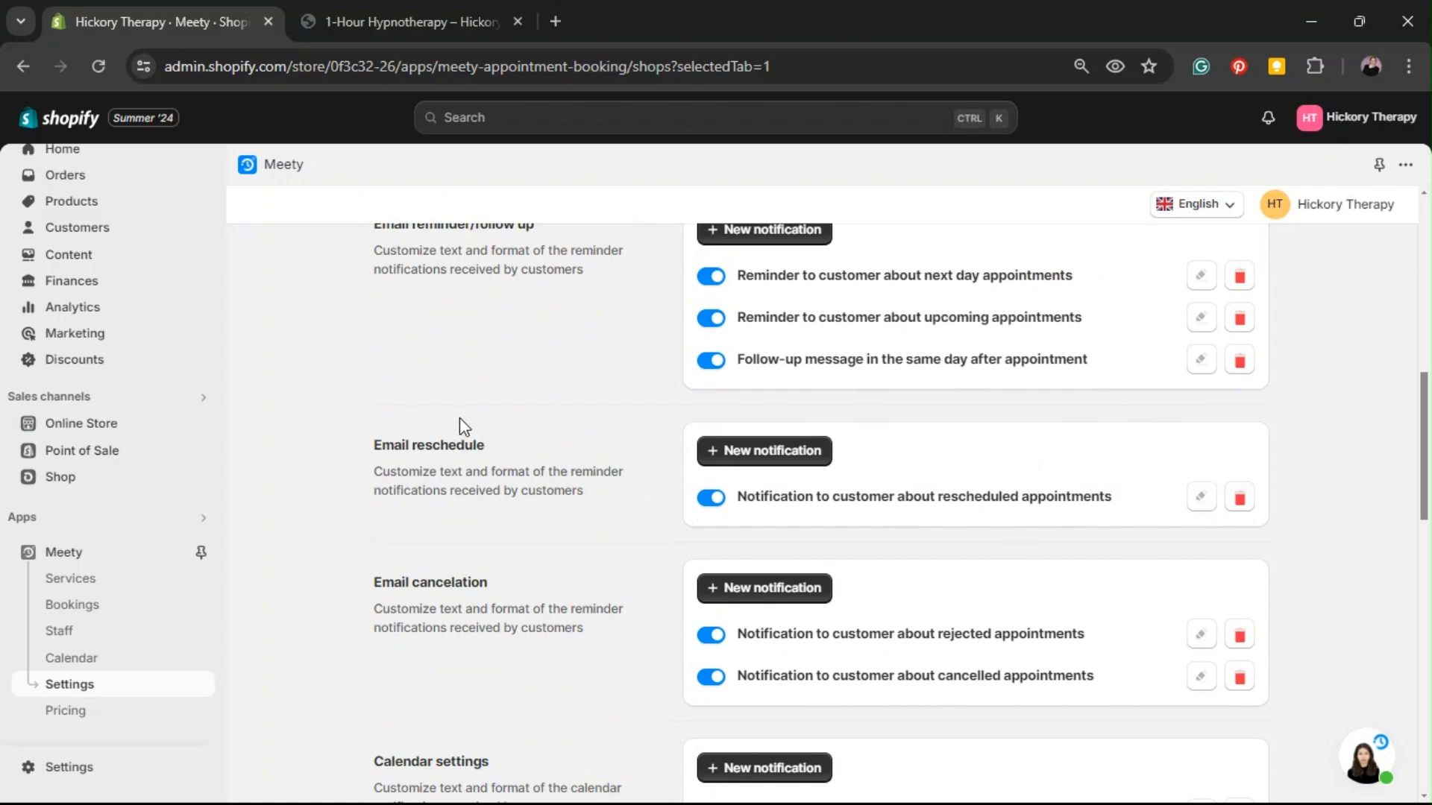
scroll(470, 437, down, 3)
scroll(623, 604, up, 3)
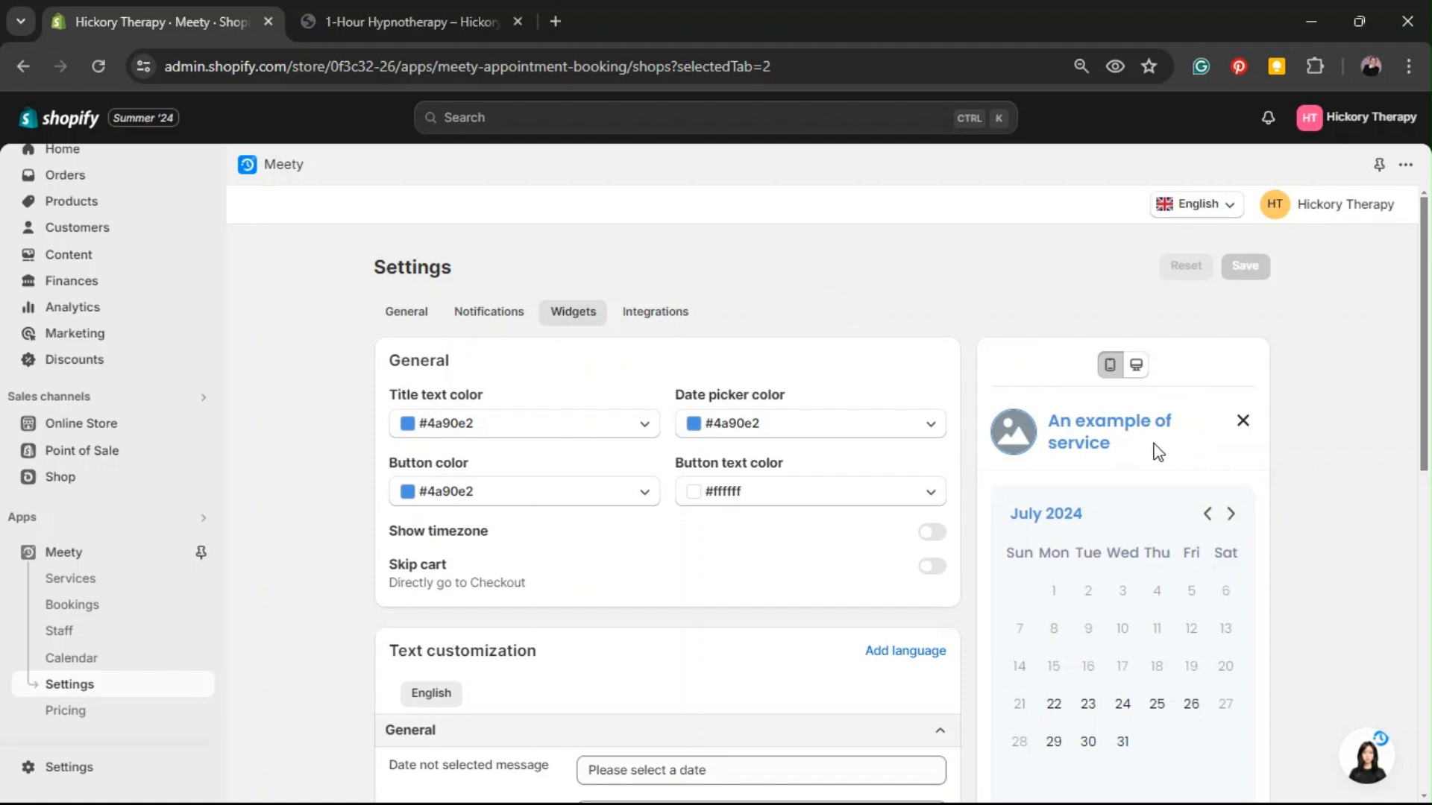
- Set the booking widget's title text color and button color to red #d0021b
click(555, 430)
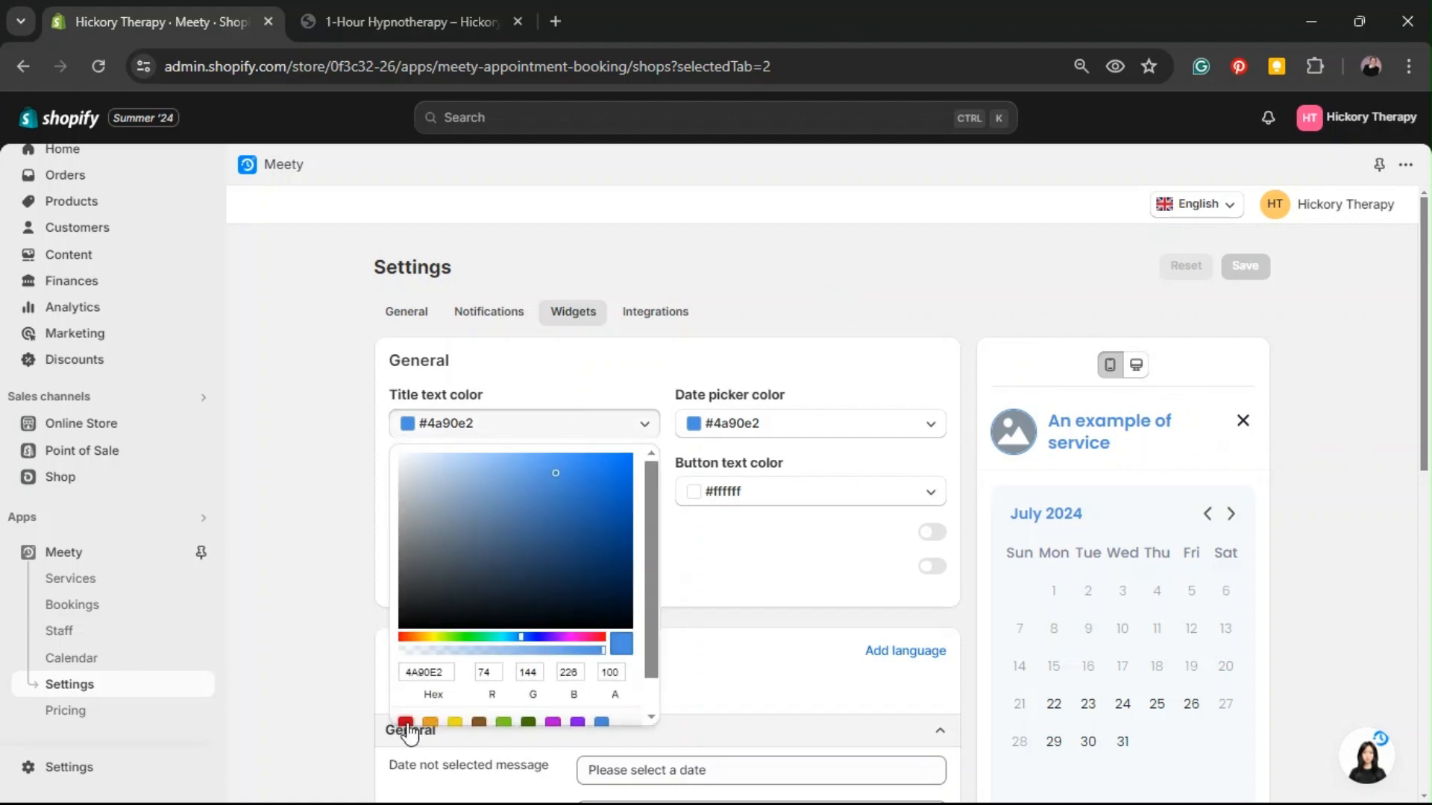
click(405, 723)
click(985, 382)
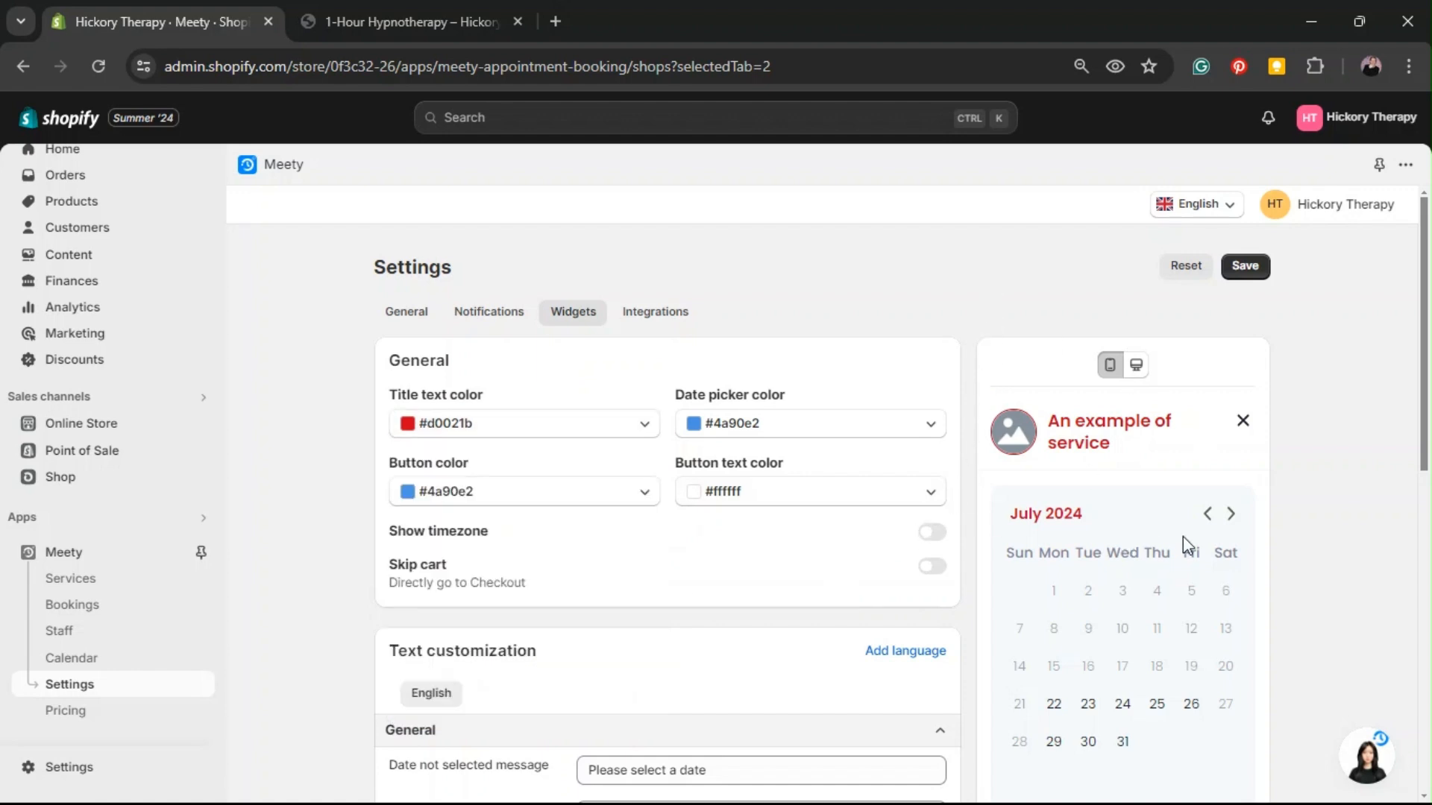
click(602, 499)
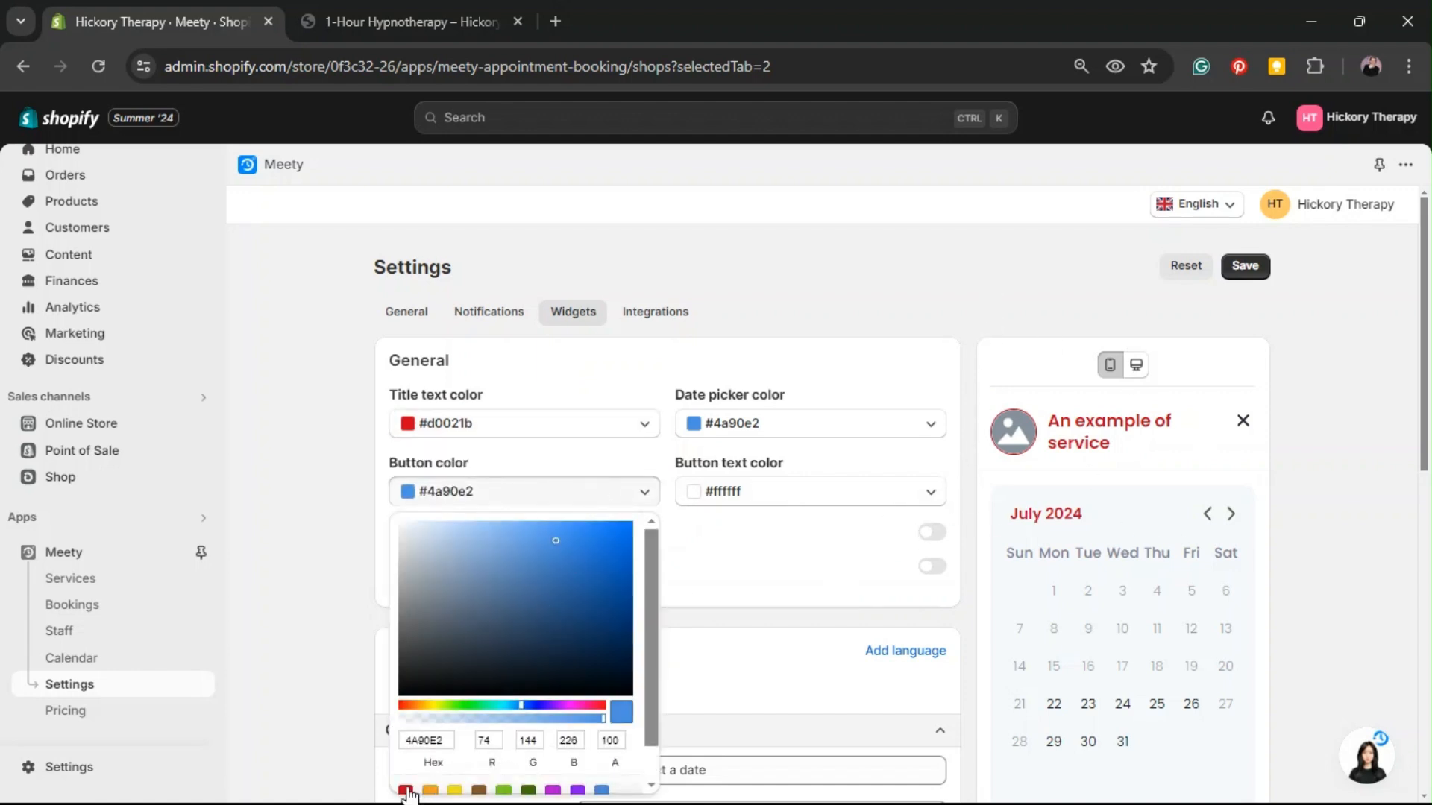
click(405, 790)
- Change the widget's date not selected message to "Pick your appointment"
scroll(1124, 537, down, 5)
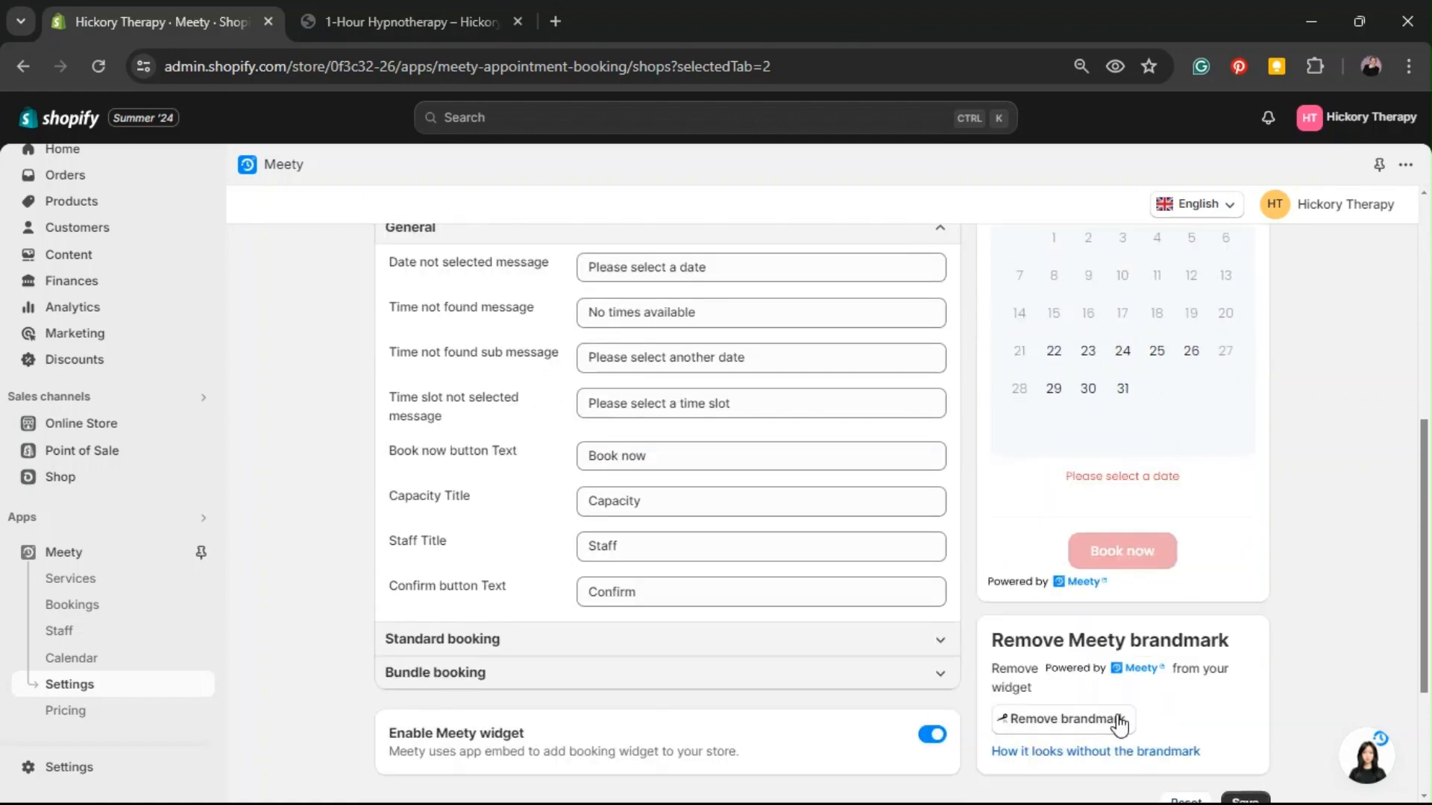
scroll(770, 470, up, 3)
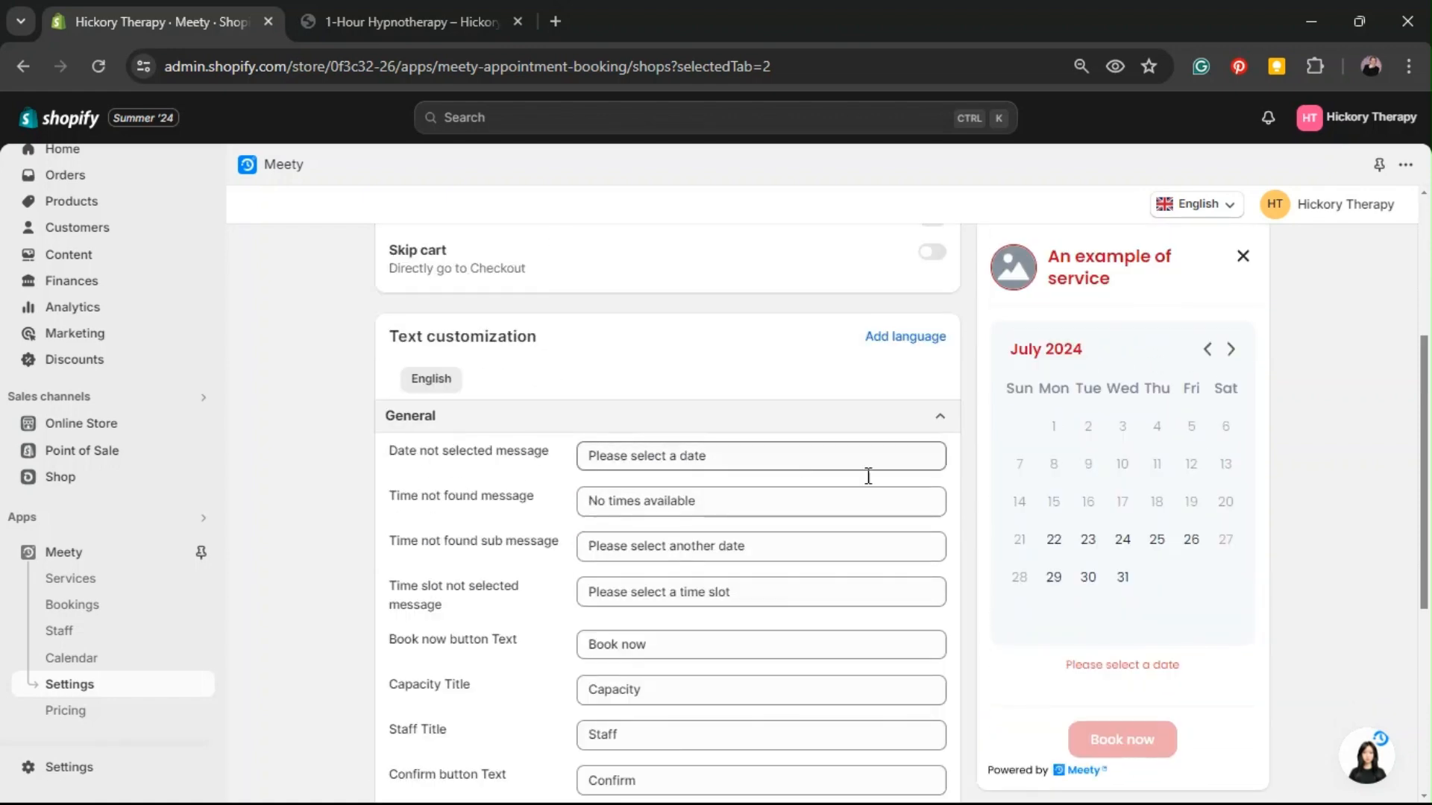
drag(1073, 665, 1228, 679)
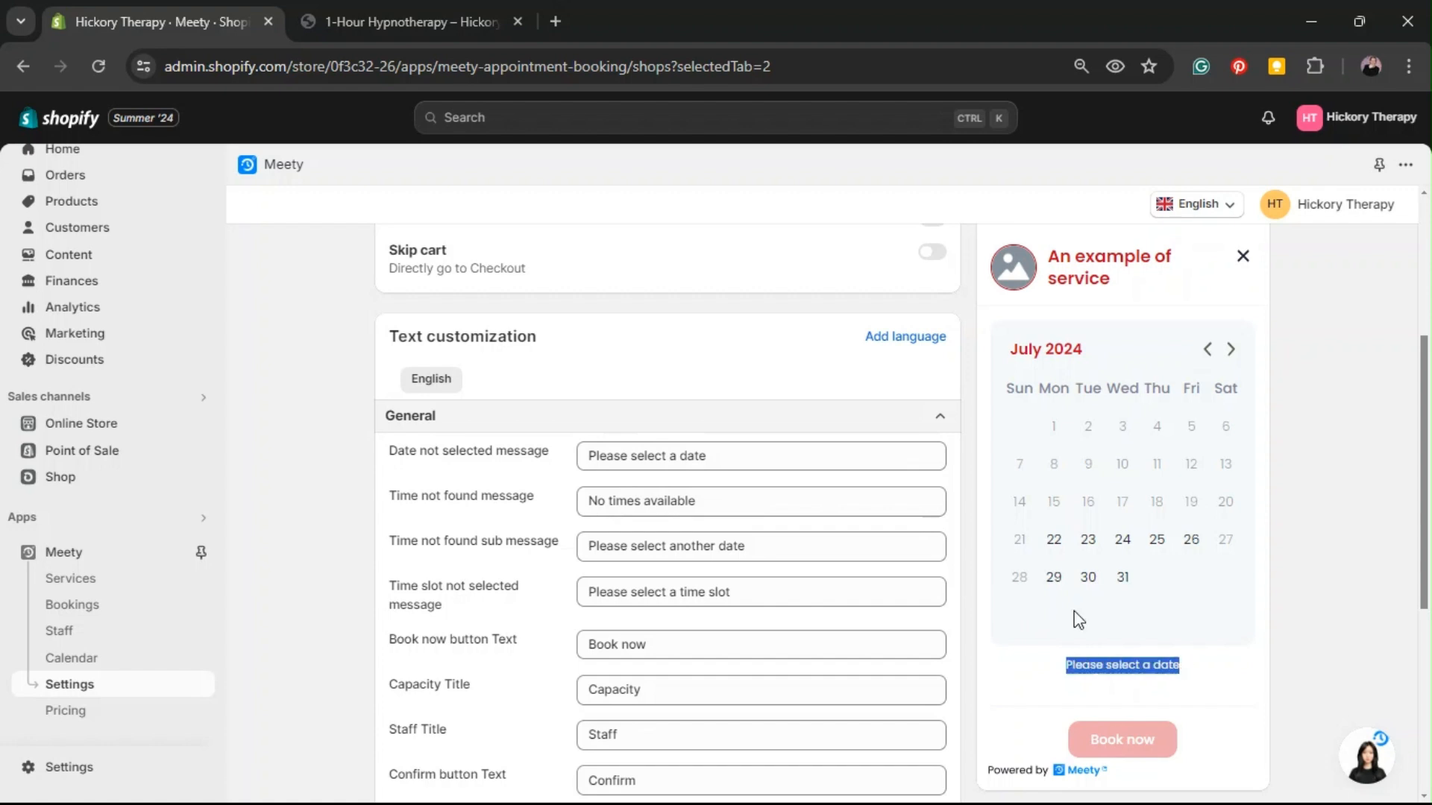
drag(723, 459, 441, 470)
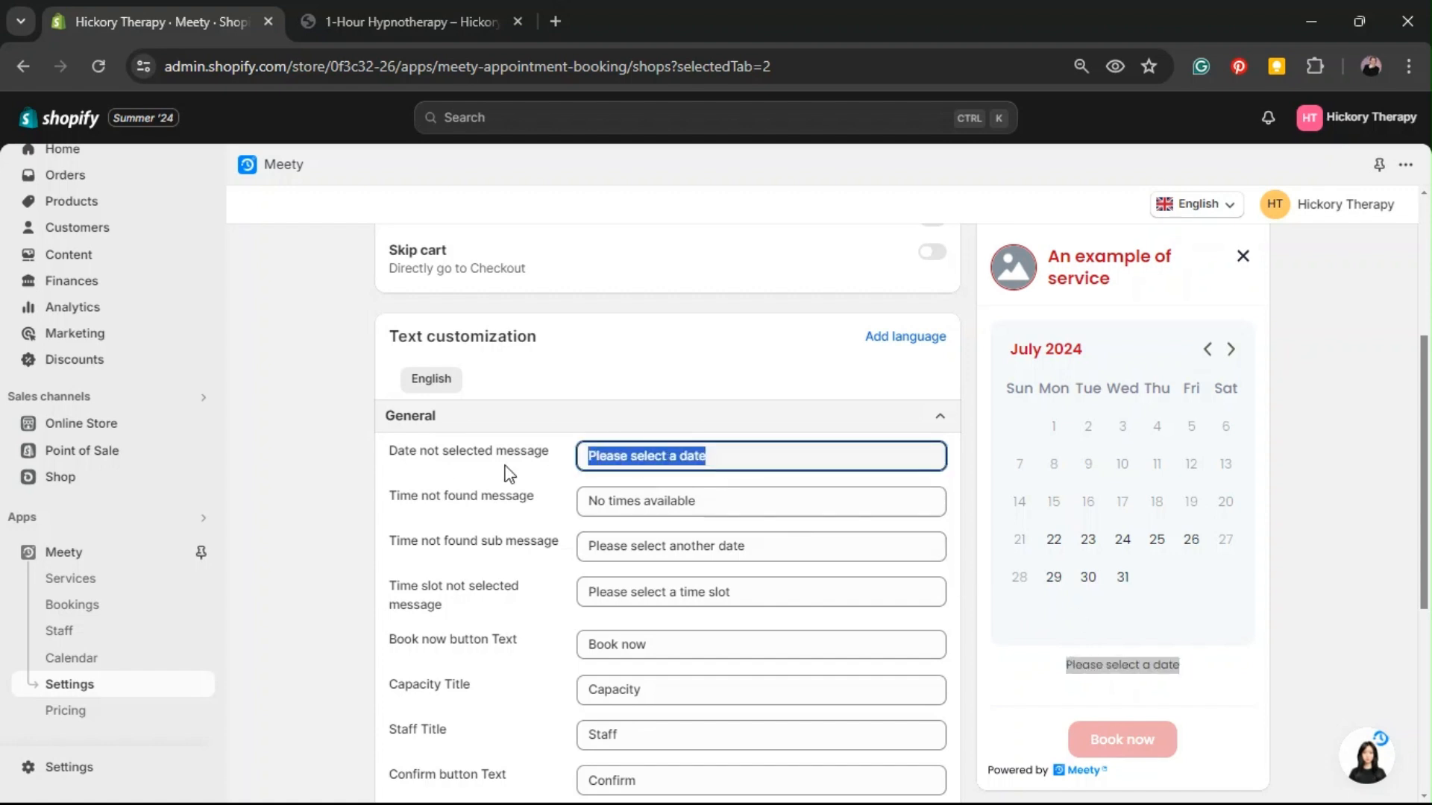
text(Pick your appo)
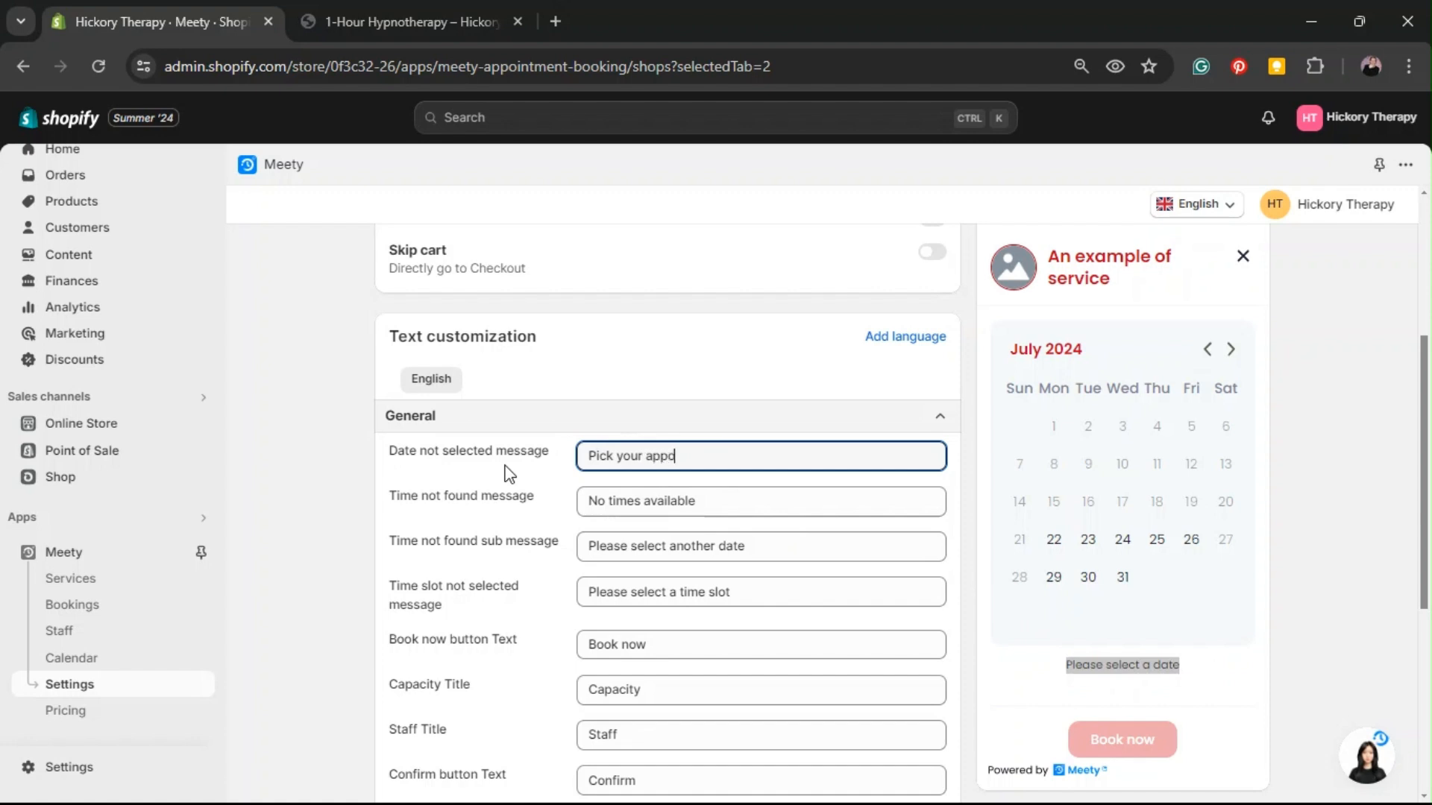
text(intment)
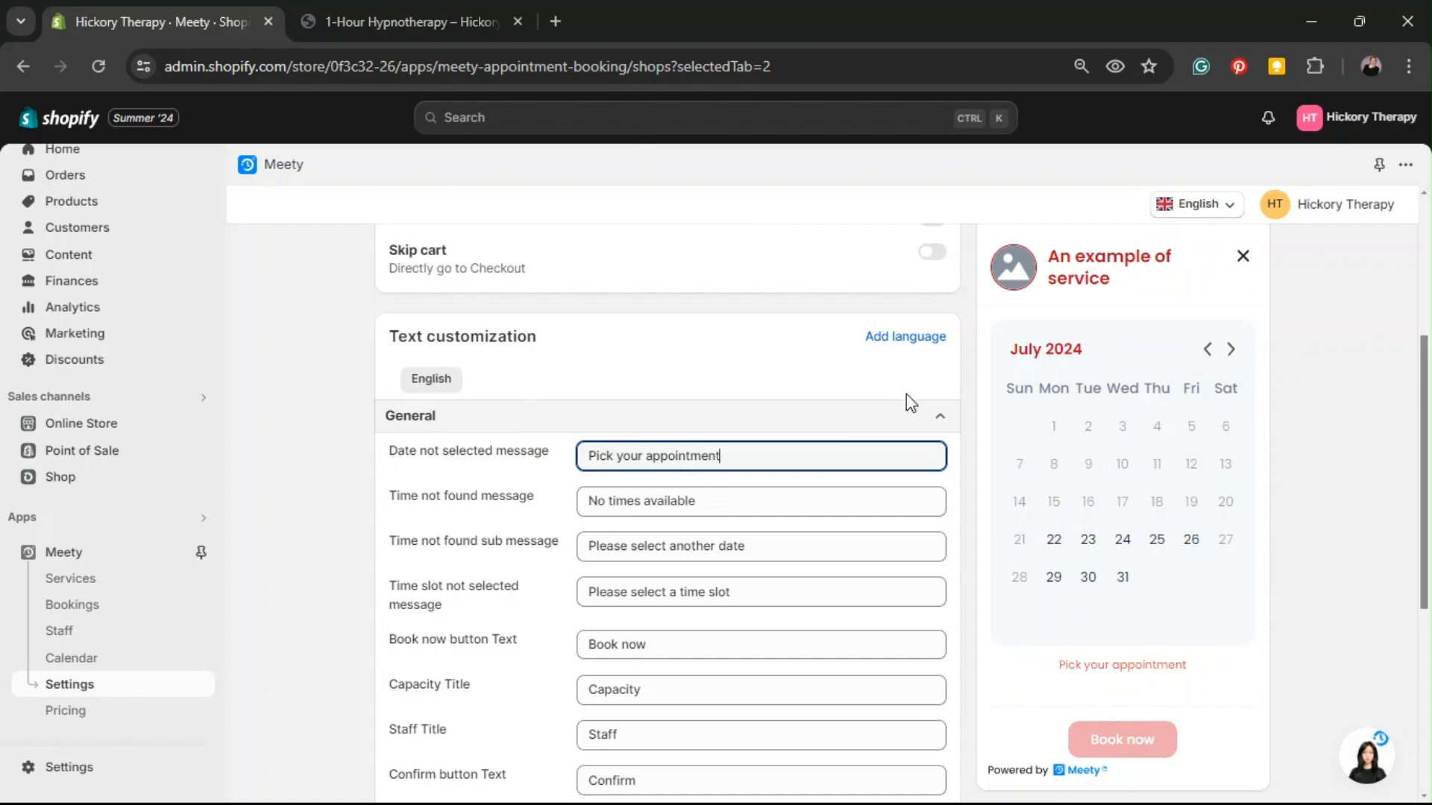
- Open the integration settings and examine the Google Calendar, Outlook Calendar and Zoom connection options
scroll(914, 402, down, 5)
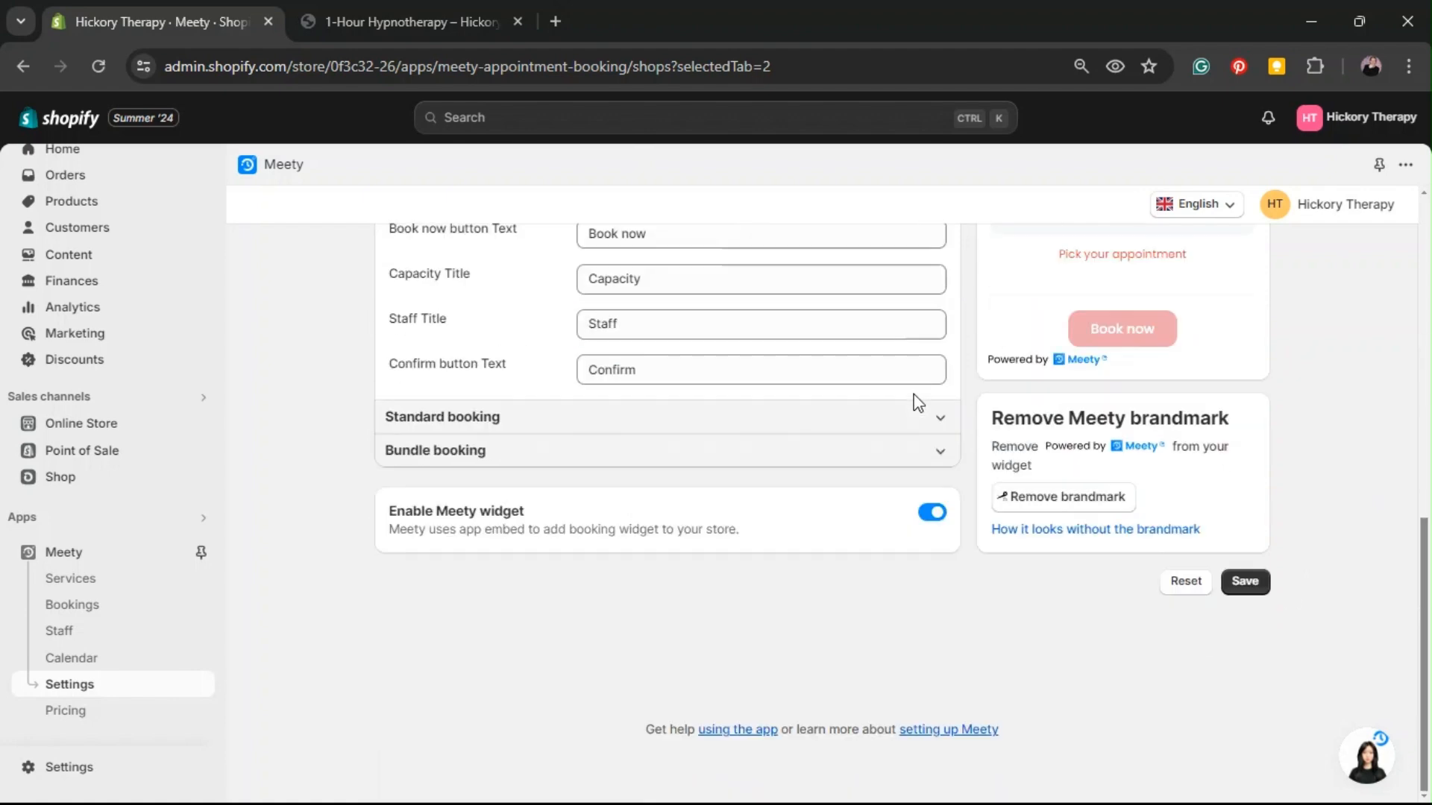
scroll(814, 279, up, 10)
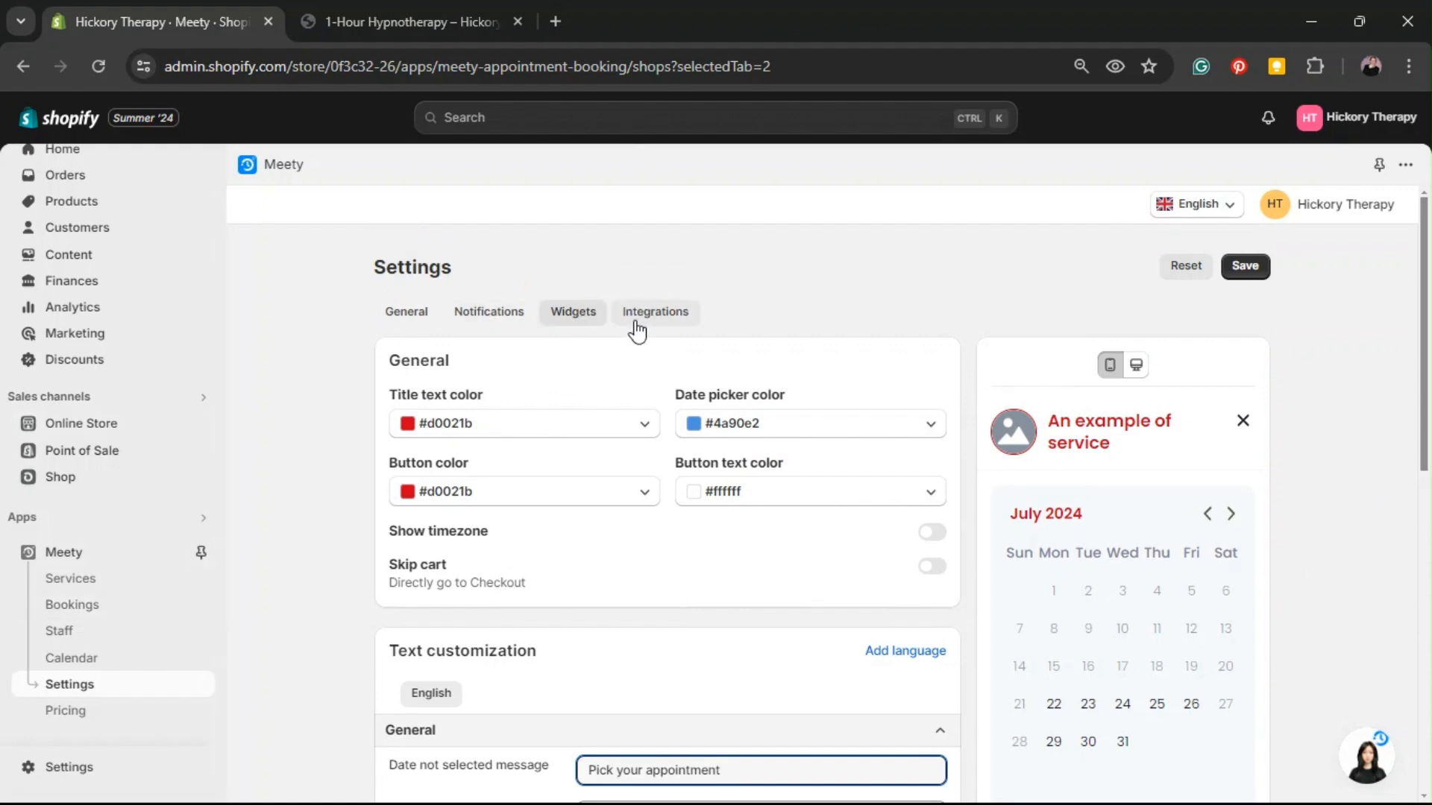
click(670, 316)
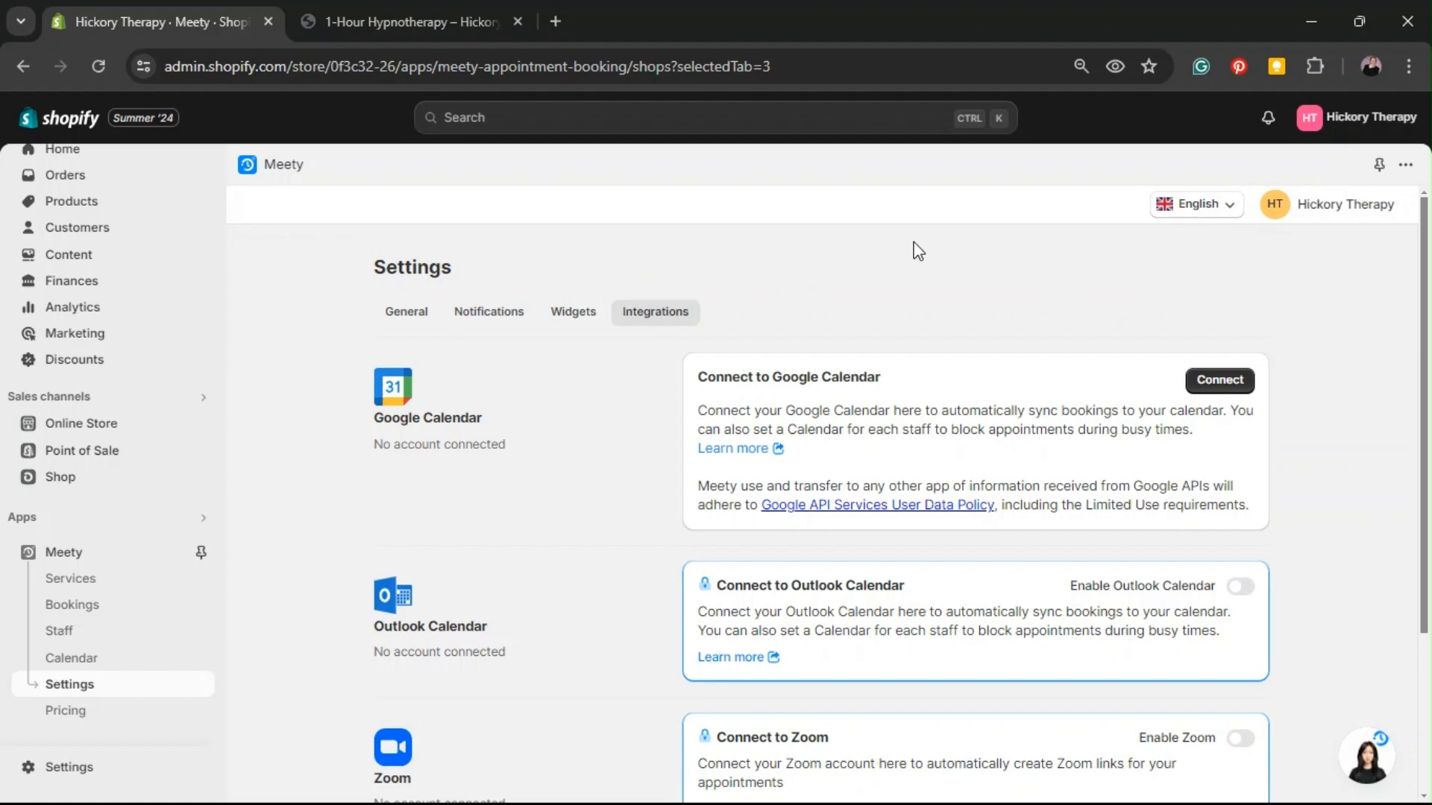
scroll(918, 251, down, 2)
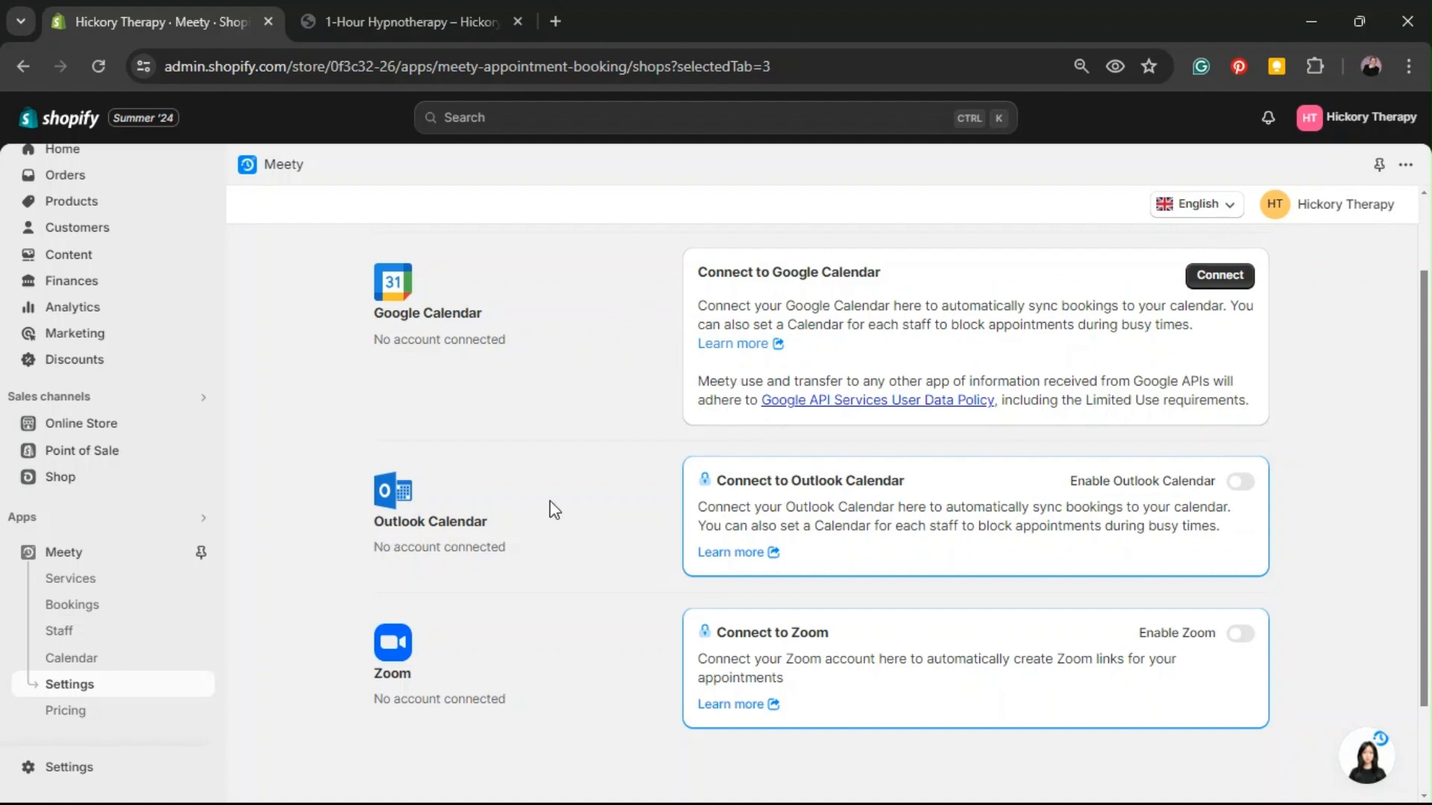
scroll(581, 414, down, 2)
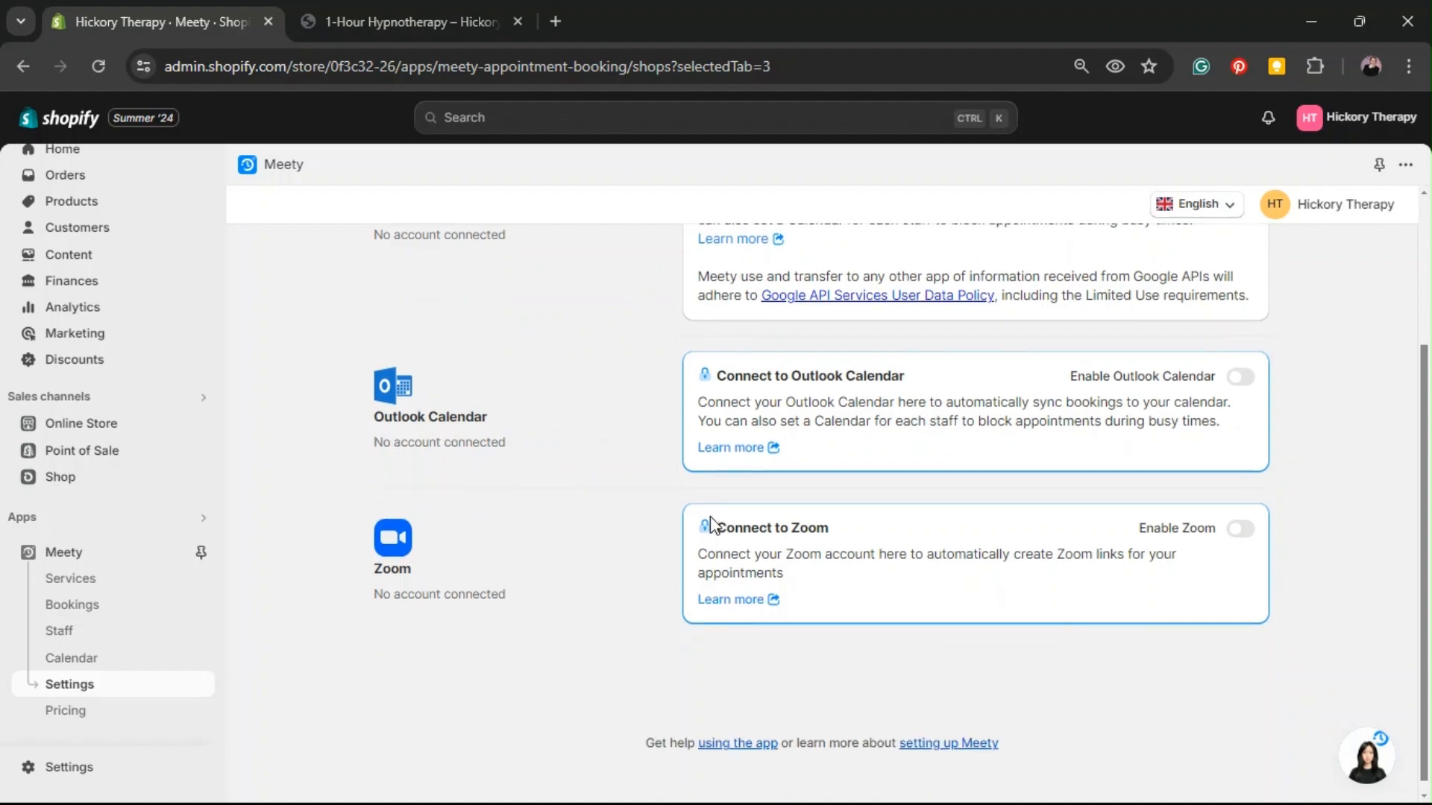
drag(943, 552, 1234, 584)
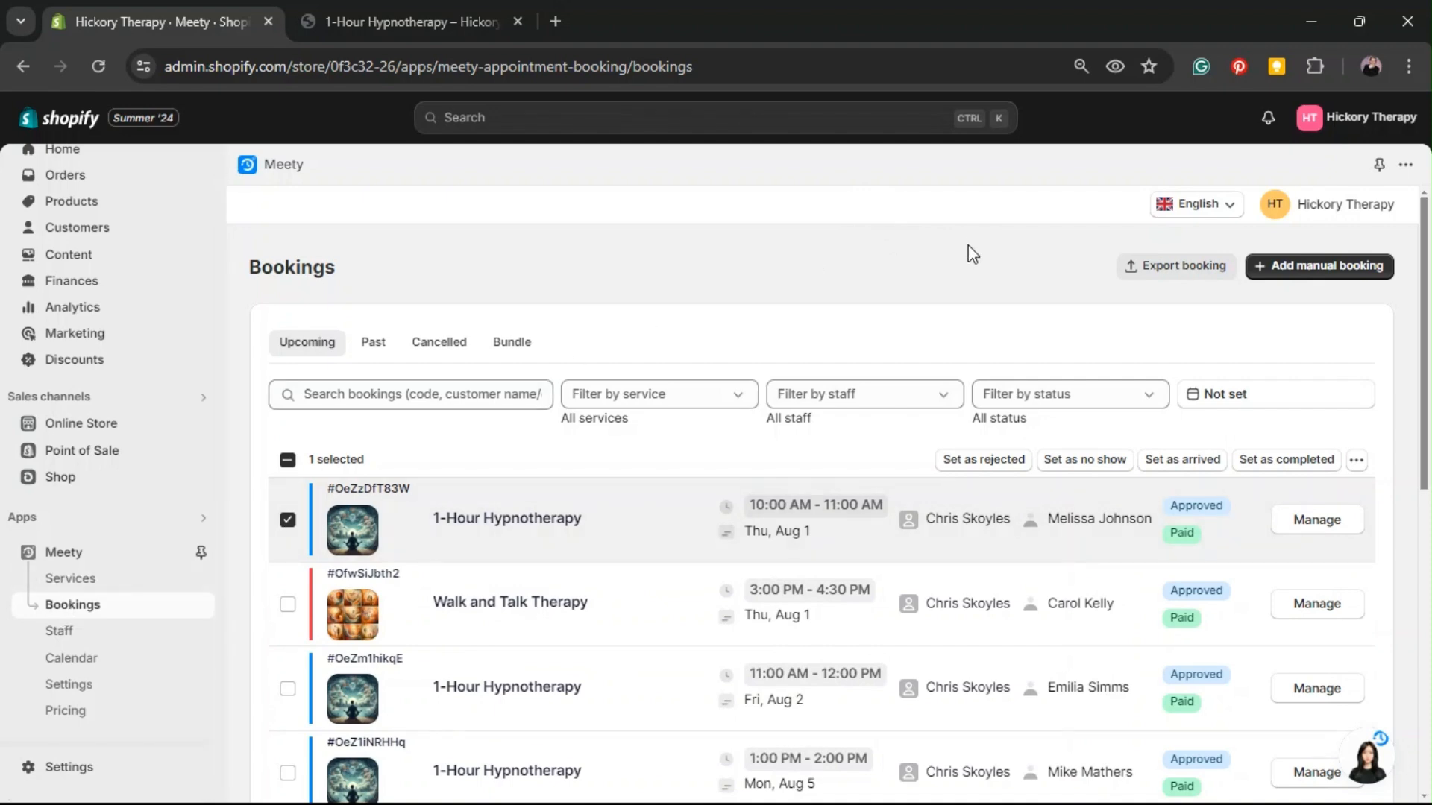
- Review the services, times, staff and statuses in the list of upcoming bookings
scroll(969, 254, down, 2)
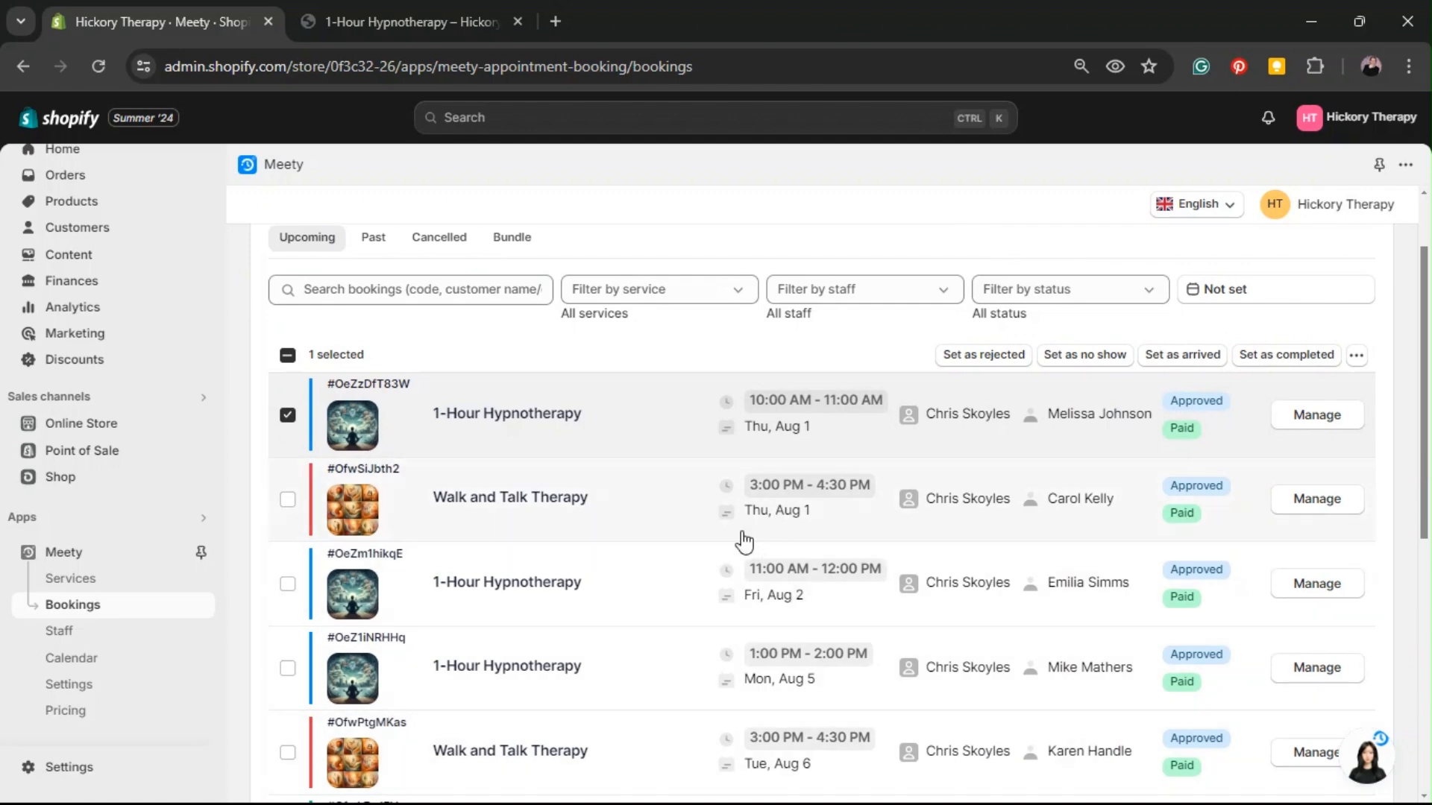
scroll(743, 542, up, 2)
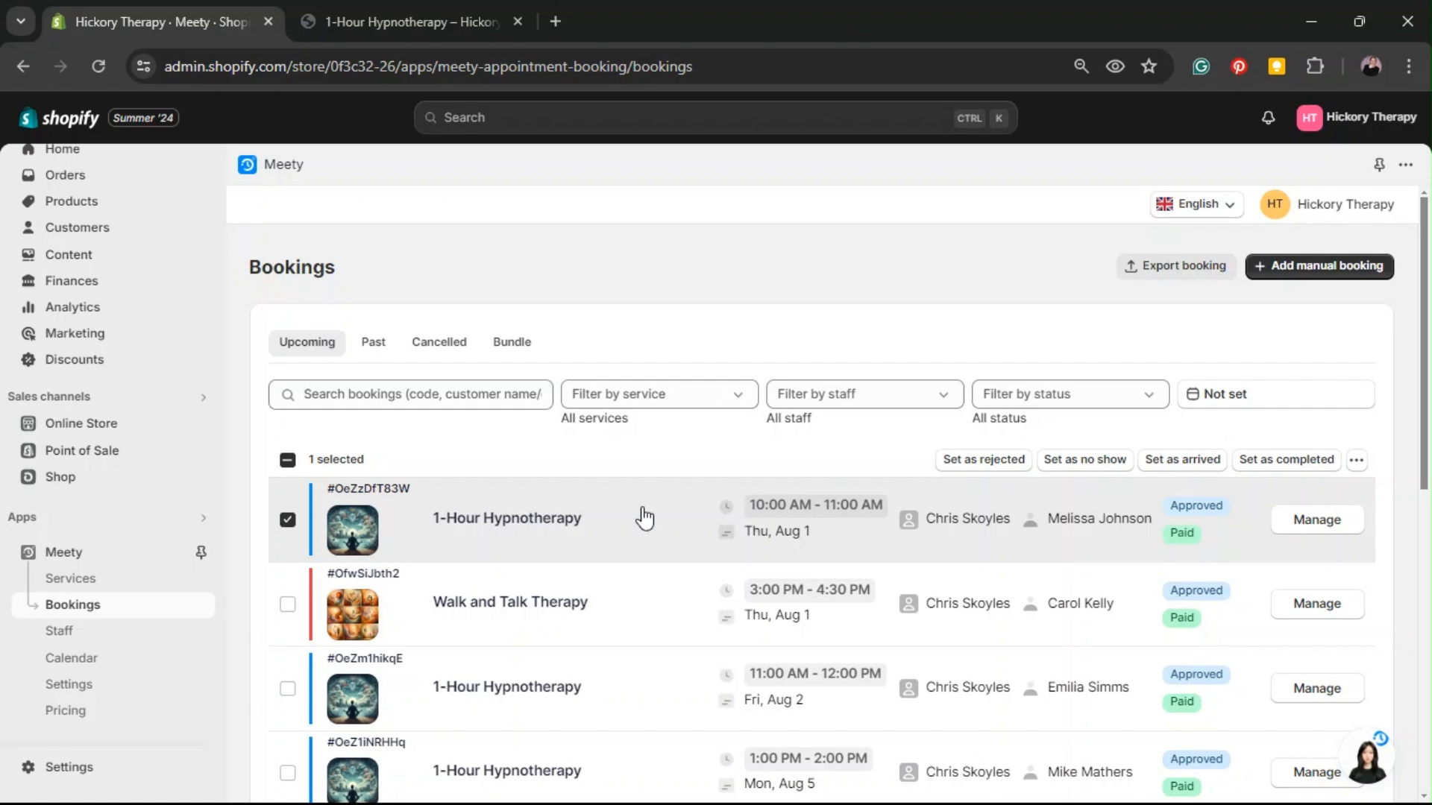
scroll(645, 518, down, 3)
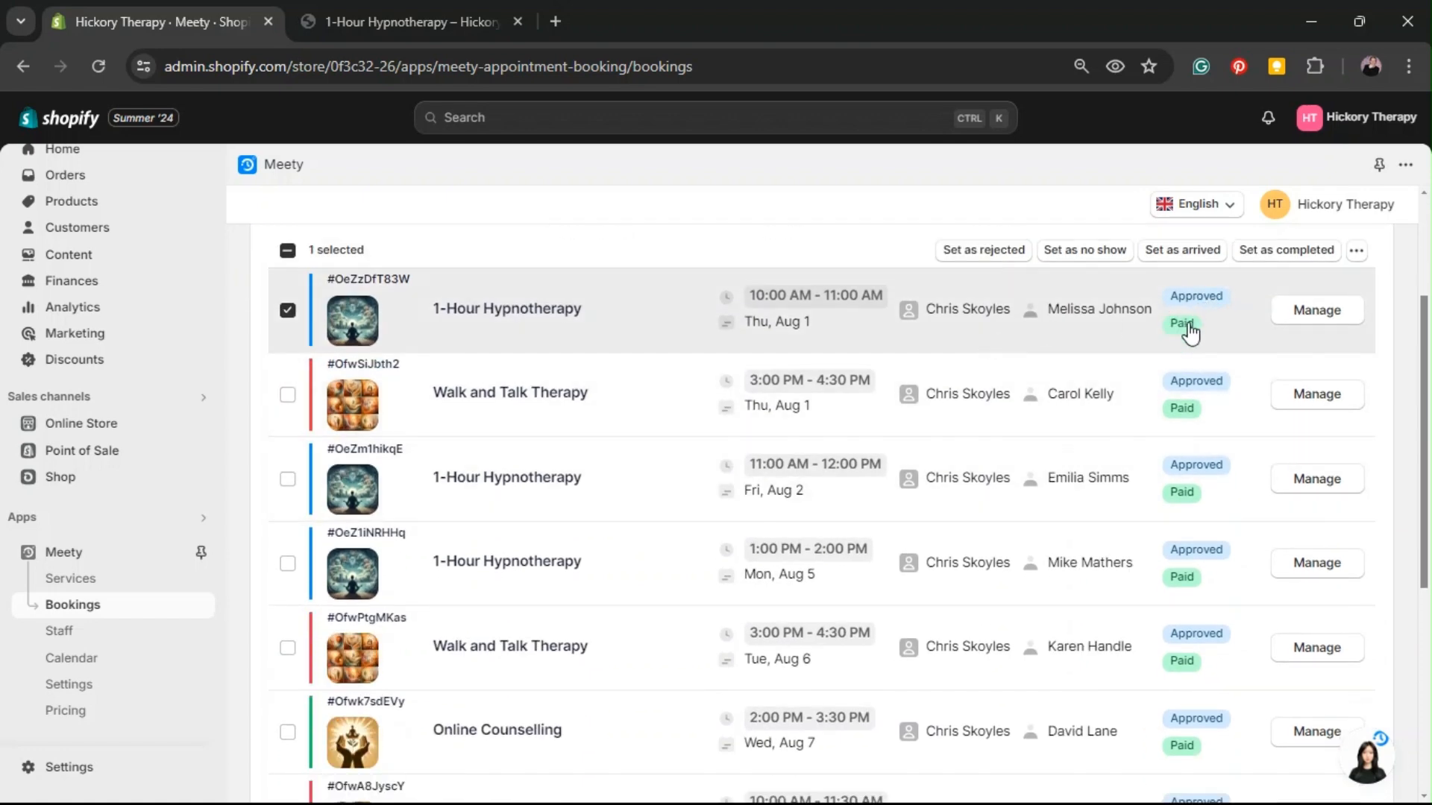
- Open the details of the Aug 1 1-Hour Hypnotherapy booking and inspect its private note and note to customer fields
click(1318, 316)
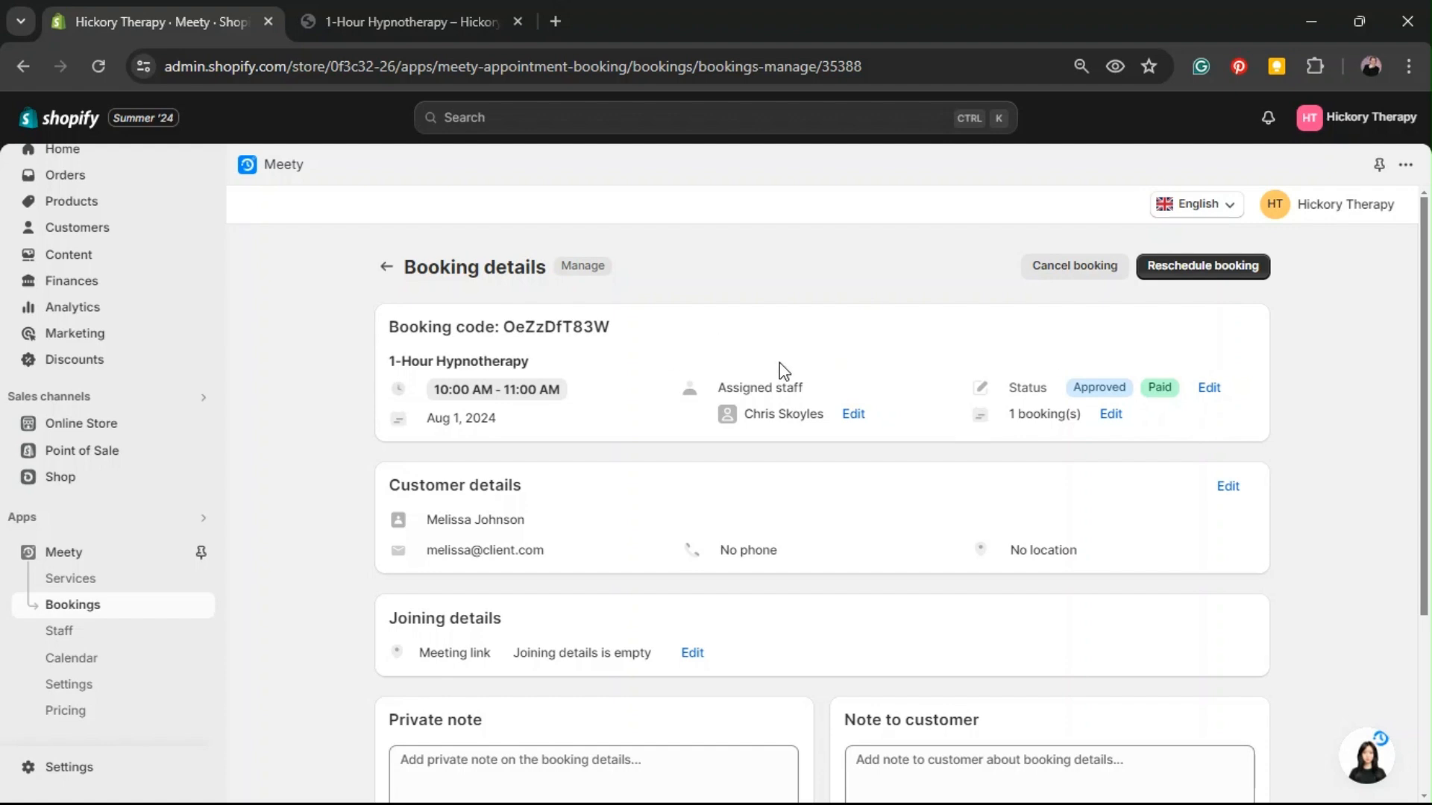
scroll(775, 313, down, 3)
click(452, 564)
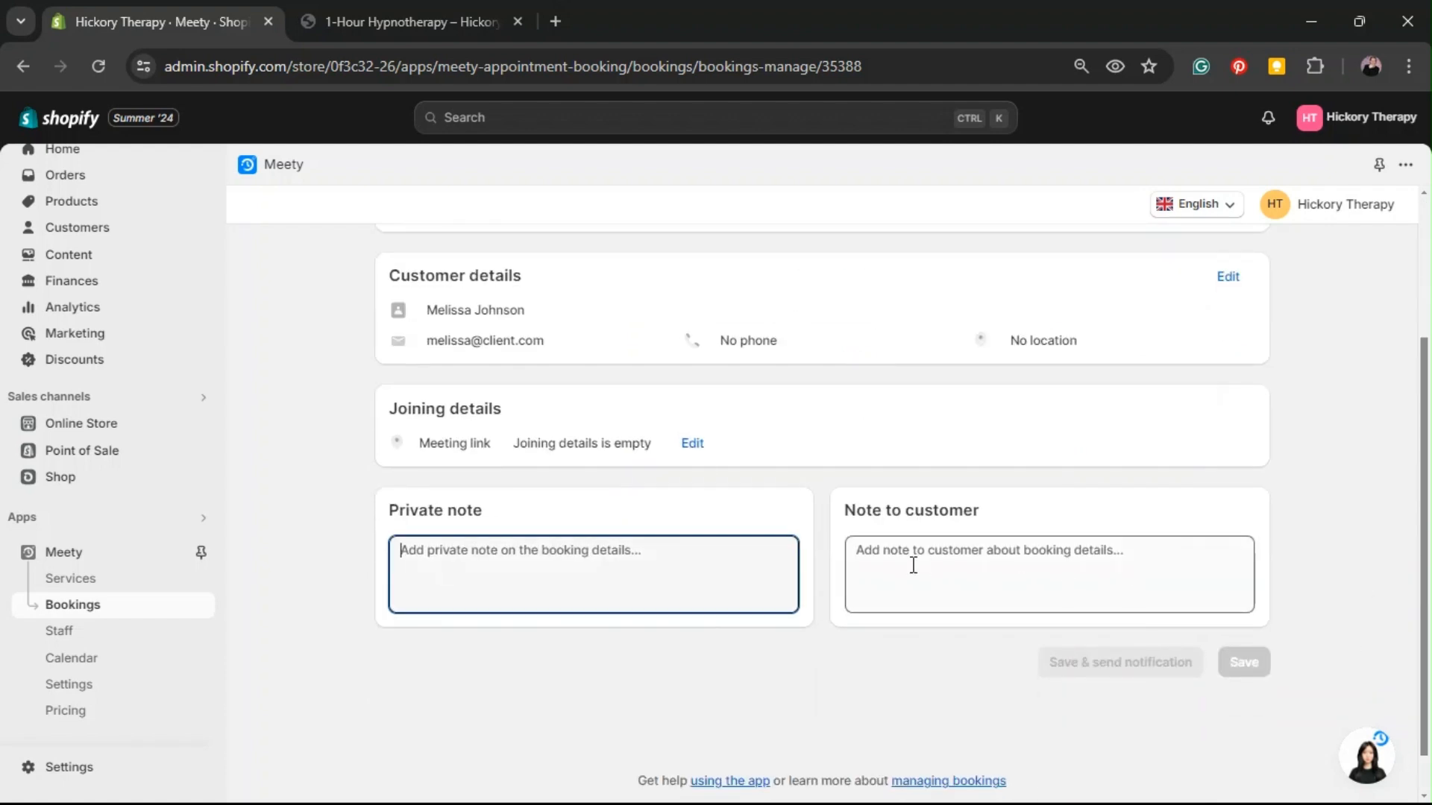
click(1041, 592)
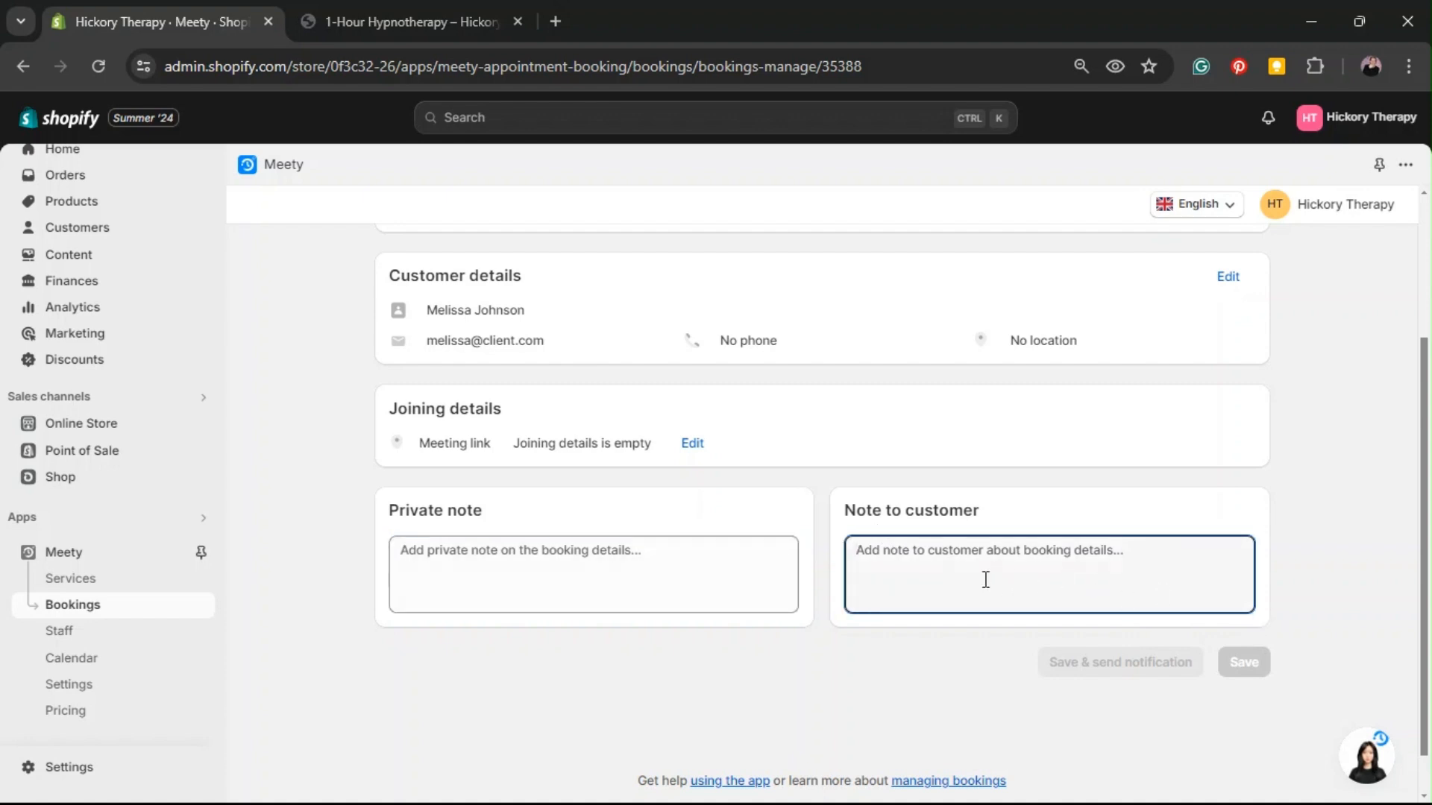
- Open the bookings calendar at August 2024, view the full list of August 8 appointments, and close that list
click(105, 657)
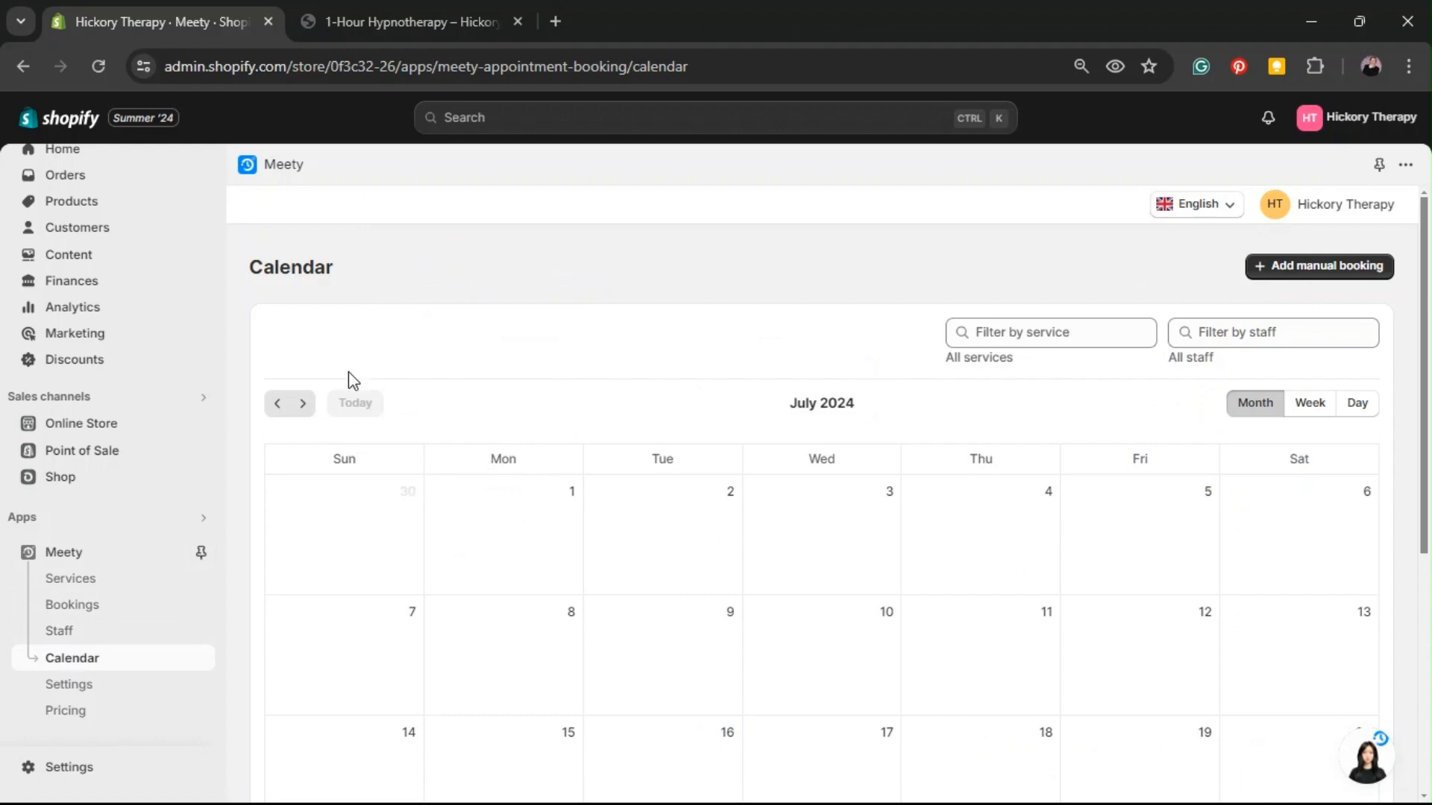
click(302, 403)
scroll(612, 335, down, 1)
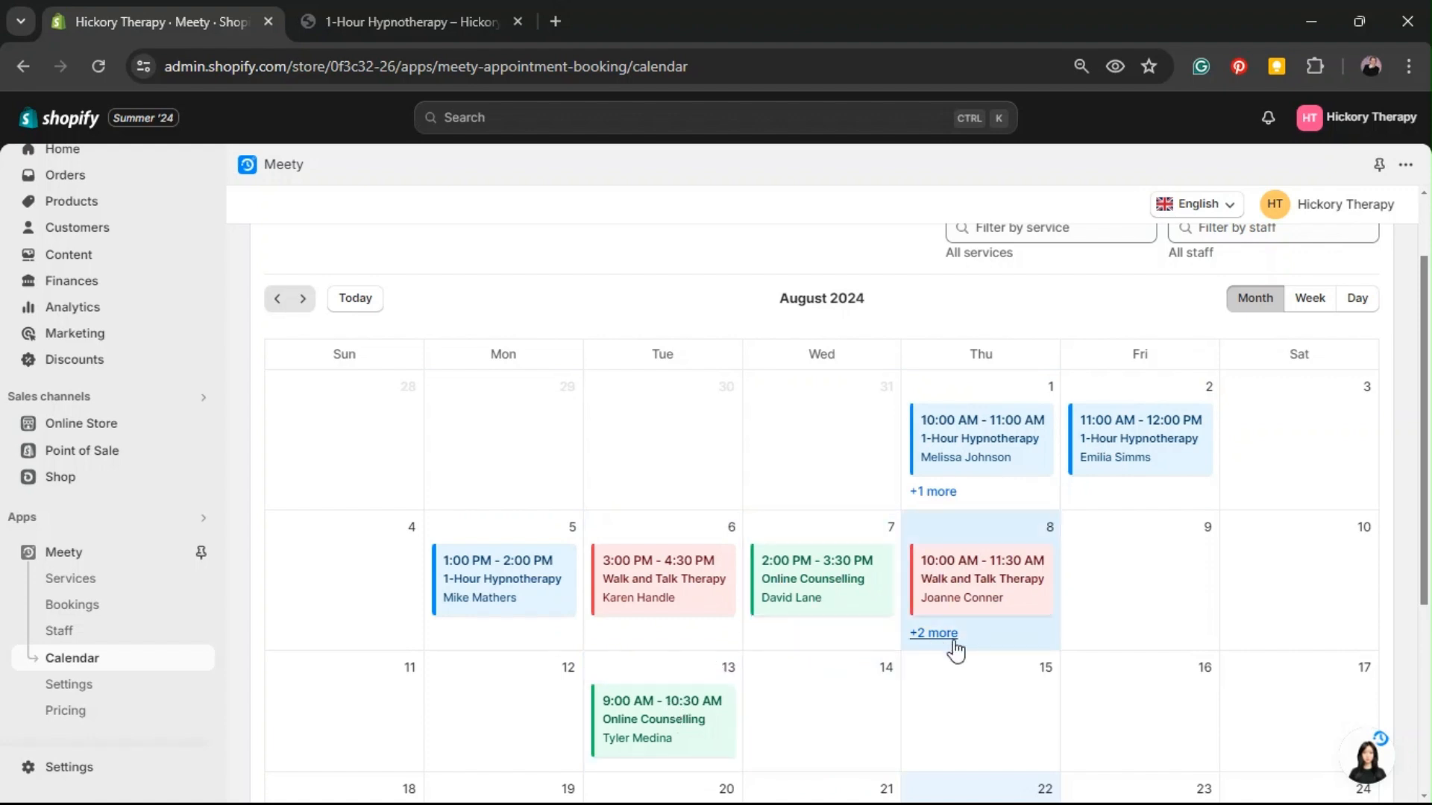
click(929, 632)
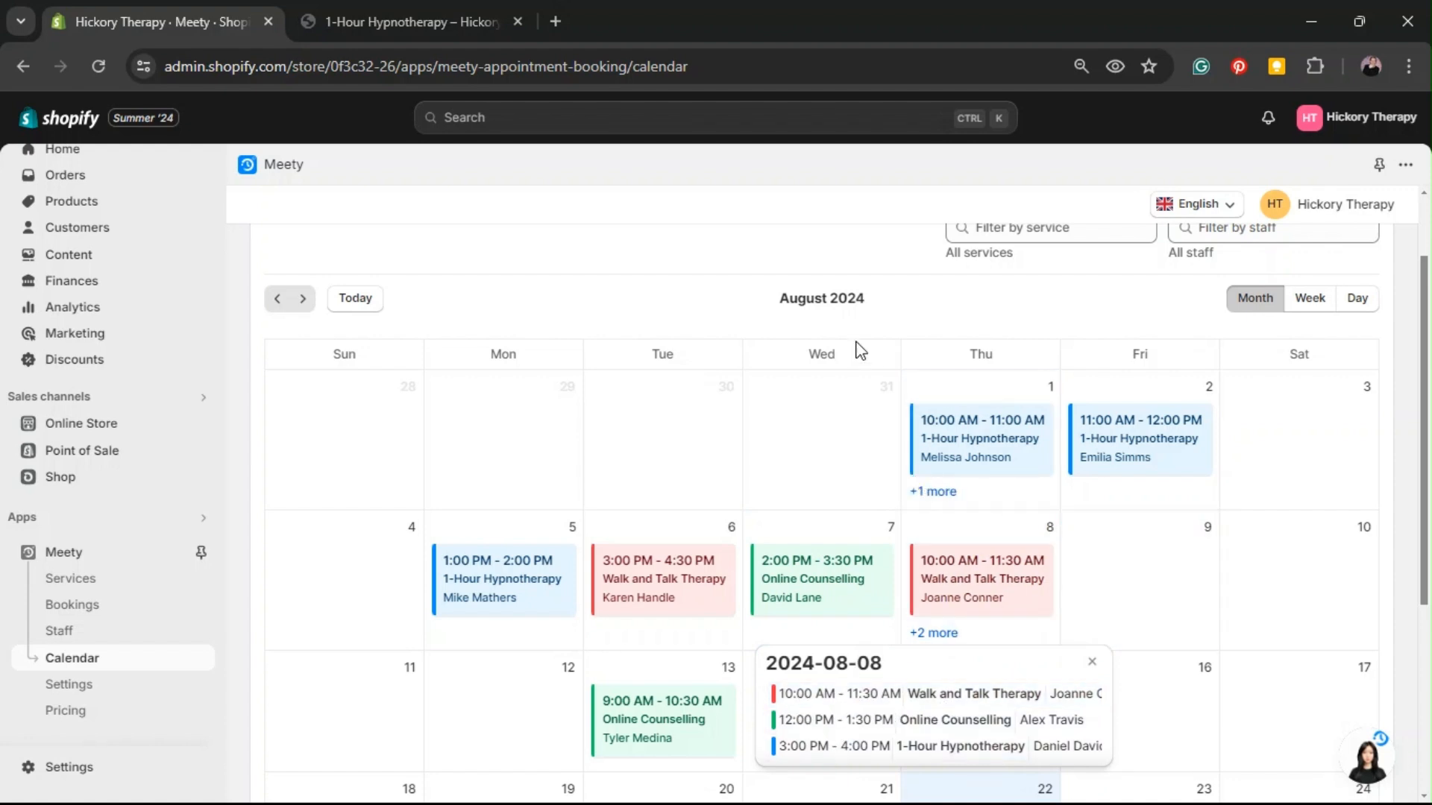
click(689, 287)
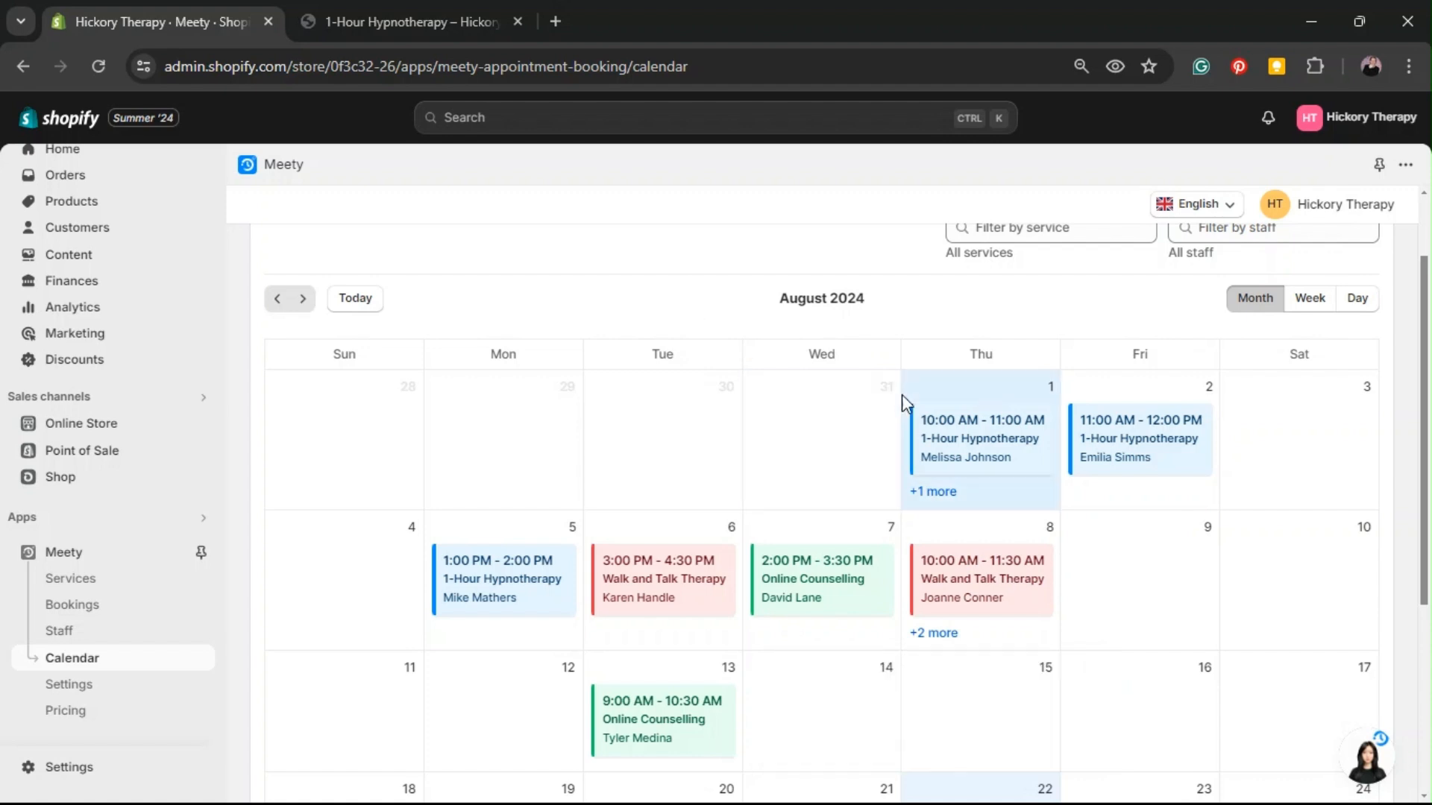
- View the calendar summaries of the 1-Hour Hypnotherapy bookings on August 1 and August 2
click(973, 451)
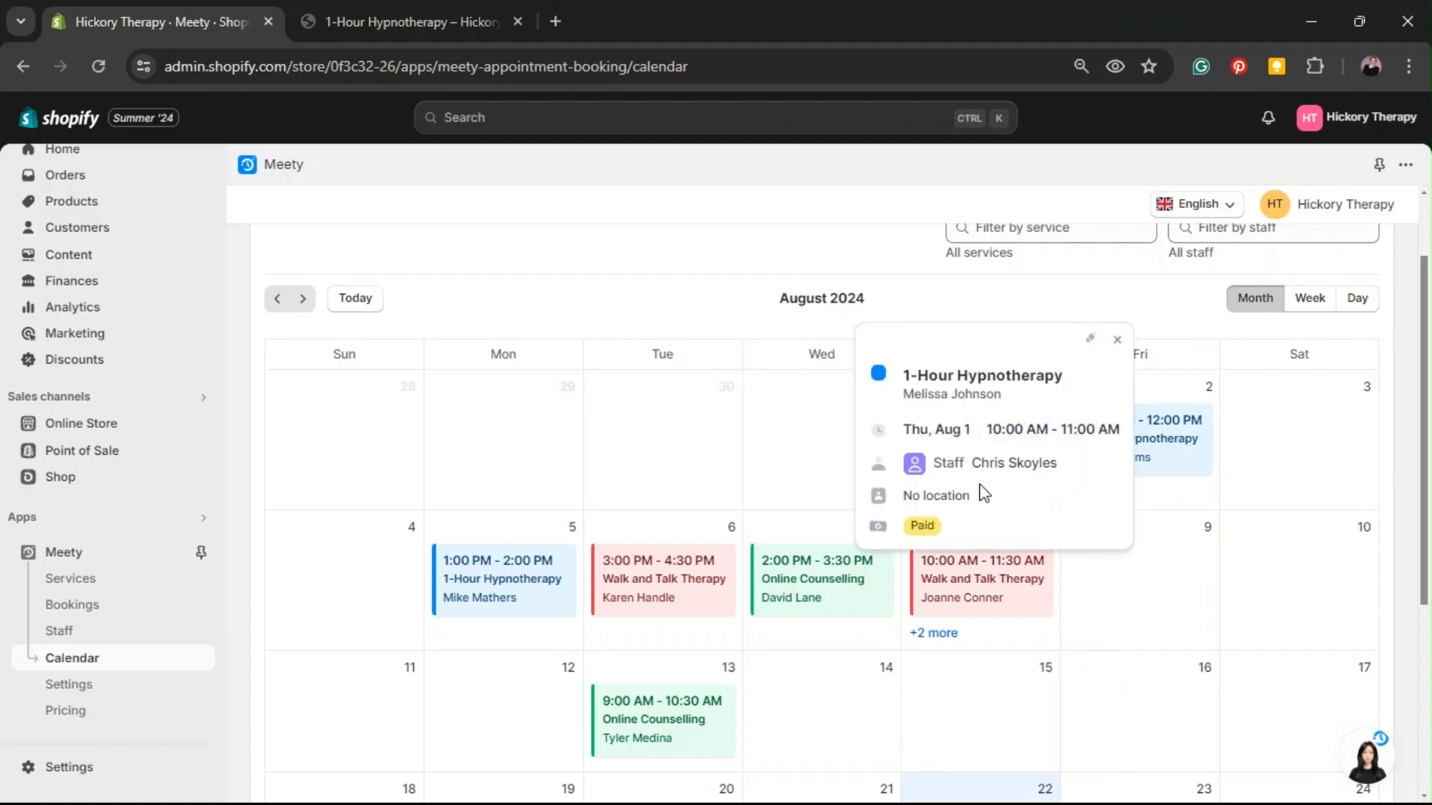
click(1208, 448)
click(1183, 468)
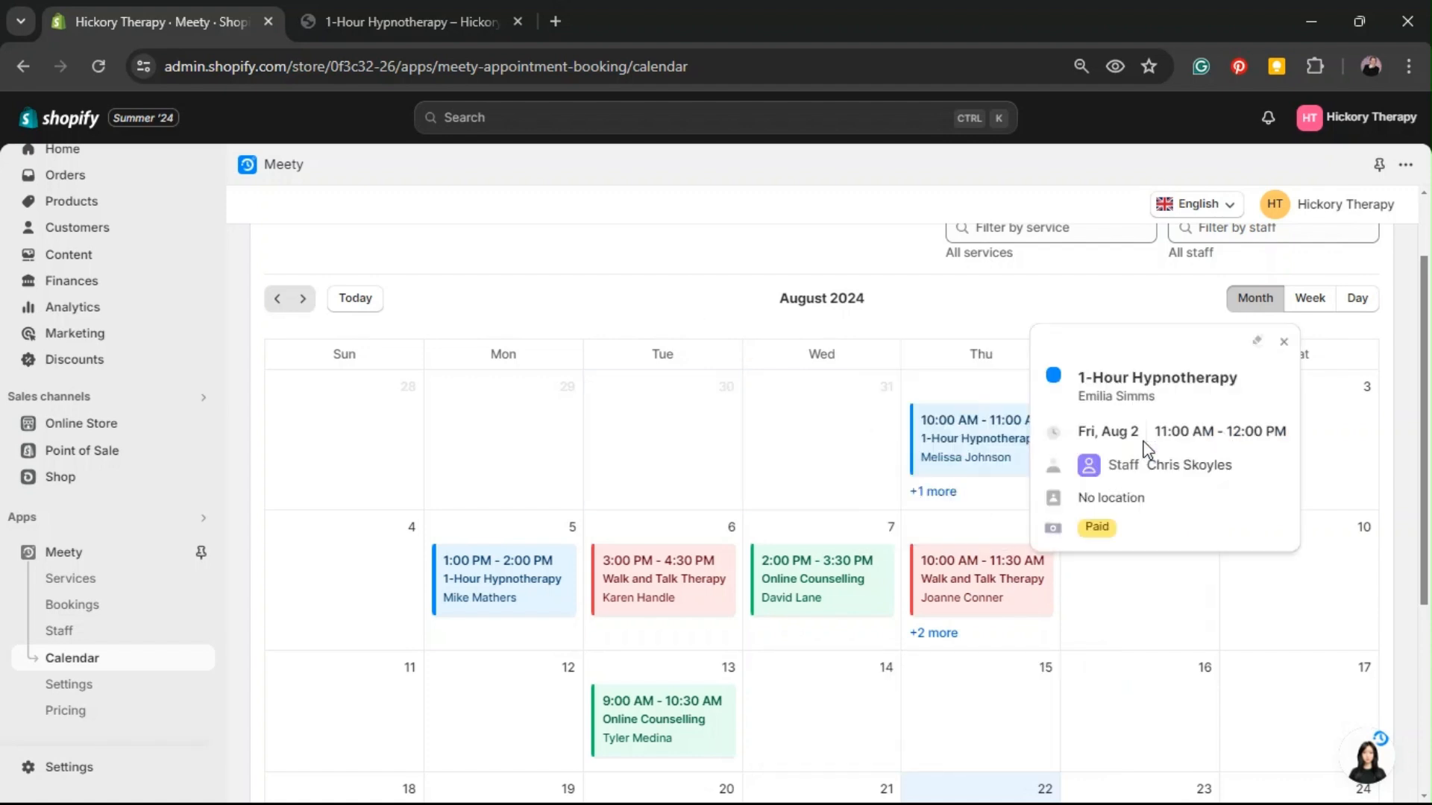
- Open the August 2 1-Hour Hypnotherapy booking for editing and review its customer, joining and note sections
click(1256, 341)
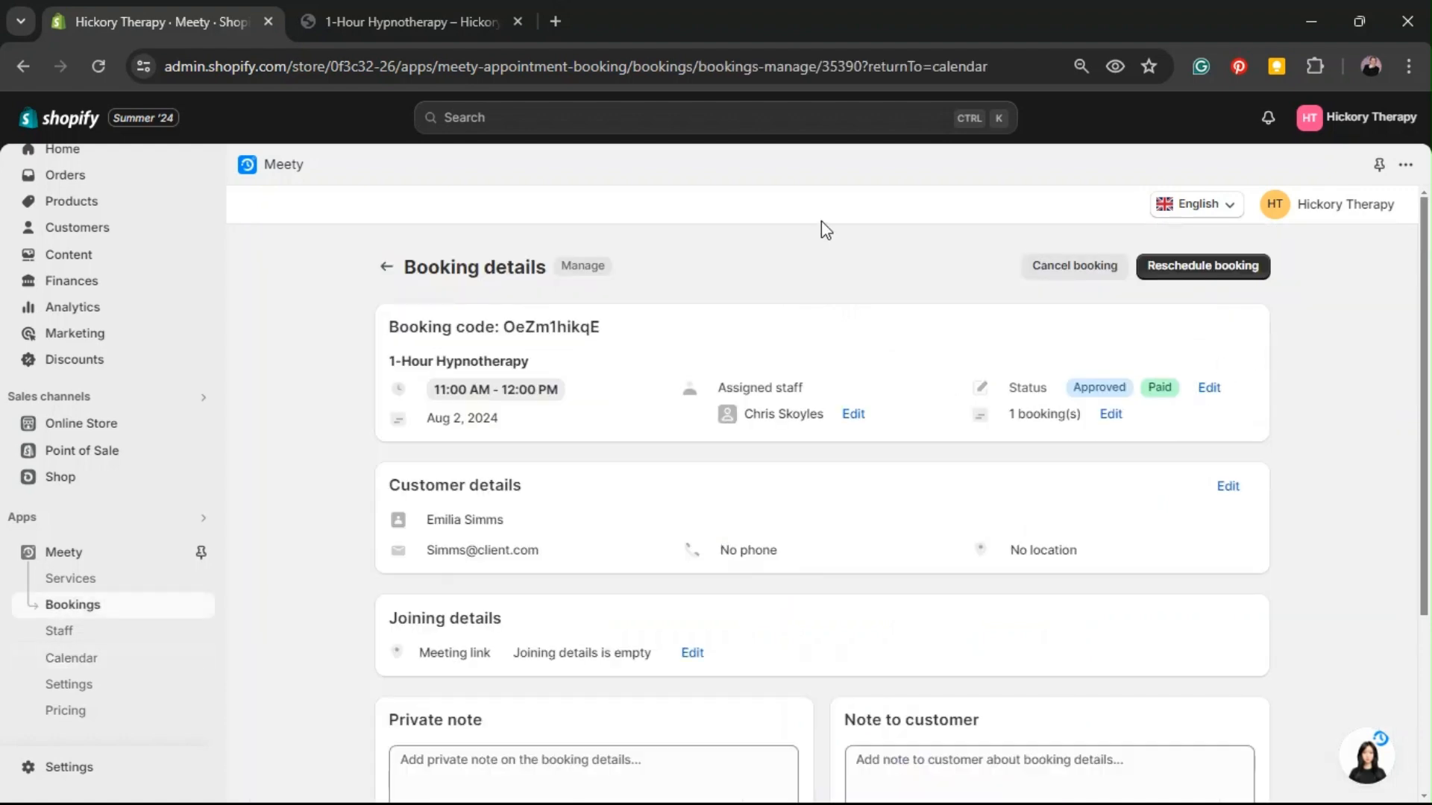
scroll(865, 381, down, 3)
scroll(1073, 514, up, 2)
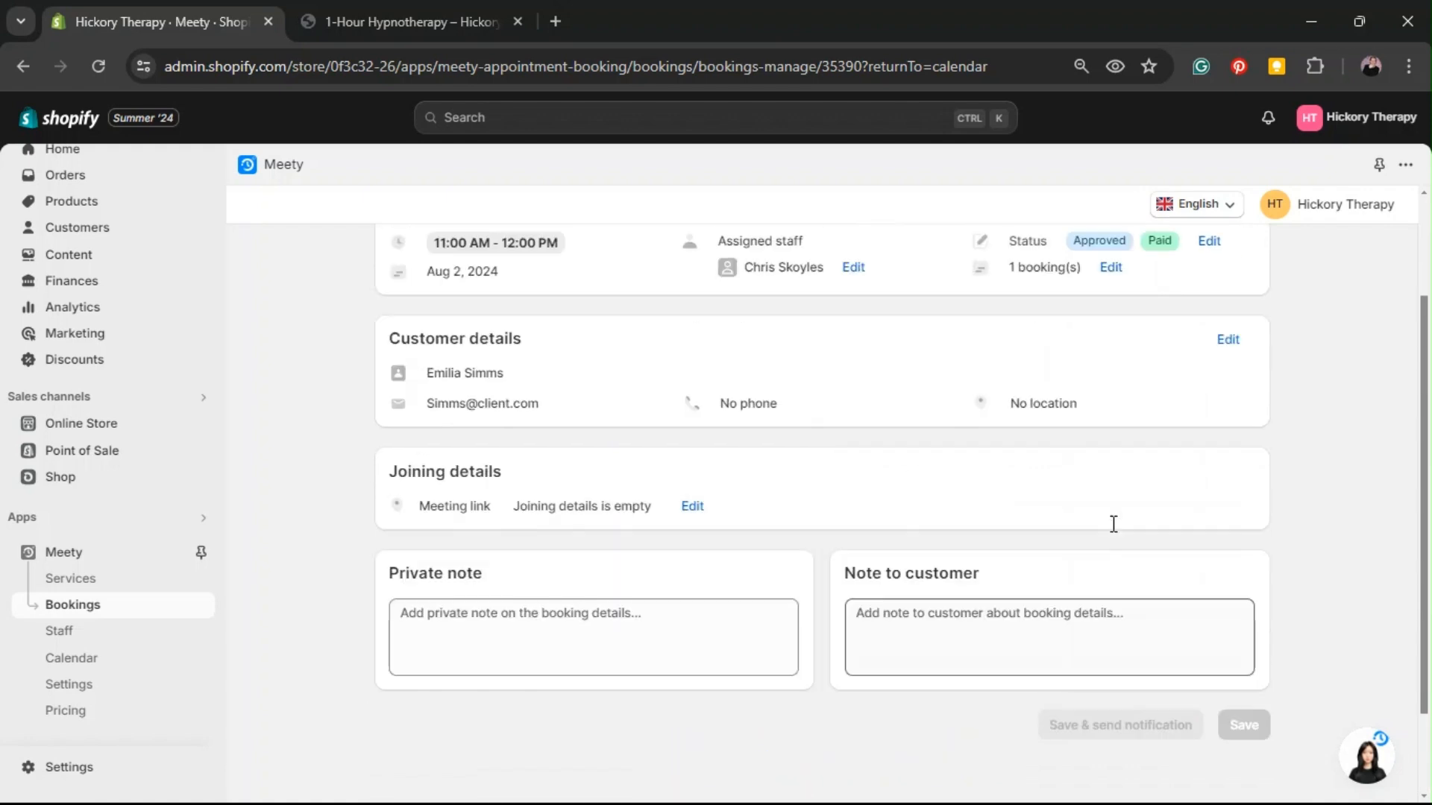
- Return to the bookings list and start a manual booking for the 1-Hour Hypnotherapy service
scroll(1113, 525, up, 2)
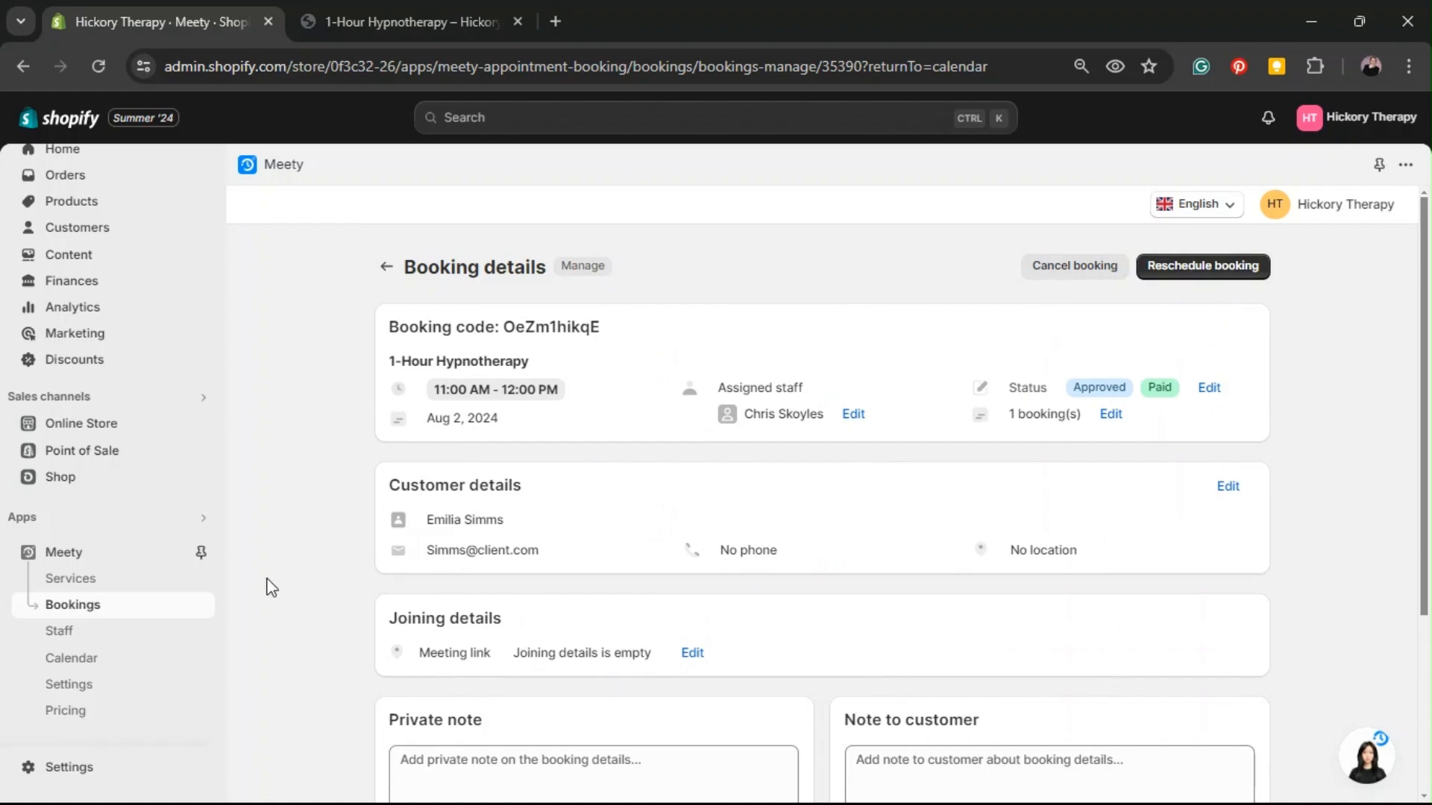
click(72, 604)
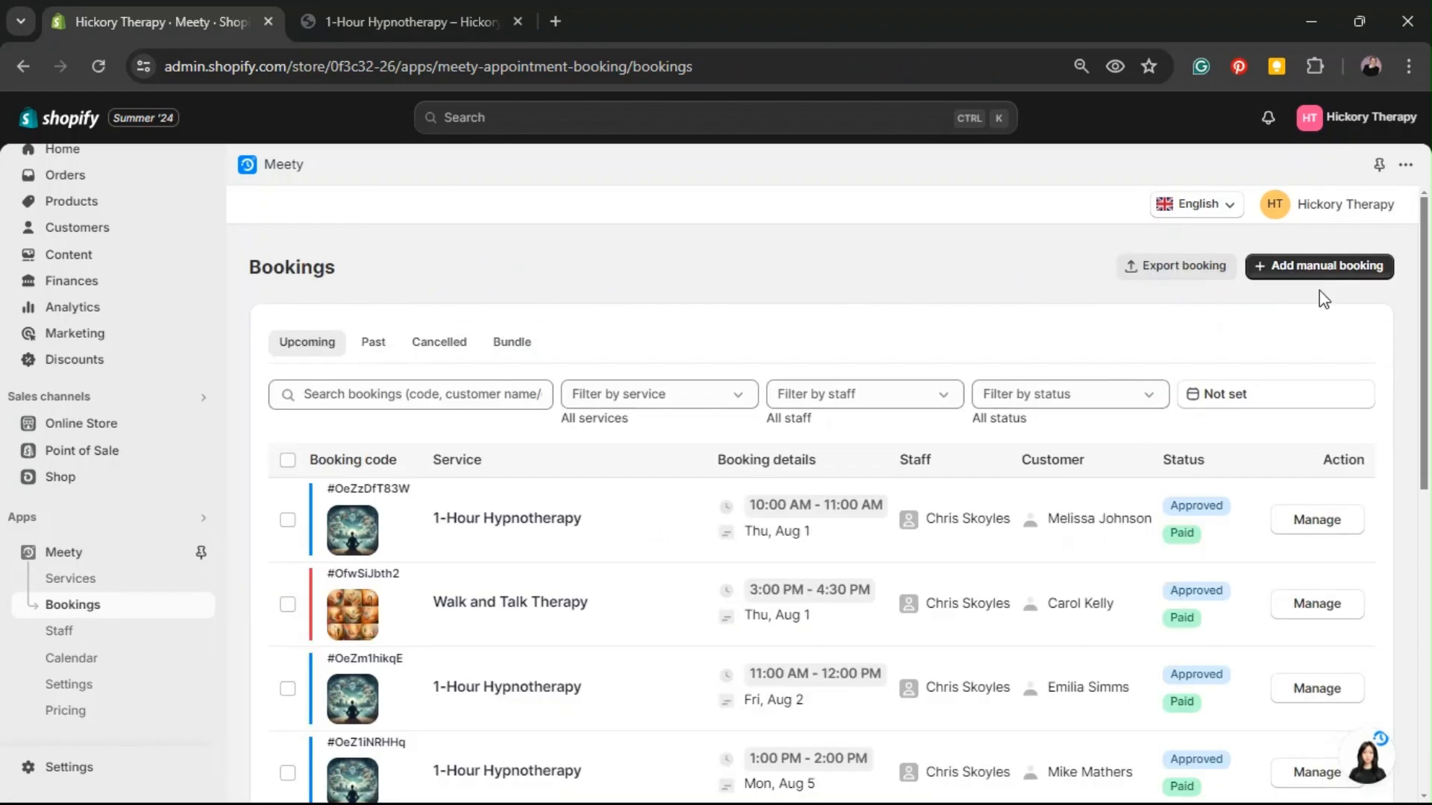
click(1327, 270)
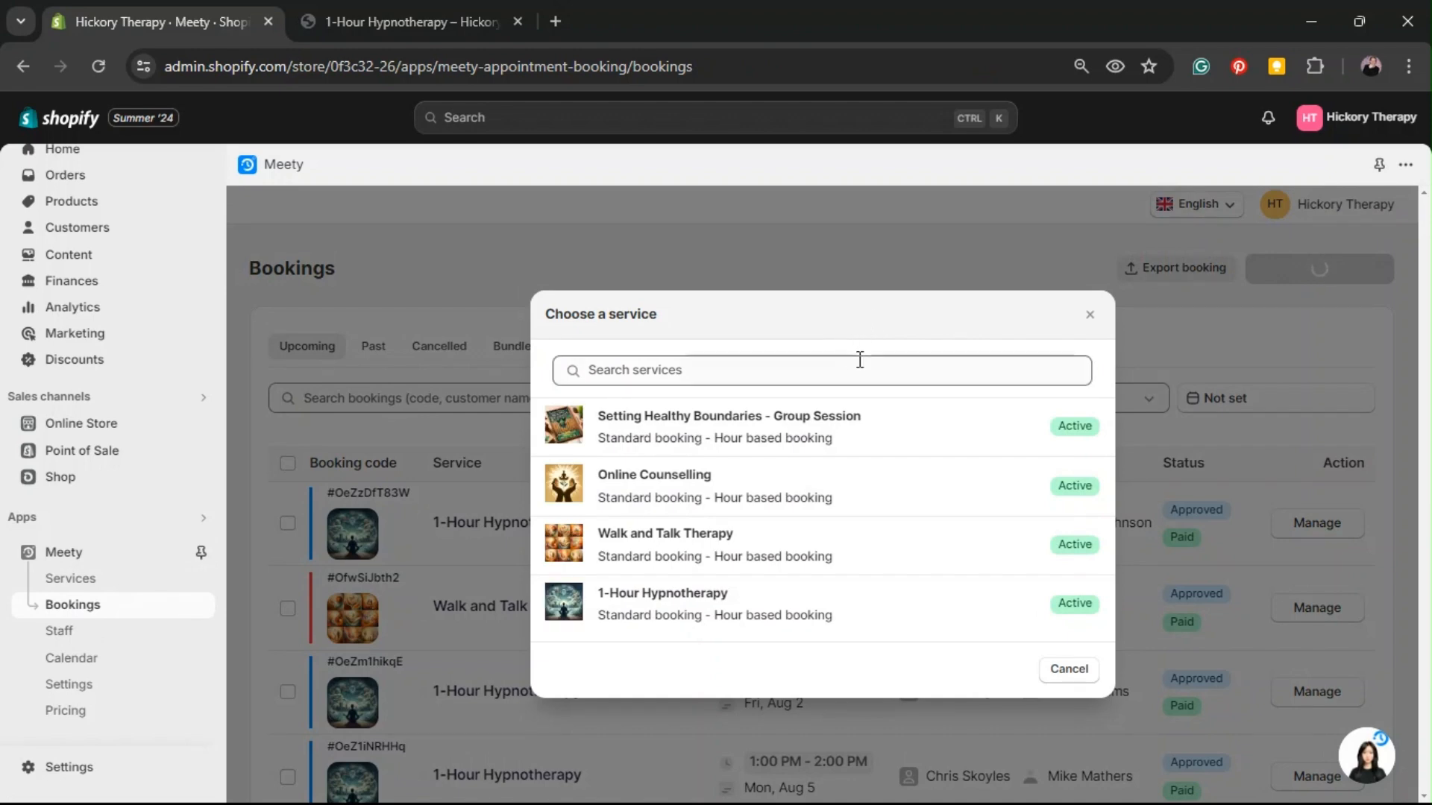
click(734, 613)
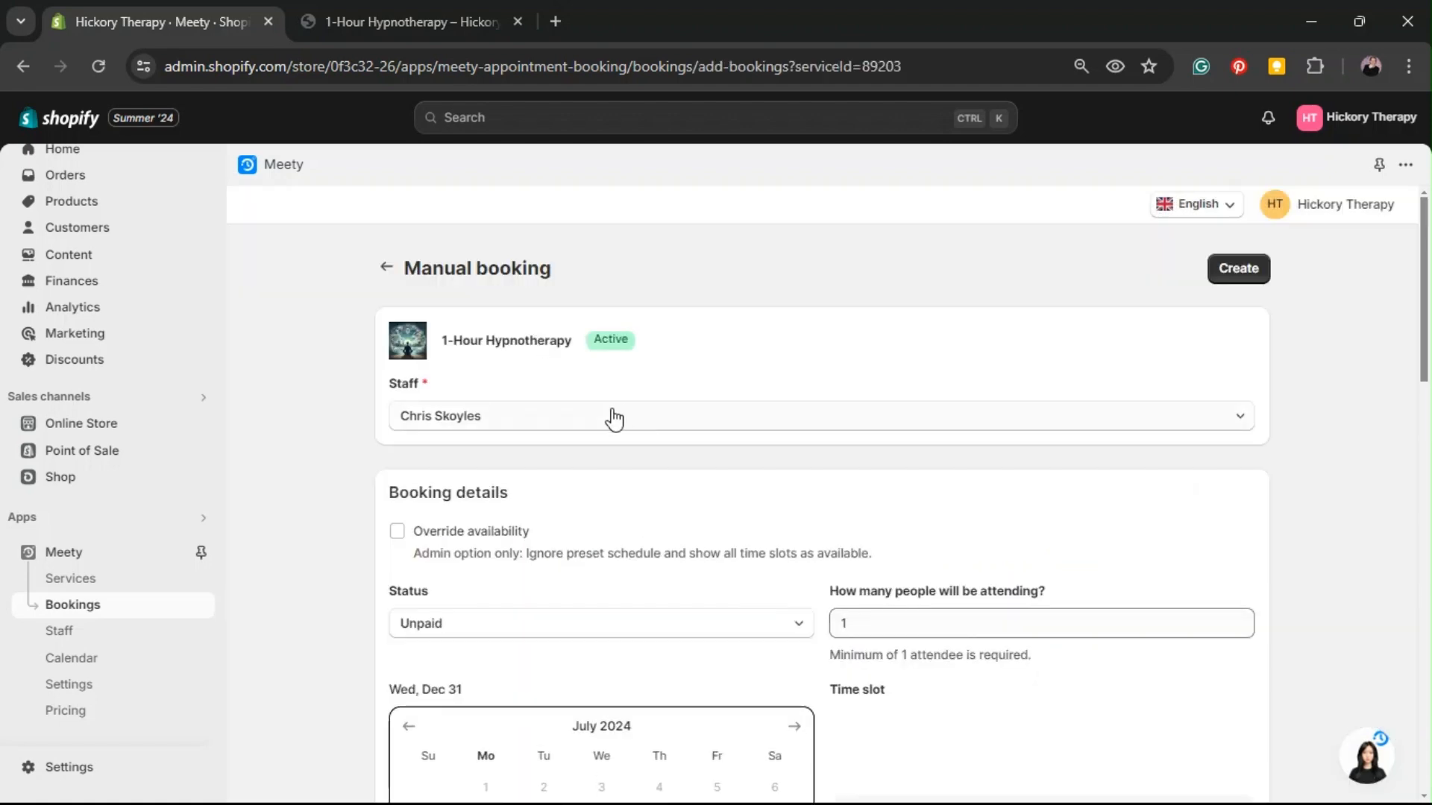
- Review the manual booking form, including the payment status options, date picker, customer and joining details, intake questions and note fields
scroll(771, 438, down, 3)
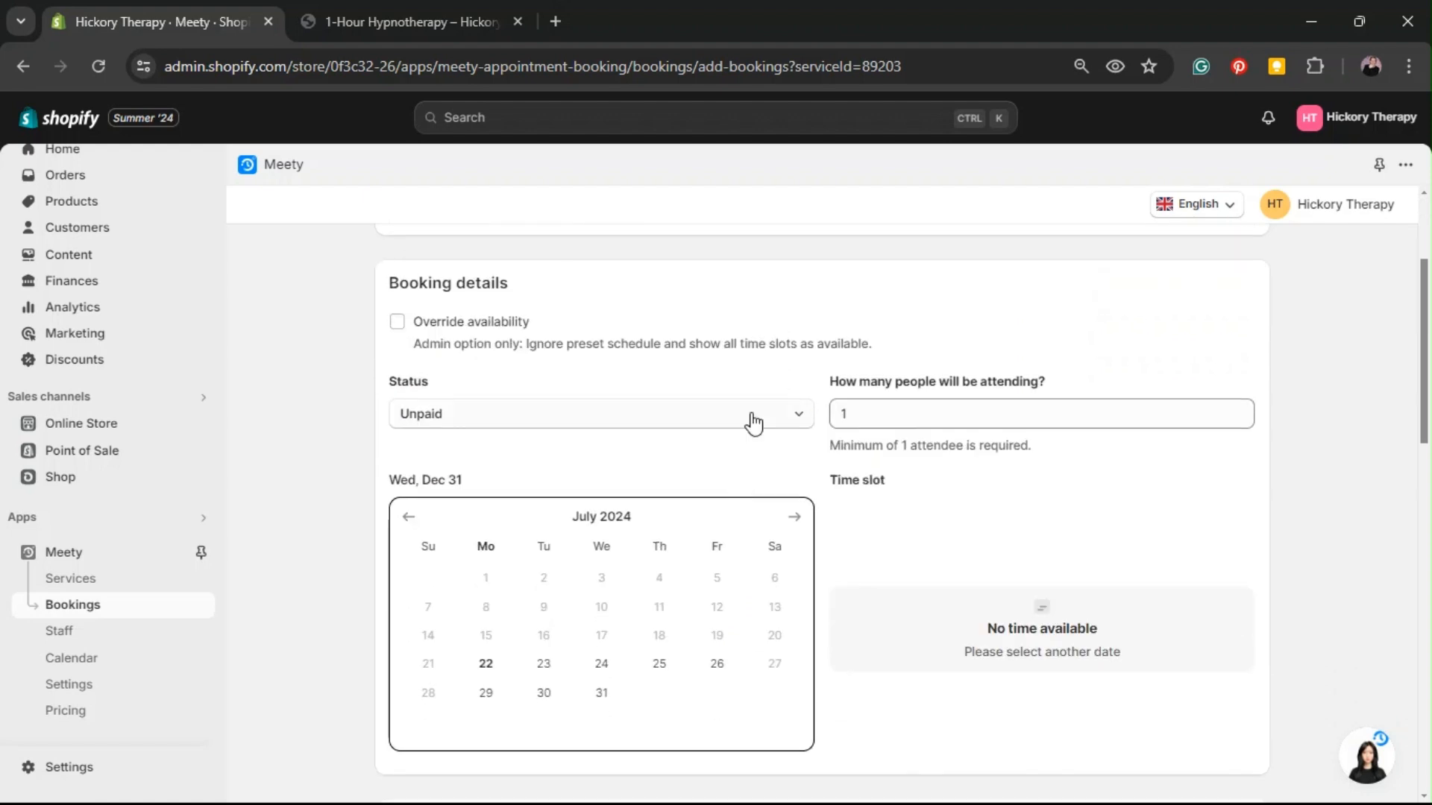
click(595, 419)
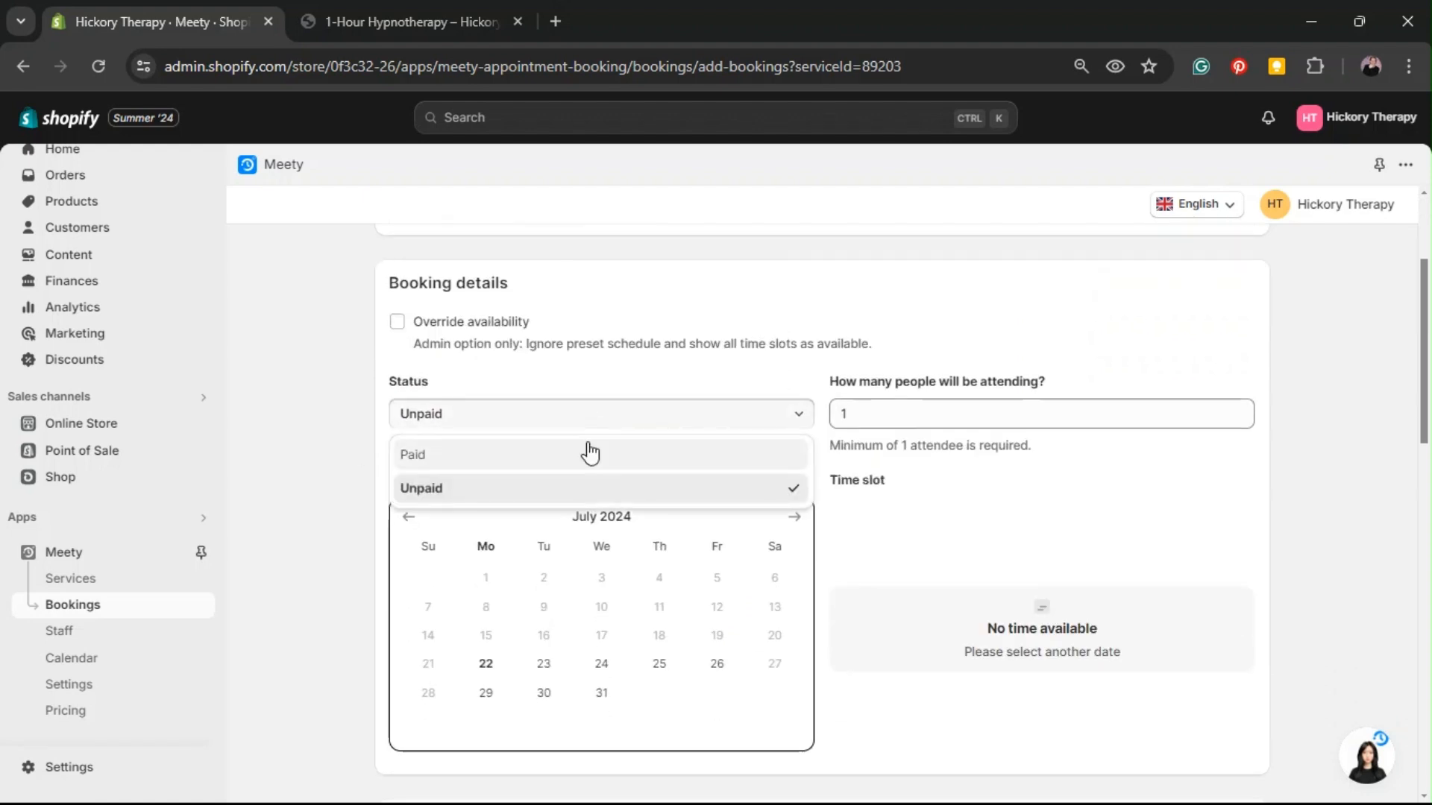
click(867, 557)
scroll(543, 556, down, 5)
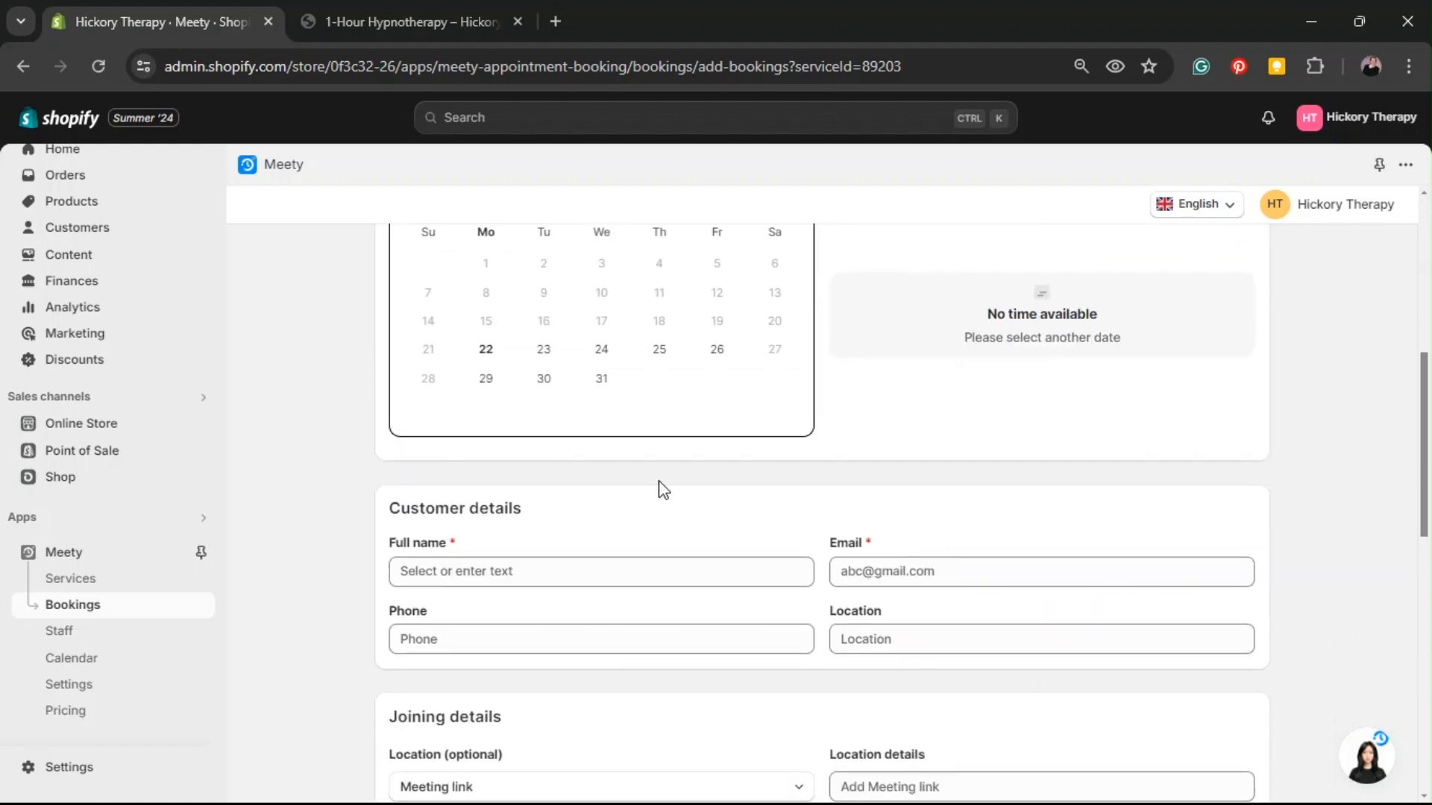
scroll(663, 490, down, 10)
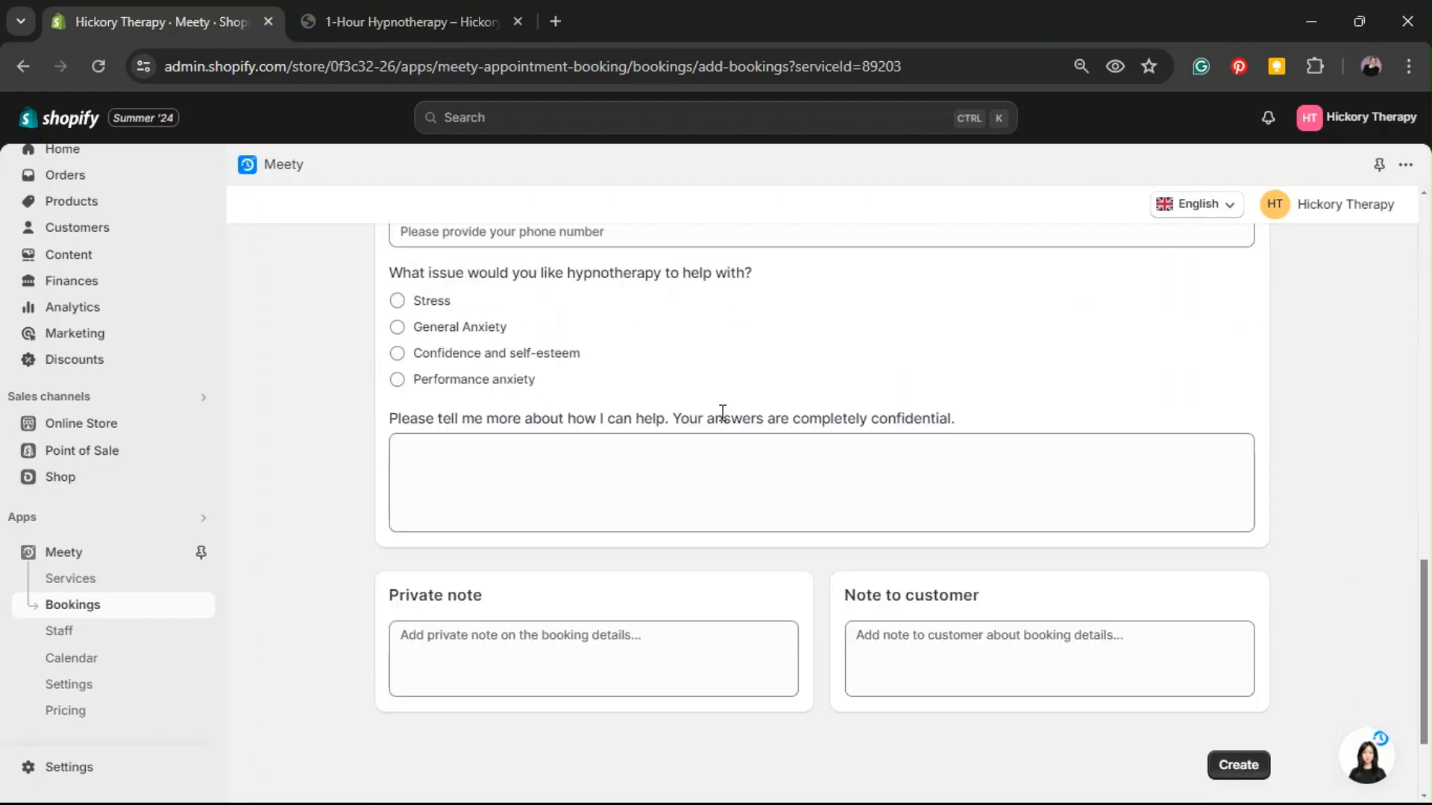